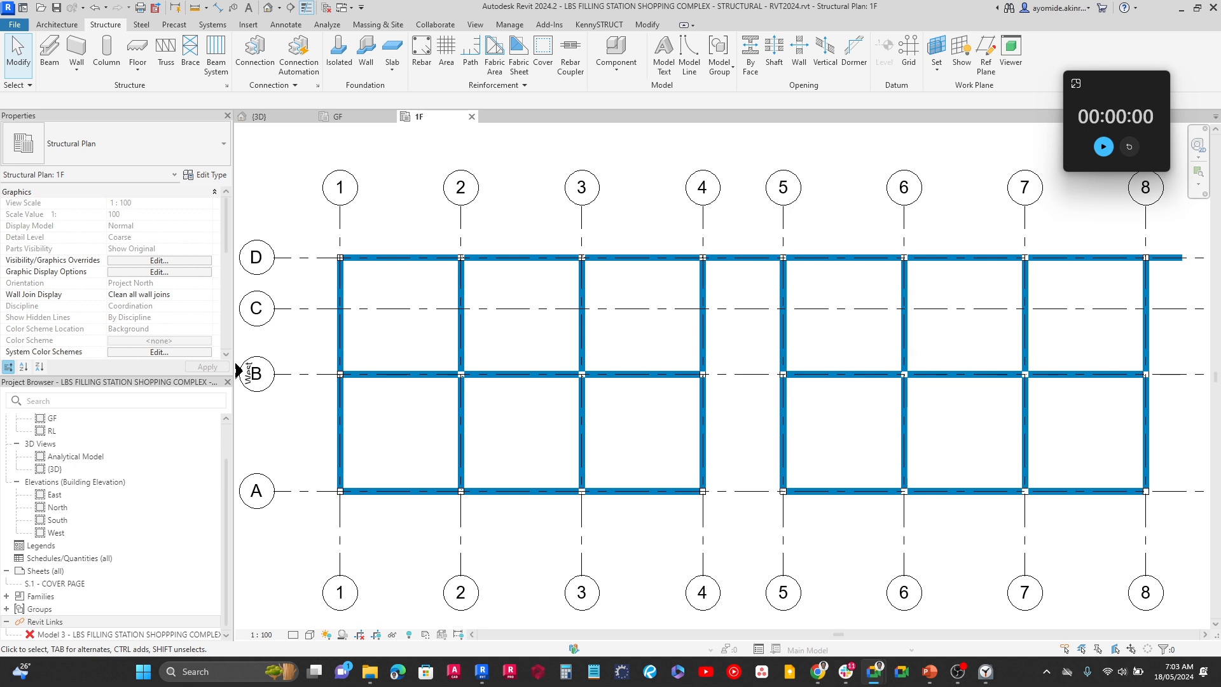
Open the 3D view and examine the structural frame of beams and columns
{"action": "left_click", "coordinate": [1144, 81]}
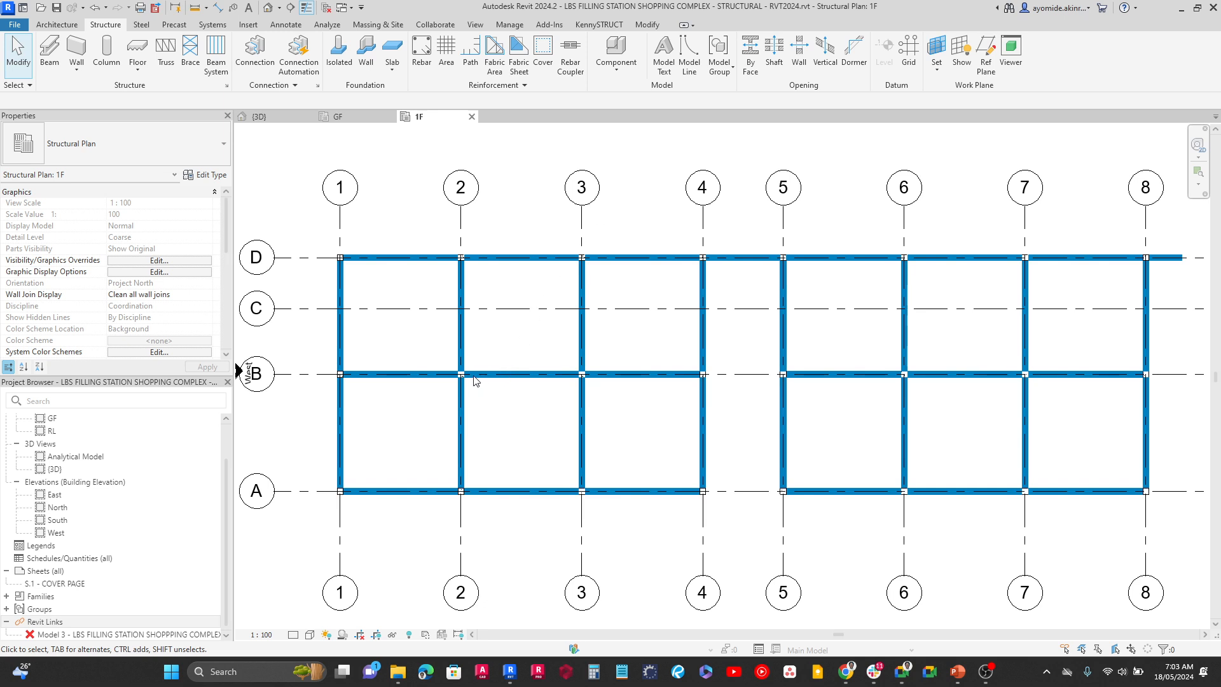
{"action": "left_click", "coordinate": [260, 117]}
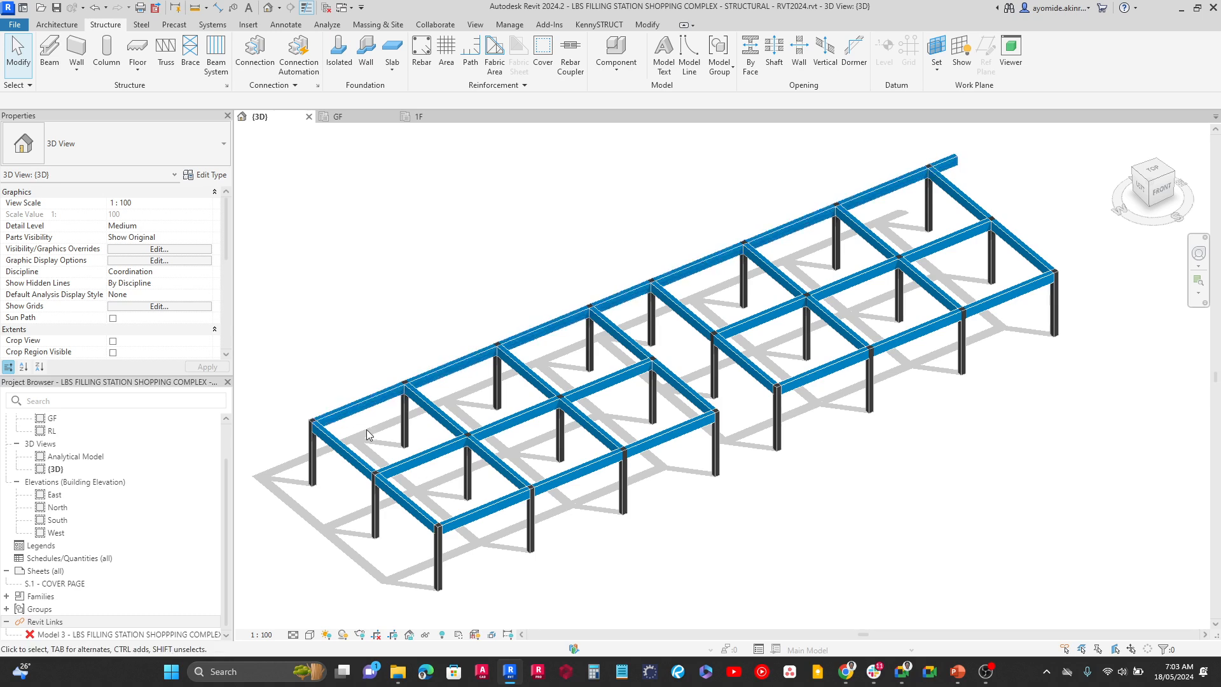
{"action": "scroll", "coordinate": [366, 421], "scroll_direction": "up", "scroll_amount": 5}
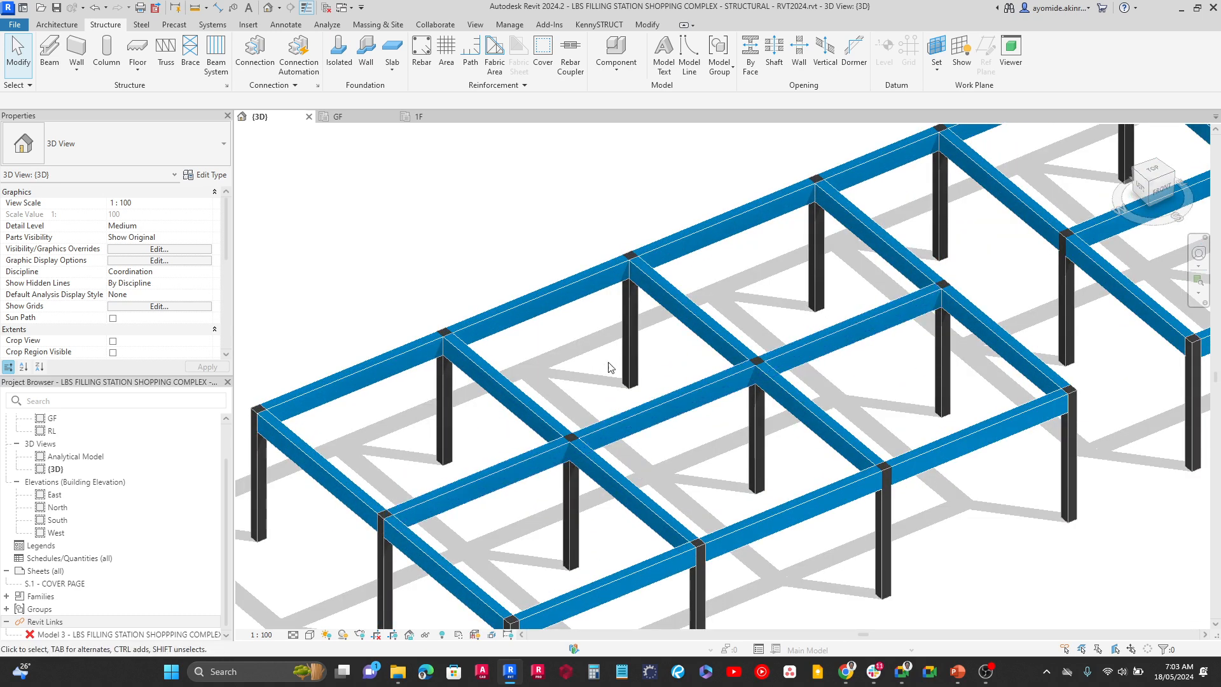
{"action": "scroll", "coordinate": [1017, 507], "scroll_direction": "down", "scroll_amount": 6}
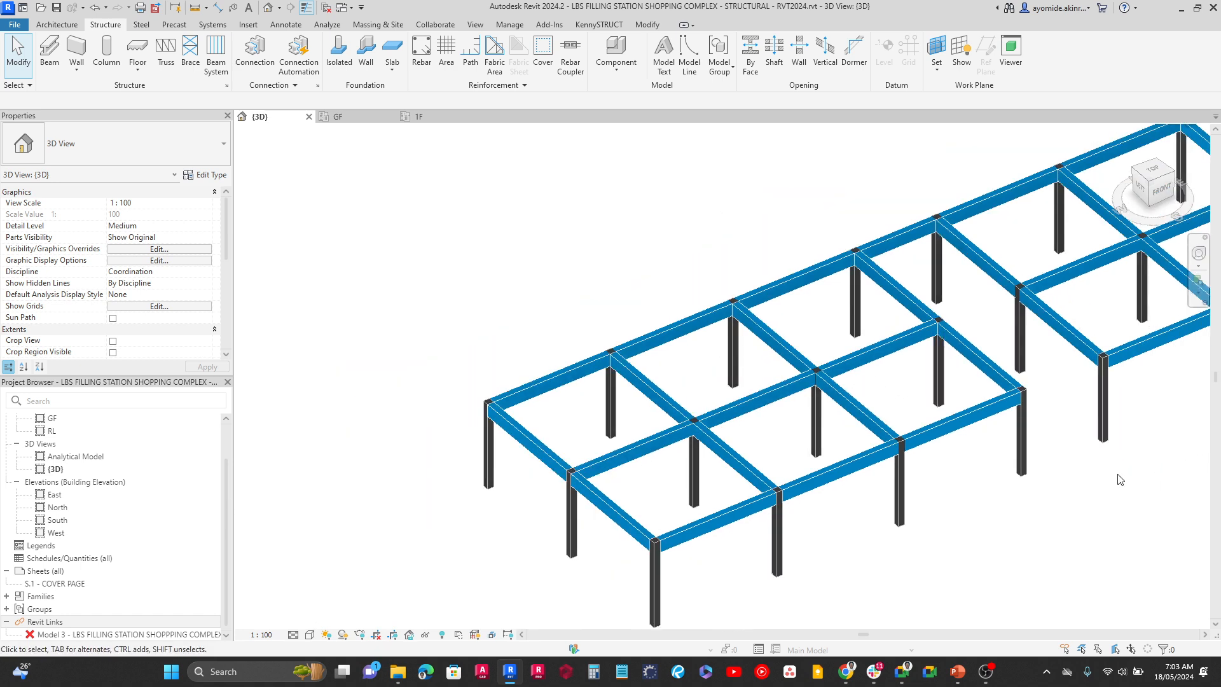
{"action": "scroll", "coordinate": [954, 509], "scroll_direction": "down", "scroll_amount": 3}
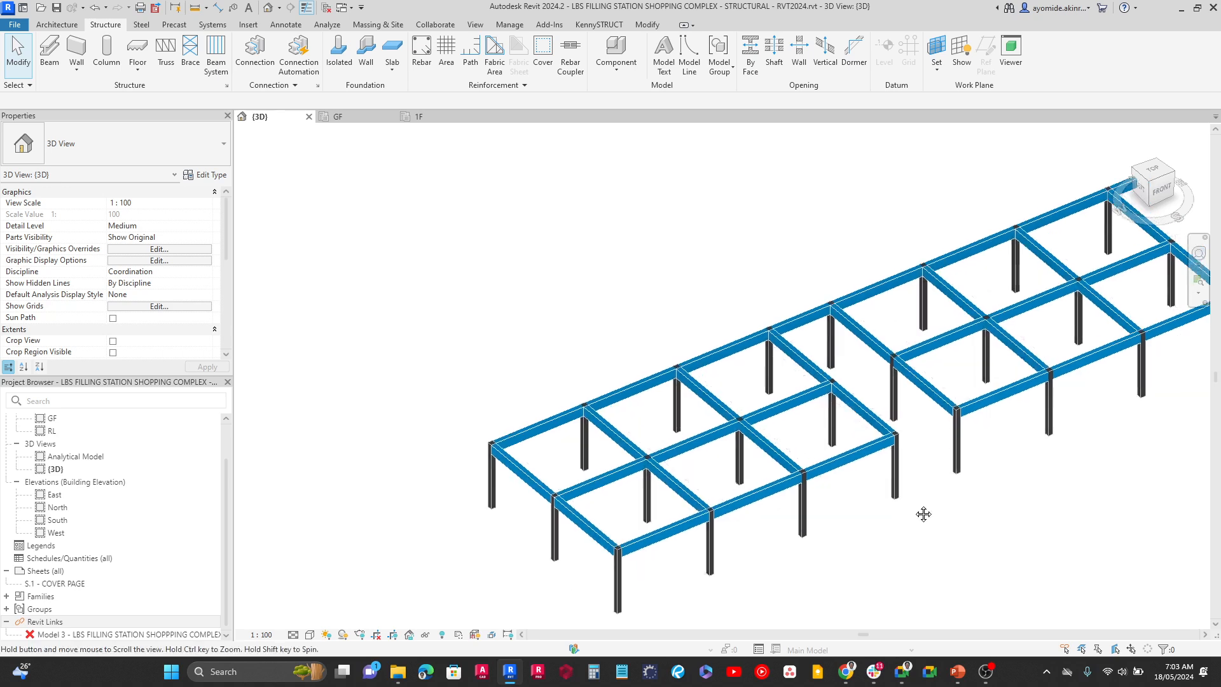
{"action": "middle_click_drag", "start_coordinate": [873, 516], "coordinate": [861, 511]}
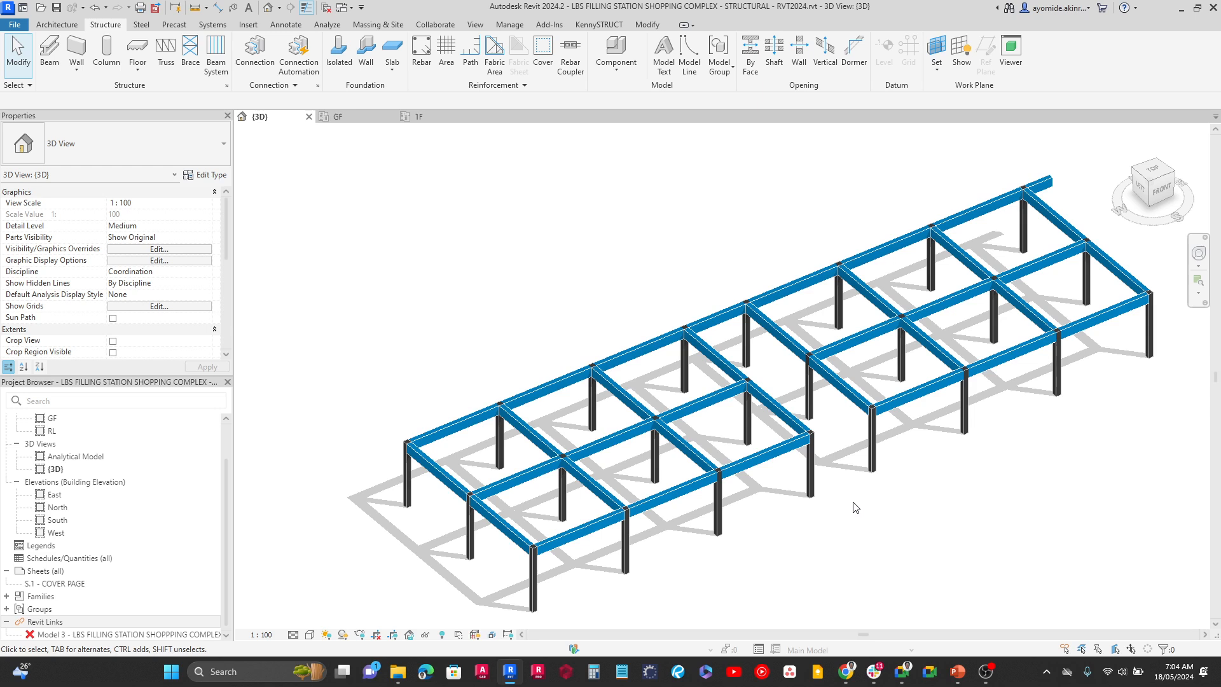
Reload the linked Revit model "Model 3 - LBS FILLING STATION SHOPPPING COMPLEX 2024 version.rvt"
{"action": "left_click", "coordinate": [144, 636]}
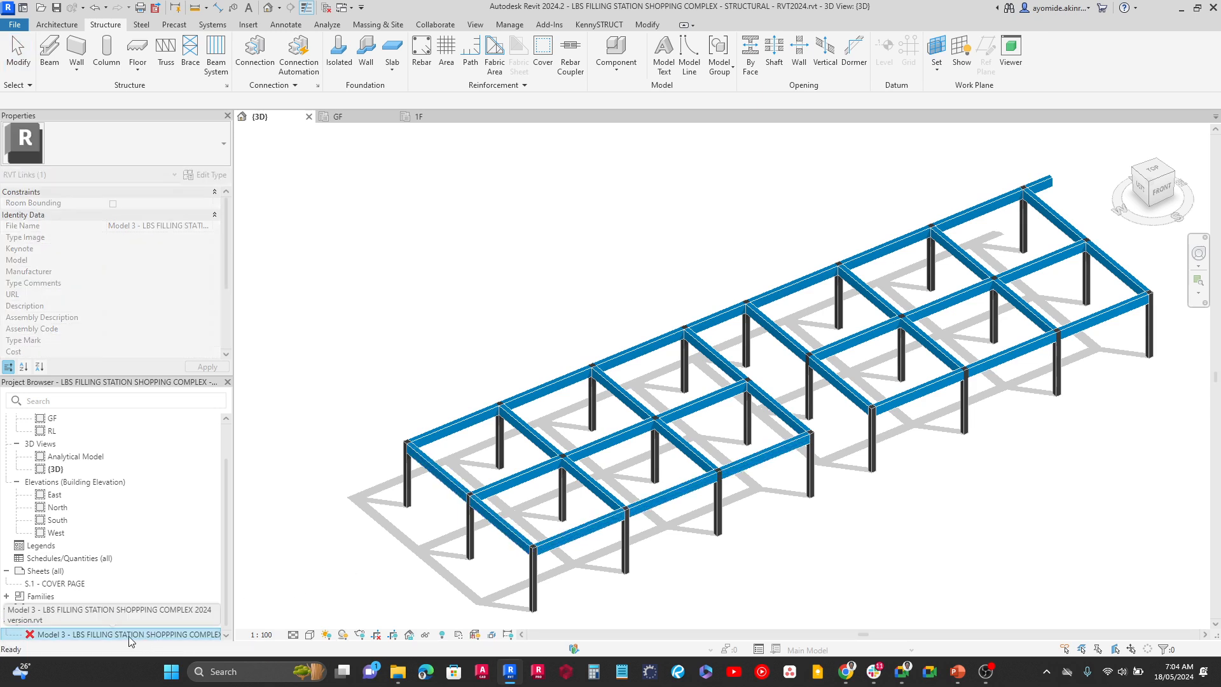
{"action": "right_click", "coordinate": [128, 636]}
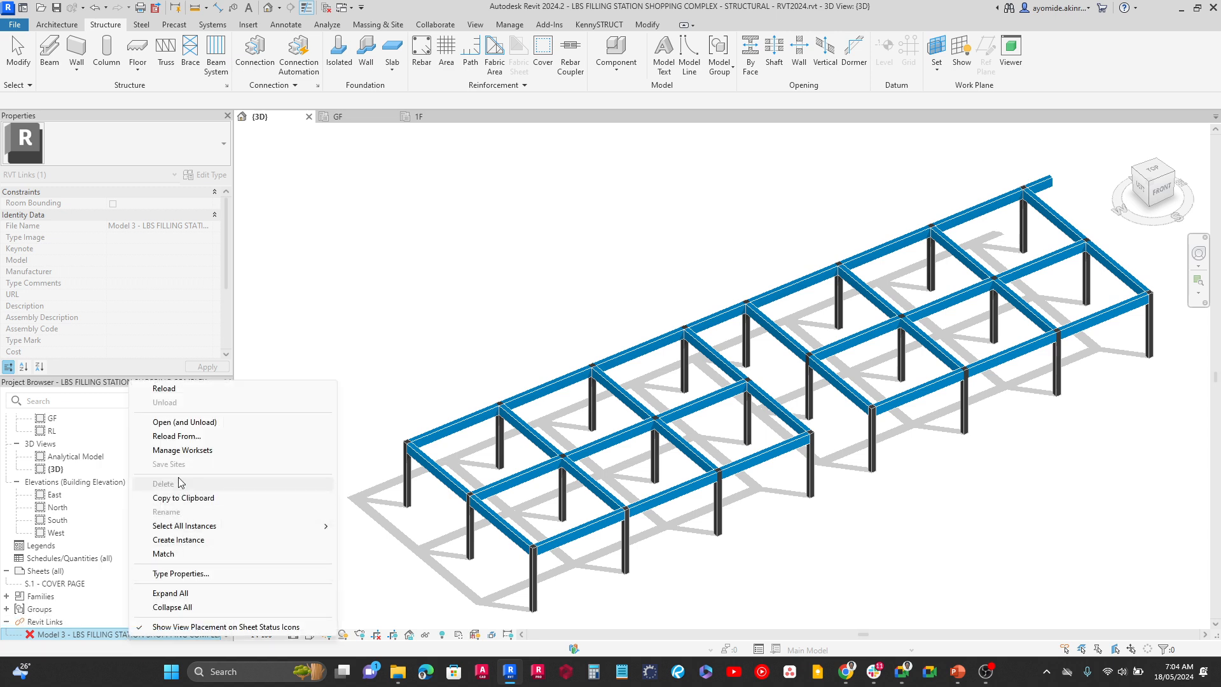
{"action": "left_click", "coordinate": [167, 390]}
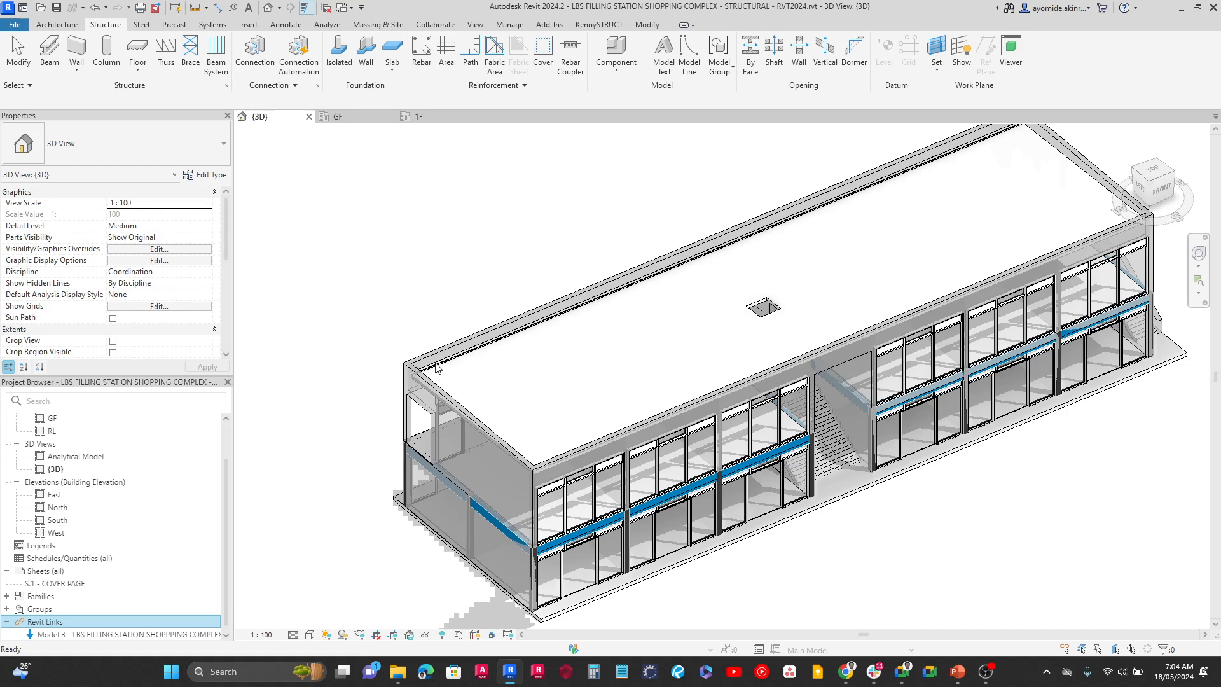
Temporarily isolate the linked building model in the 3D view
{"action": "left_click", "coordinate": [404, 326]}
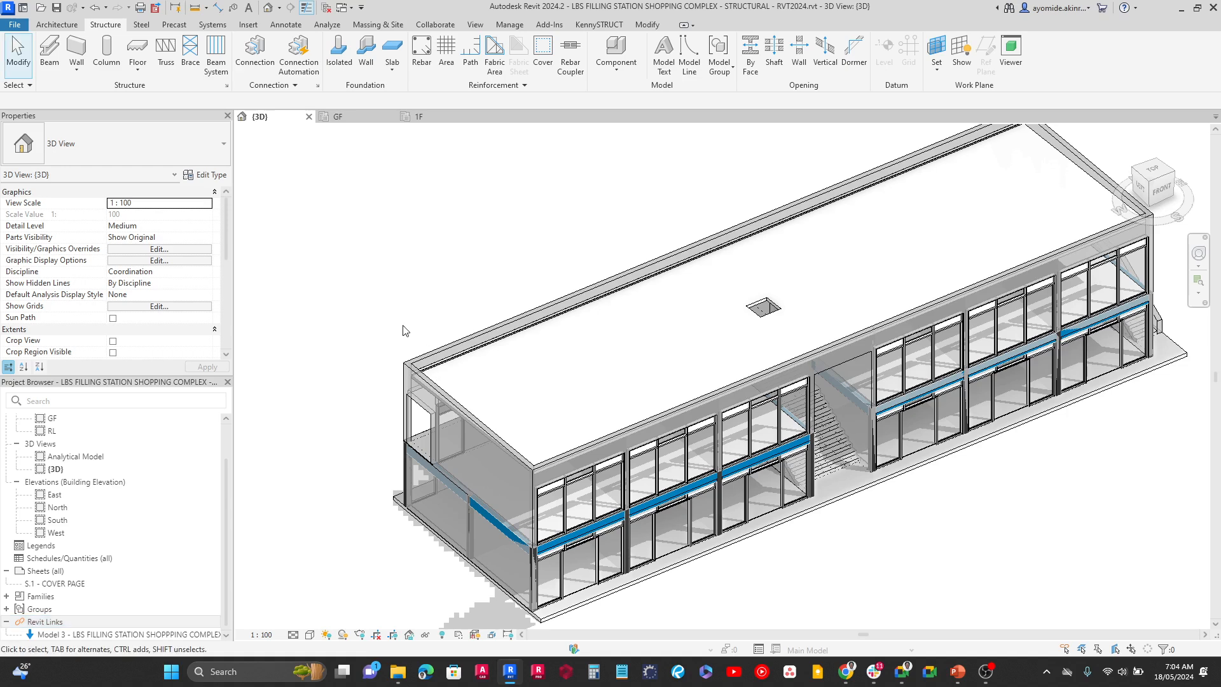
{"action": "left_click", "coordinate": [418, 363]}
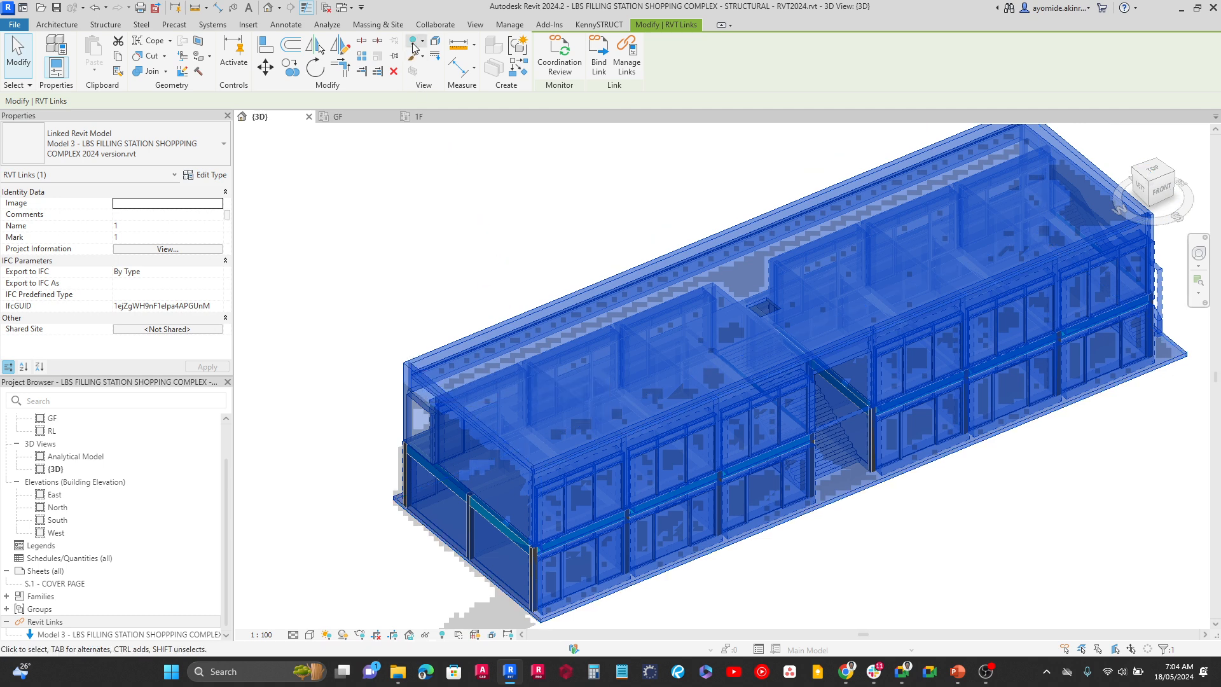
{"action": "left_click", "coordinate": [424, 634]}
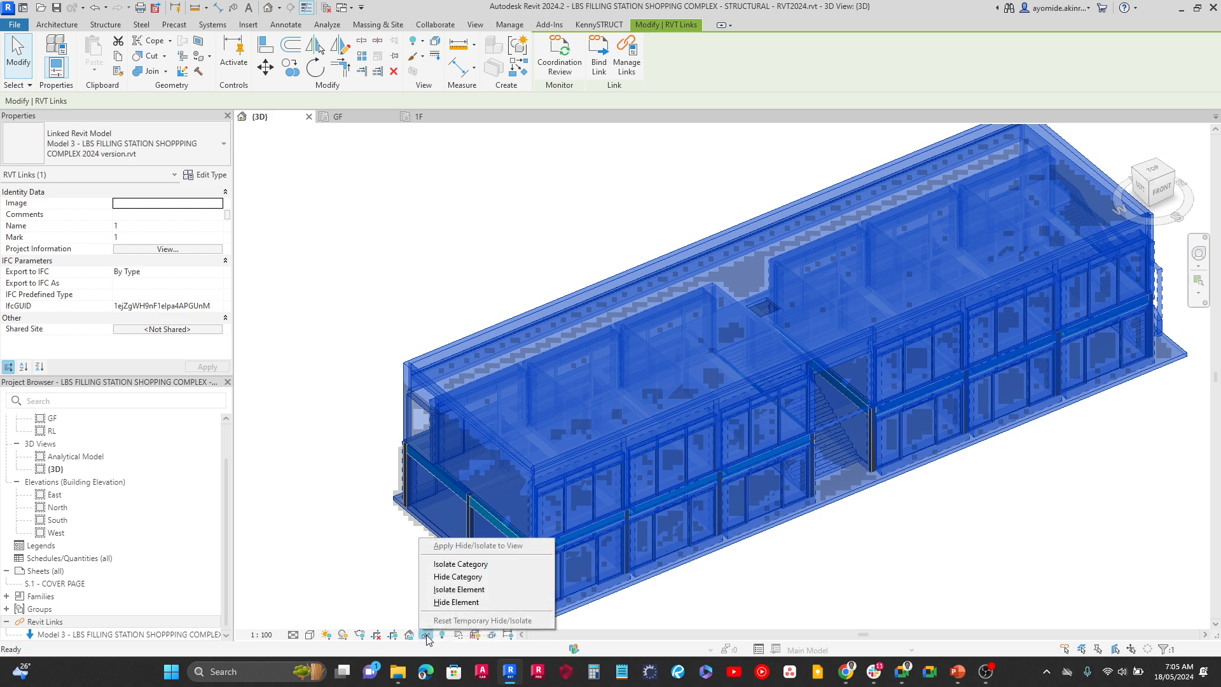
{"action": "left_click", "coordinate": [455, 590]}
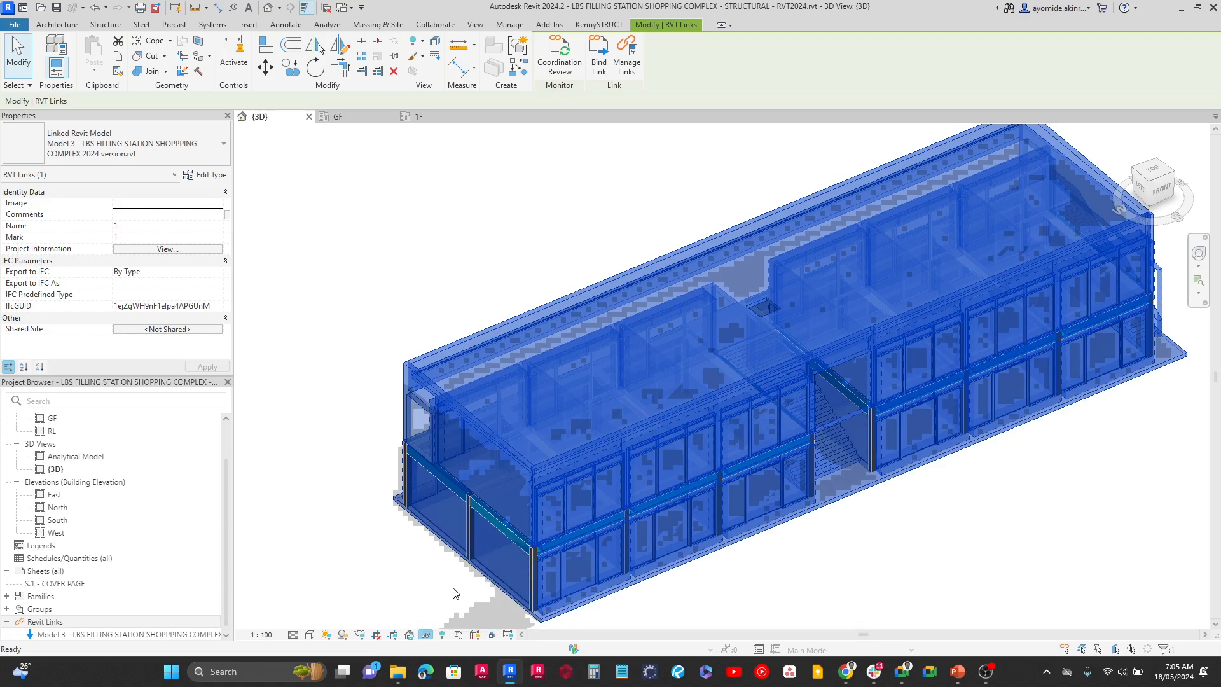
{"action": "left_click", "coordinate": [837, 577]}
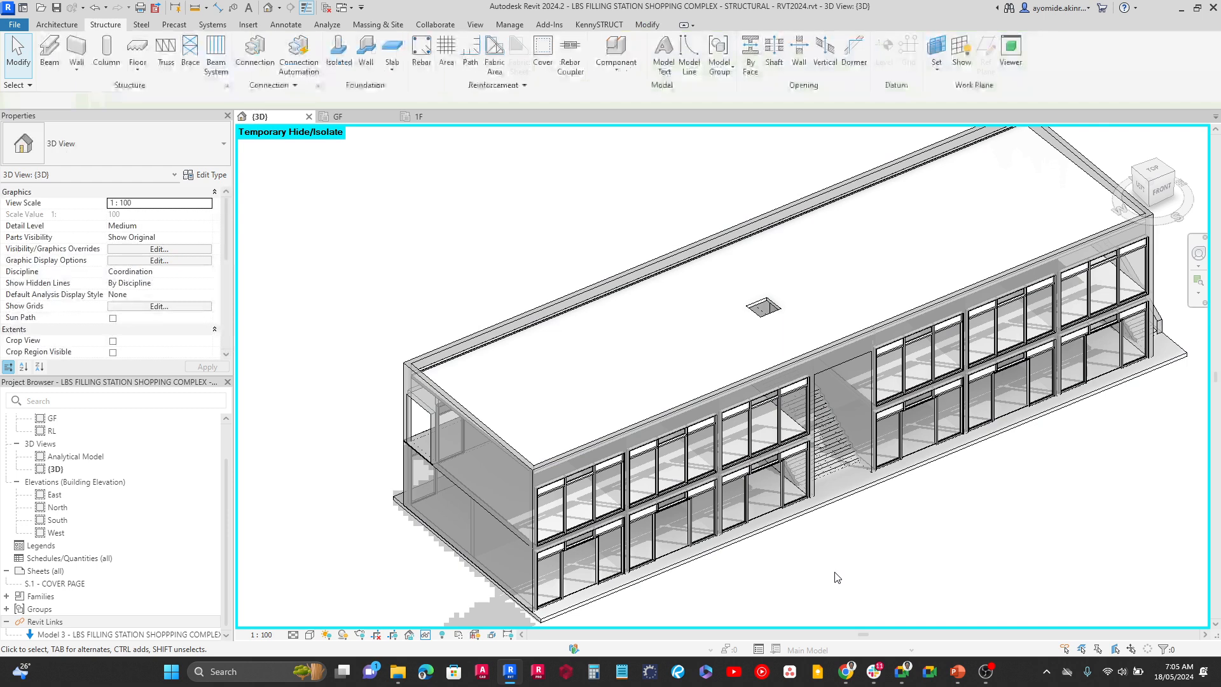
{"action": "middle_click_drag", "start_coordinate": [836, 576], "coordinate": [756, 563]}
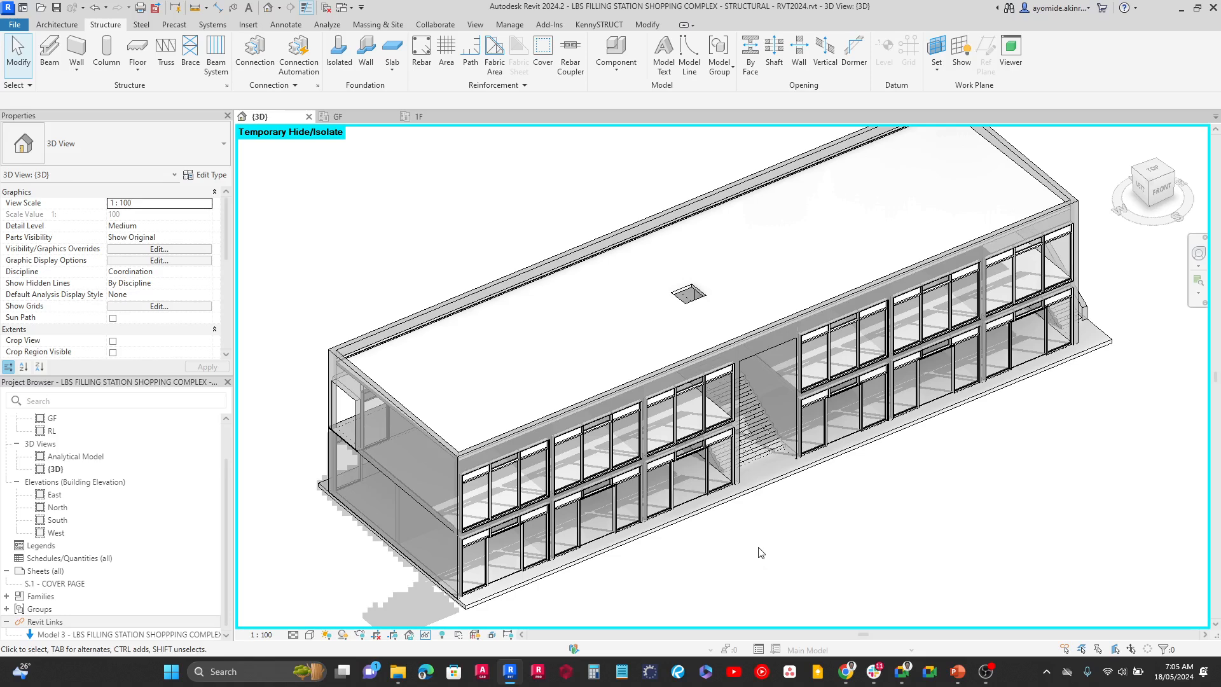
Examine the linked building's front facade and inspect the properties of its ground-floor slab
{"action": "scroll", "coordinate": [429, 616], "scroll_direction": "up", "scroll_amount": 6}
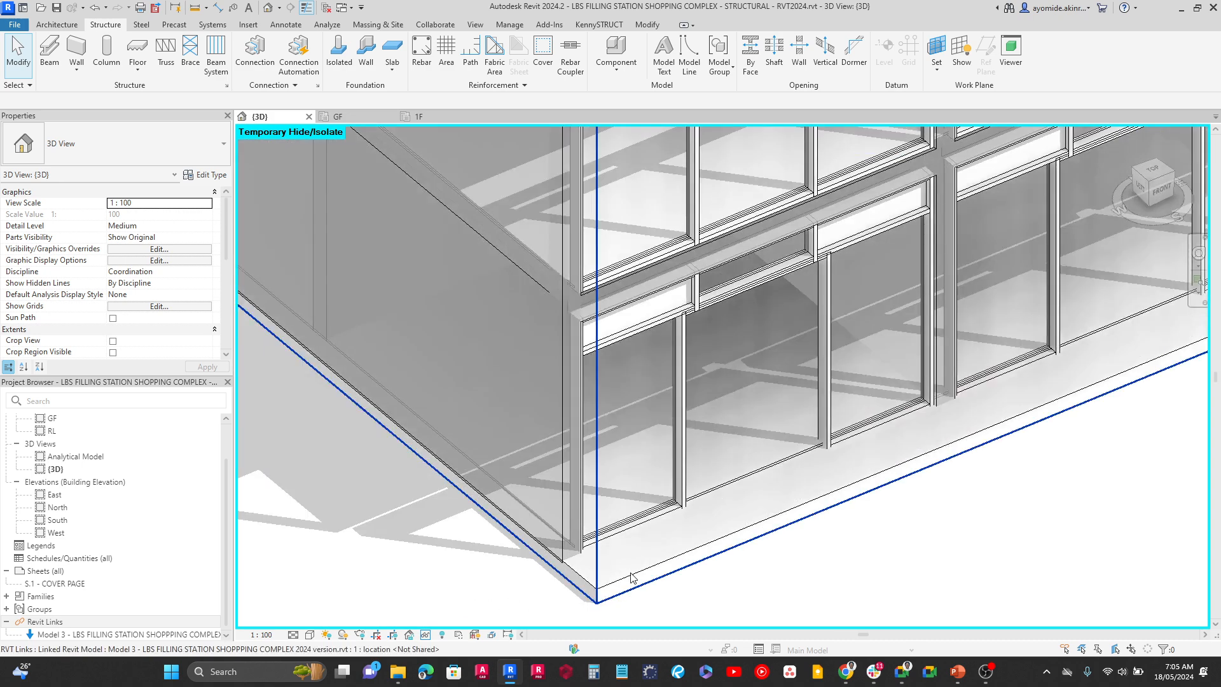
{"action": "scroll", "coordinate": [738, 565], "scroll_direction": "down", "scroll_amount": 3}
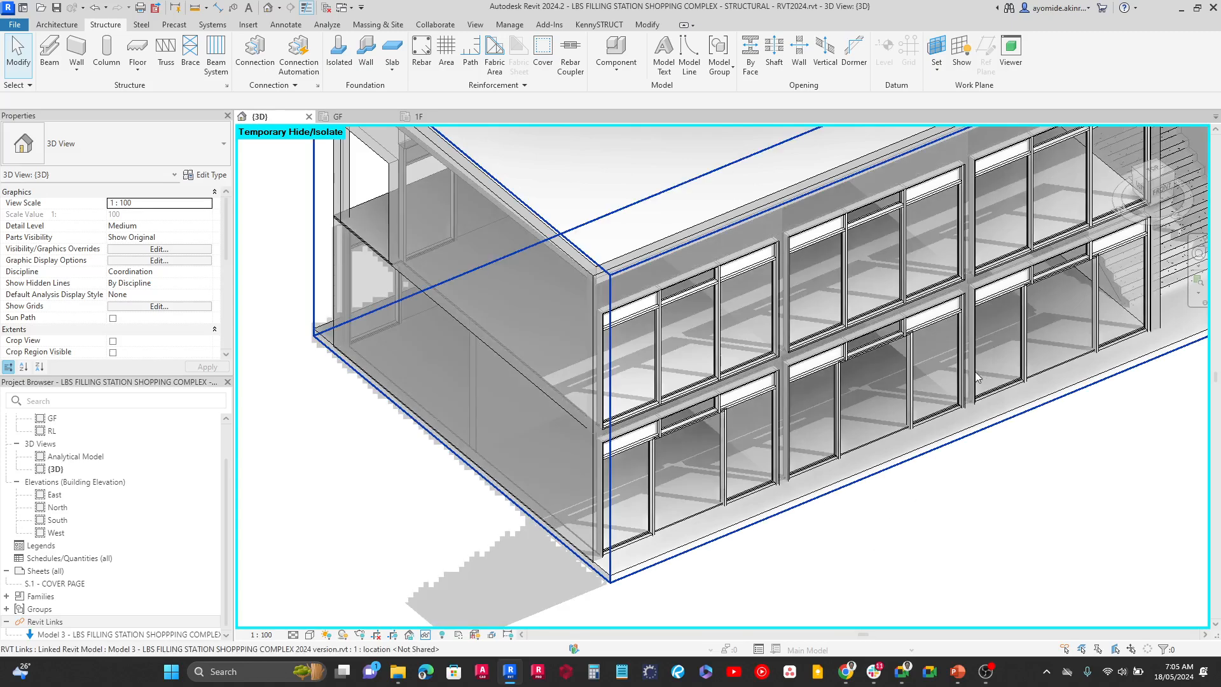
{"action": "scroll", "coordinate": [974, 283], "scroll_direction": "up", "scroll_amount": 4}
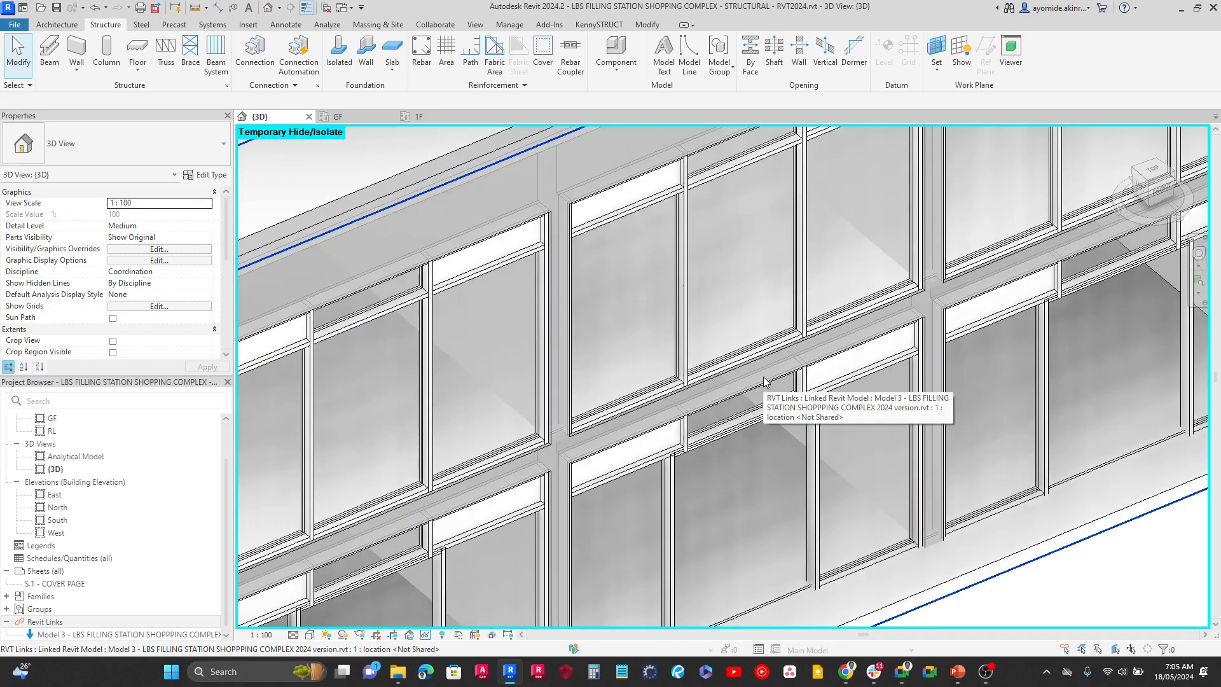
{"action": "scroll", "coordinate": [639, 360], "scroll_direction": "down", "scroll_amount": 5}
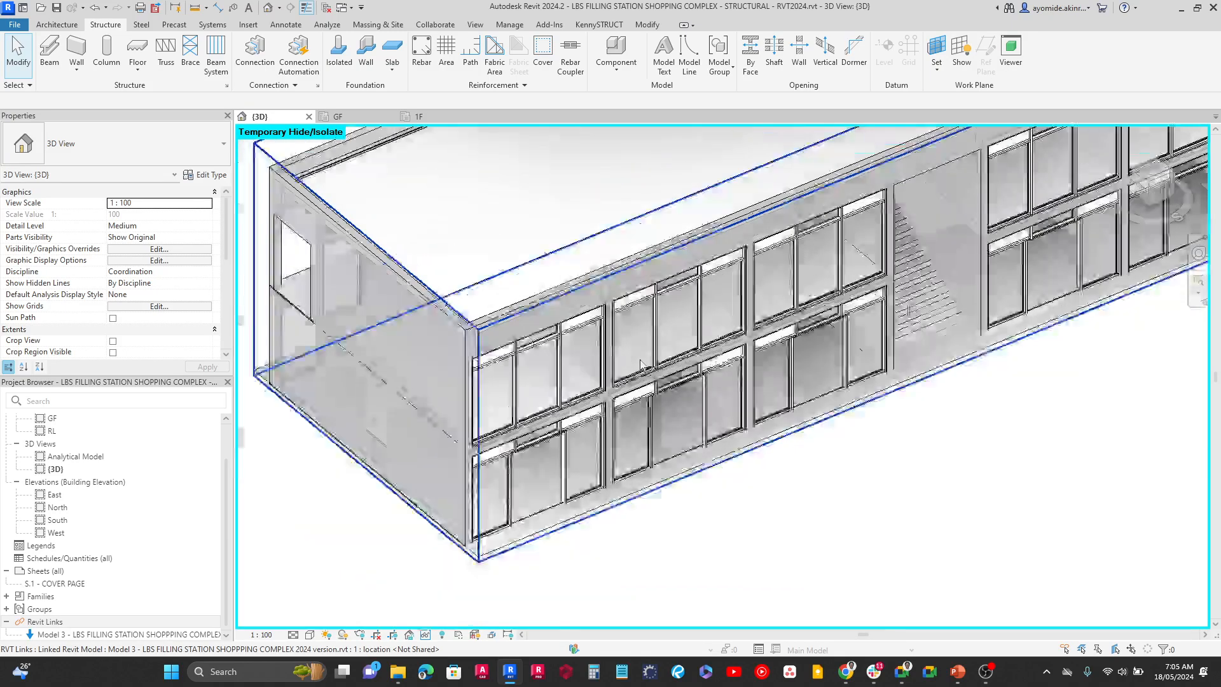
{"action": "scroll", "coordinate": [453, 321], "scroll_direction": "up", "scroll_amount": 3}
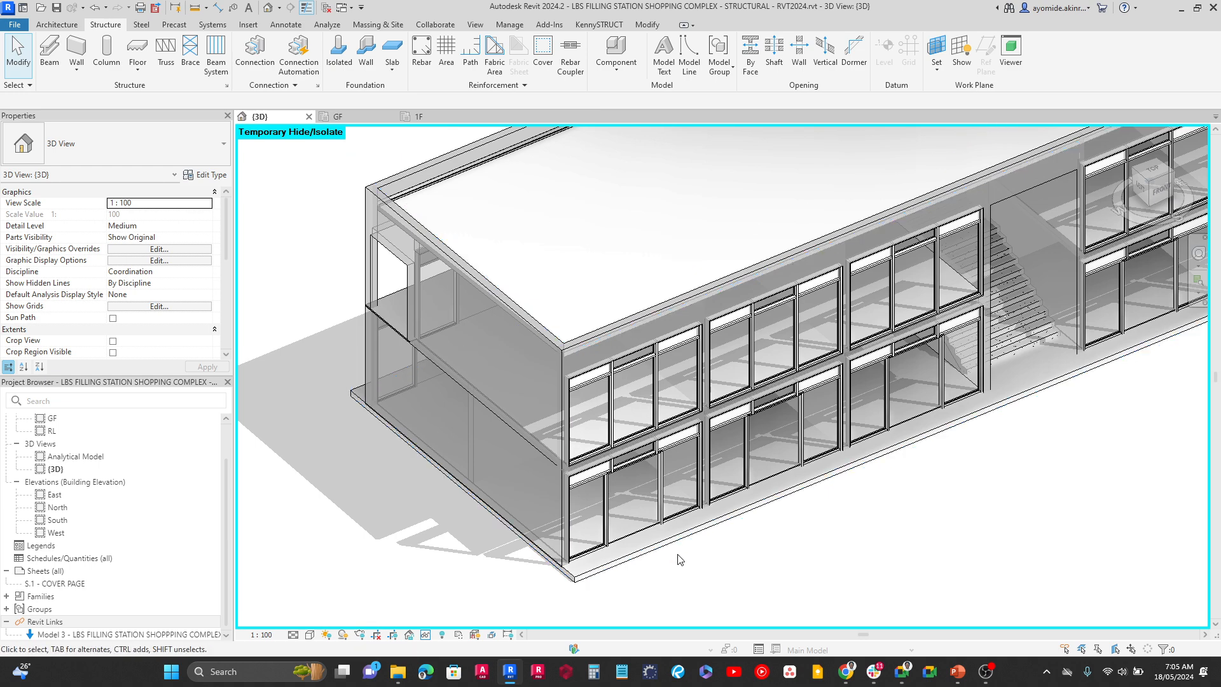
{"action": "scroll", "coordinate": [681, 562], "scroll_direction": "up", "scroll_amount": 5}
{"action": "middle_click_drag", "start_coordinate": [676, 564], "coordinate": [769, 514]}
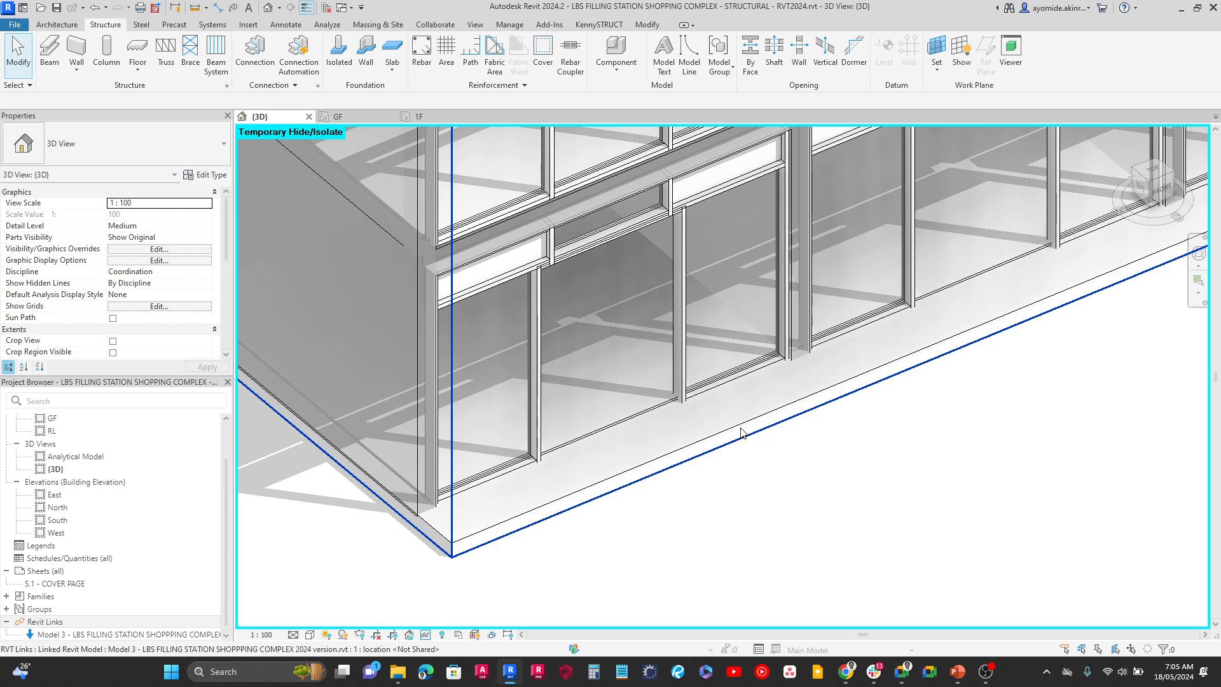
{"action": "key", "text": "Tab"}
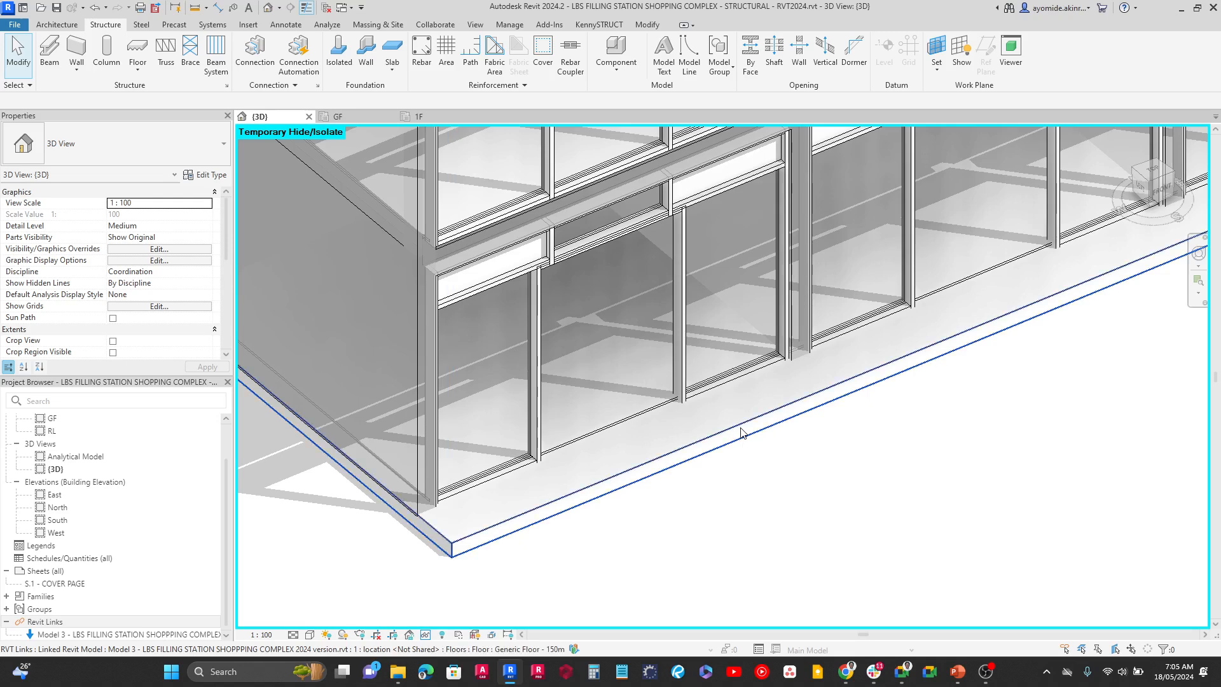
{"action": "left_click", "coordinate": [741, 433]}
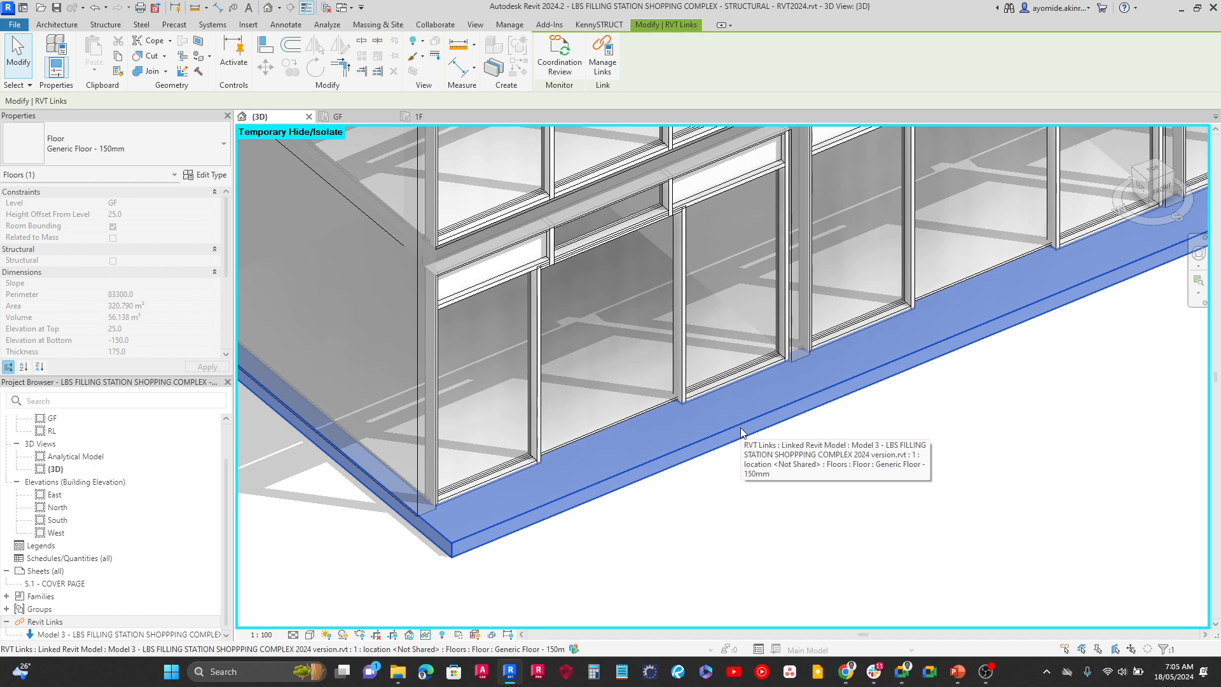
{"action": "scroll", "coordinate": [742, 445], "scroll_direction": "down", "scroll_amount": 3}
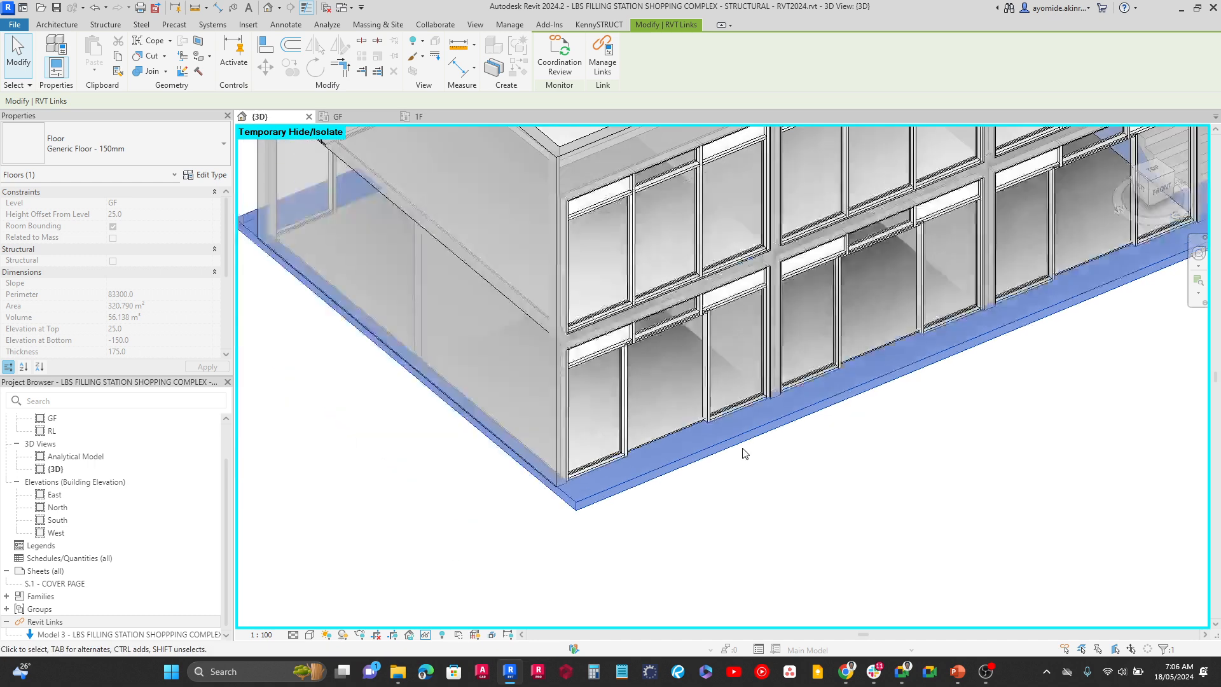
{"action": "left_click", "coordinate": [497, 533]}
Inspect the properties of the small first-floor slab over the rear passage between the two shop blocks
{"action": "middle_click_drag", "start_coordinate": [493, 526], "coordinate": [693, 318], "text": "shift"}
{"action": "scroll", "coordinate": [687, 299], "scroll_direction": "up", "scroll_amount": 5}
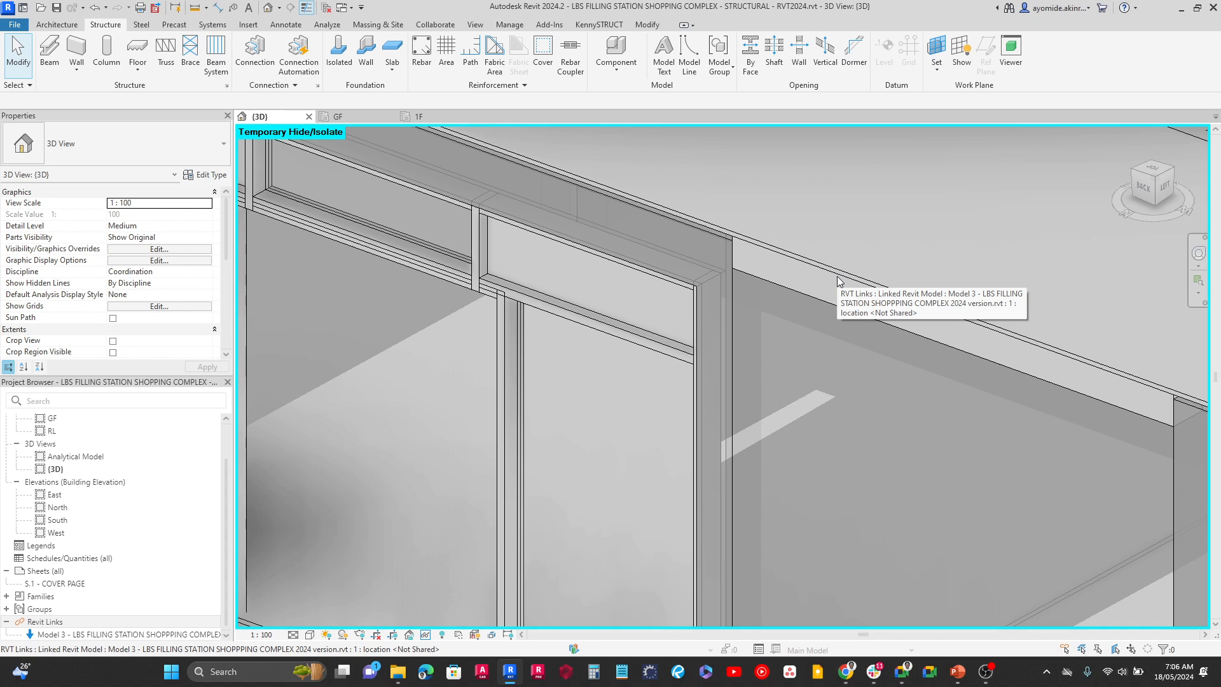
{"action": "key", "text": "Tab"}
{"action": "left_click", "coordinate": [838, 281]}
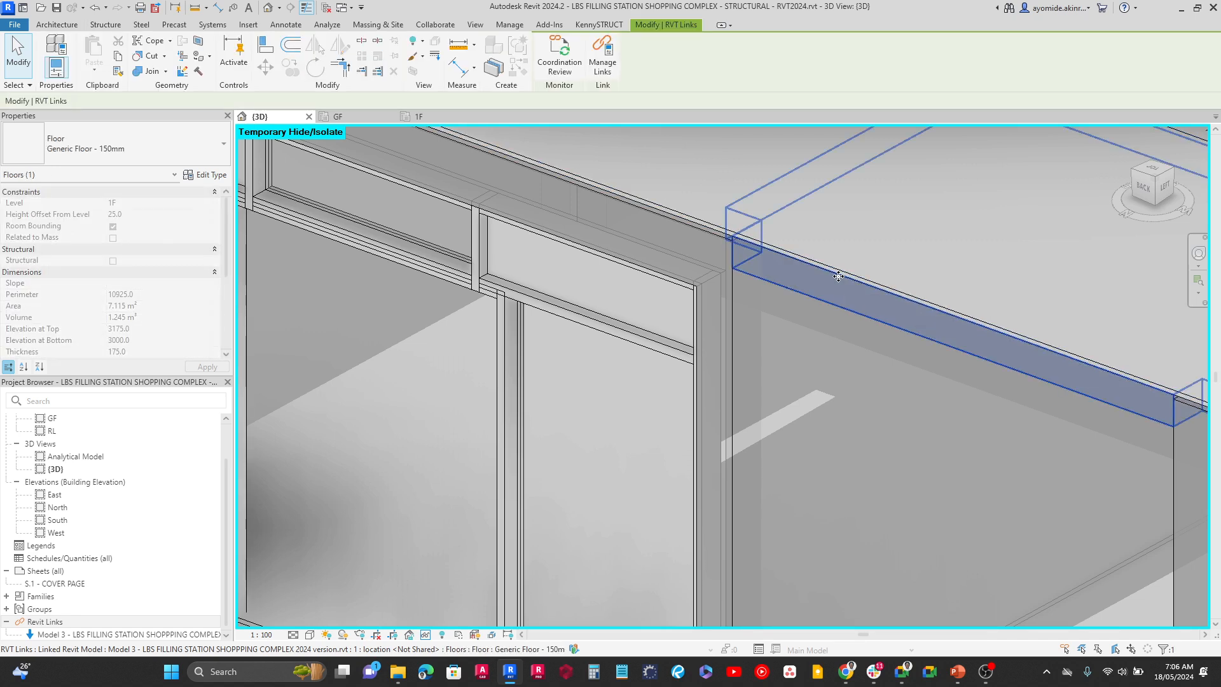
{"action": "scroll", "coordinate": [761, 454], "scroll_direction": "down", "scroll_amount": 6}
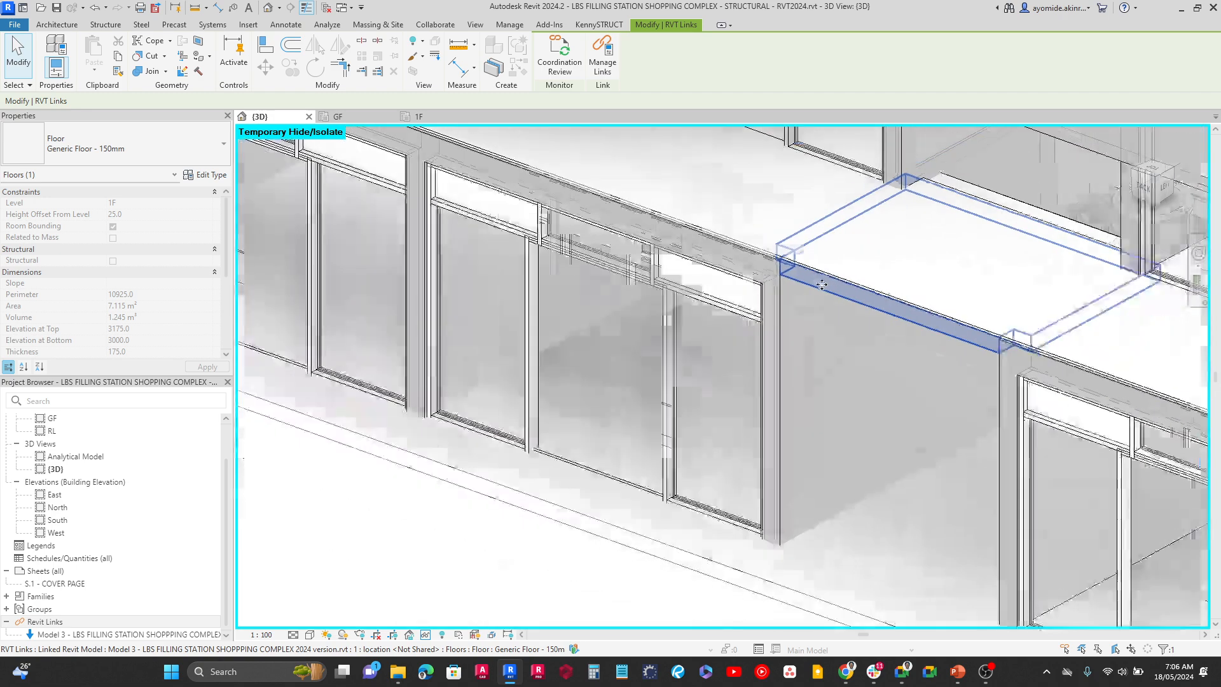
{"action": "left_click", "coordinate": [760, 453]}
Copy the Generic Floor - 150mm ground-floor slab from the linked model into the structural project using Copy/Monitor
{"action": "scroll", "coordinate": [771, 448], "scroll_direction": "down", "scroll_amount": 3}
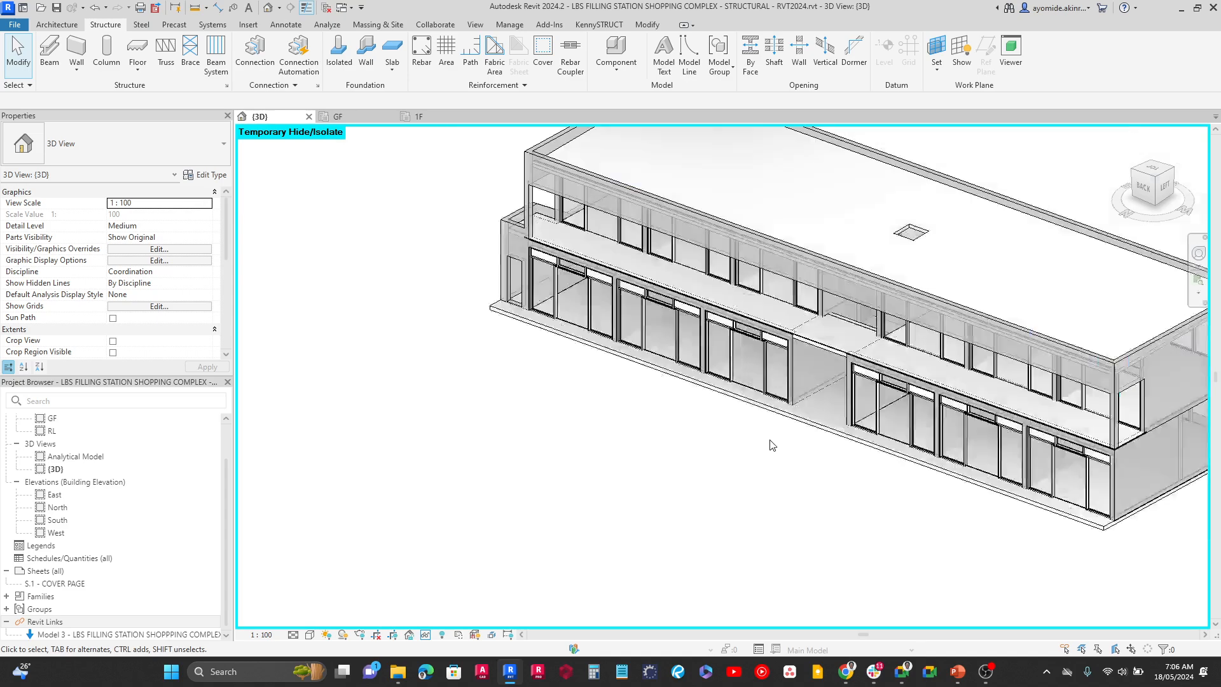
{"action": "middle_click_drag", "start_coordinate": [771, 445], "coordinate": [566, 446], "text": "shift"}
{"action": "scroll", "coordinate": [865, 512], "scroll_direction": "up", "scroll_amount": 3}
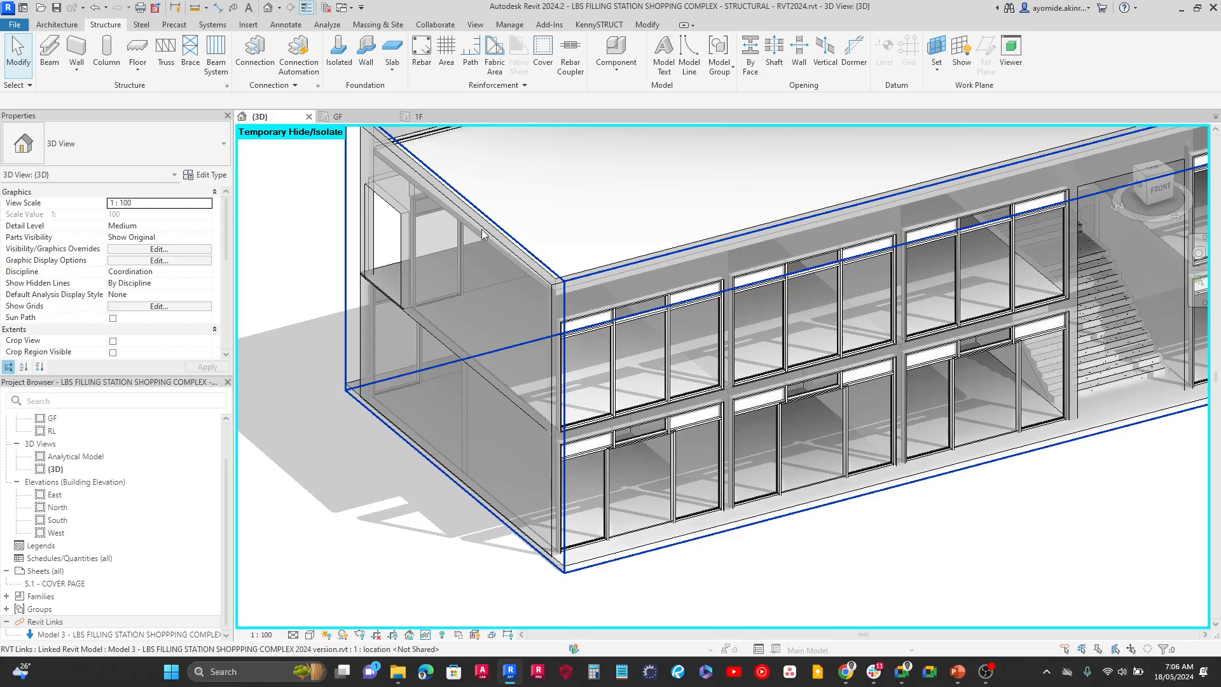
{"action": "left_click", "coordinate": [438, 25]}
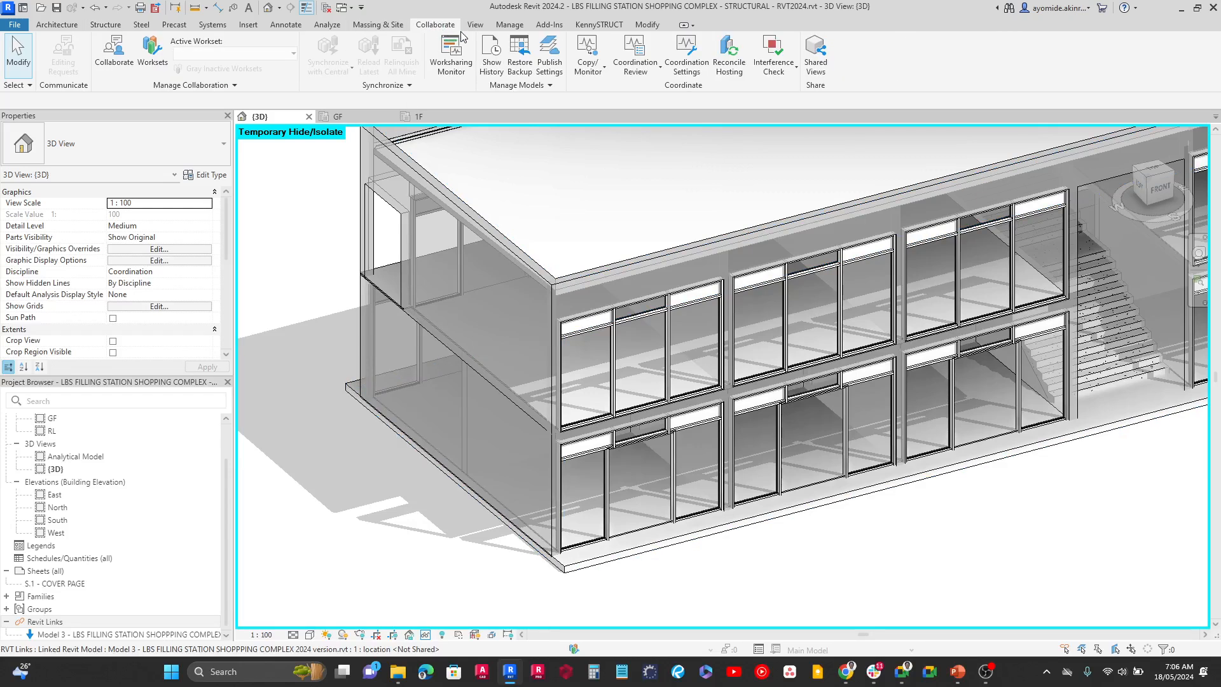
{"action": "left_click", "coordinate": [591, 75]}
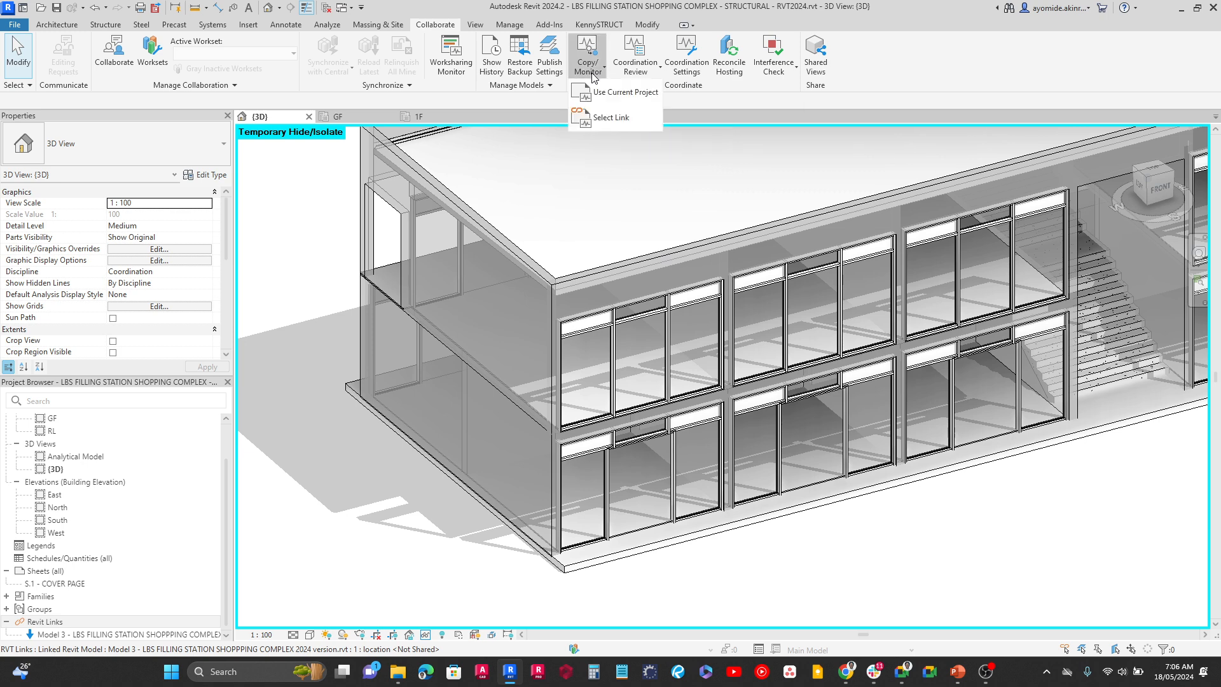
{"action": "left_click", "coordinate": [597, 111]}
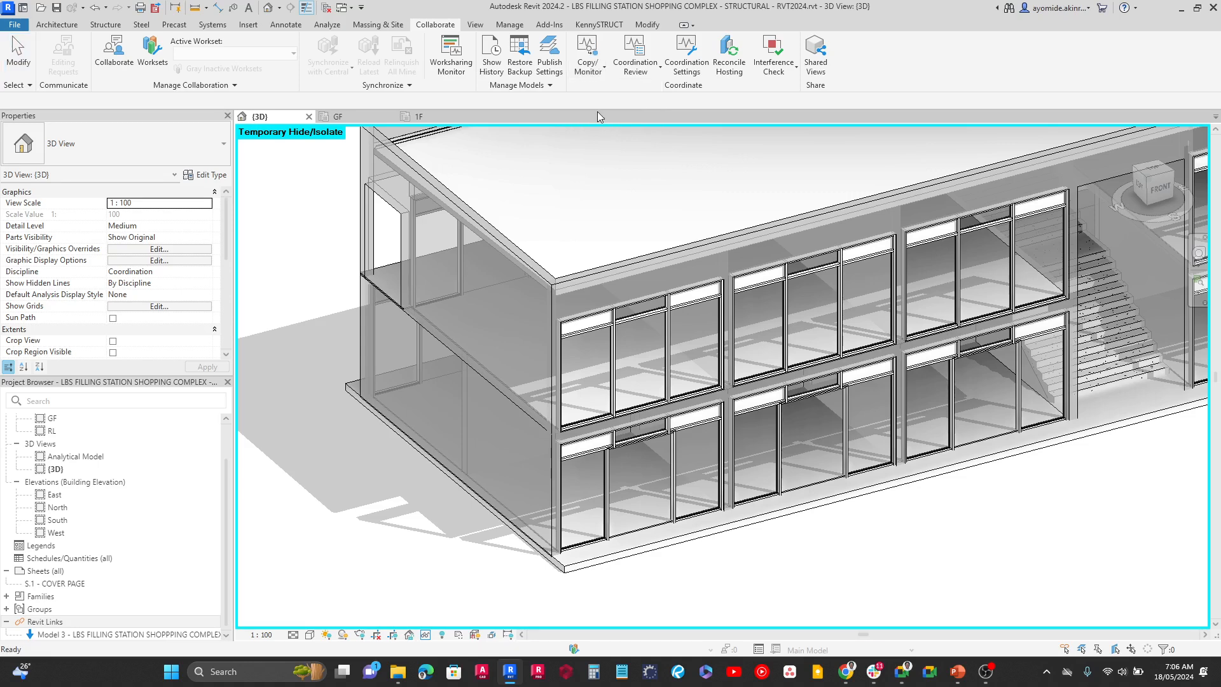
{"action": "left_click", "coordinate": [544, 247]}
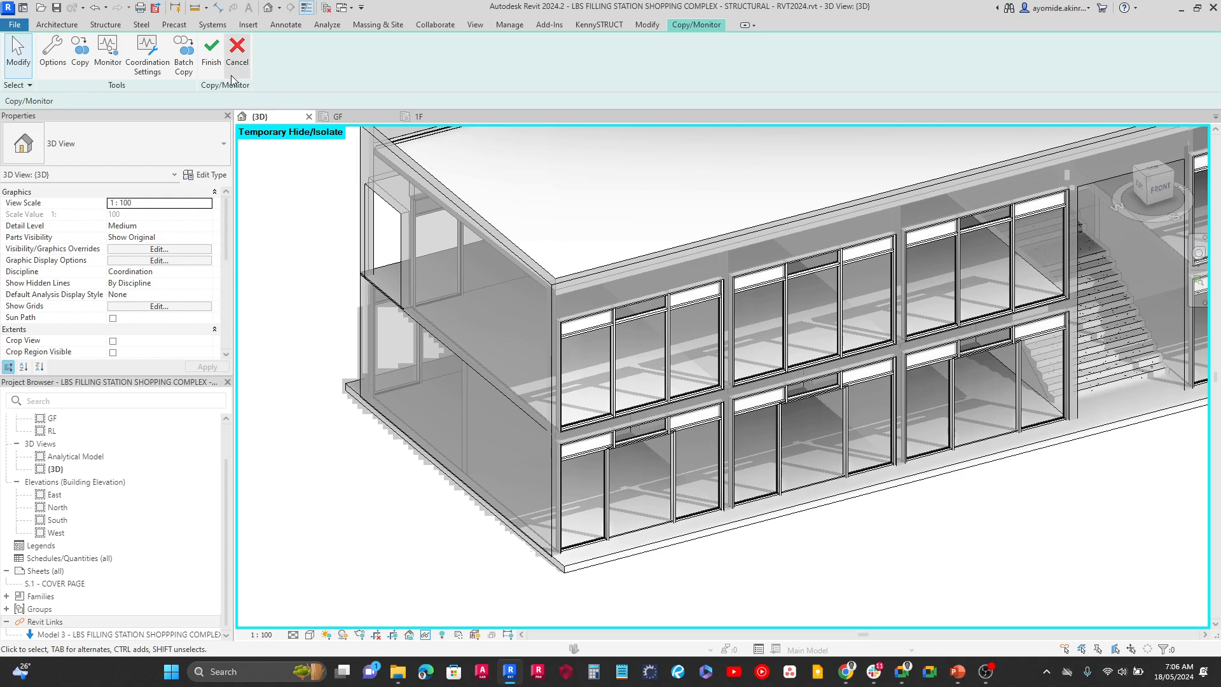
{"action": "left_click", "coordinate": [86, 70]}
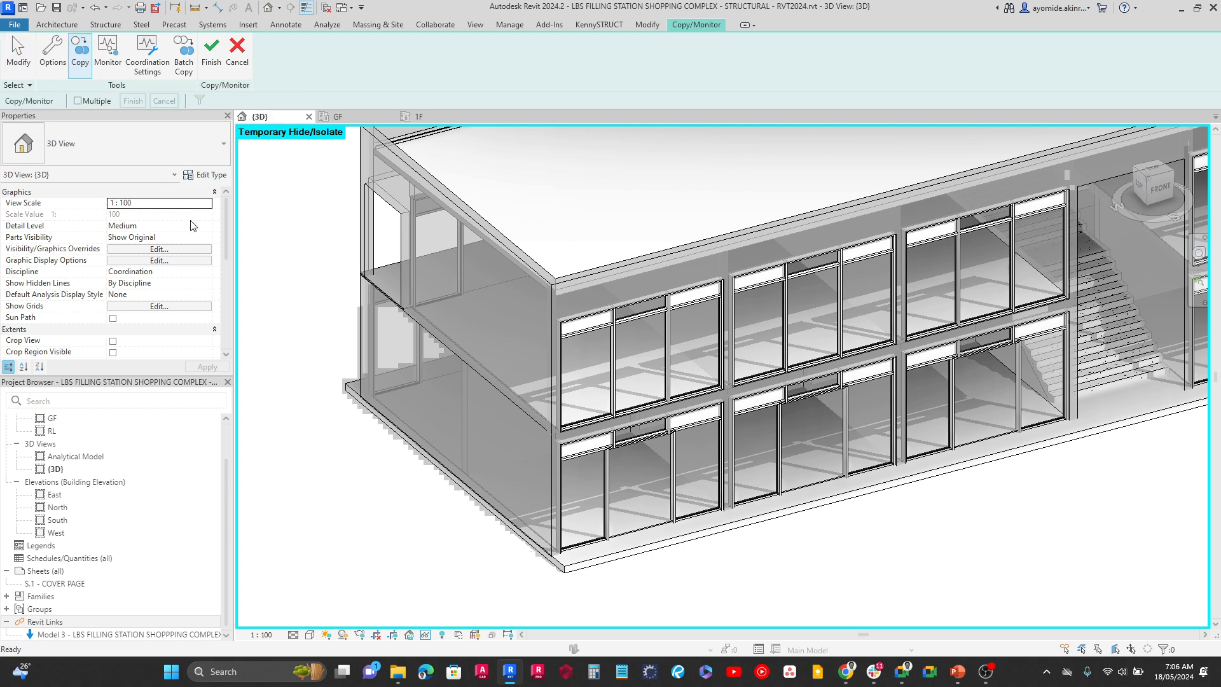
{"action": "left_click", "coordinate": [614, 568]}
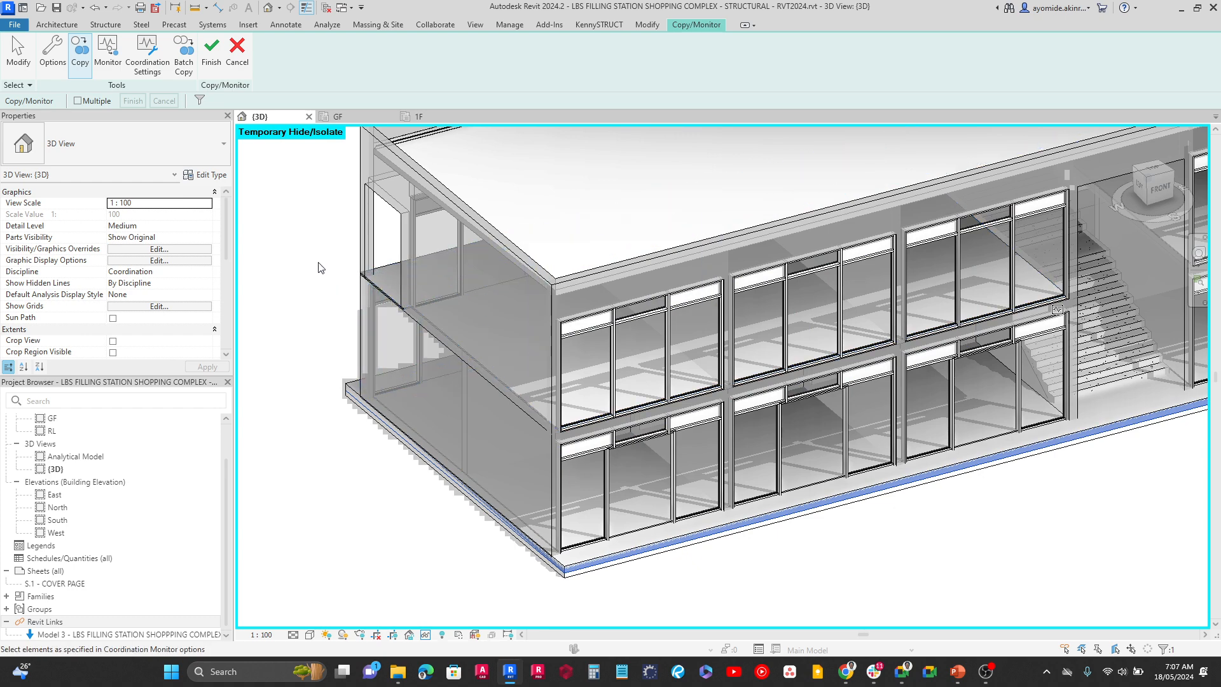
Copy the small Generic Floor - 150mm first-floor slab over the rear passage between the two shop blocks from the linked model
{"action": "middle_click_drag", "start_coordinate": [320, 267], "coordinate": [675, 320], "text": "shift"}
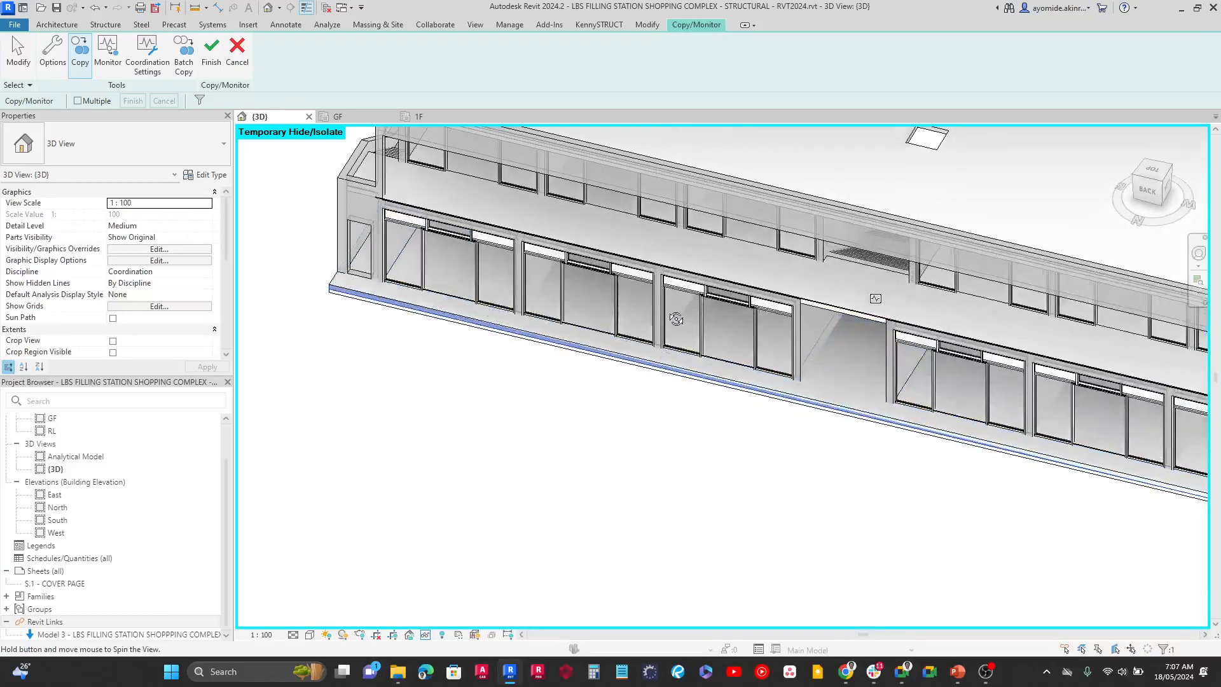
{"action": "scroll", "coordinate": [826, 245], "scroll_direction": "up", "scroll_amount": 5}
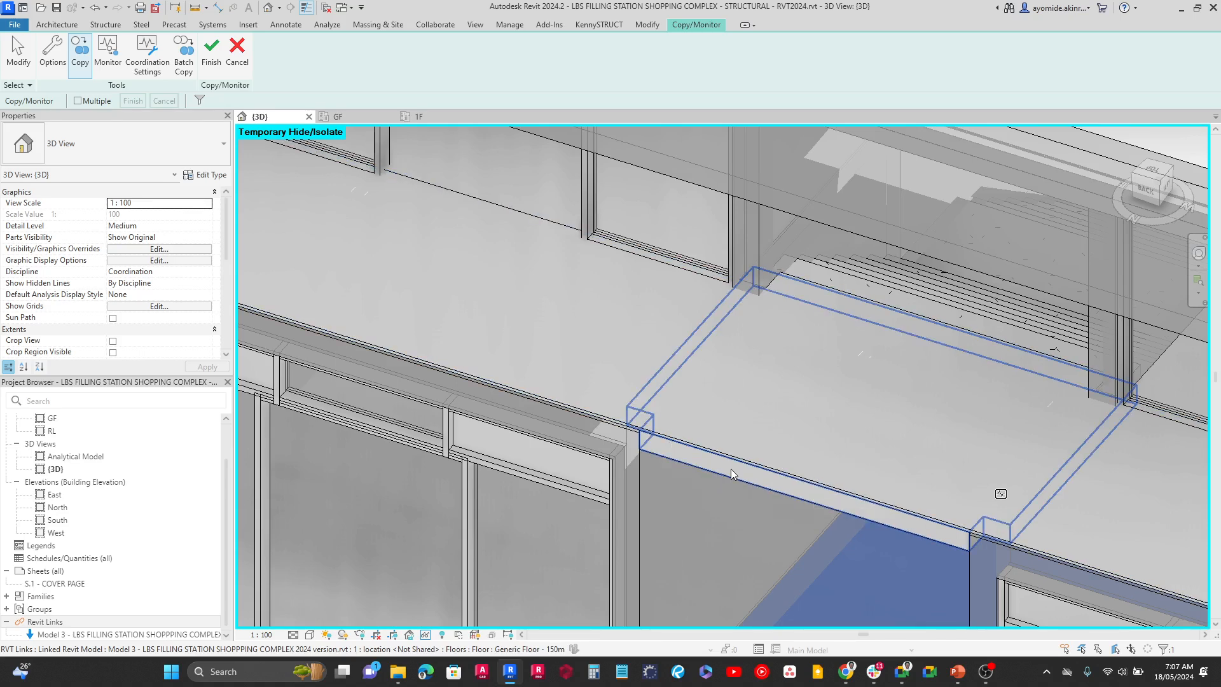
{"action": "scroll", "coordinate": [687, 372], "scroll_direction": "down", "scroll_amount": 3}
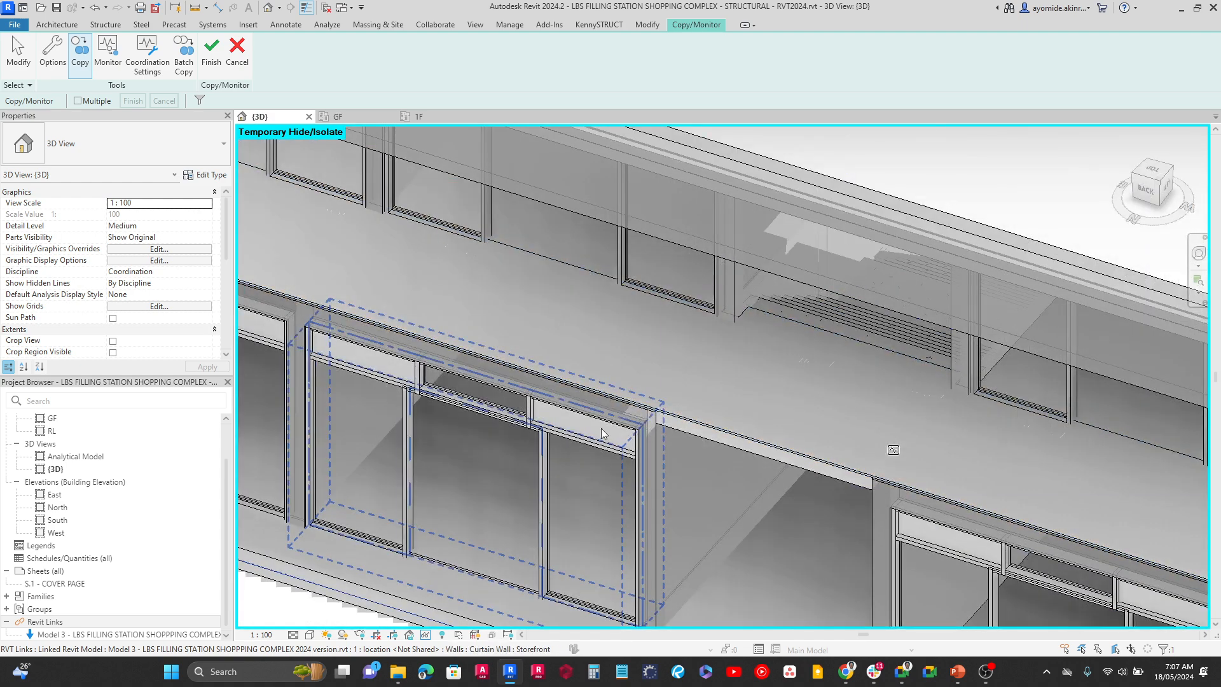
{"action": "middle_click_drag", "start_coordinate": [686, 480], "coordinate": [1114, 539]}
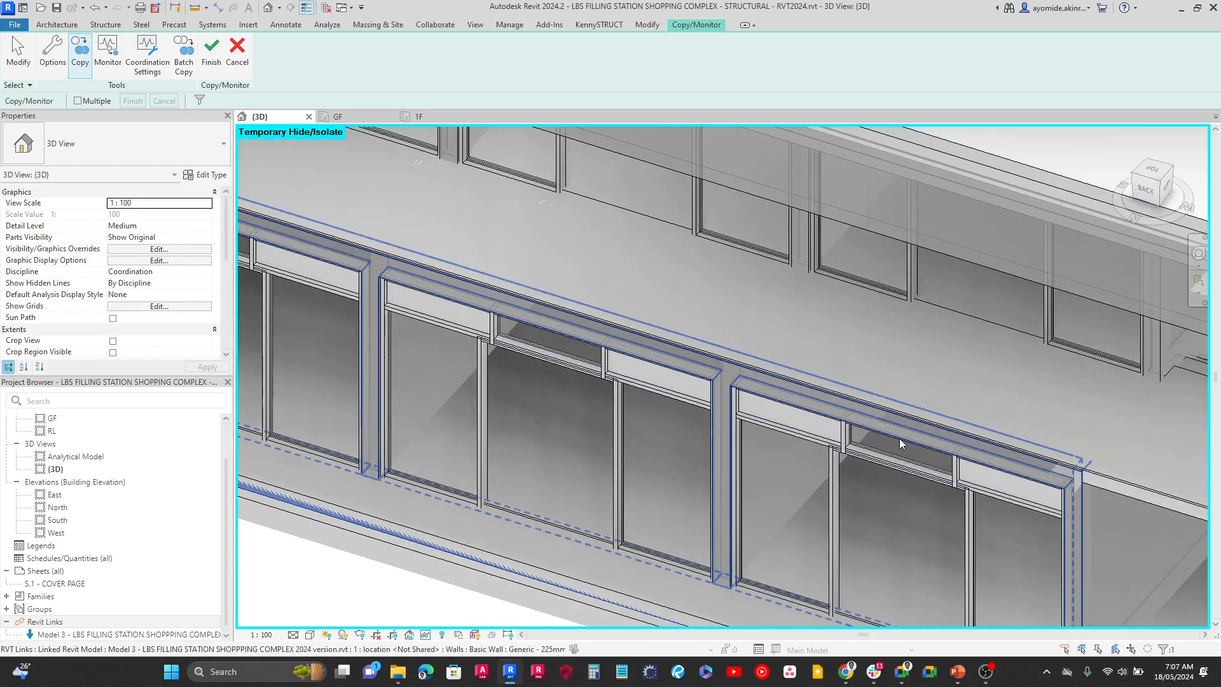
{"action": "middle_click_drag", "start_coordinate": [900, 437], "coordinate": [590, 452]}
{"action": "scroll", "coordinate": [875, 509], "scroll_direction": "up", "scroll_amount": 2}
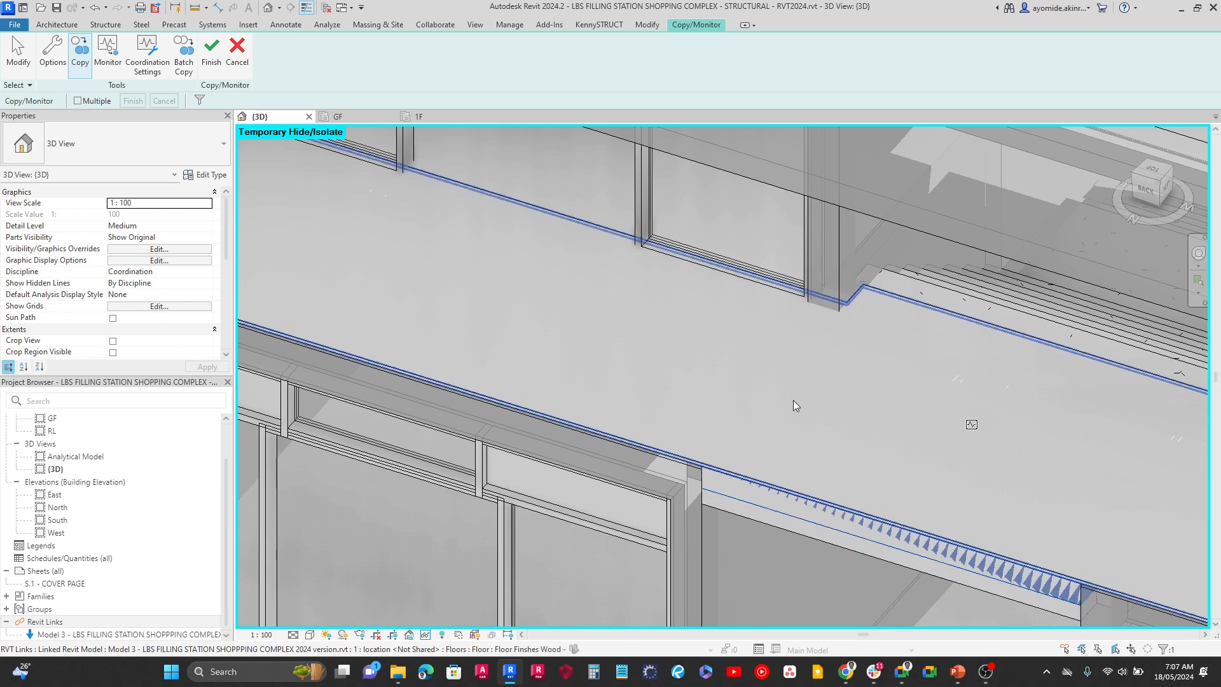
{"action": "scroll", "coordinate": [792, 398], "scroll_direction": "down", "scroll_amount": 4}
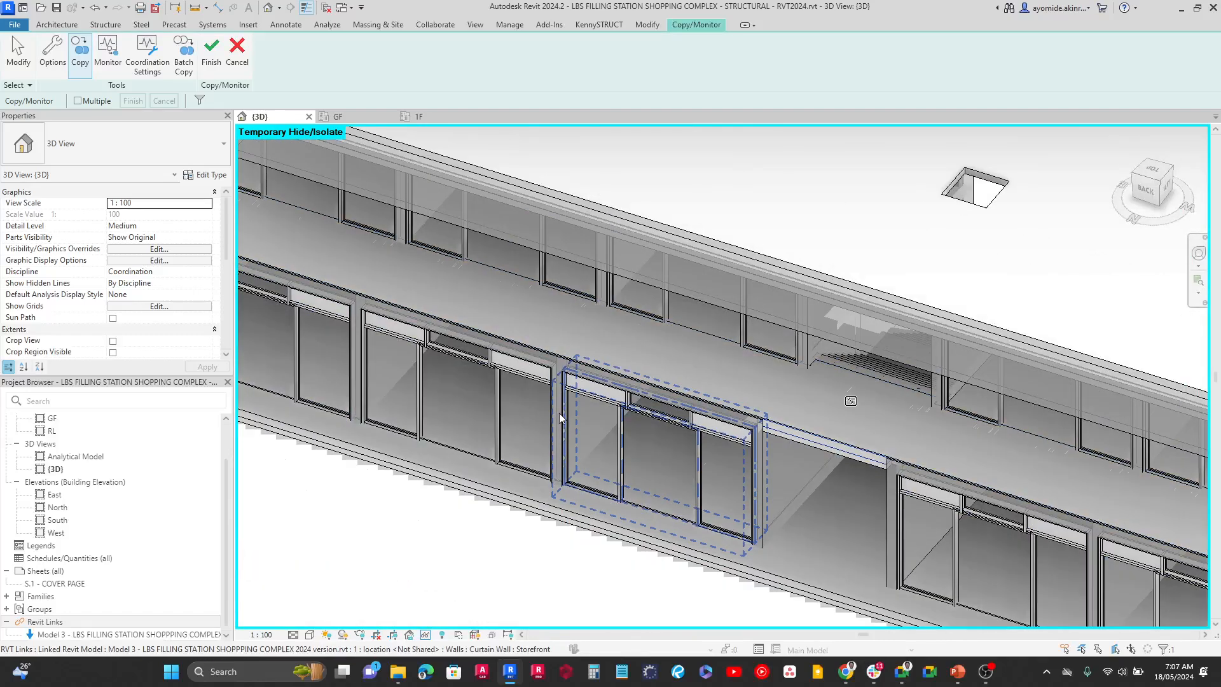
Copy the Generic Floor - 150mm first-floor slab of the shop block beside the external end staircase from the linked model
{"action": "middle_click_drag", "start_coordinate": [559, 418], "coordinate": [624, 481], "text": "shift"}
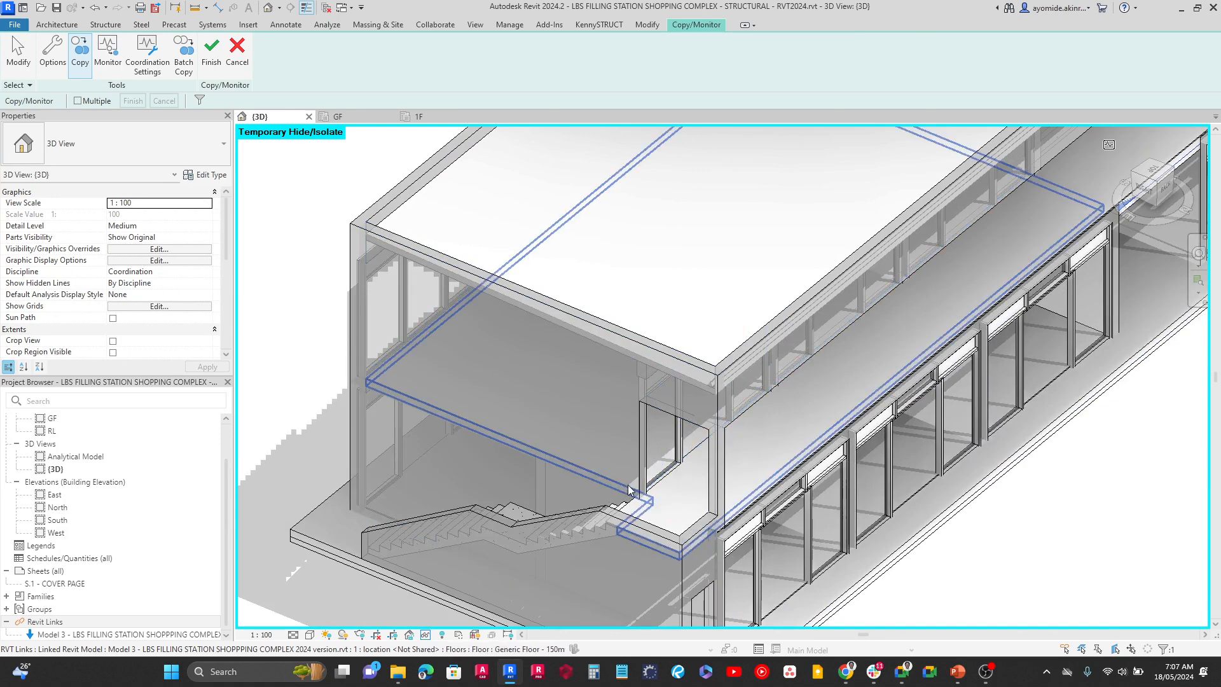
{"action": "scroll", "coordinate": [629, 490], "scroll_direction": "up", "scroll_amount": 6}
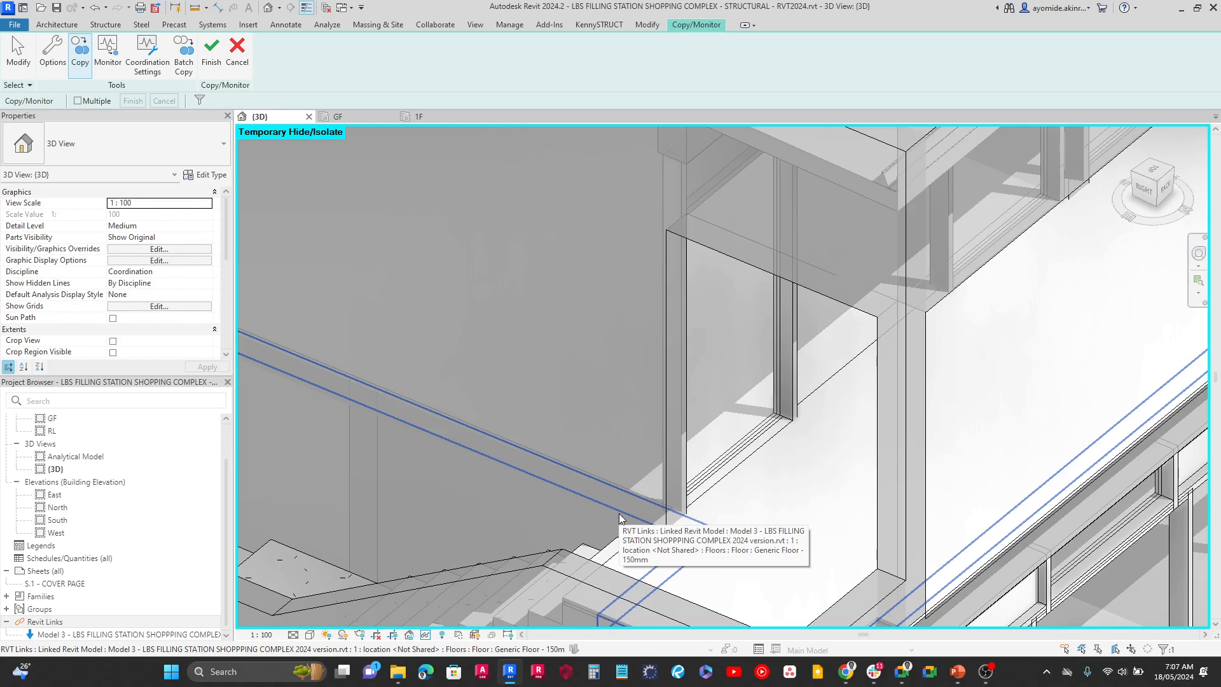
{"action": "scroll", "coordinate": [619, 515], "scroll_direction": "down", "scroll_amount": 6}
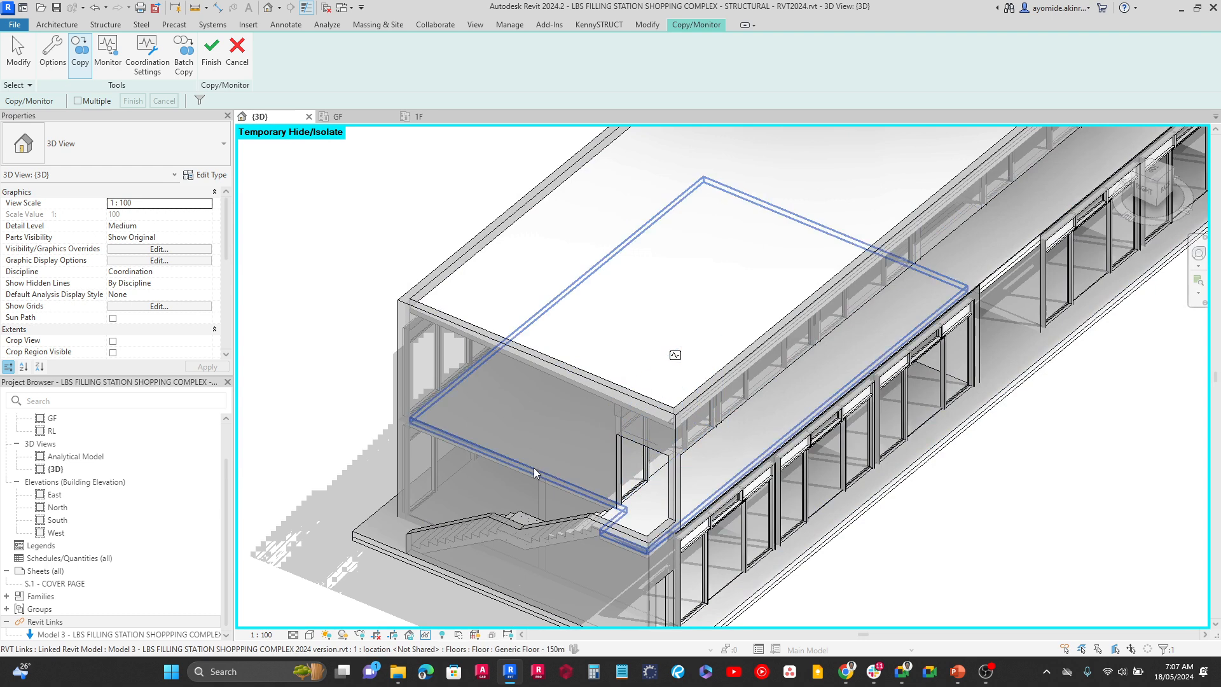
{"action": "scroll", "coordinate": [533, 480], "scroll_direction": "down", "scroll_amount": 4}
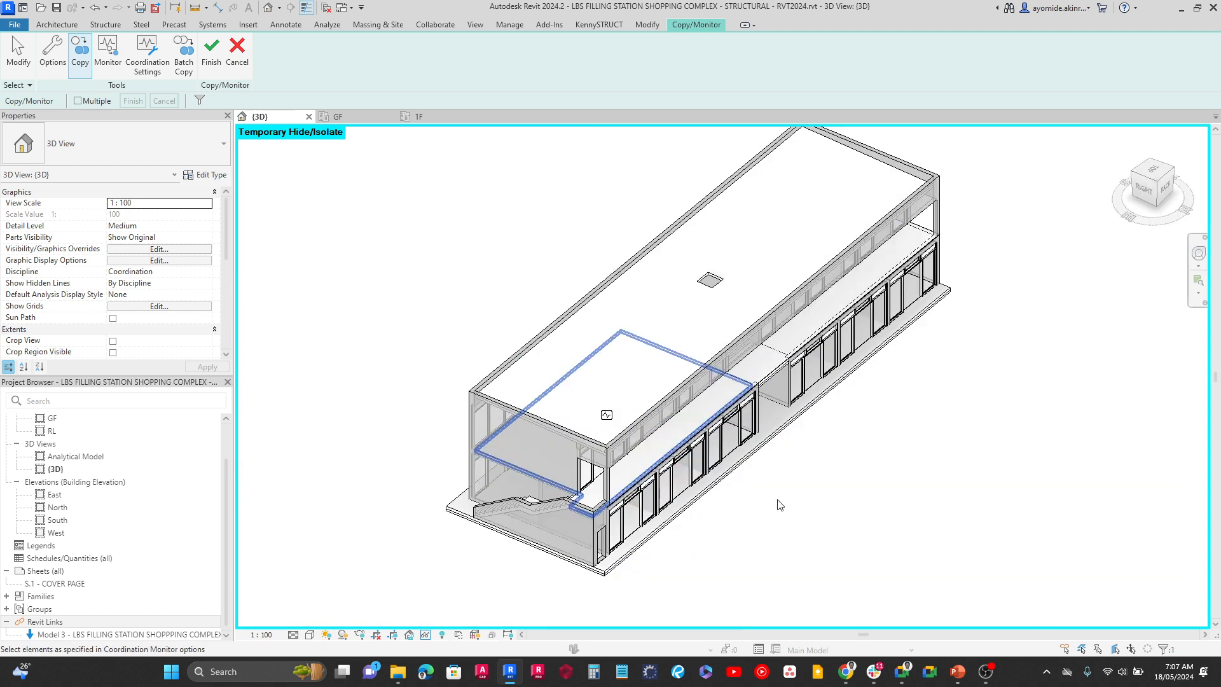
Copy the Generic Floor - 150mm first-floor slab of the opposite end shop block from the linked model
{"action": "middle_click_drag", "start_coordinate": [890, 528], "coordinate": [668, 553], "text": "shift"}
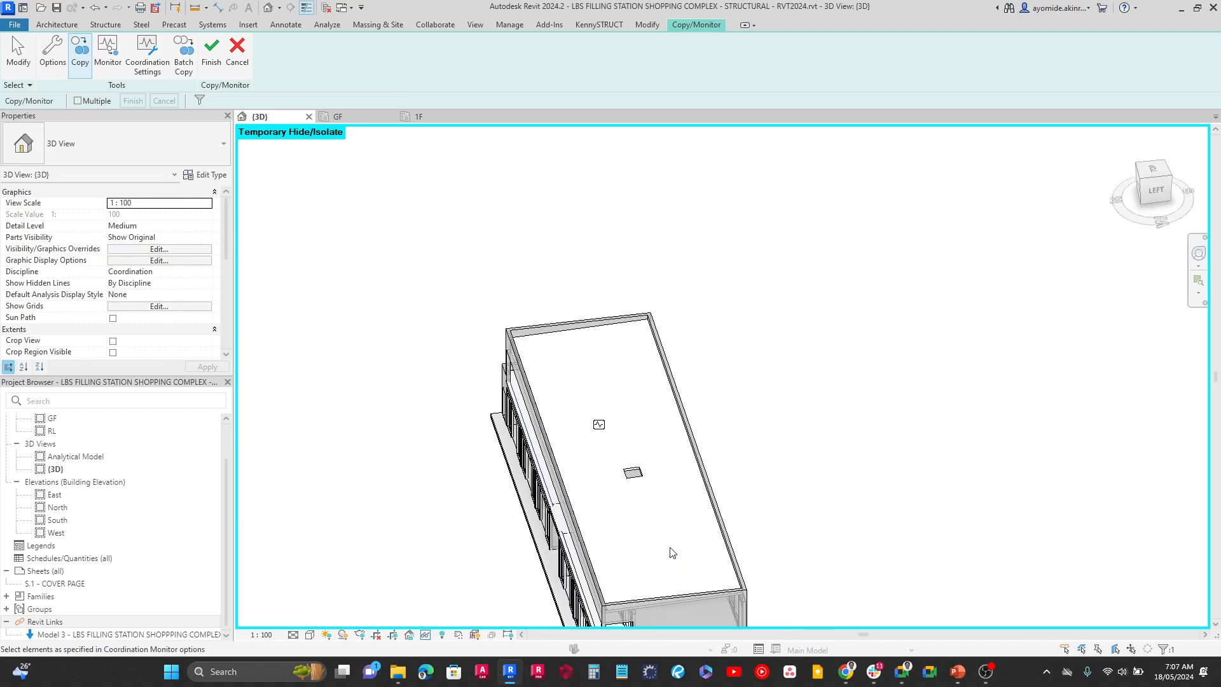
{"action": "scroll", "coordinate": [784, 476], "scroll_direction": "up", "scroll_amount": 8}
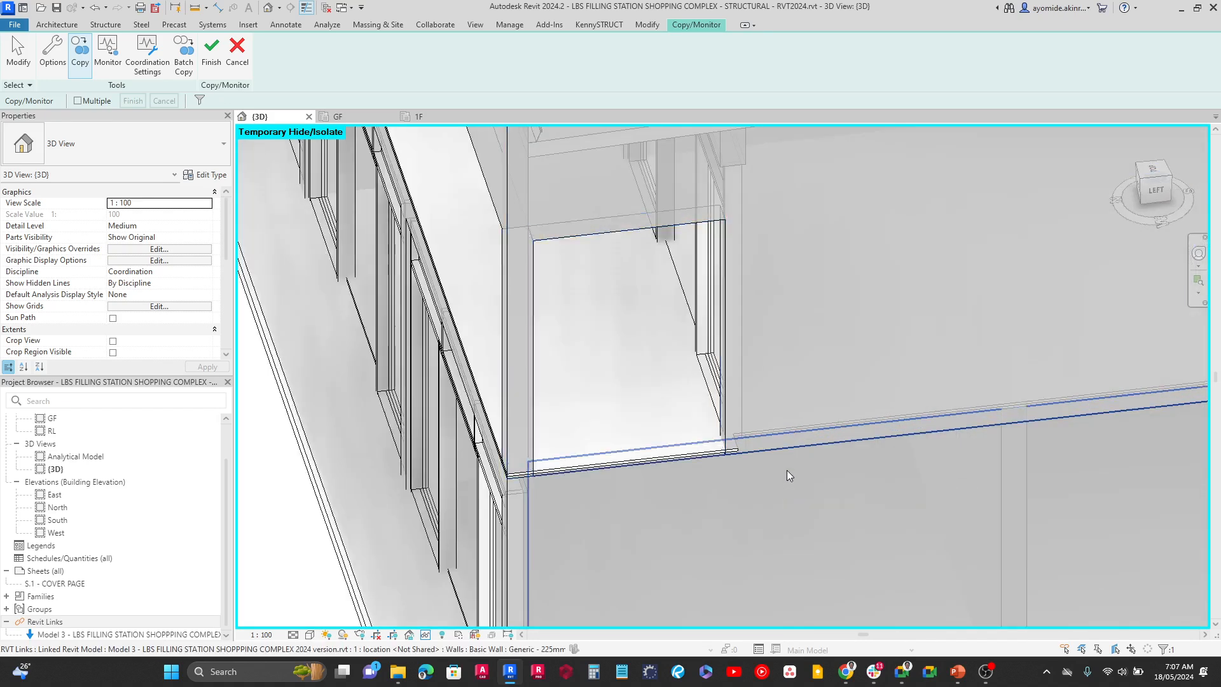
{"action": "scroll", "coordinate": [797, 440], "scroll_direction": "down", "scroll_amount": 2}
{"action": "scroll", "coordinate": [795, 423], "scroll_direction": "down", "scroll_amount": 3}
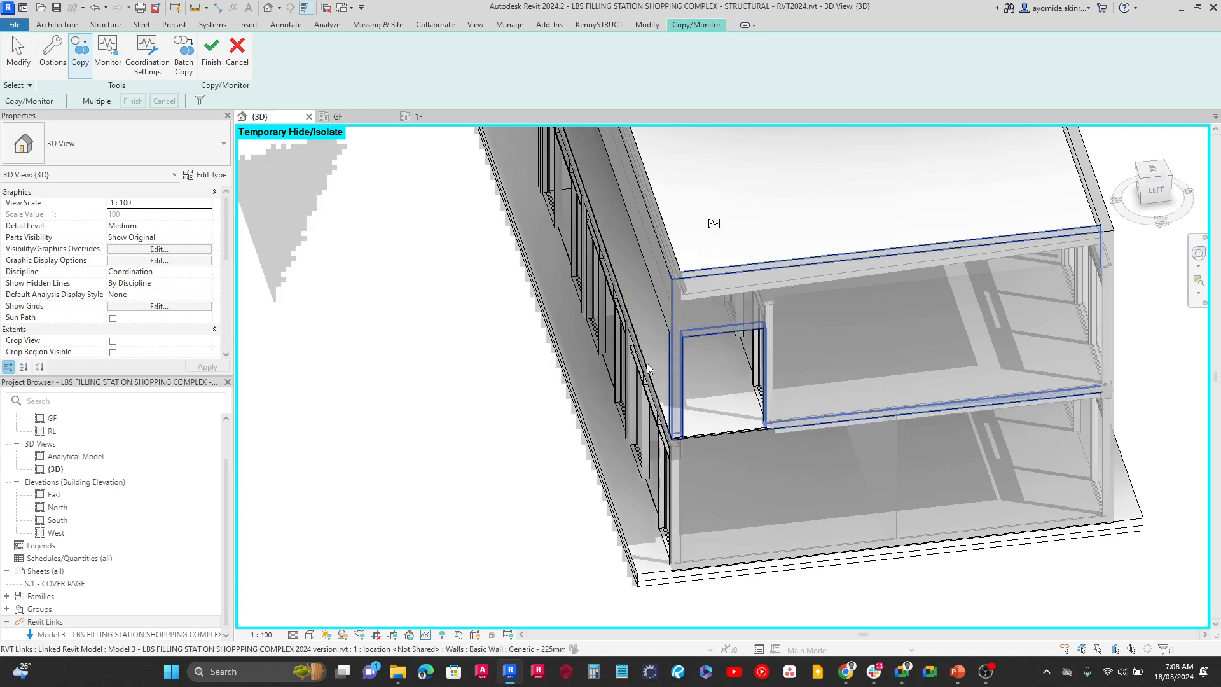
{"action": "scroll", "coordinate": [582, 452], "scroll_direction": "up", "scroll_amount": 2}
{"action": "scroll", "coordinate": [581, 452], "scroll_direction": "up", "scroll_amount": 2}
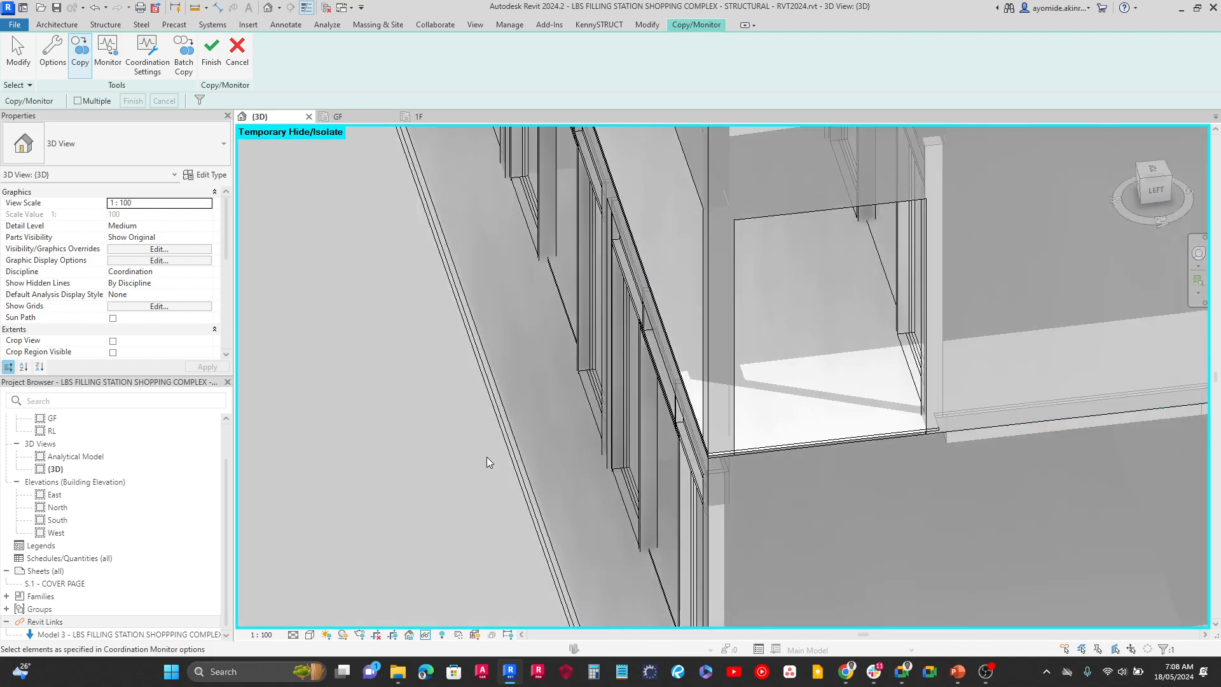
{"action": "mouse_move", "coordinate": [466, 482]}
{"action": "middle_mouse_down", "text": "shift"}
{"action": "mouse_move", "coordinate": [496, 532]}
{"action": "mouse_move", "coordinate": [494, 387]}
{"action": "mouse_move", "coordinate": [455, 474]}
{"action": "middle_mouse_up", "text": "shift"}
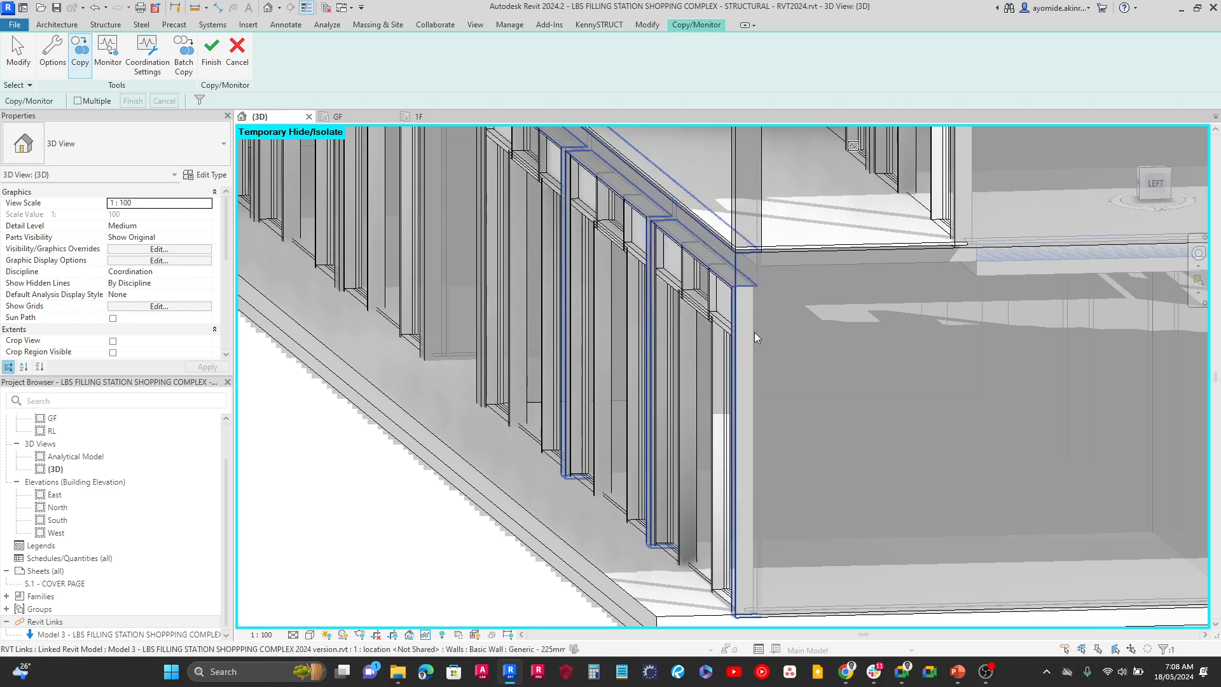
{"action": "left_click", "coordinate": [813, 270]}
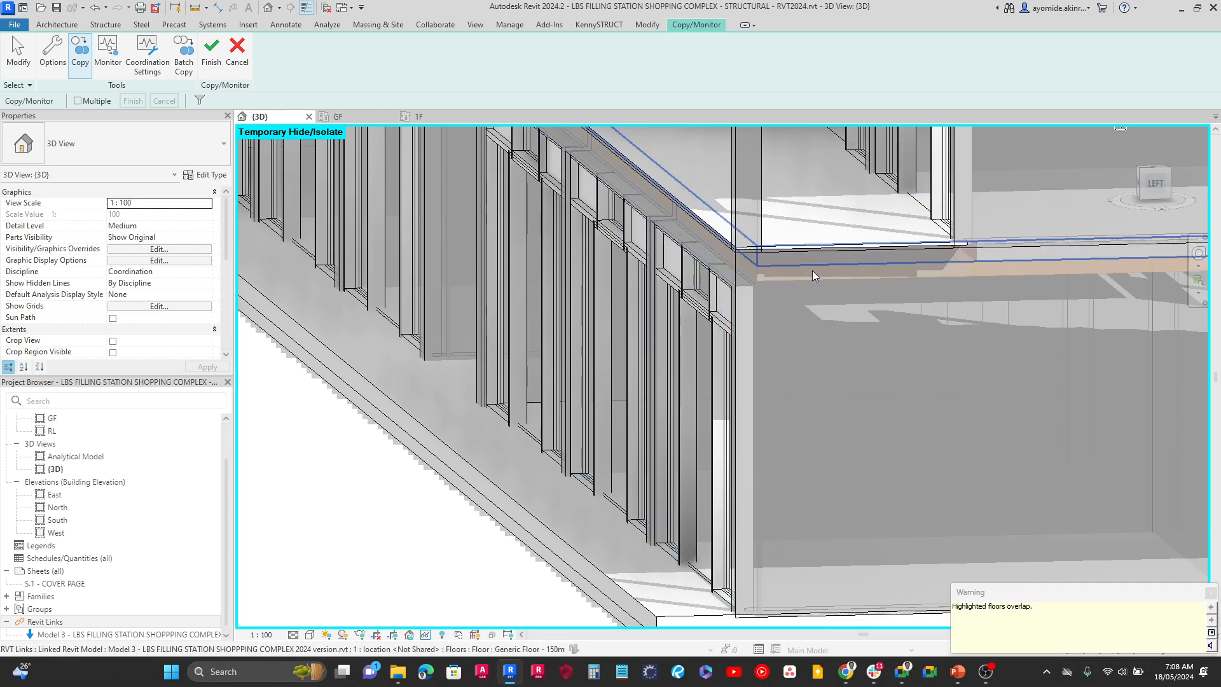
Finish the Copy/Monitor session and reset the temporary hide/isolate mode in the 3D view
{"action": "scroll", "coordinate": [519, 344], "scroll_direction": "down", "scroll_amount": 3}
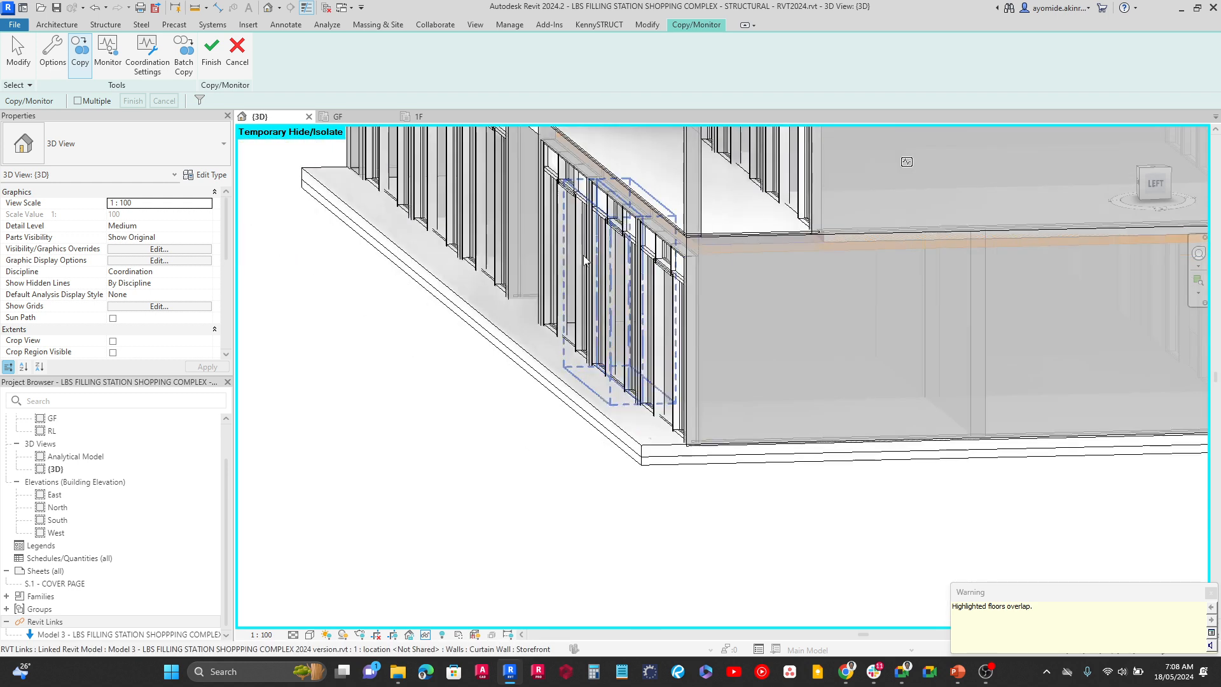
{"action": "middle_click_drag", "start_coordinate": [482, 299], "coordinate": [1140, 510], "text": "shift"}
{"action": "middle_click_drag", "start_coordinate": [665, 537], "coordinate": [814, 547], "text": "shift"}
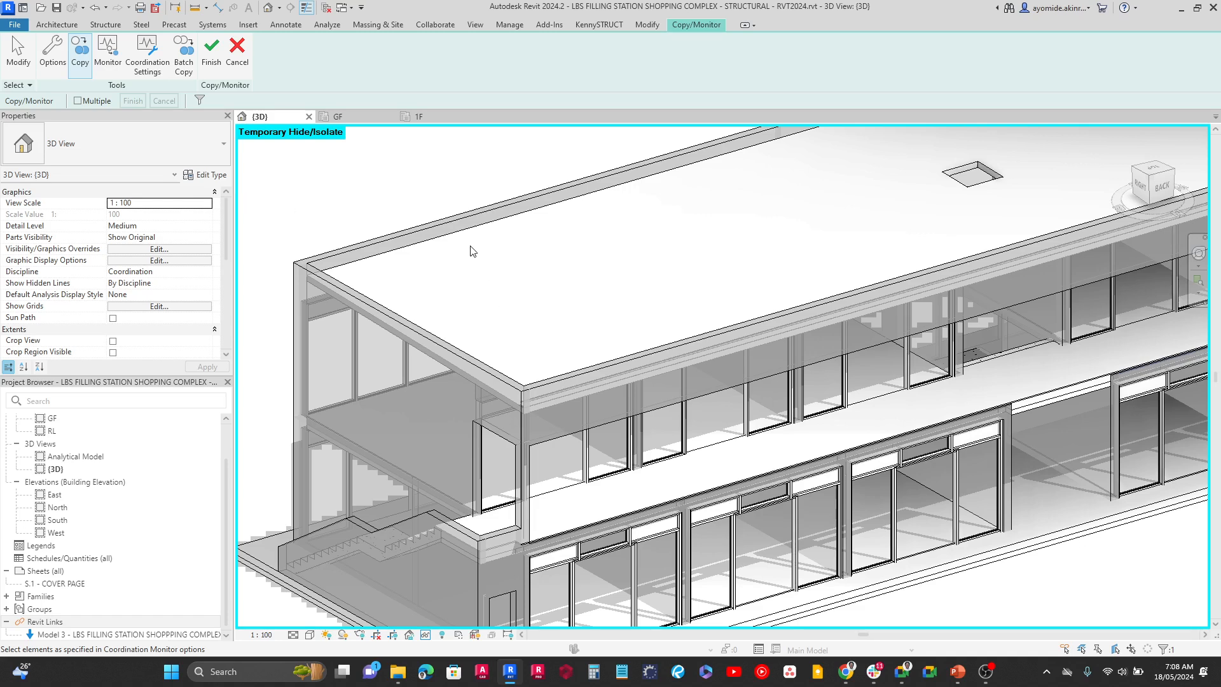
{"action": "scroll", "coordinate": [330, 234], "scroll_direction": "down", "scroll_amount": 4}
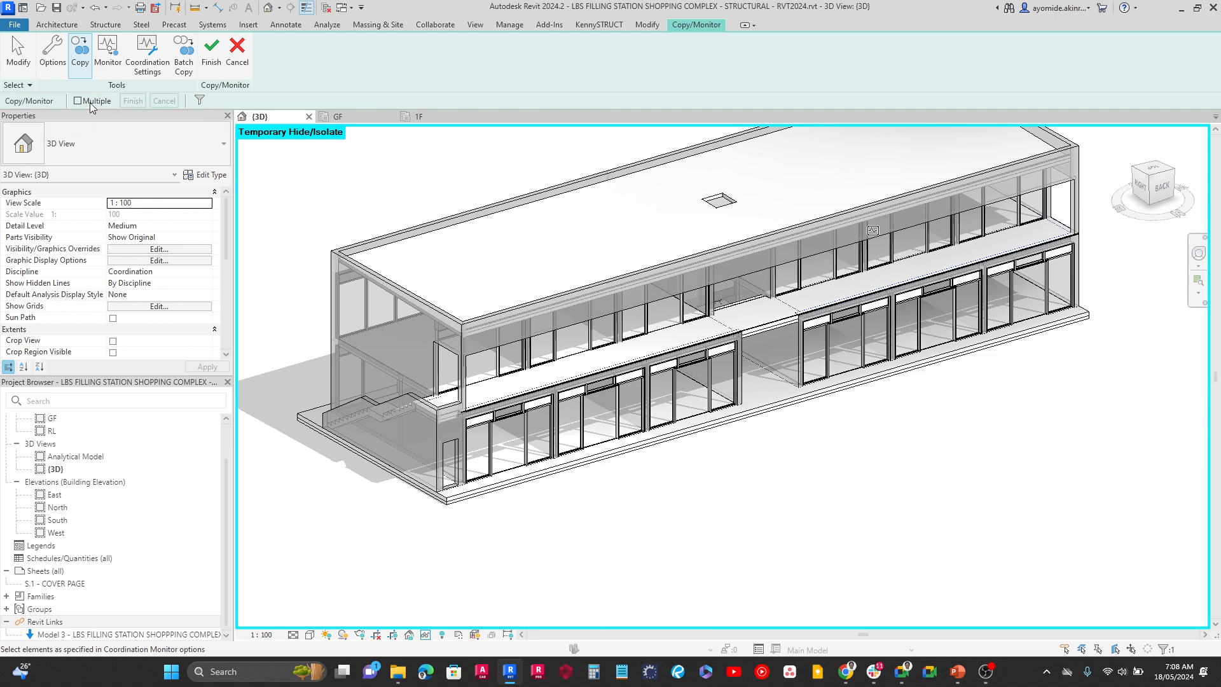
{"action": "left_click", "coordinate": [212, 64]}
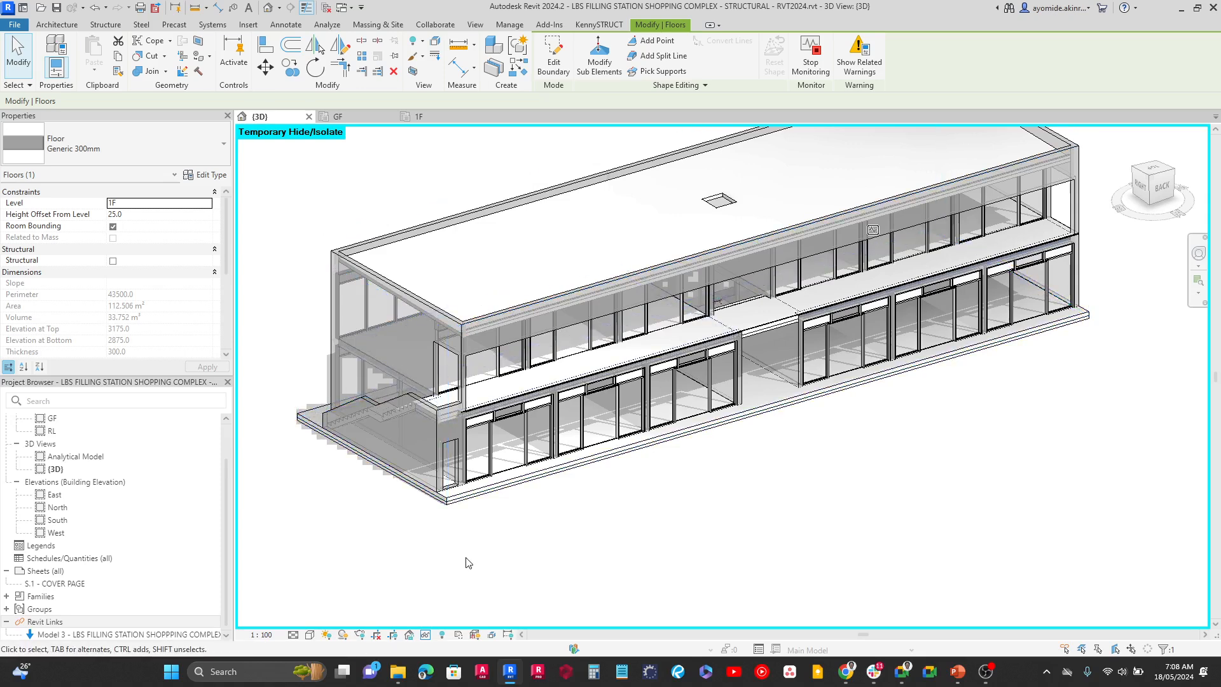
{"action": "left_click", "coordinate": [427, 636]}
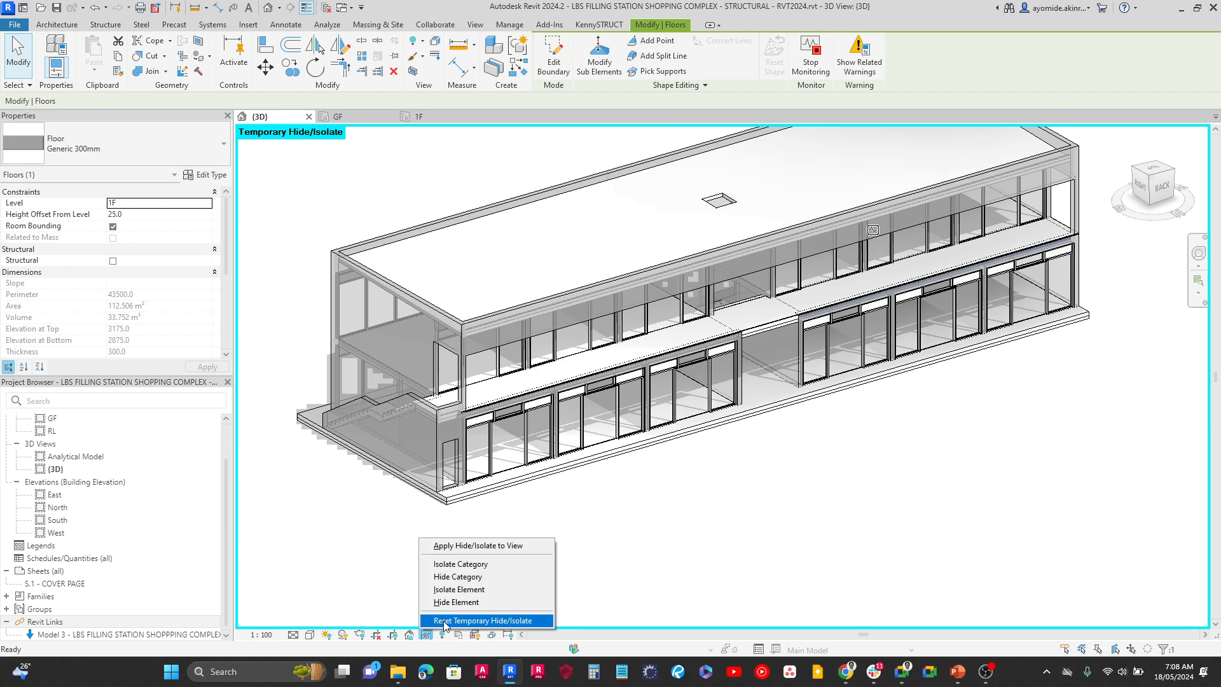
{"action": "left_click", "coordinate": [445, 620]}
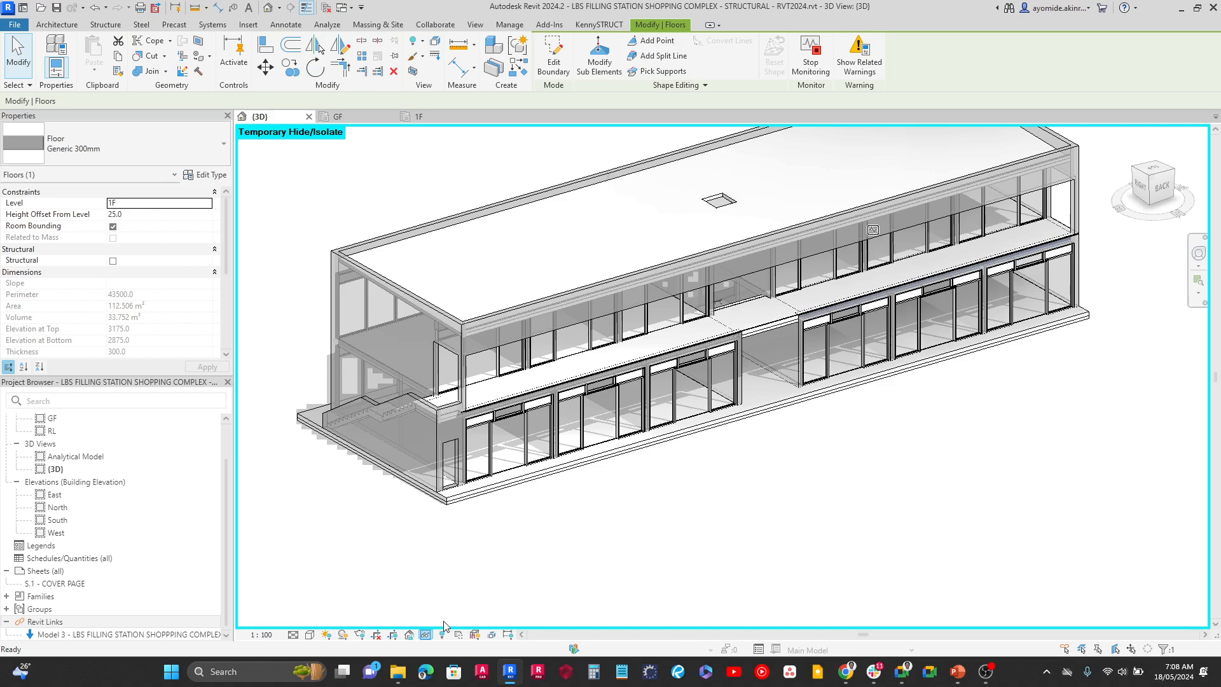
{"action": "left_click", "coordinate": [442, 607]}
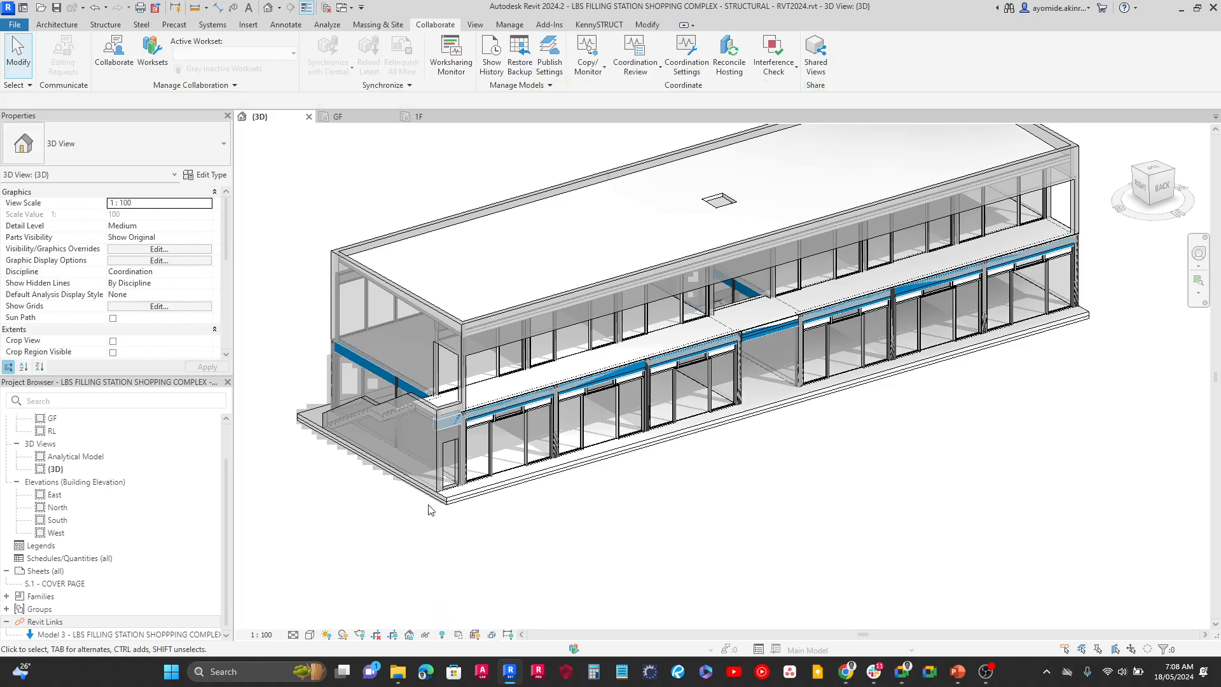
Hide the linked Model 3 building model in the 3D view through the Visibility/Graphic Overrides for Revit links
{"action": "middle_click_drag", "start_coordinate": [375, 519], "coordinate": [865, 541], "text": "shift"}
{"action": "middle_click_drag", "start_coordinate": [618, 519], "coordinate": [398, 636]}
{"action": "middle_click_drag", "start_coordinate": [841, 549], "coordinate": [853, 540], "text": "shift"}
{"action": "middle_click_drag", "start_coordinate": [323, 570], "coordinate": [361, 545]}
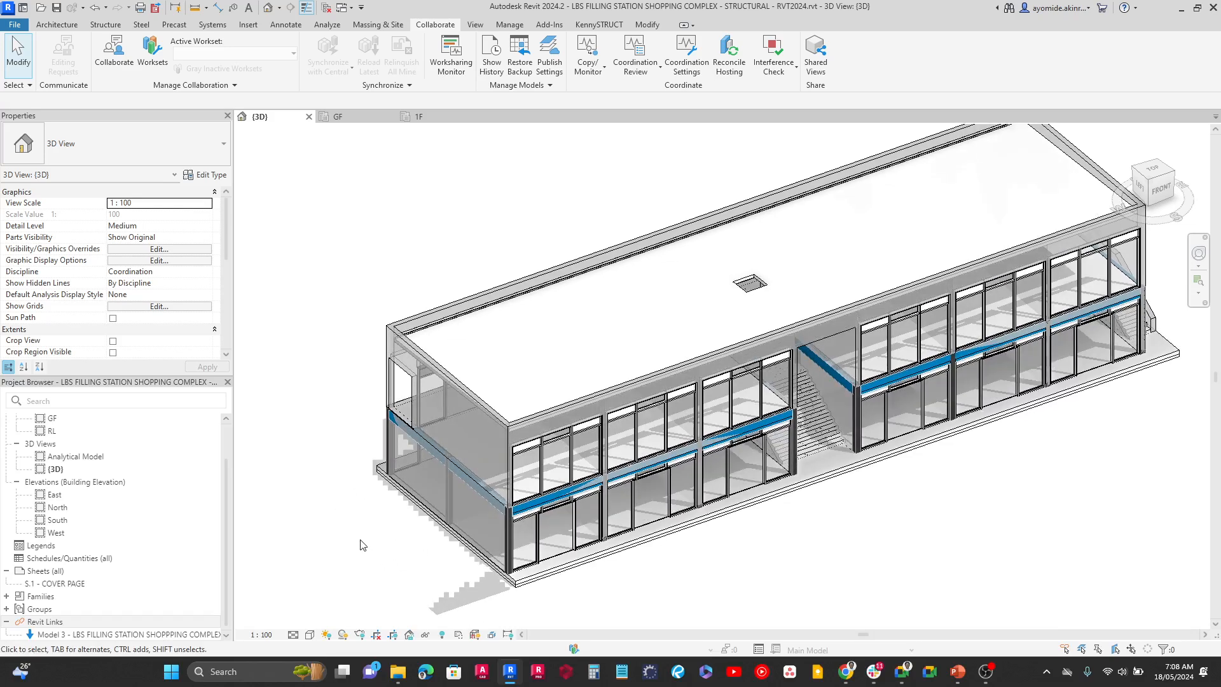
{"action": "left_click", "coordinate": [116, 634]}
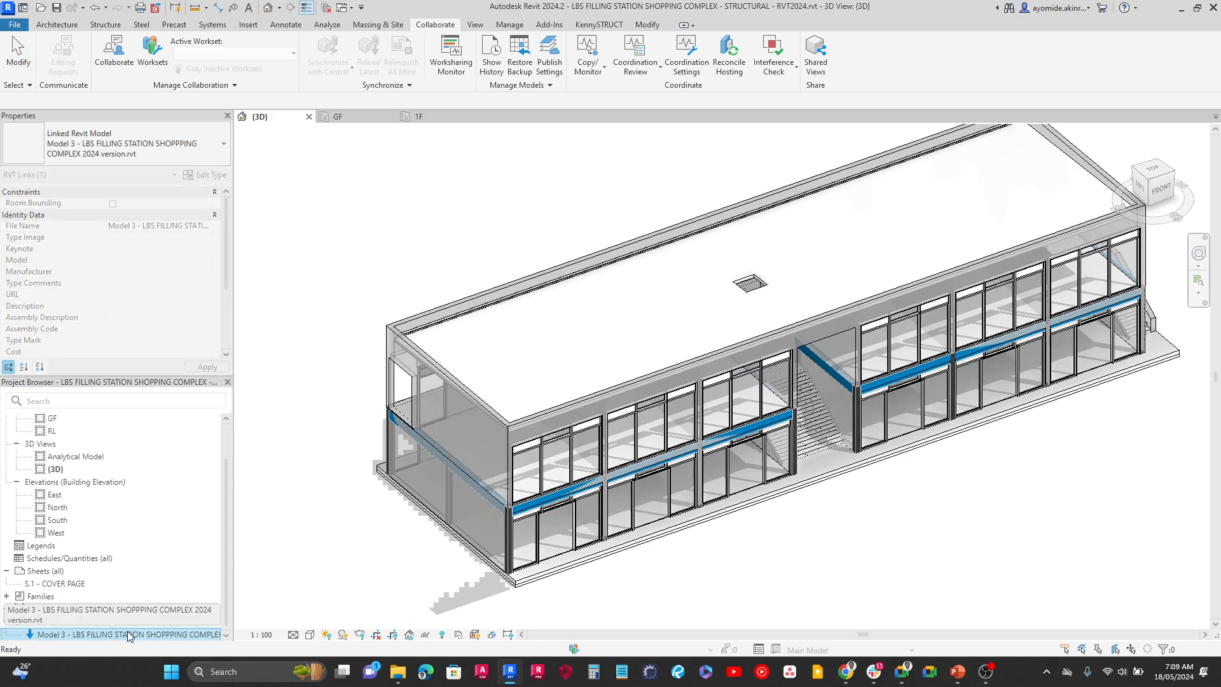
{"action": "left_click", "coordinate": [331, 557]}
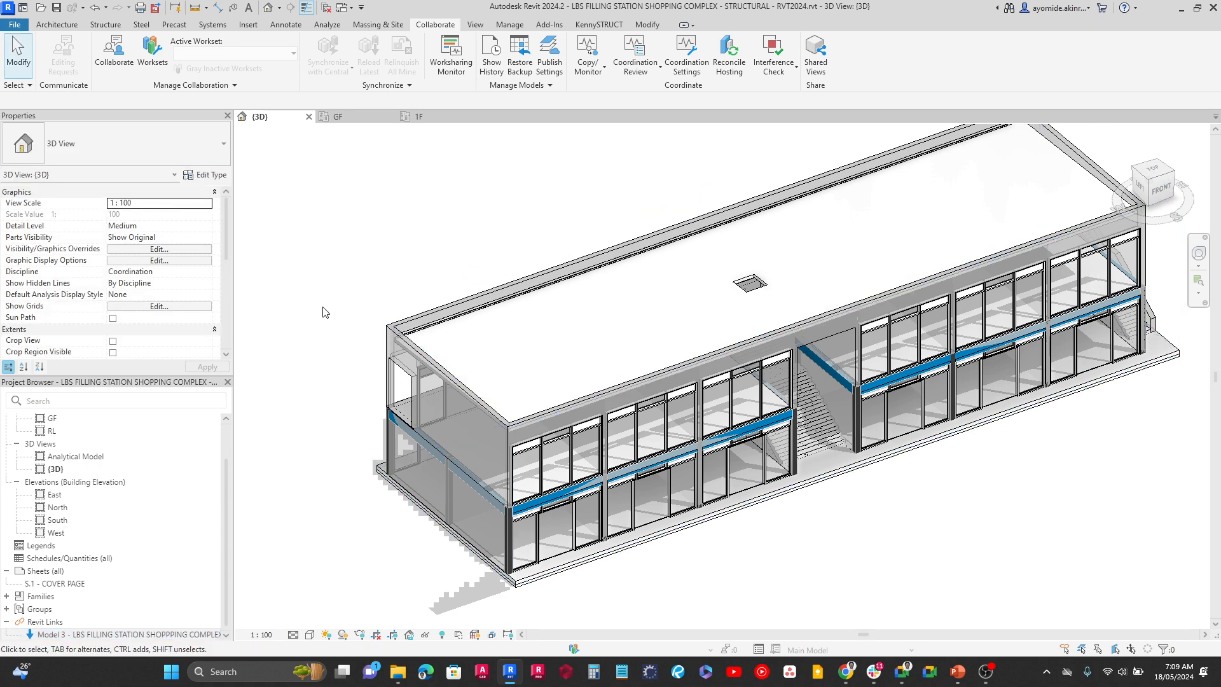
{"action": "left_click", "coordinate": [127, 249]}
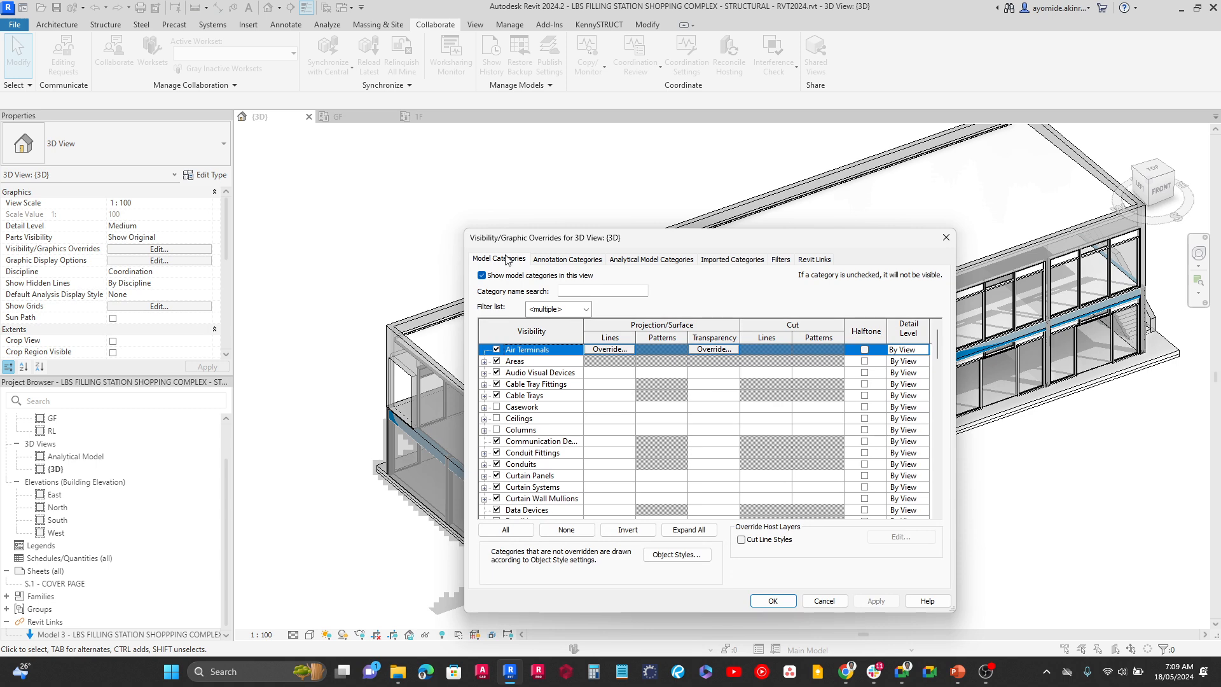
{"action": "left_click", "coordinate": [821, 261]}
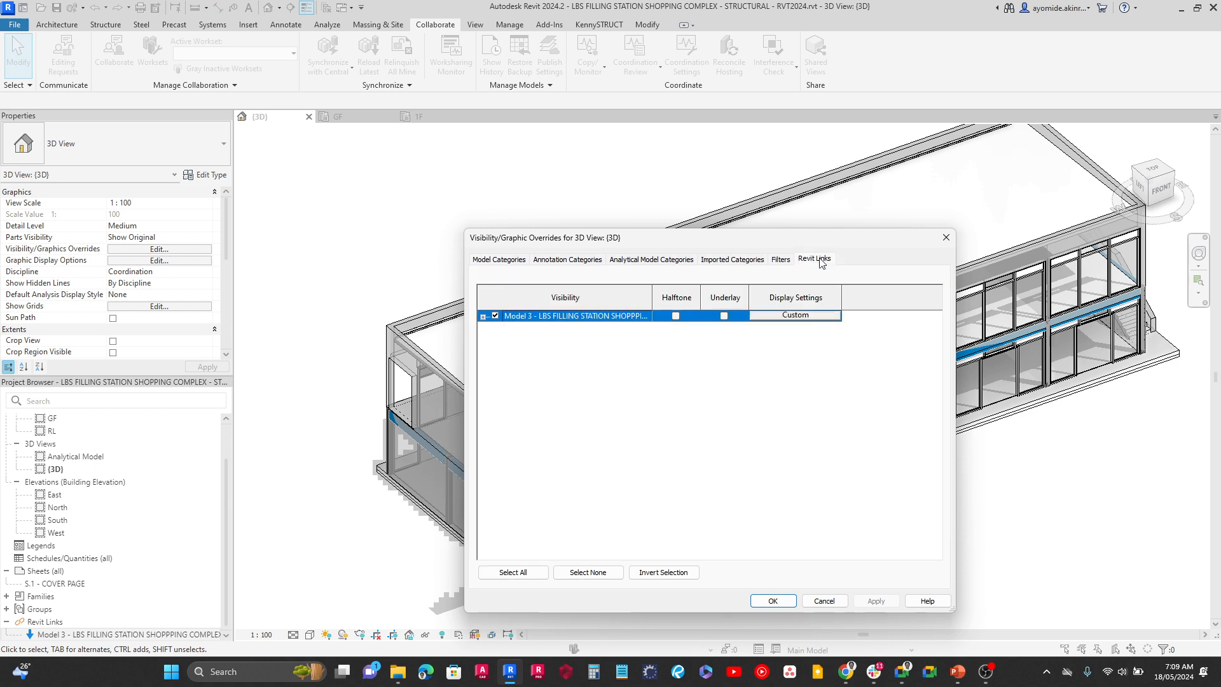
{"action": "left_click", "coordinate": [496, 317]}
{"action": "left_click", "coordinate": [876, 601]}
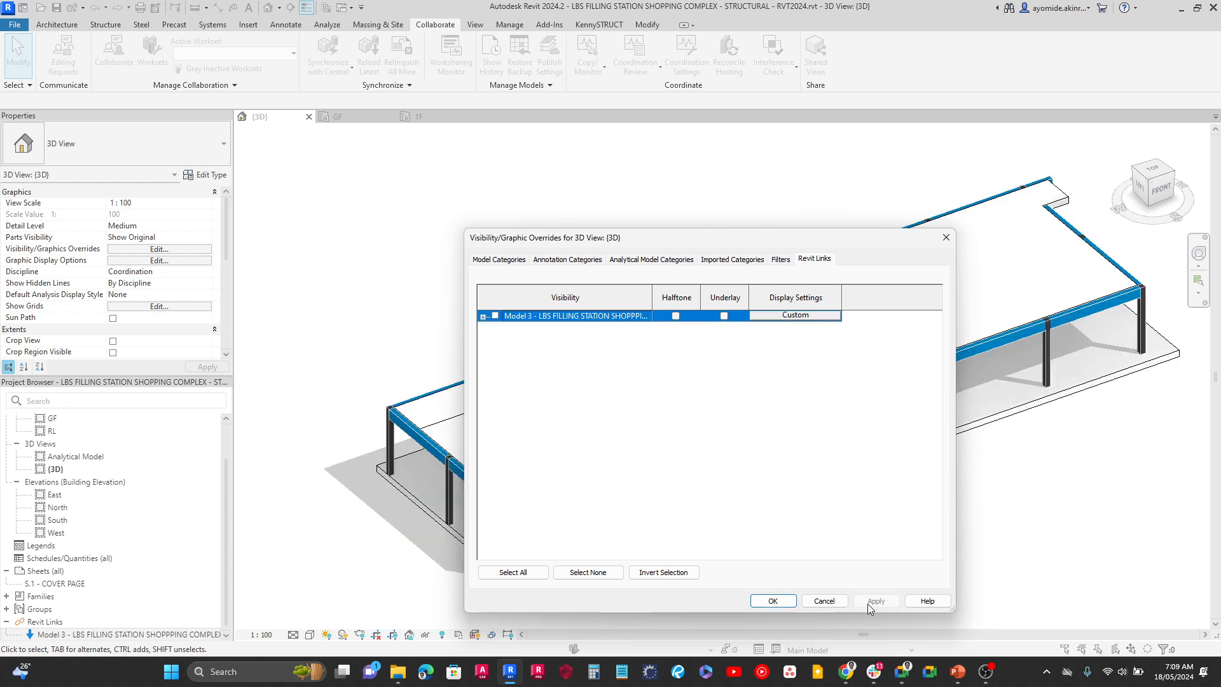
{"action": "left_click", "coordinate": [772, 601]}
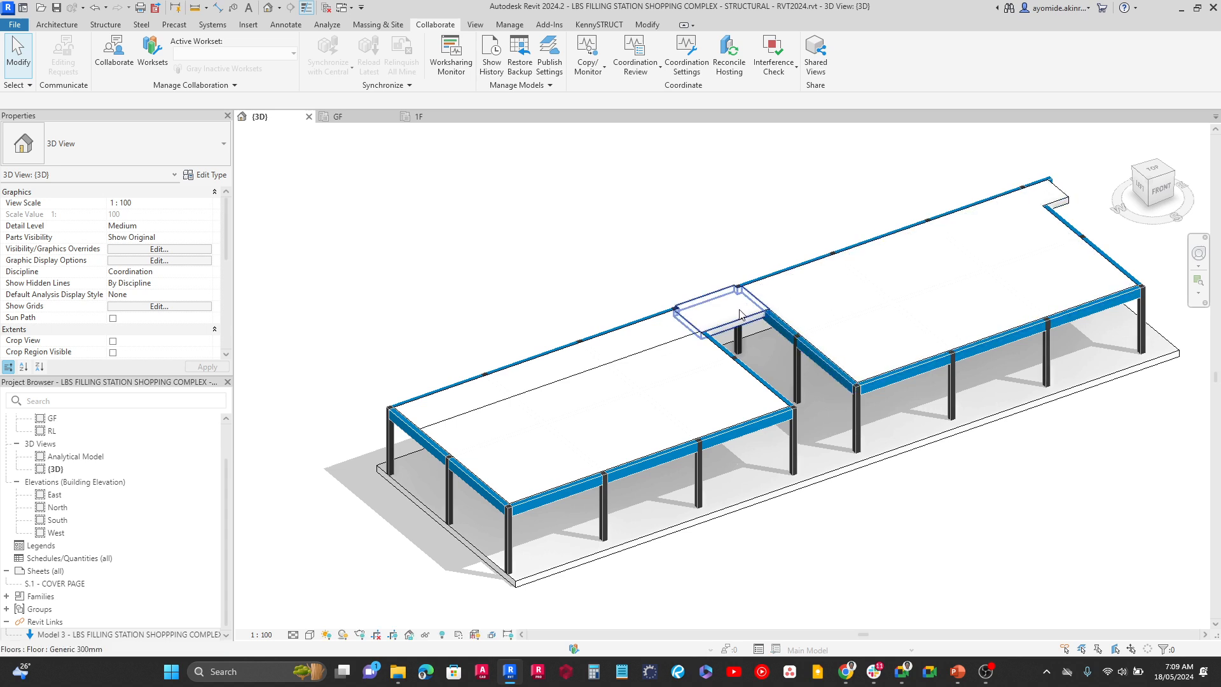
Inspect the copied first-floor slabs of both shop blocks one by one and orient the 3D view to the top
{"action": "scroll", "coordinate": [739, 315], "scroll_direction": "up", "scroll_amount": 2}
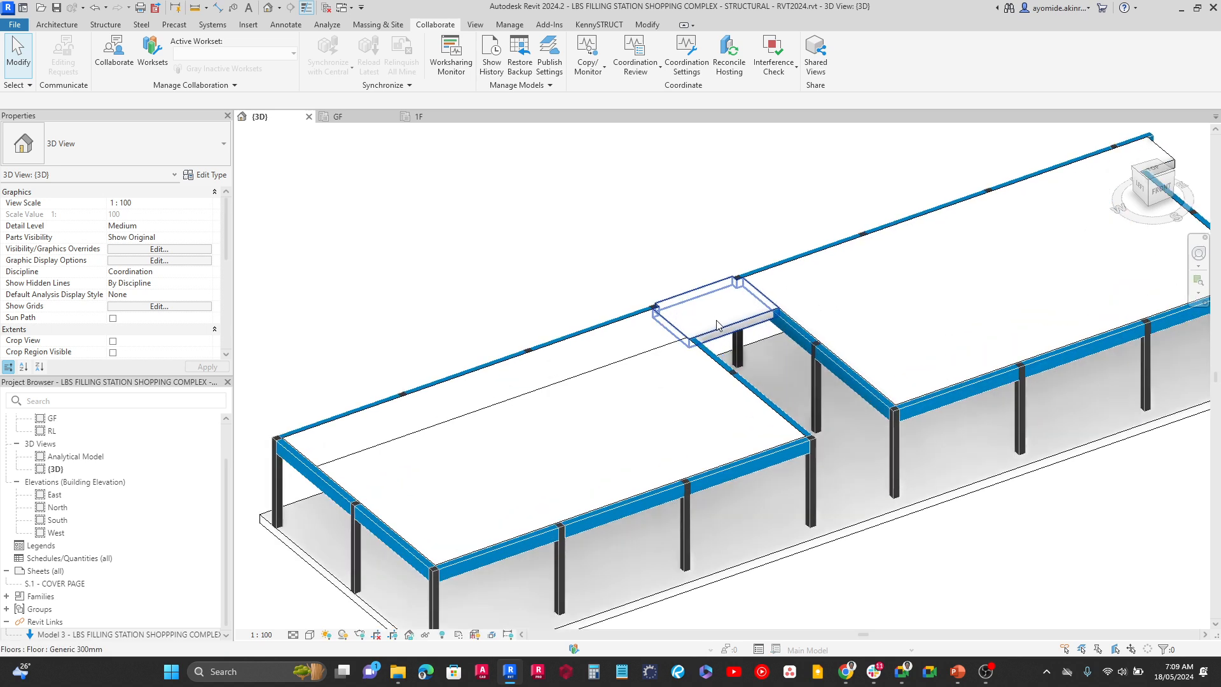
{"action": "left_click", "coordinate": [662, 344]}
{"action": "left_click", "coordinate": [580, 276]}
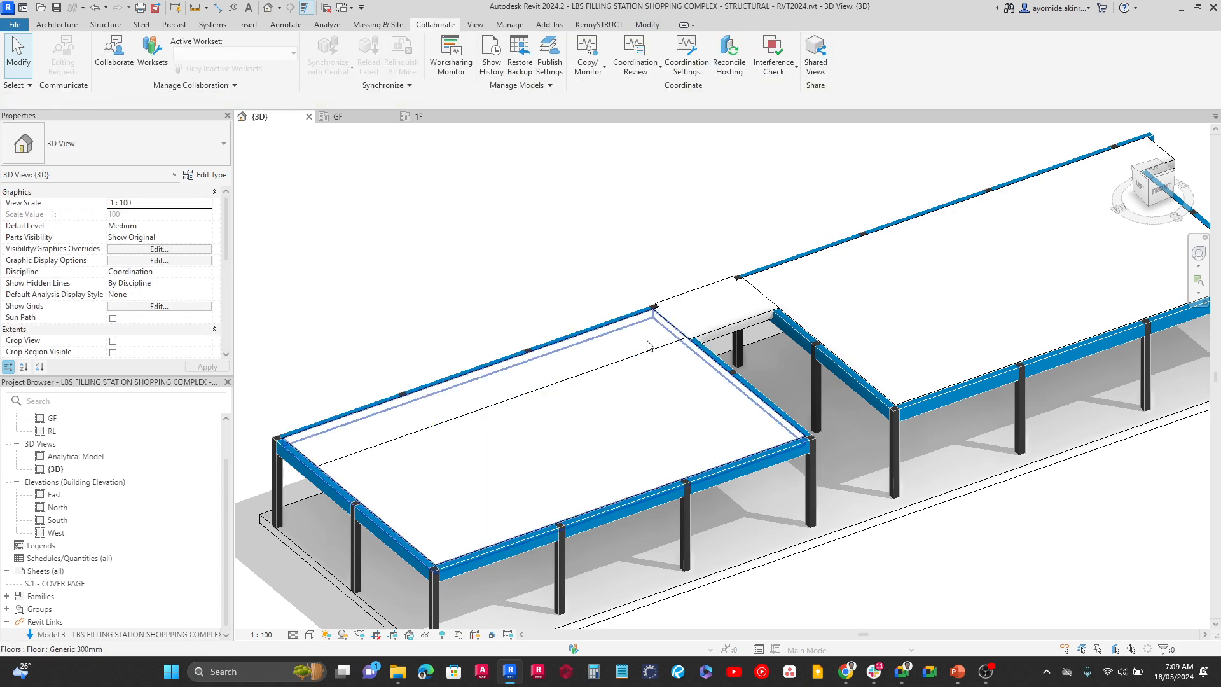
{"action": "left_click", "coordinate": [805, 280]}
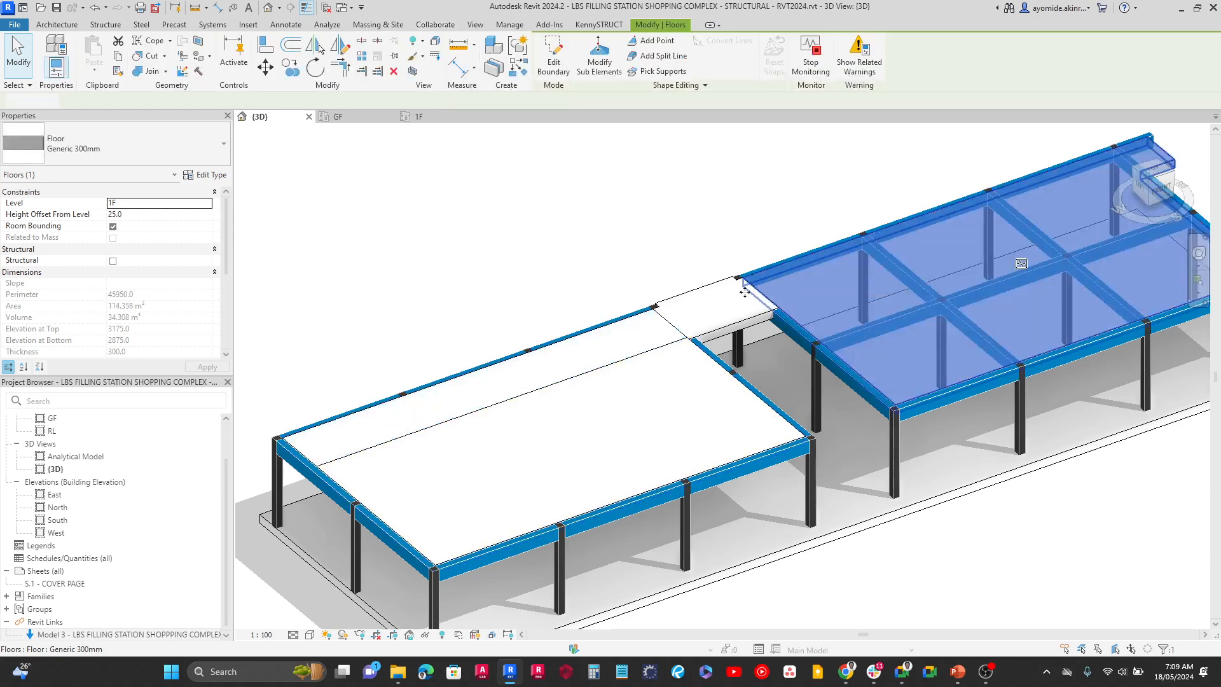
{"action": "left_click", "coordinate": [727, 327]}
{"action": "left_click", "coordinate": [654, 232]}
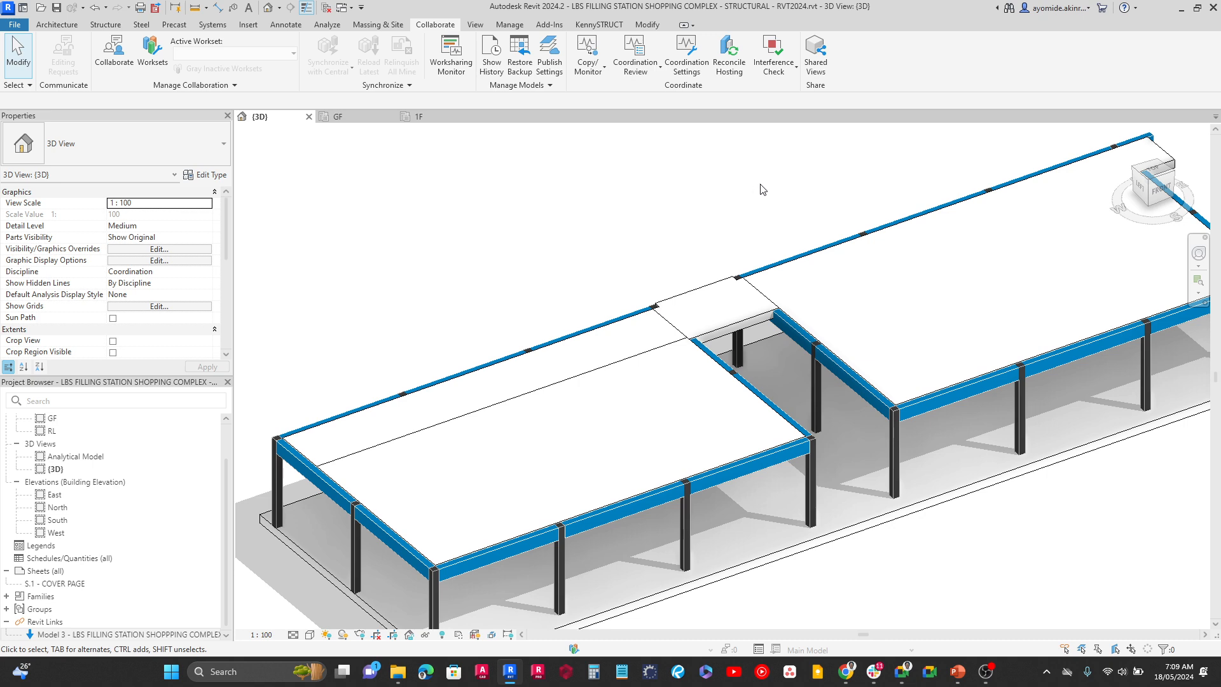
{"action": "left_click", "coordinate": [1156, 175]}
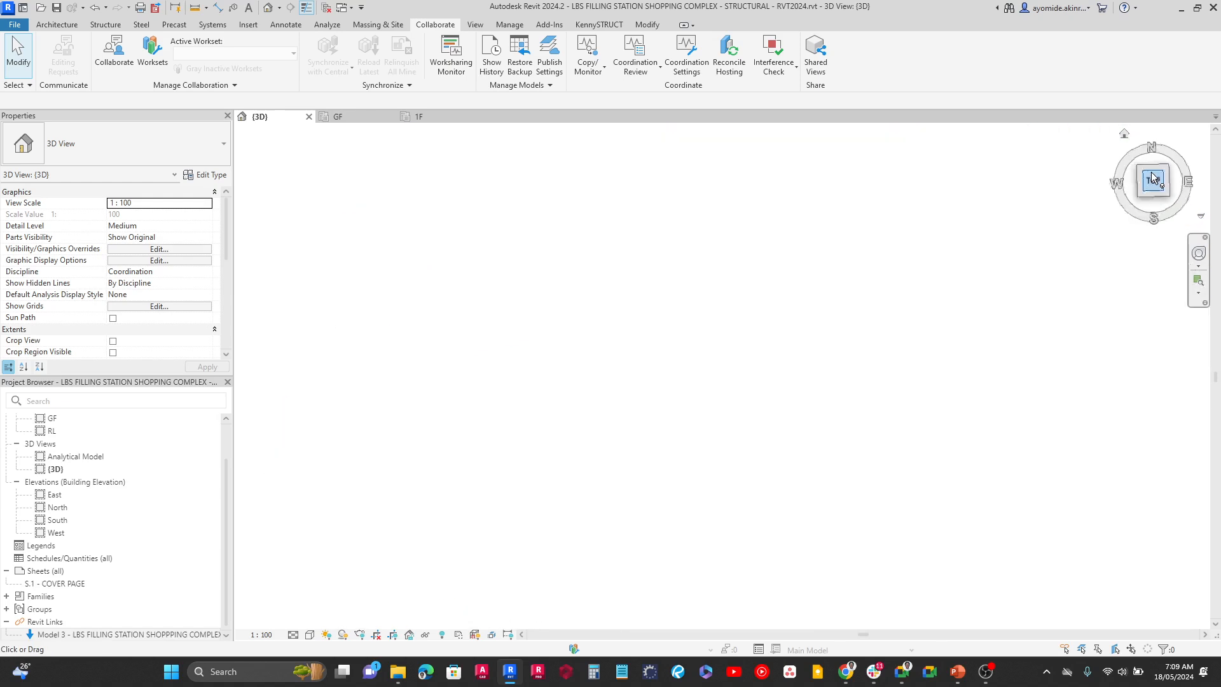
{"action": "scroll", "coordinate": [699, 400], "scroll_direction": "up", "scroll_amount": 3}
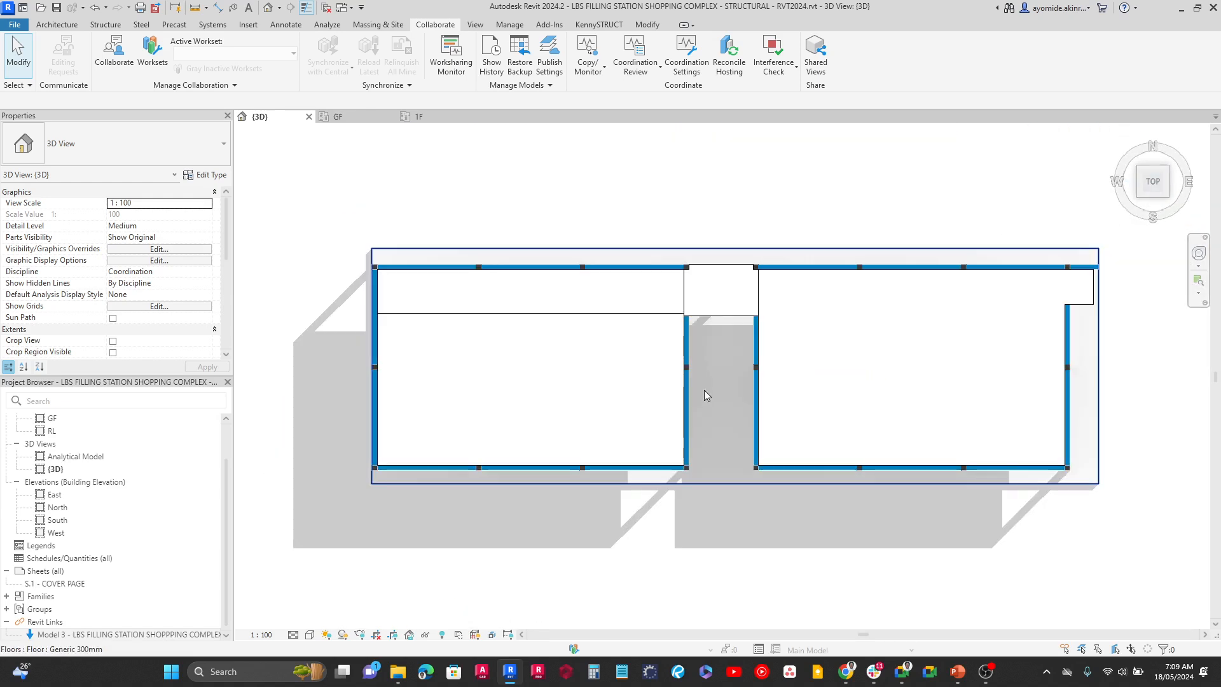
Hide the linked Model 3 building in the 1F structural plan through the RVT Links overrides of the KUDW - STRUCTURAL LAYOUT PLAN view template
{"action": "left_click", "coordinate": [424, 122]}
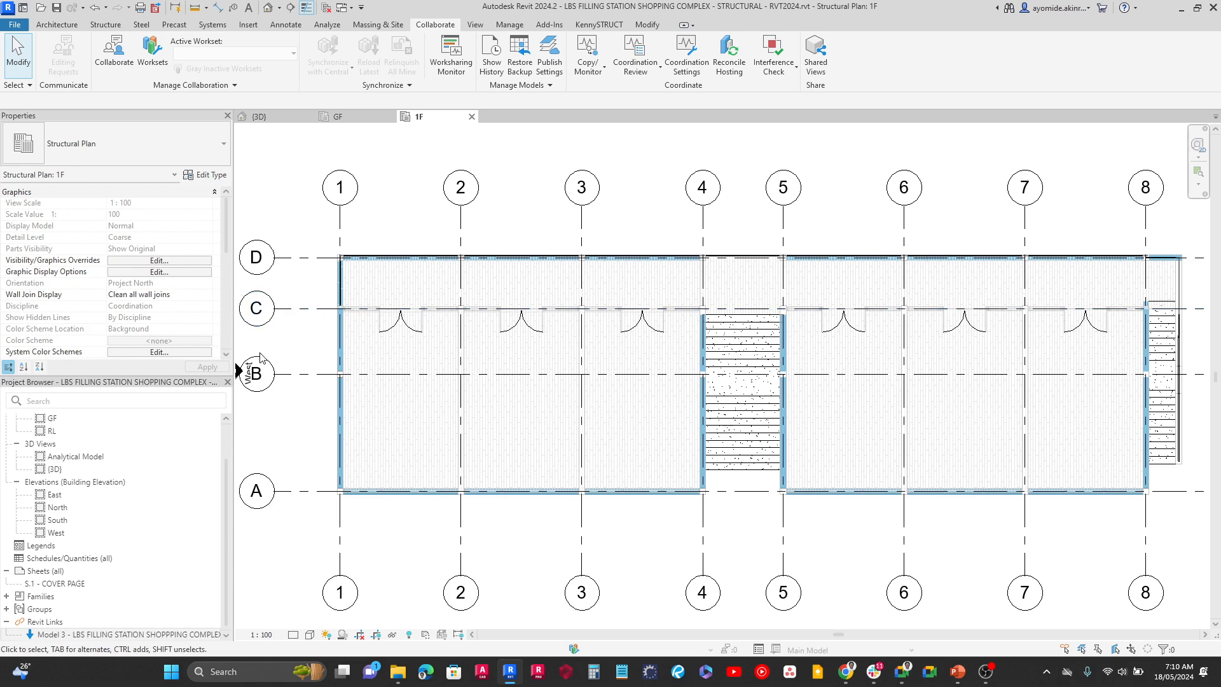
{"action": "scroll", "coordinate": [113, 280], "scroll_direction": "down", "scroll_amount": 3}
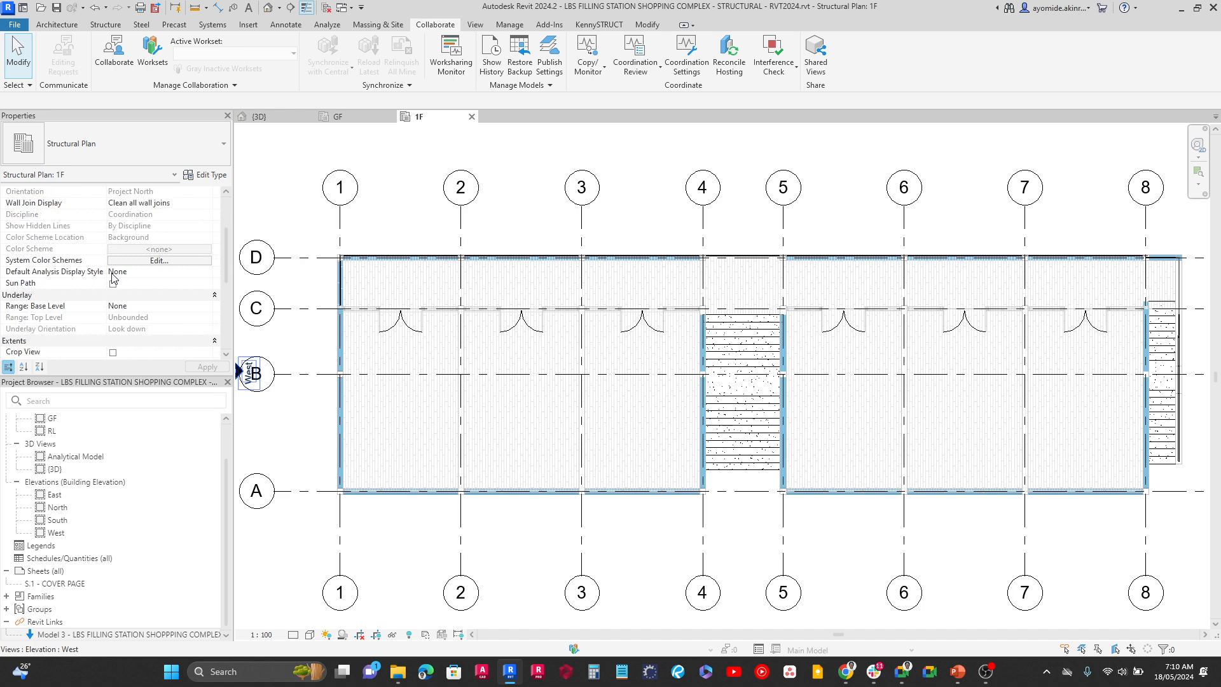
{"action": "scroll", "coordinate": [115, 283], "scroll_direction": "down", "scroll_amount": 5}
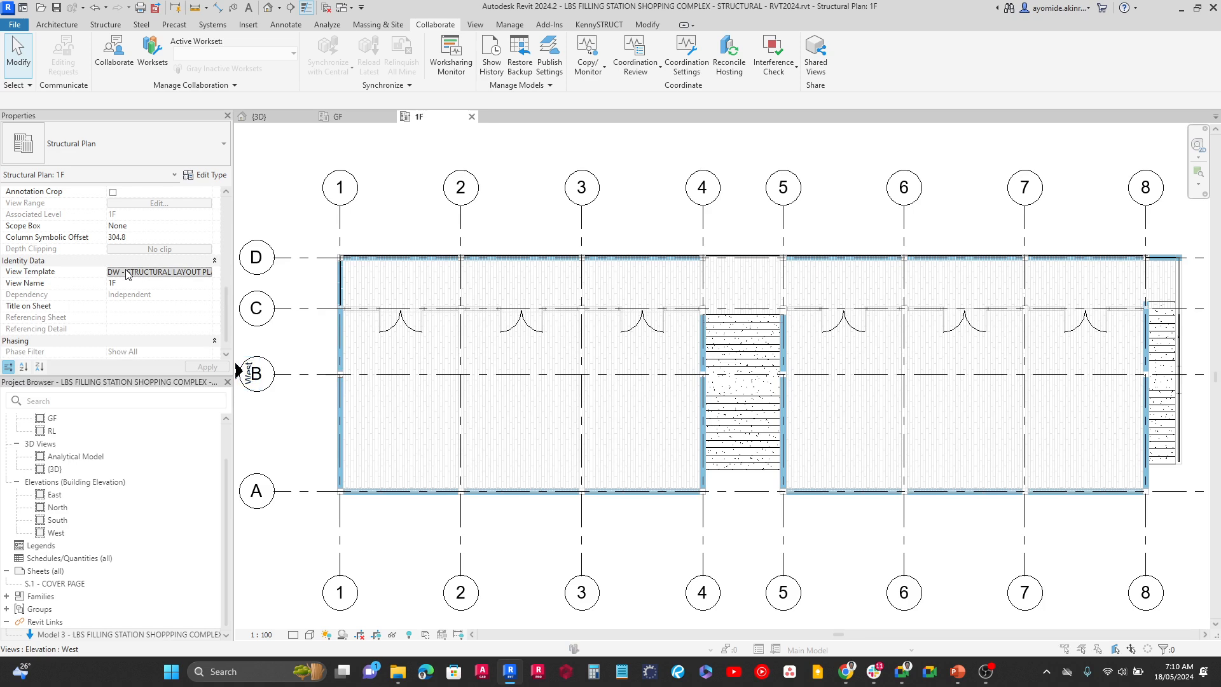
{"action": "left_click", "coordinate": [159, 271]}
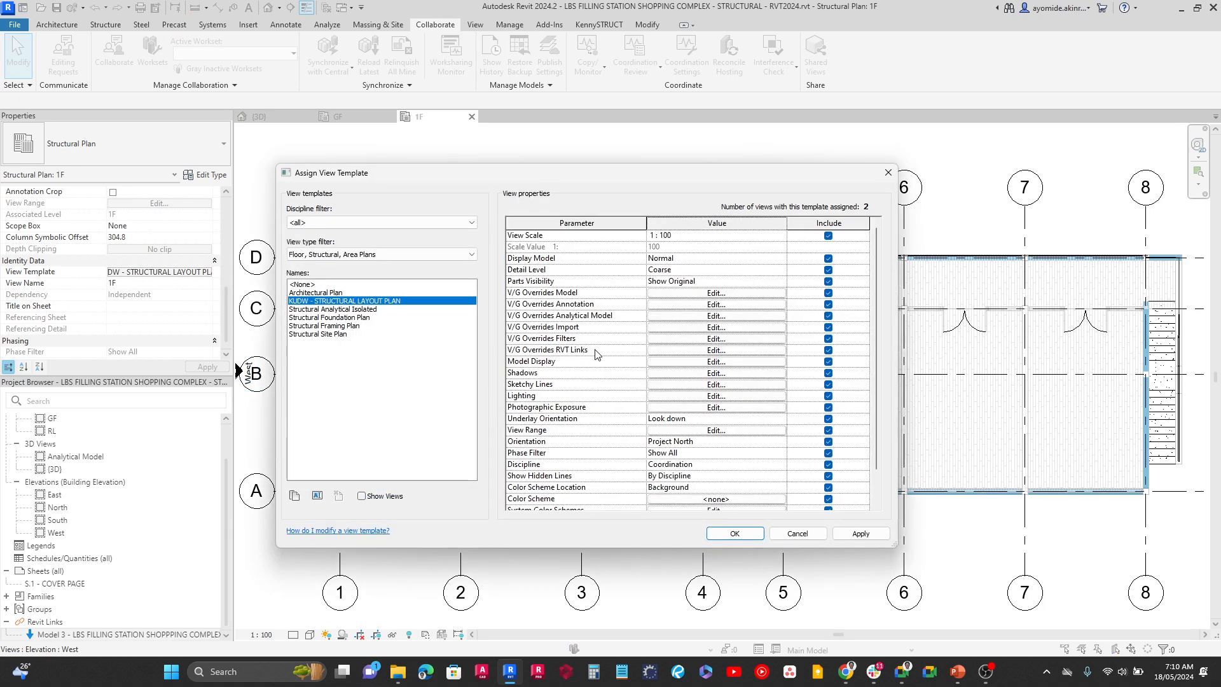
{"action": "left_click", "coordinate": [656, 352]}
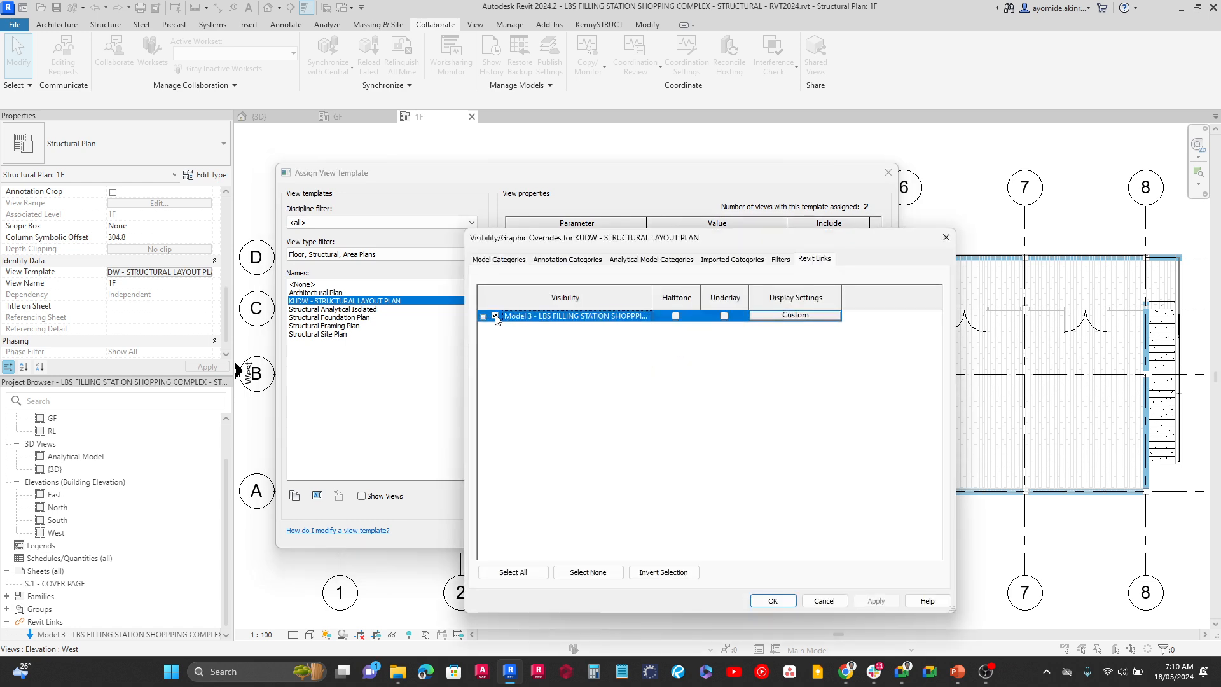
{"action": "left_click", "coordinate": [776, 604]}
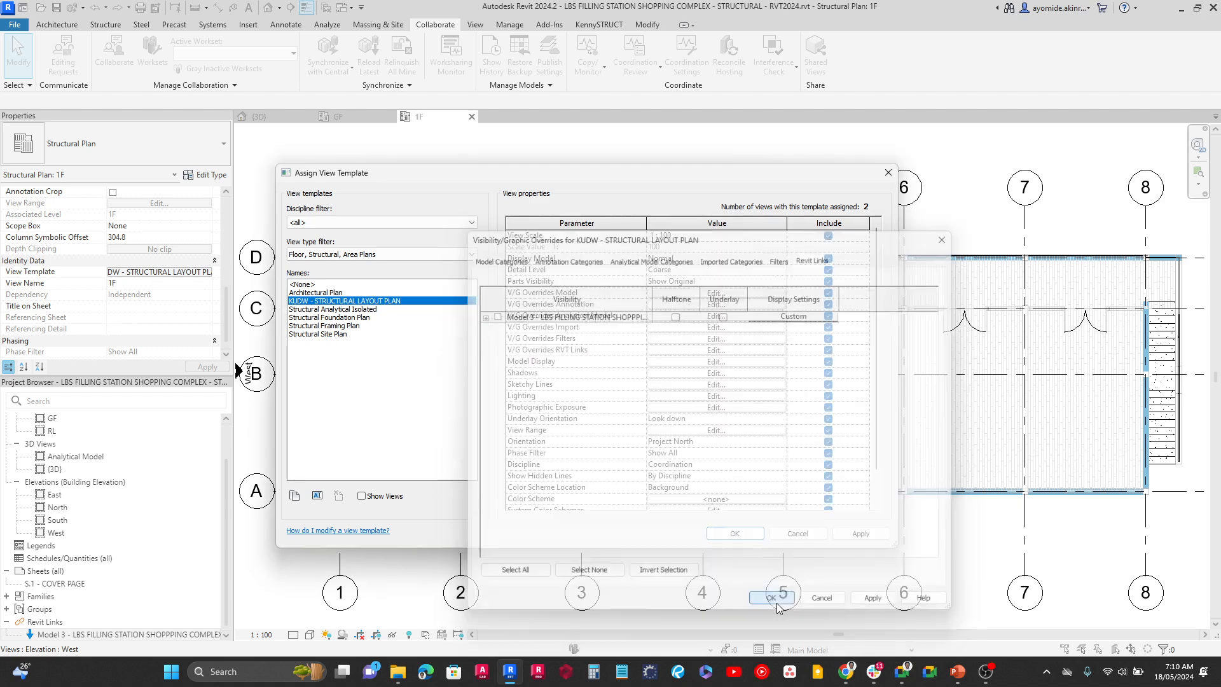
{"action": "left_click", "coordinate": [735, 534]}
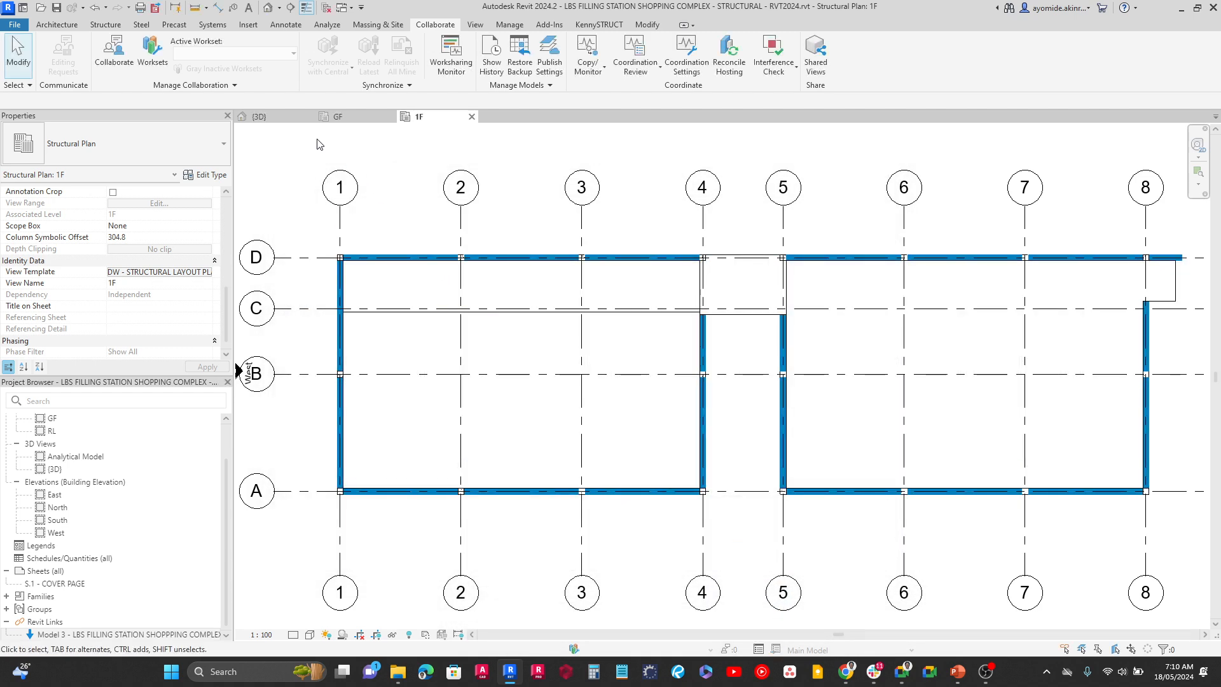
In the 3D view, open the boundary sketch of the west block's full-depth Generic 300mm floor for editing
{"action": "left_click", "coordinate": [278, 121]}
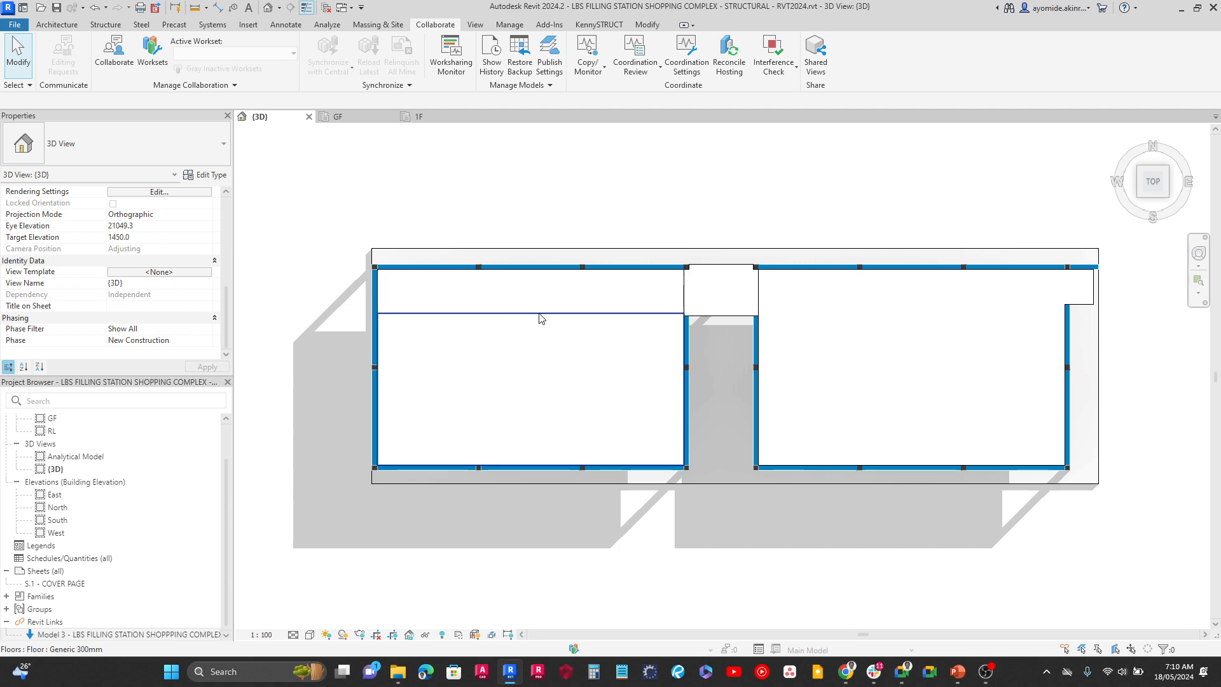
{"action": "left_click", "coordinate": [660, 305]}
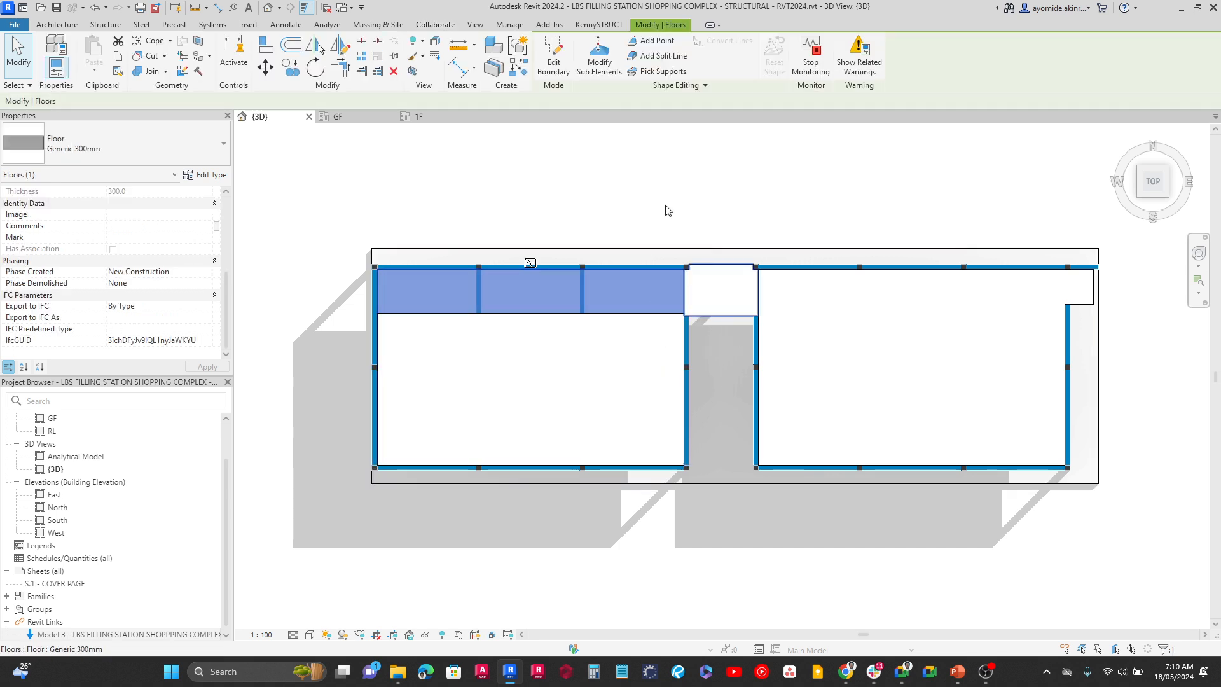
{"action": "left_click", "coordinate": [553, 63]}
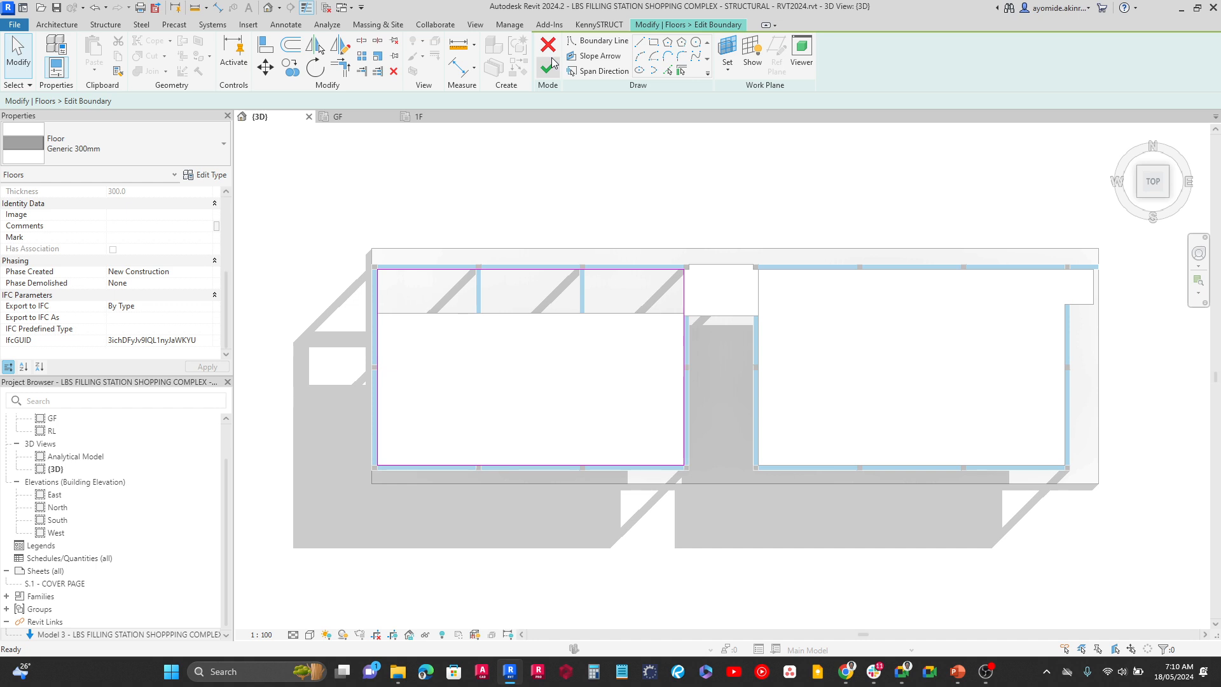
{"action": "scroll", "coordinate": [700, 305], "scroll_direction": "up", "scroll_amount": 5}
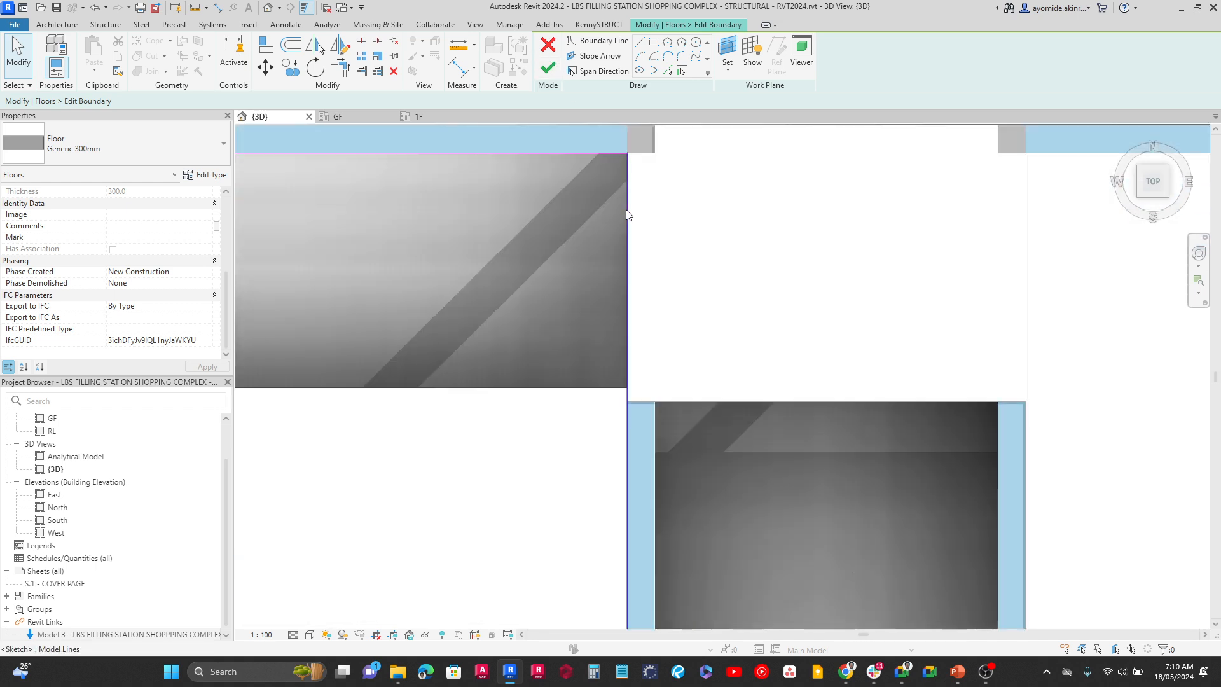
{"action": "scroll", "coordinate": [593, 156], "scroll_direction": "down", "scroll_amount": 5}
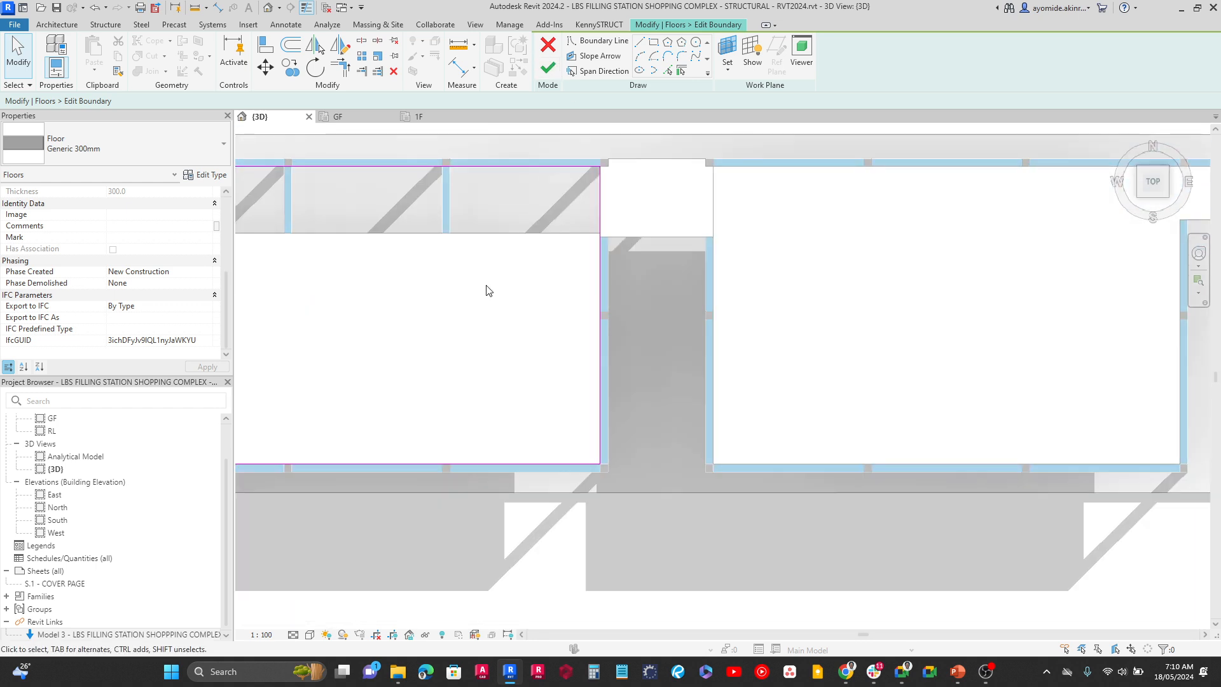
{"action": "middle_click_drag", "start_coordinate": [605, 309], "coordinate": [887, 330]}
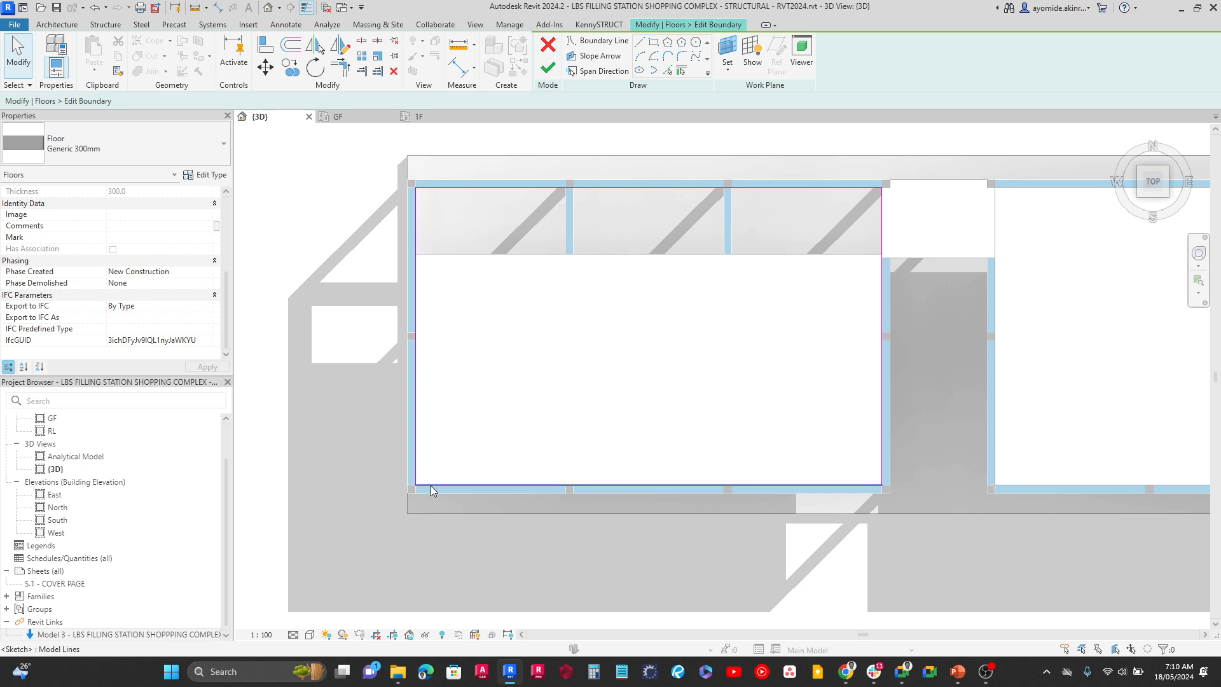
{"action": "scroll", "coordinate": [429, 486], "scroll_direction": "up", "scroll_amount": 4}
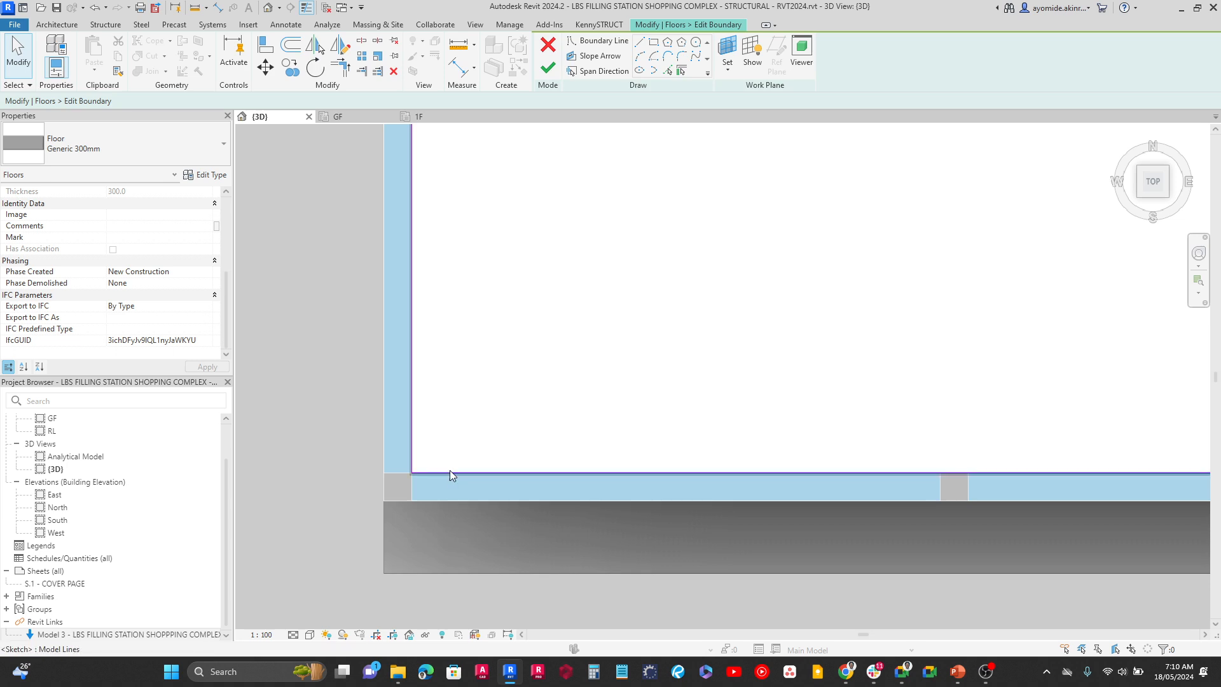
{"action": "scroll", "coordinate": [454, 474], "scroll_direction": "up", "scroll_amount": 3}
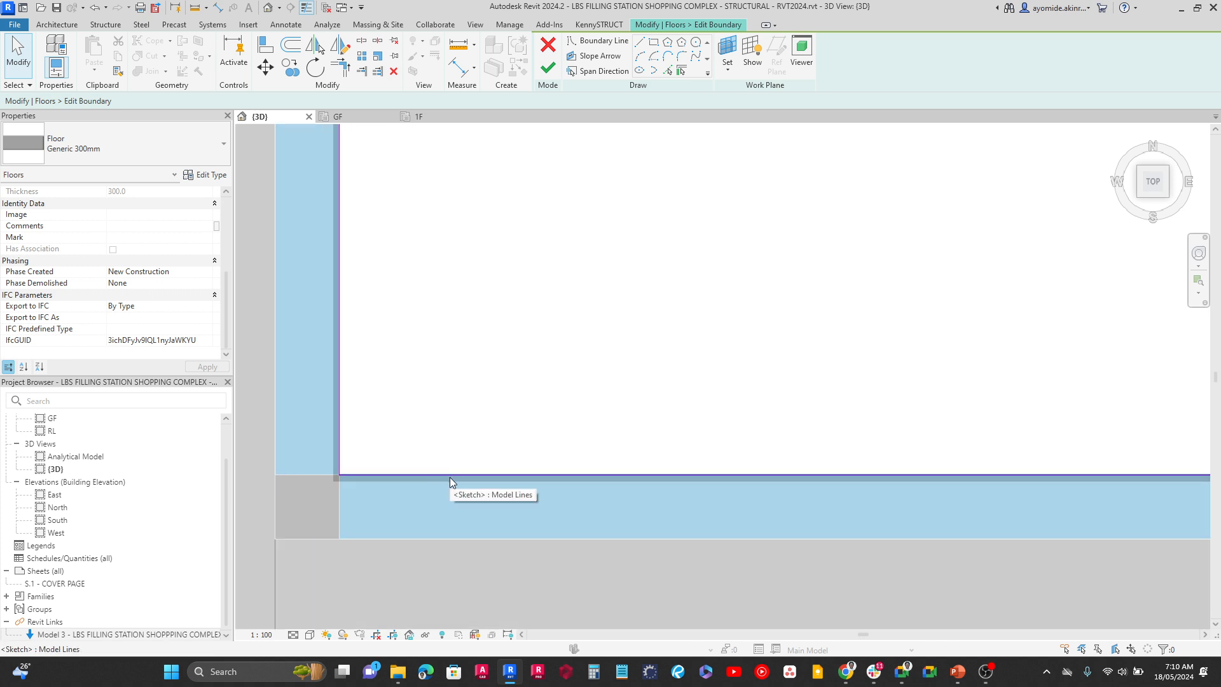
Move the west and south boundary lines of the west block's slab onto the centrelines of the edge beams
{"action": "scroll", "coordinate": [397, 429], "scroll_direction": "down", "scroll_amount": 2}
{"action": "middle_click_drag", "start_coordinate": [390, 375], "coordinate": [488, 585]}
{"action": "middle_click_drag", "start_coordinate": [465, 509], "coordinate": [464, 363]}
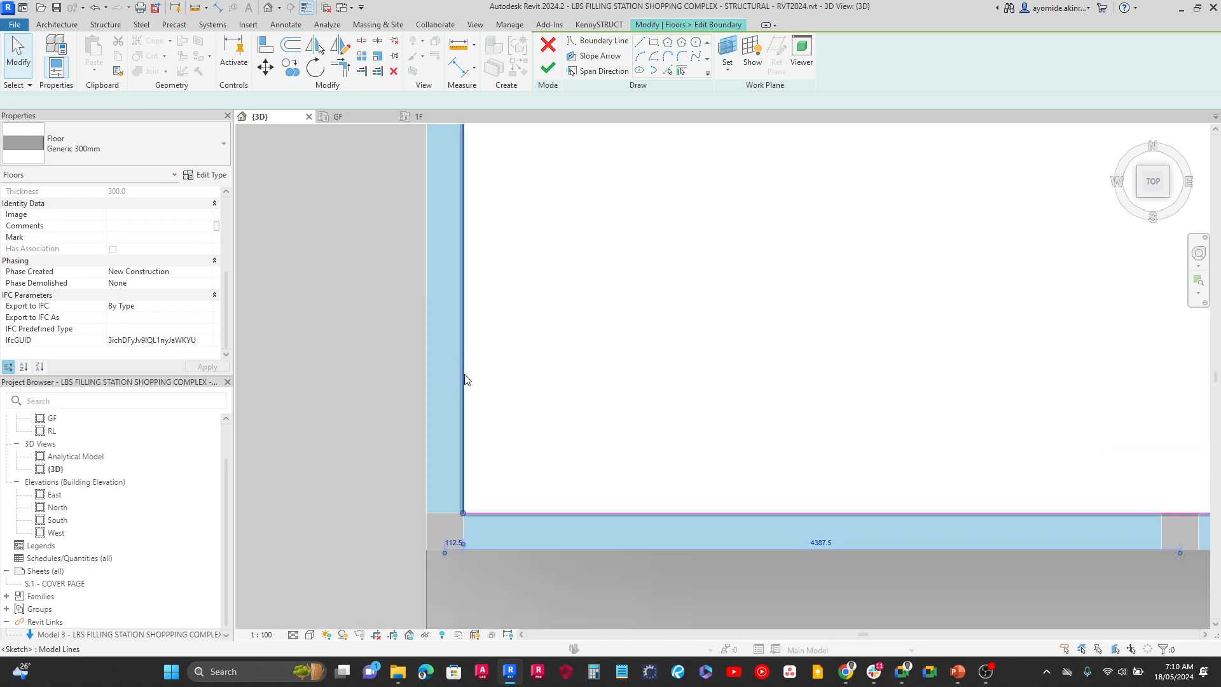
{"action": "left_click", "coordinate": [467, 364]}
{"action": "mouse_move", "coordinate": [466, 363]}
{"action": "left_mouse_down"}
{"action": "mouse_move", "coordinate": [388, 367]}
{"action": "mouse_move", "coordinate": [445, 360]}
{"action": "left_mouse_up"}
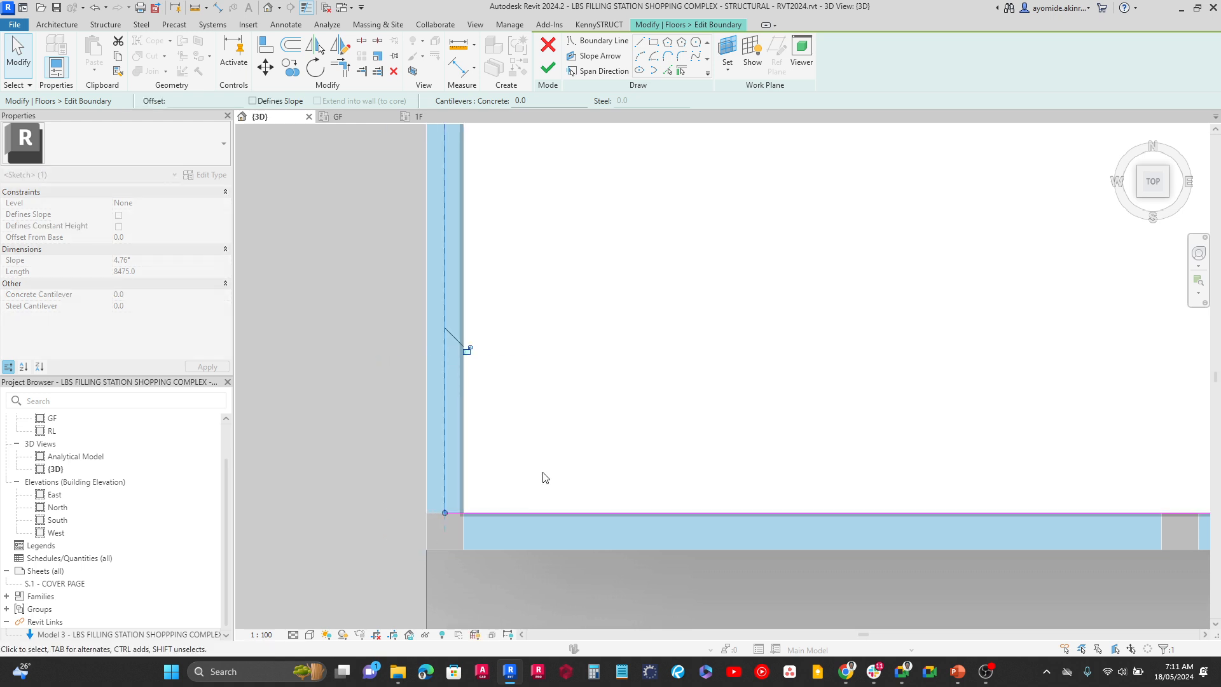
{"action": "left_click", "coordinate": [605, 512]}
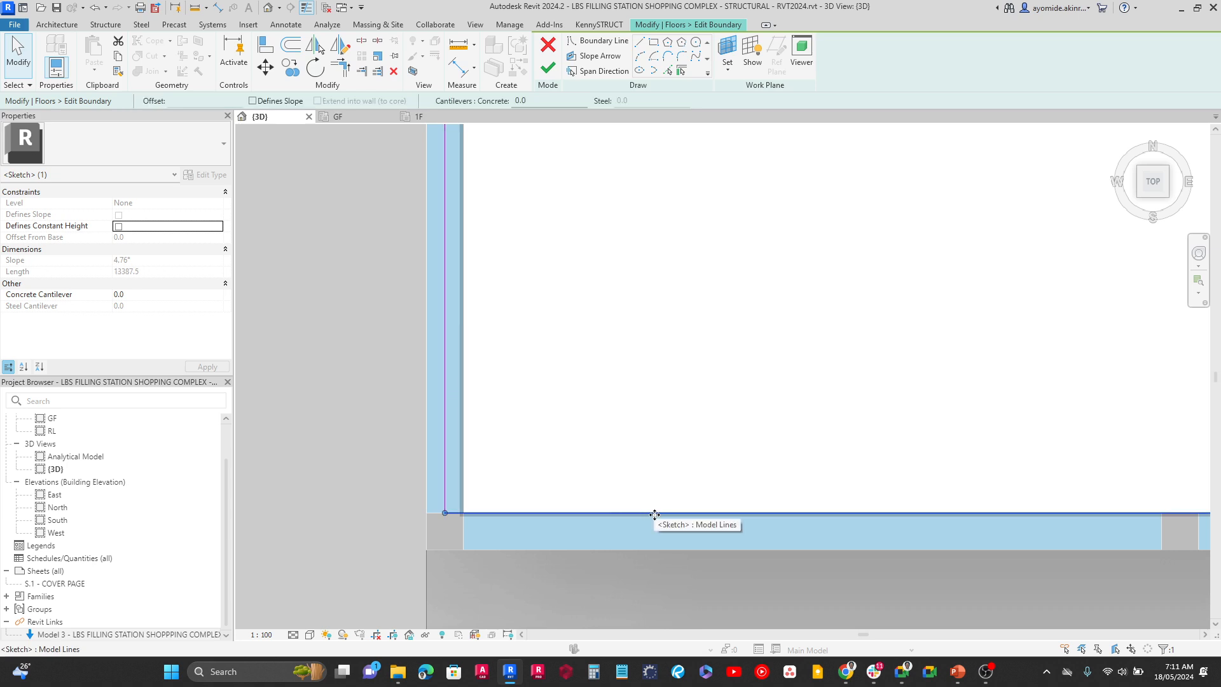
{"action": "mouse_move", "coordinate": [649, 512]}
{"action": "left_mouse_down"}
{"action": "mouse_move", "coordinate": [655, 555]}
{"action": "mouse_move", "coordinate": [650, 536]}
{"action": "left_mouse_up"}
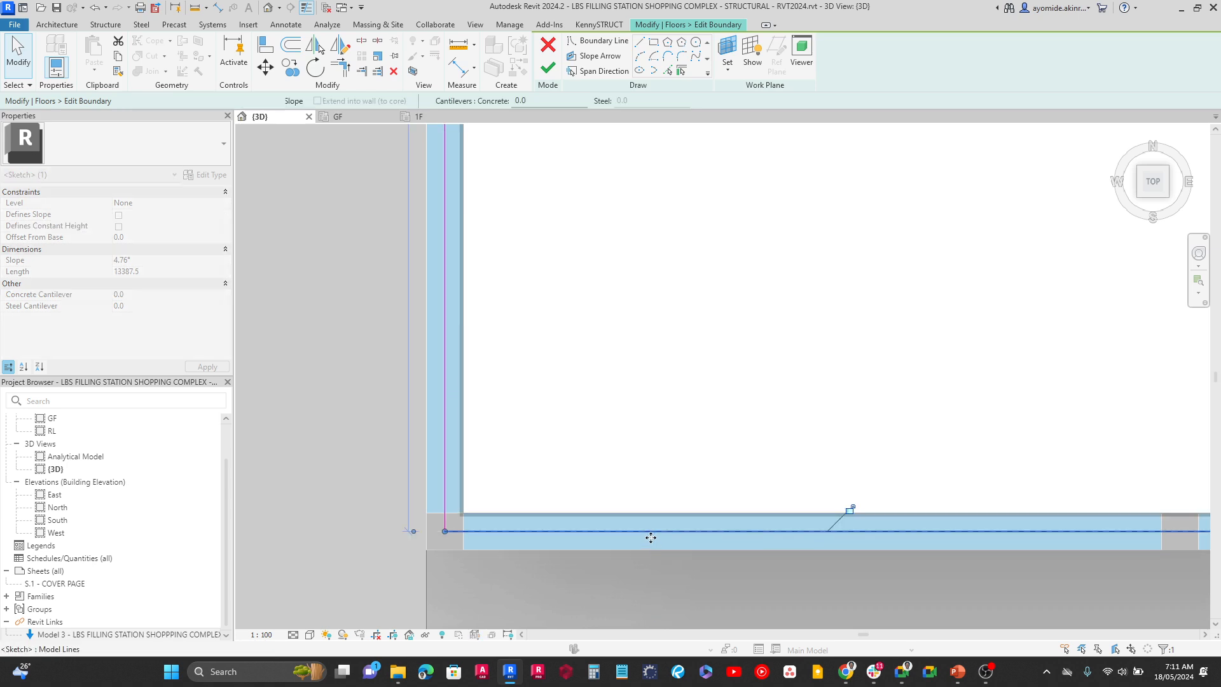
Move the slab's east boundary line onto the centreline of the beam beside the central stair bay
{"action": "scroll", "coordinate": [602, 463], "scroll_direction": "down", "scroll_amount": 4}
{"action": "middle_click_drag", "start_coordinate": [517, 513], "coordinate": [121, 559]}
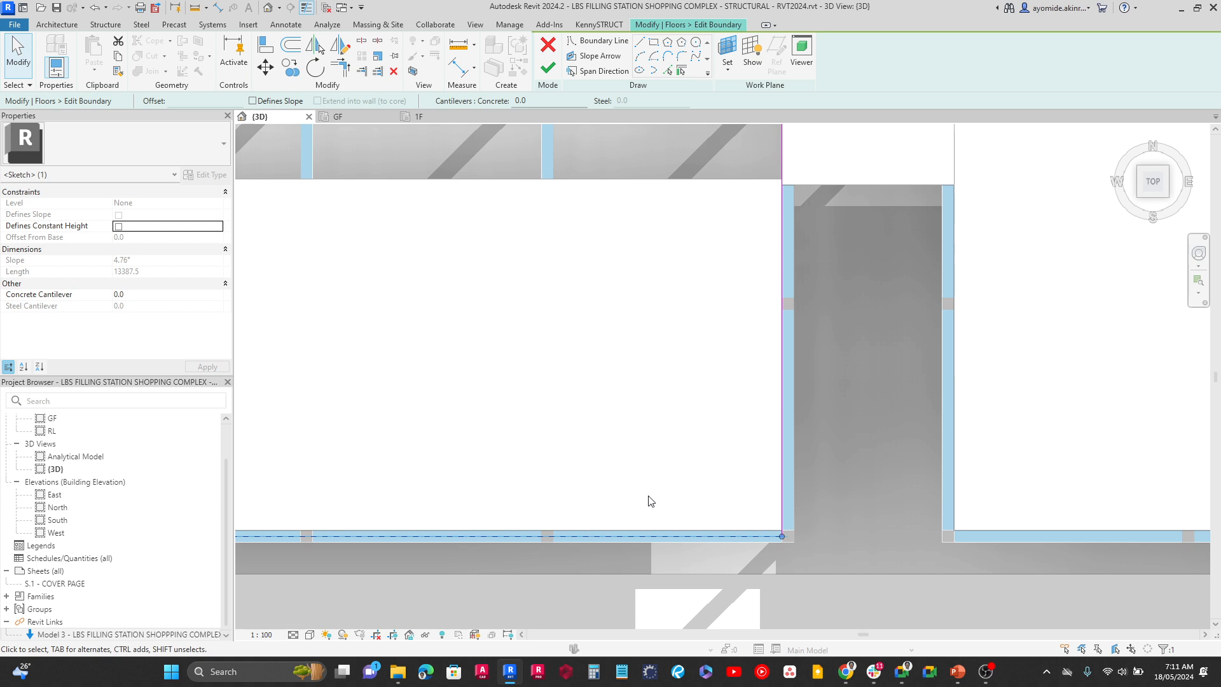
{"action": "scroll", "coordinate": [741, 485], "scroll_direction": "up", "scroll_amount": 4}
{"action": "left_click", "coordinate": [858, 437]}
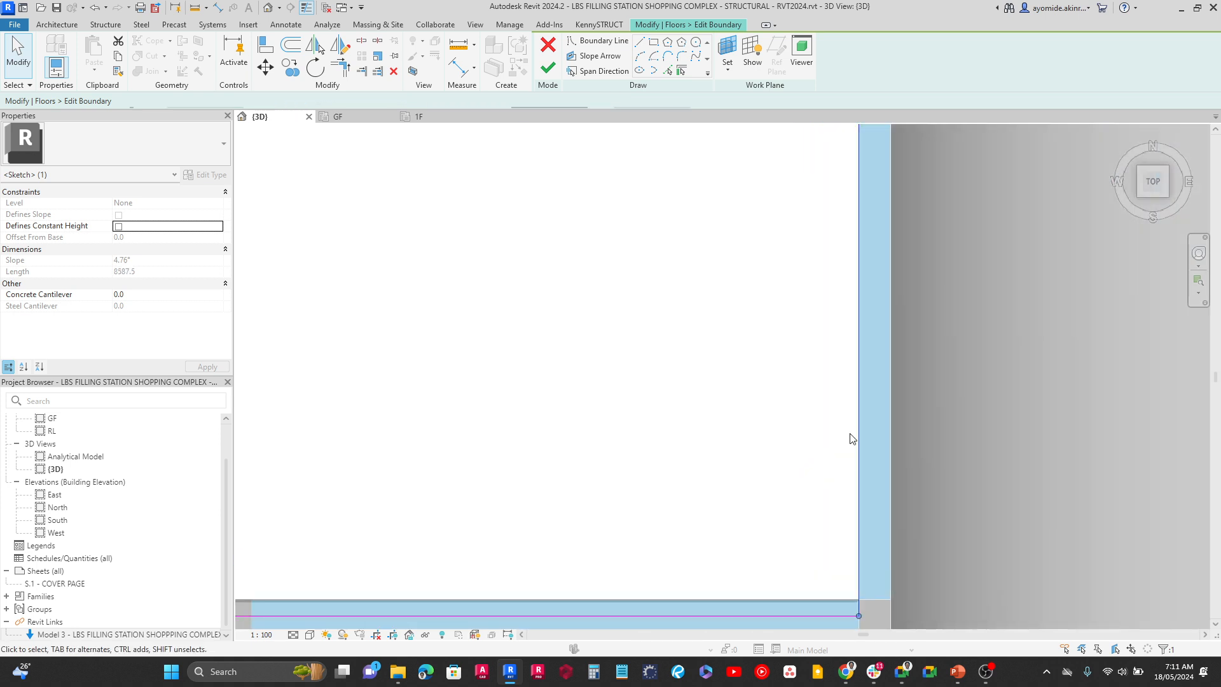
{"action": "left_click_drag", "start_coordinate": [896, 437], "coordinate": [875, 440]}
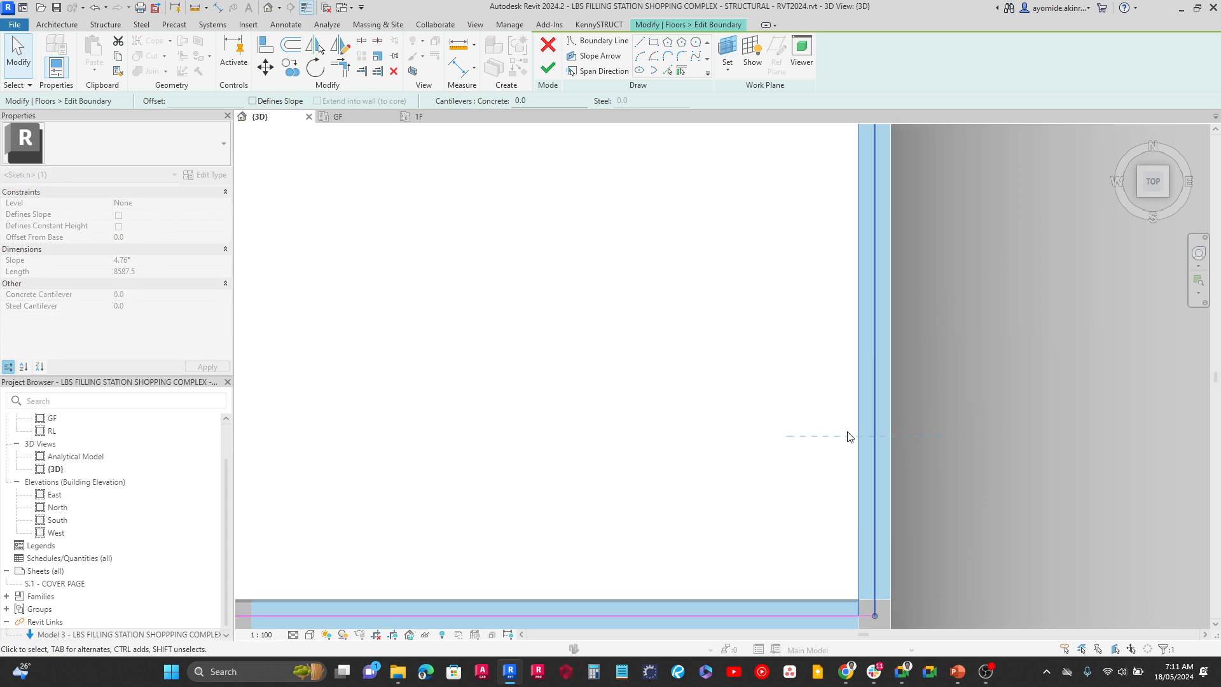
Move the slab's north boundary line onto the centreline of the north edge beam
{"action": "scroll", "coordinate": [785, 388], "scroll_direction": "down", "scroll_amount": 3}
{"action": "mouse_move", "coordinate": [784, 454]}
{"action": "middle_mouse_down"}
{"action": "mouse_move", "coordinate": [792, 471]}
{"action": "mouse_move", "coordinate": [707, 375]}
{"action": "mouse_move", "coordinate": [1207, 428]}
{"action": "mouse_move", "coordinate": [831, 333]}
{"action": "mouse_move", "coordinate": [796, 373]}
{"action": "middle_mouse_up"}
{"action": "scroll", "coordinate": [833, 376], "scroll_direction": "up", "scroll_amount": 3}
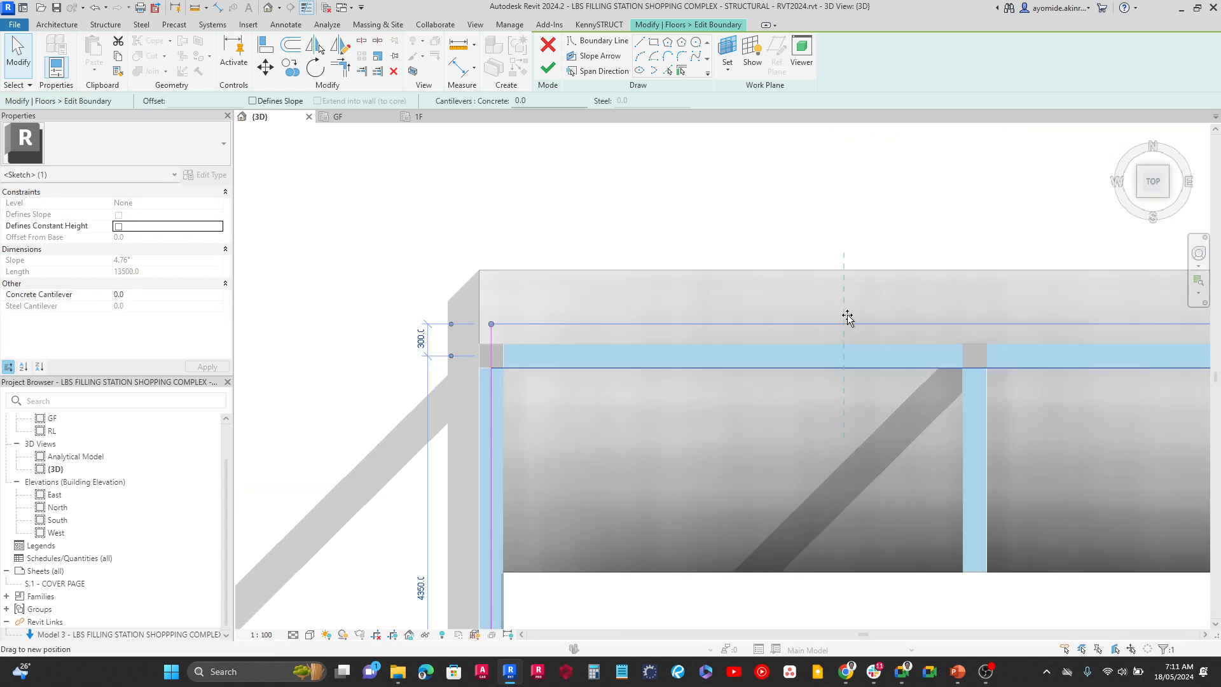
{"action": "left_click", "coordinate": [847, 348]}
{"action": "scroll", "coordinate": [852, 343], "scroll_direction": "down", "scroll_amount": 3}
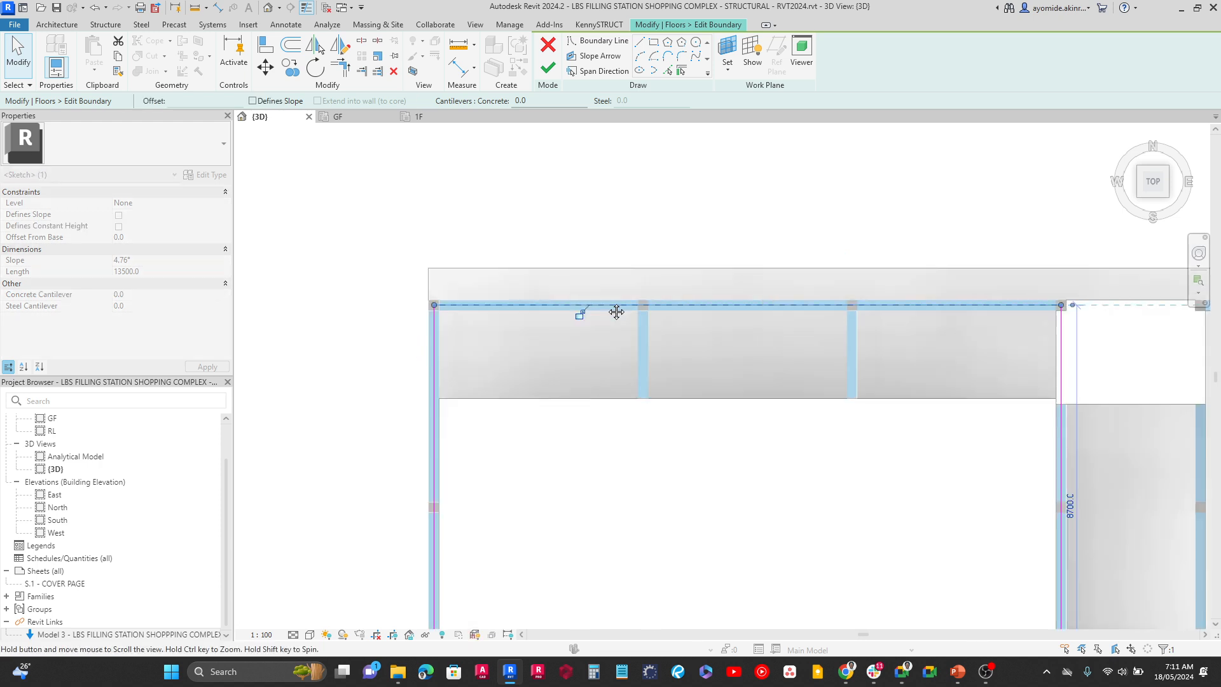
{"action": "scroll", "coordinate": [757, 275], "scroll_direction": "down", "scroll_amount": 1}
{"action": "left_click", "coordinate": [787, 186]}
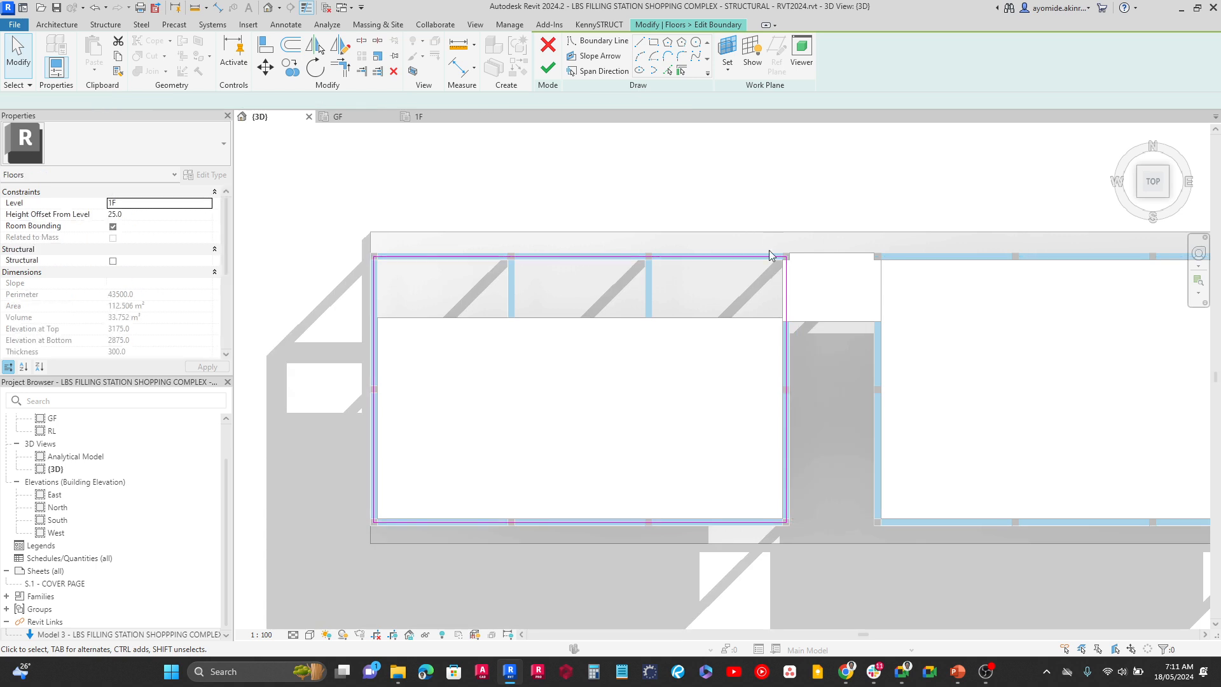
Draw a 3000 mm boundary line across the north end of the stair opening, between the centrelines of its side beams
{"action": "middle_click_drag", "start_coordinate": [937, 324], "coordinate": [760, 305]}
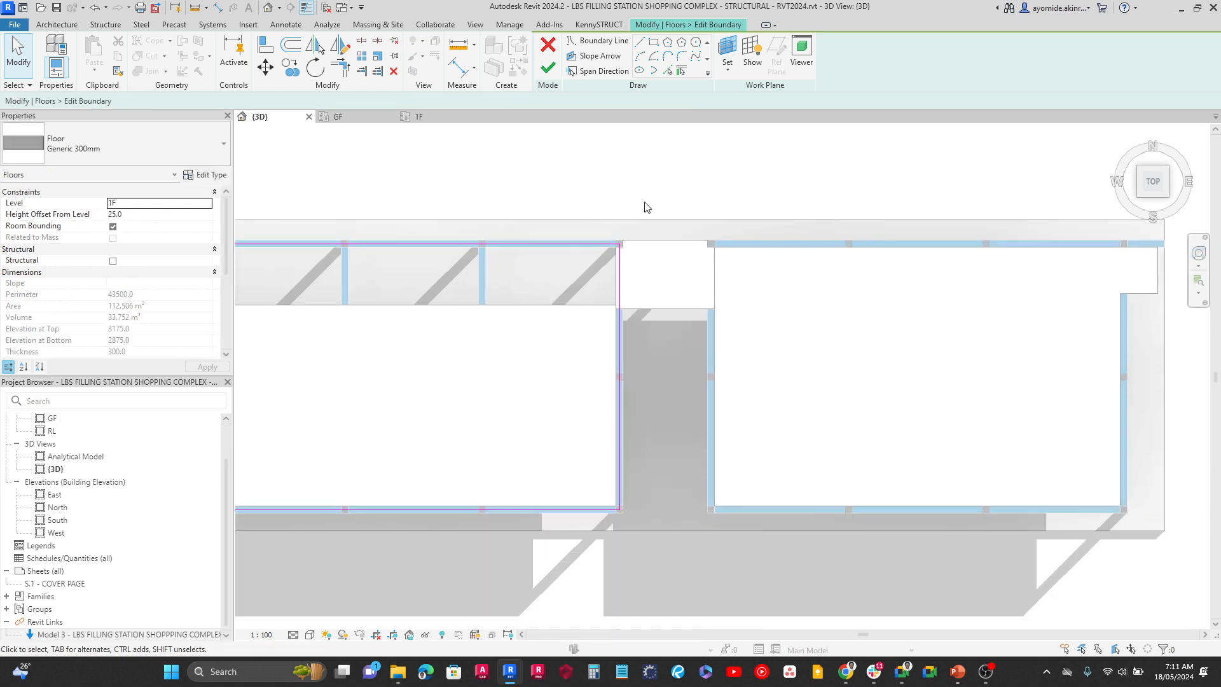
{"action": "left_click", "coordinate": [643, 45]}
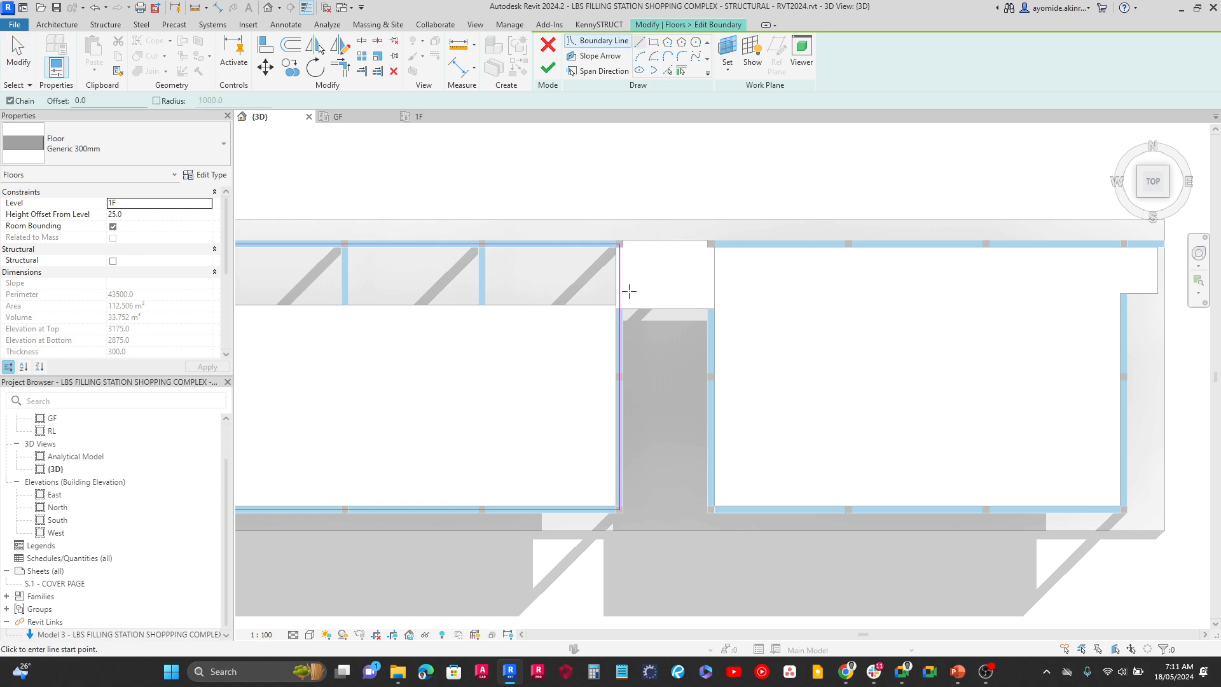
{"action": "scroll", "coordinate": [629, 291], "scroll_direction": "up", "scroll_amount": 3}
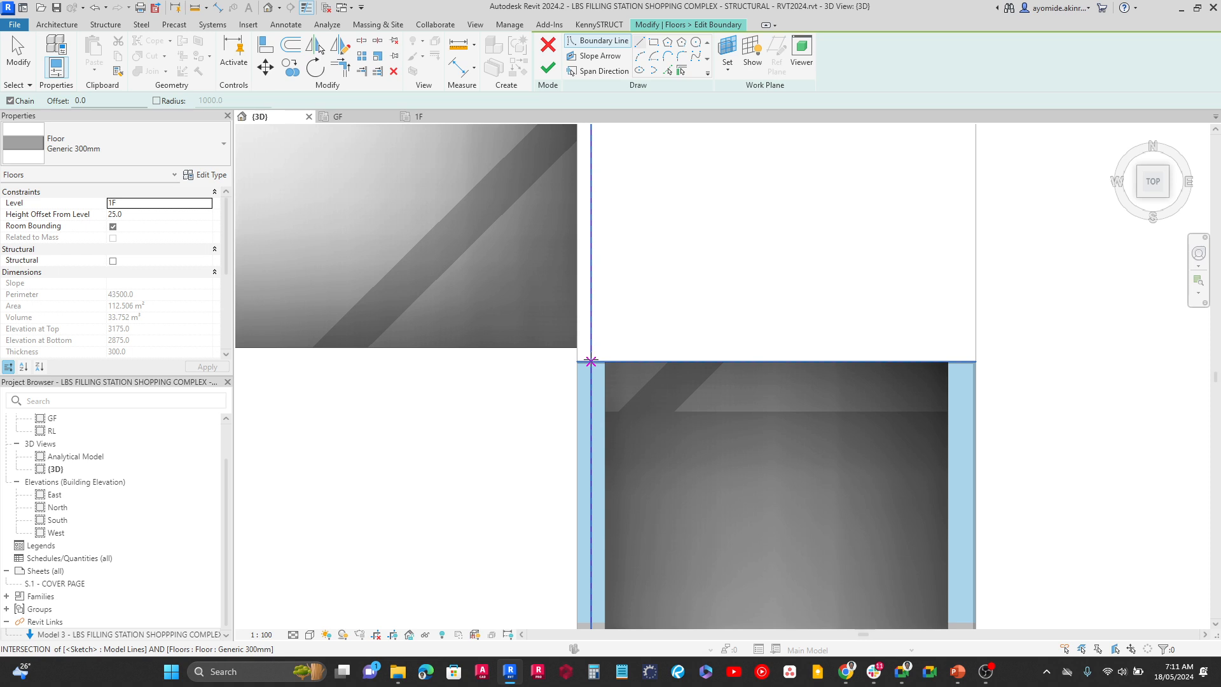
{"action": "left_click", "coordinate": [591, 362]}
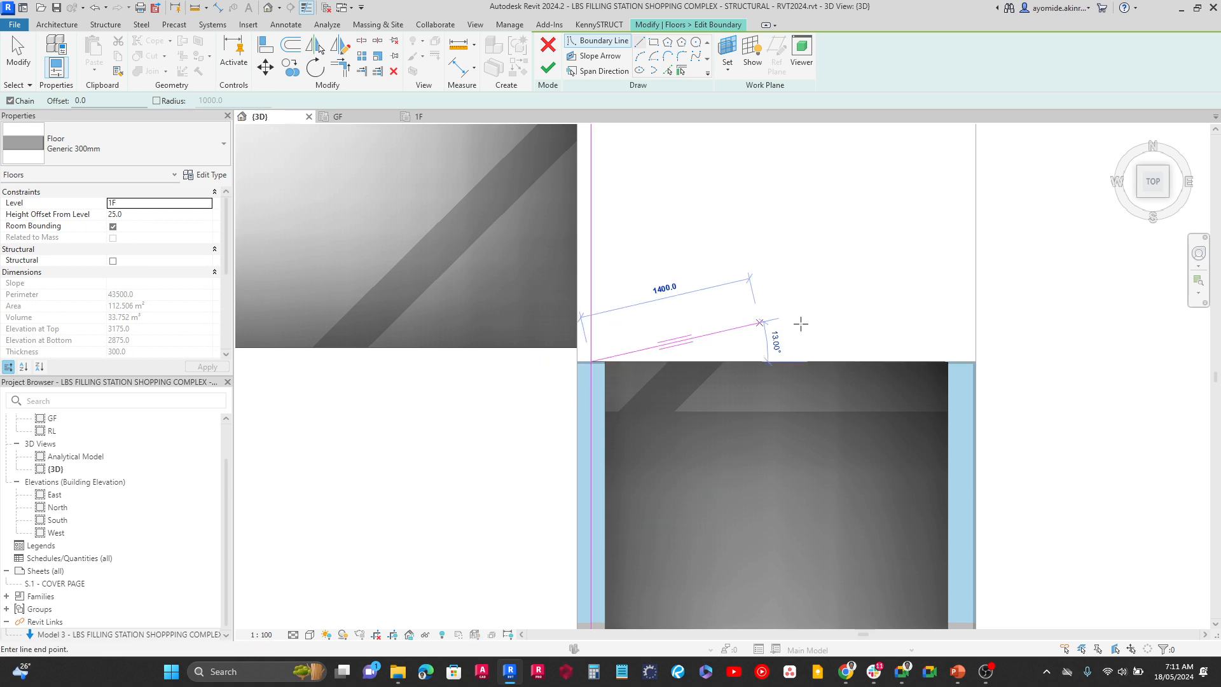
{"action": "left_click", "coordinate": [961, 362]}
Continue the boundary south along the centreline of the beam east of the stair opening, then 13500 mm east along the south edge beam
{"action": "scroll", "coordinate": [961, 362], "scroll_direction": "down", "scroll_amount": 3}
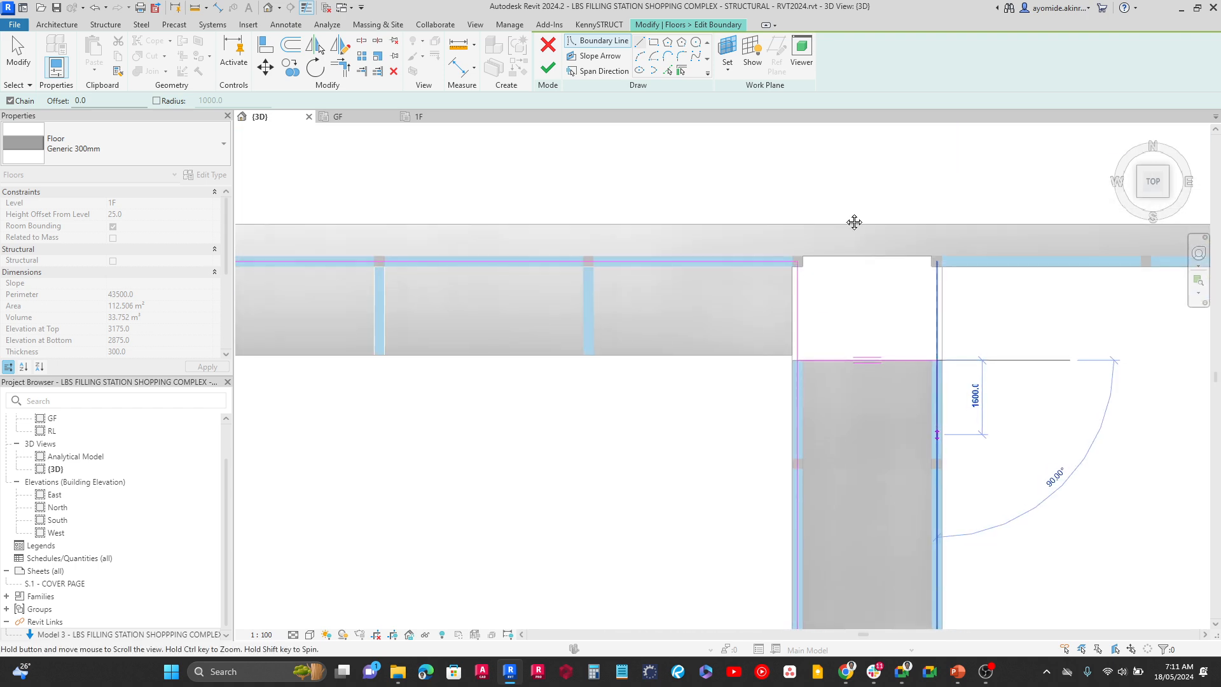
{"action": "scroll", "coordinate": [809, 356], "scroll_direction": "up", "scroll_amount": 5}
{"action": "left_click", "coordinate": [807, 362]}
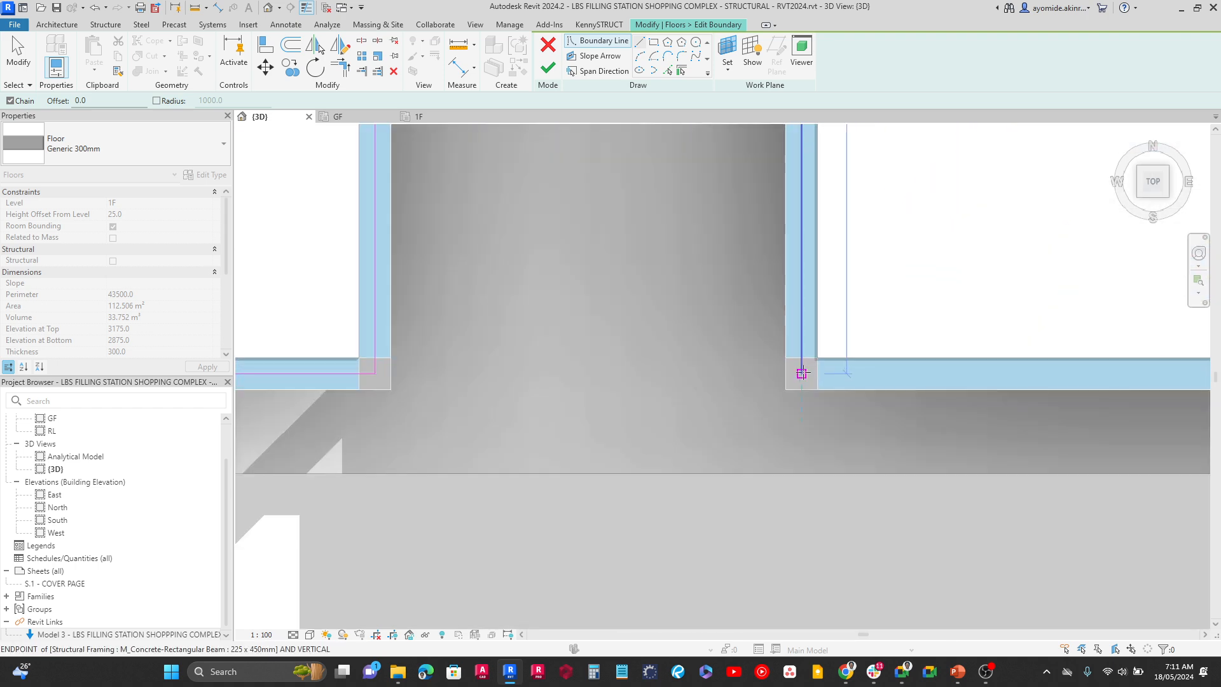
{"action": "scroll", "coordinate": [830, 377], "scroll_direction": "down", "scroll_amount": 2}
{"action": "middle_click_drag", "start_coordinate": [957, 378], "coordinate": [390, 378]}
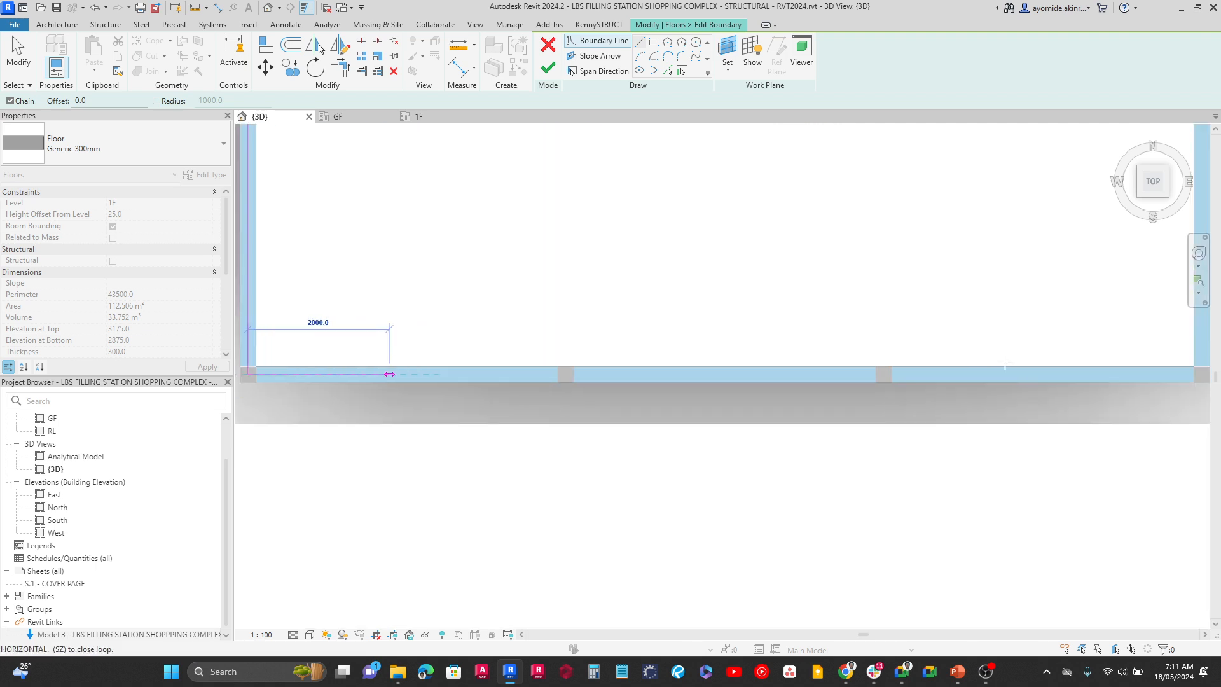
{"action": "middle_click_drag", "start_coordinate": [1044, 368], "coordinate": [715, 364]}
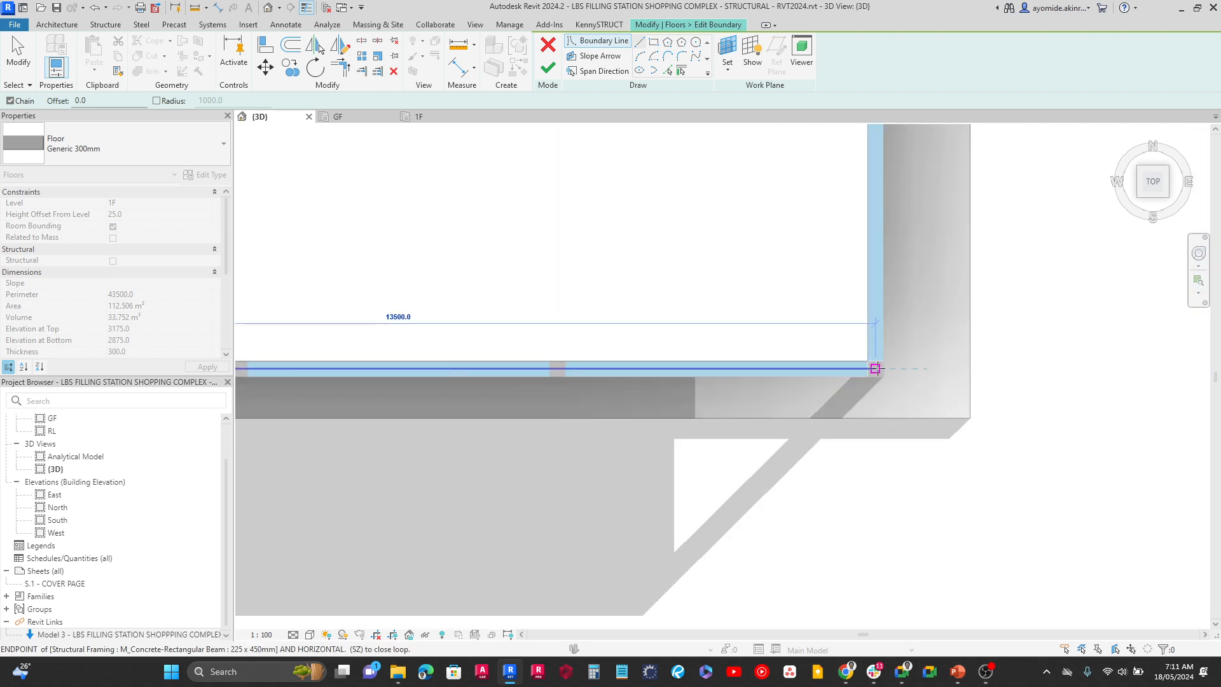
{"action": "left_click", "coordinate": [875, 364]}
Run the boundary north along the east beam's centreline to its end, then around the slab's northeast projection to the north beam's outer edge
{"action": "scroll", "coordinate": [877, 352], "scroll_direction": "down", "scroll_amount": 2}
{"action": "middle_click_drag", "start_coordinate": [880, 237], "coordinate": [852, 452]}
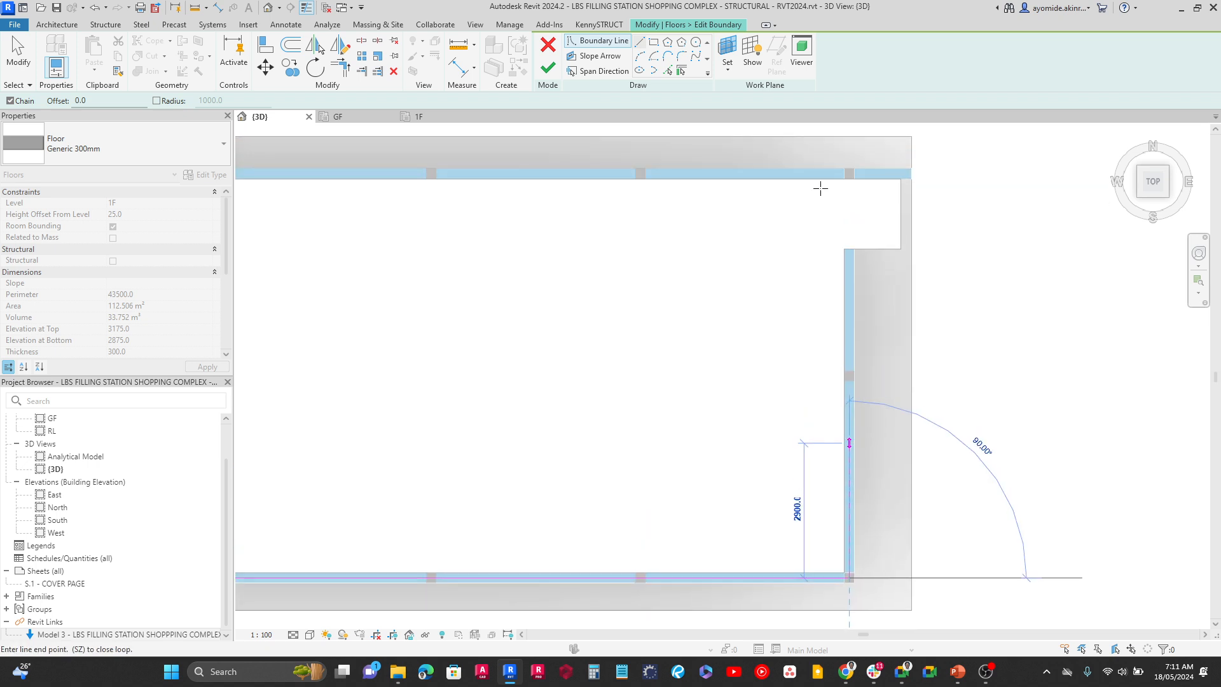
{"action": "scroll", "coordinate": [855, 243], "scroll_direction": "up", "scroll_amount": 3}
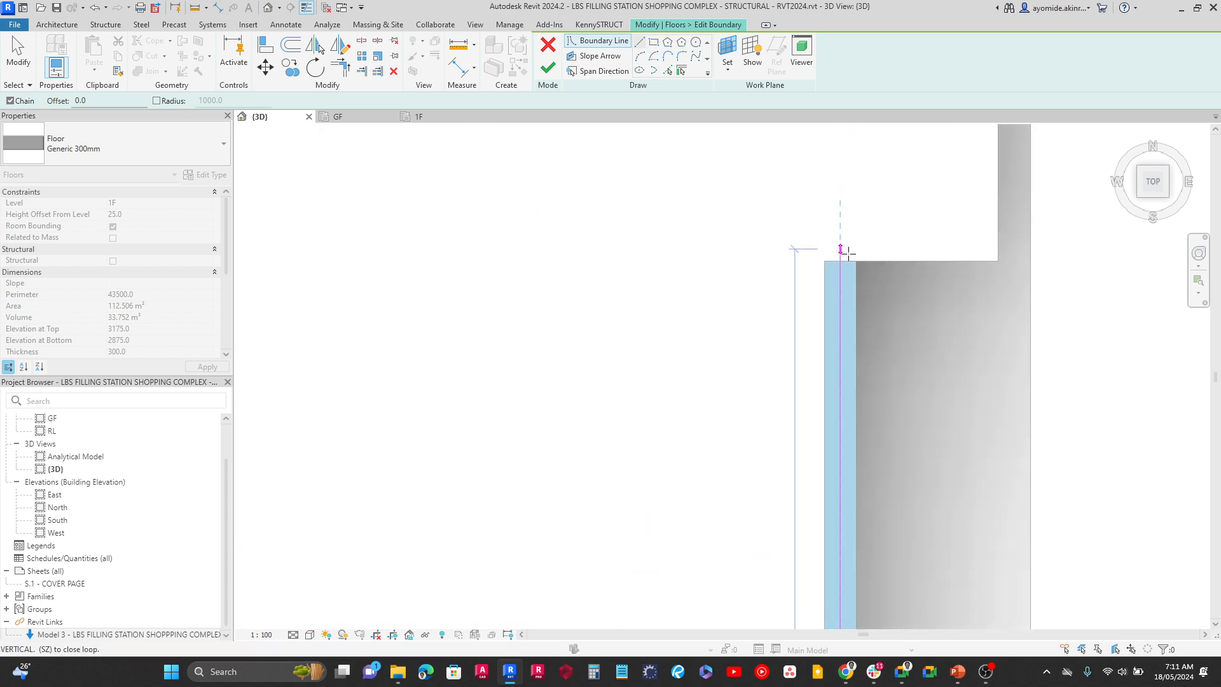
{"action": "left_click", "coordinate": [846, 258]}
{"action": "middle_click_drag", "start_coordinate": [1010, 282], "coordinate": [829, 417]}
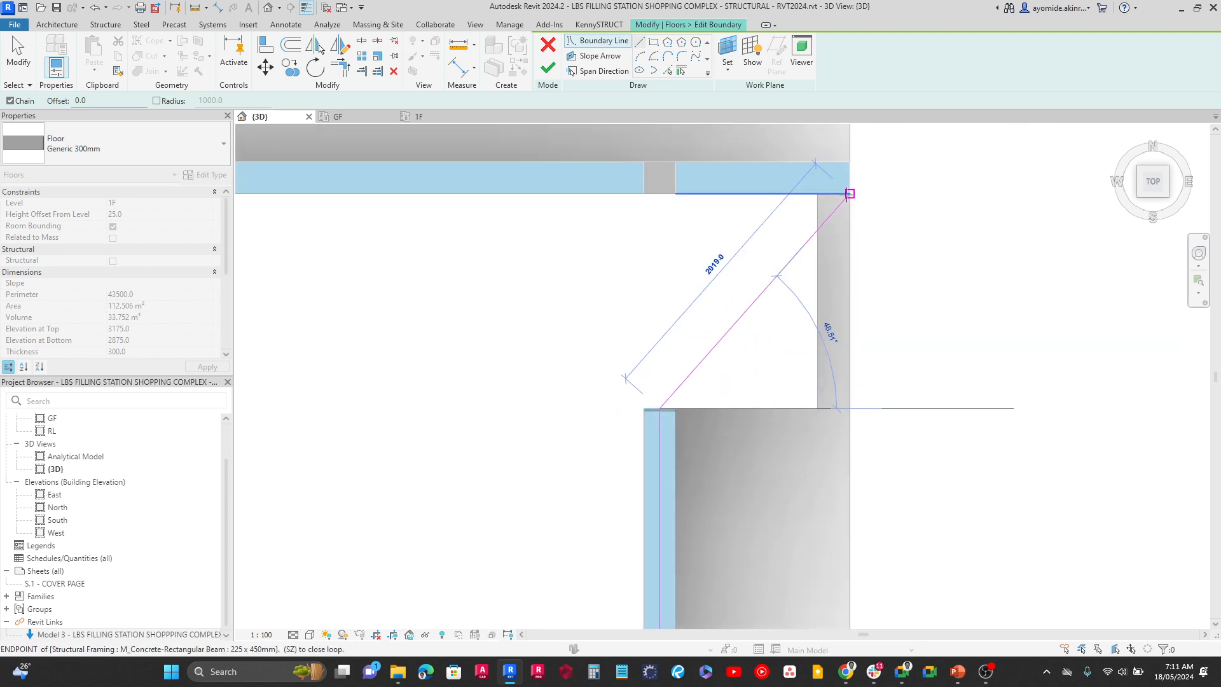
{"action": "left_click", "coordinate": [849, 408]}
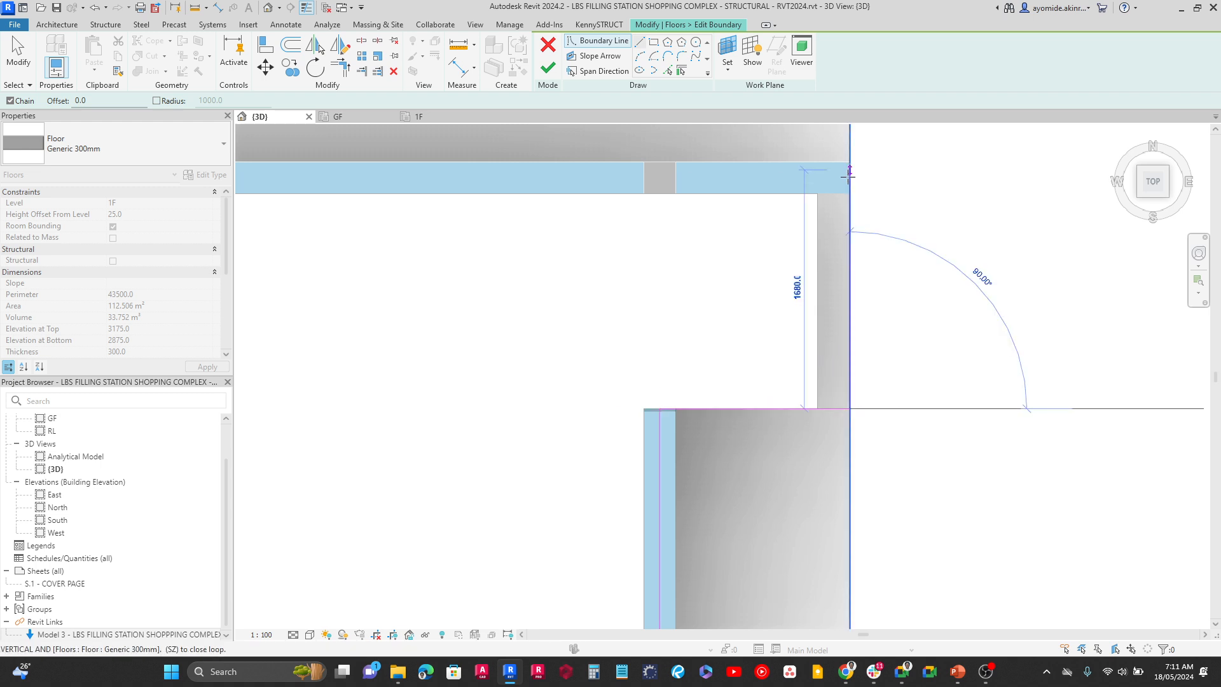
{"action": "left_click", "coordinate": [850, 161]}
{"action": "scroll", "coordinate": [680, 162], "scroll_direction": "down", "scroll_amount": 2}
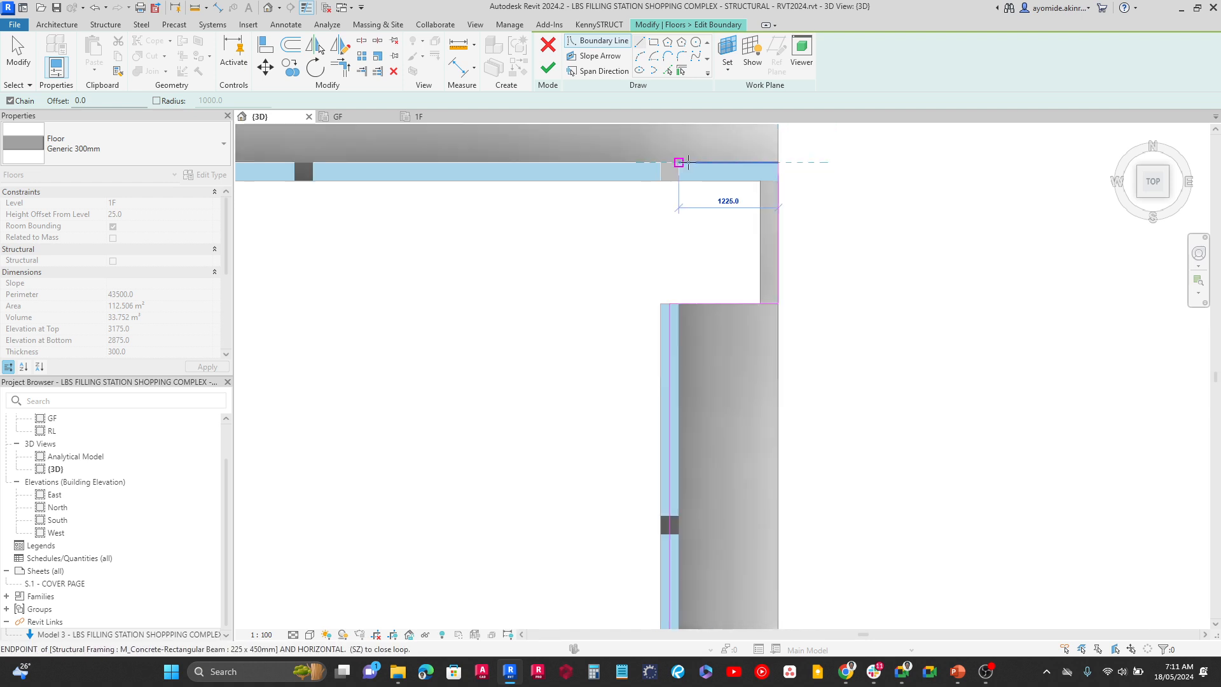
{"action": "scroll", "coordinate": [693, 157], "scroll_direction": "up", "scroll_amount": 1}
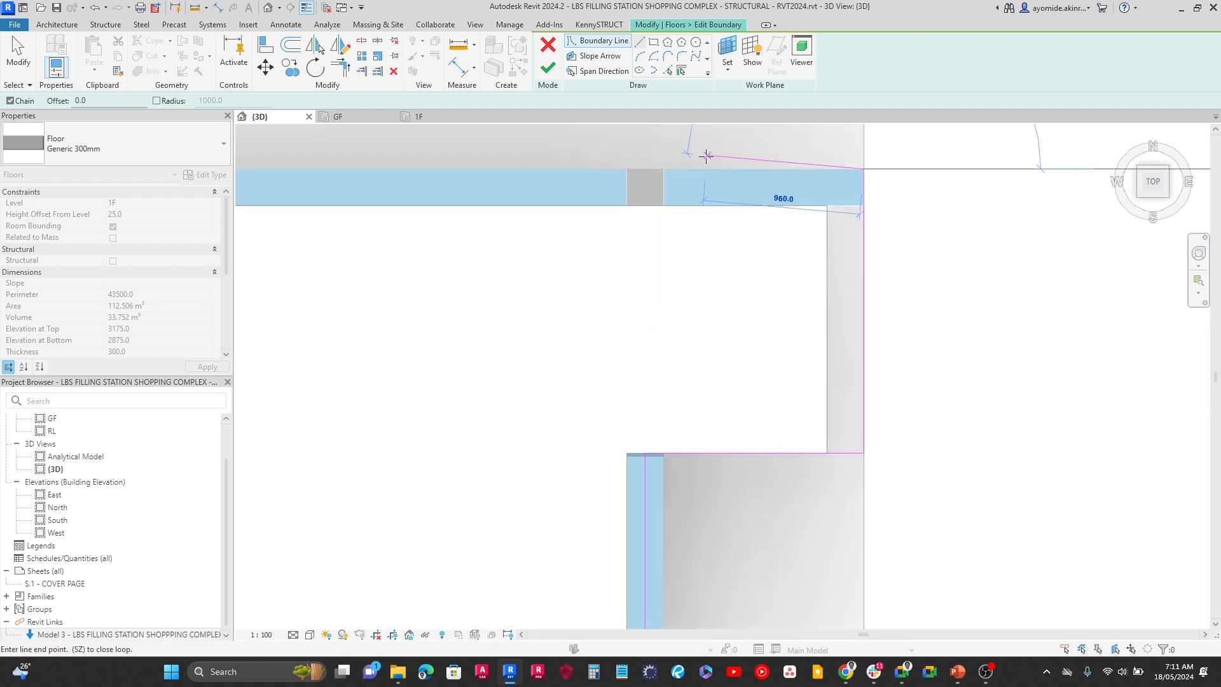
{"action": "scroll", "coordinate": [774, 179], "scroll_direction": "up", "scroll_amount": 1}
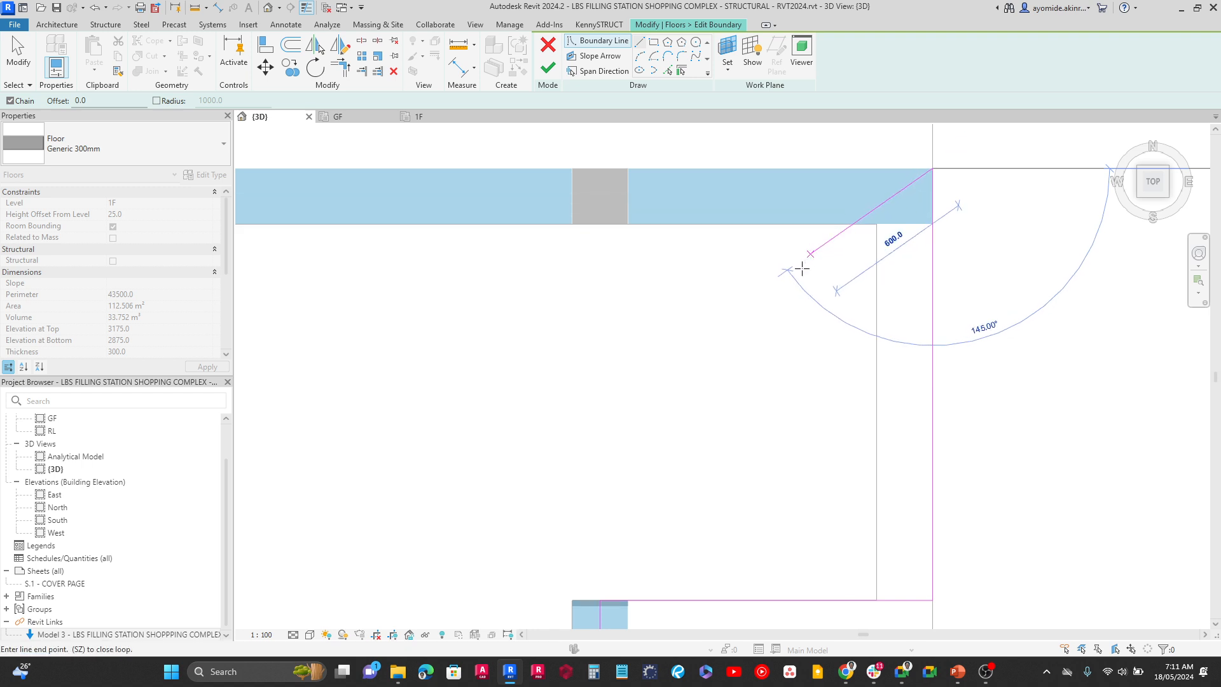
{"action": "key", "text": "Escape"}
{"action": "key", "text": "Escape"}
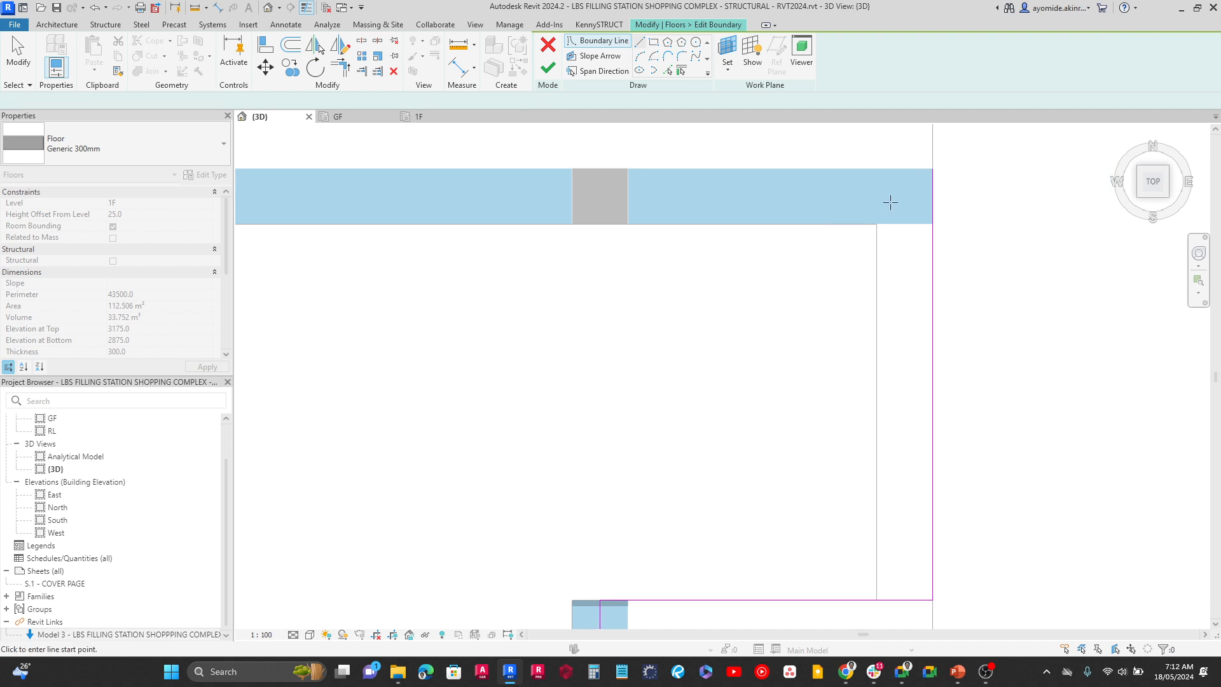
Draw the north boundary line along the north beam's centreline, from the projection's east edge to the west block's northeast corner
{"action": "left_click", "coordinate": [934, 196]}
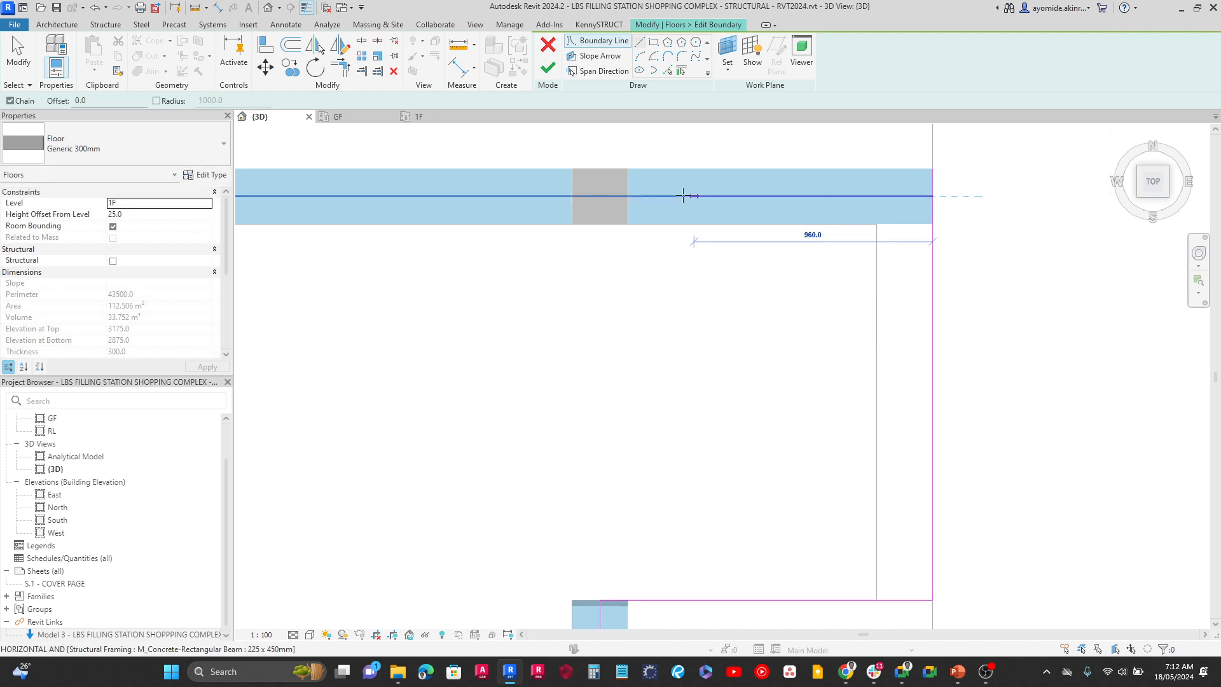
{"action": "scroll", "coordinate": [681, 196], "scroll_direction": "down", "scroll_amount": 5}
{"action": "middle_click_drag", "start_coordinate": [540, 186], "coordinate": [1211, 198]}
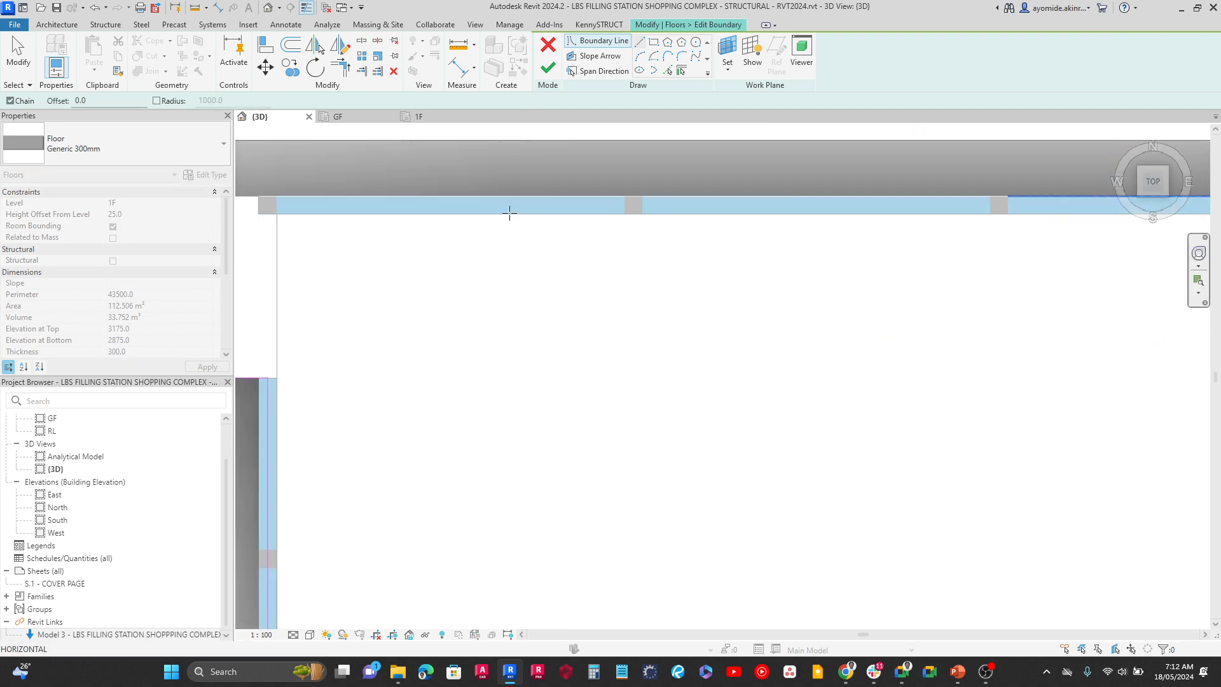
{"action": "middle_click_drag", "start_coordinate": [528, 211], "coordinate": [1124, 223]}
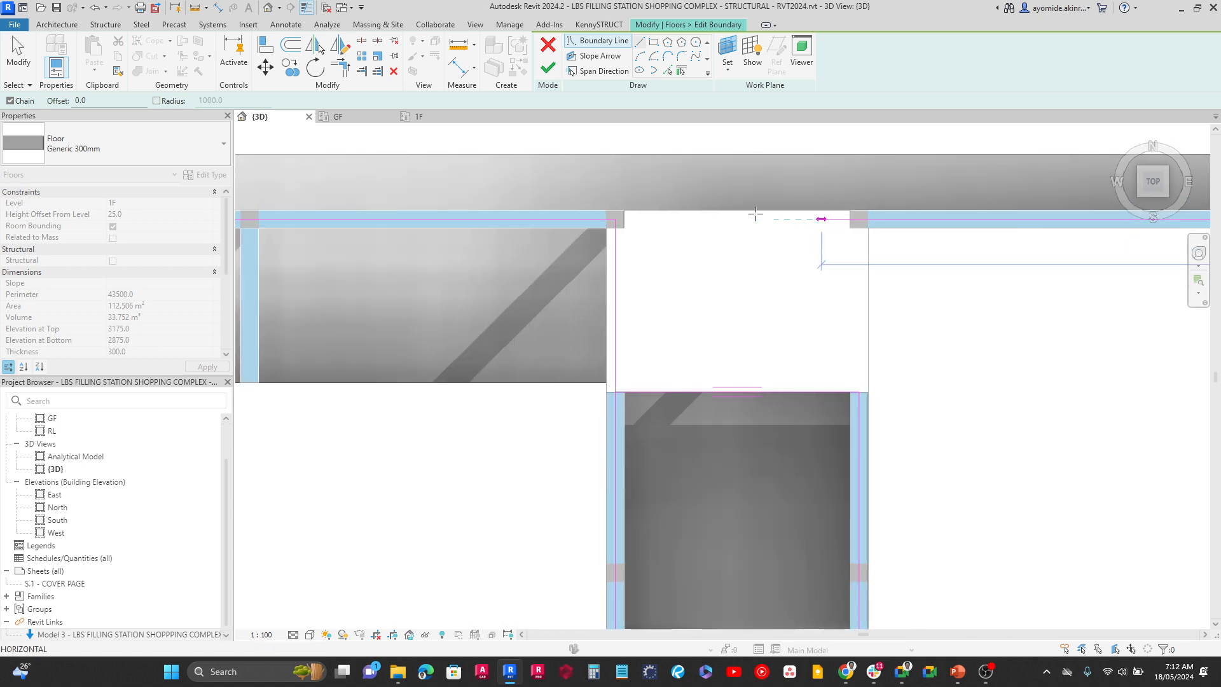
{"action": "left_click", "coordinate": [615, 219]}
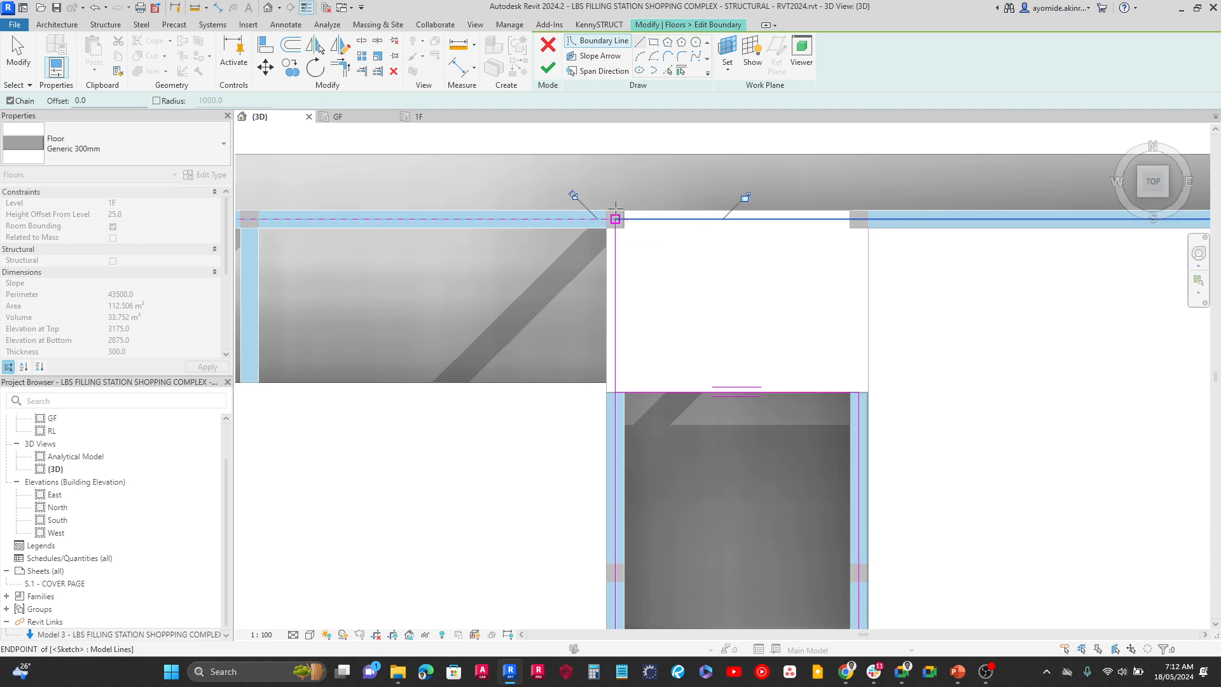
{"action": "left_click", "coordinate": [6, 68]}
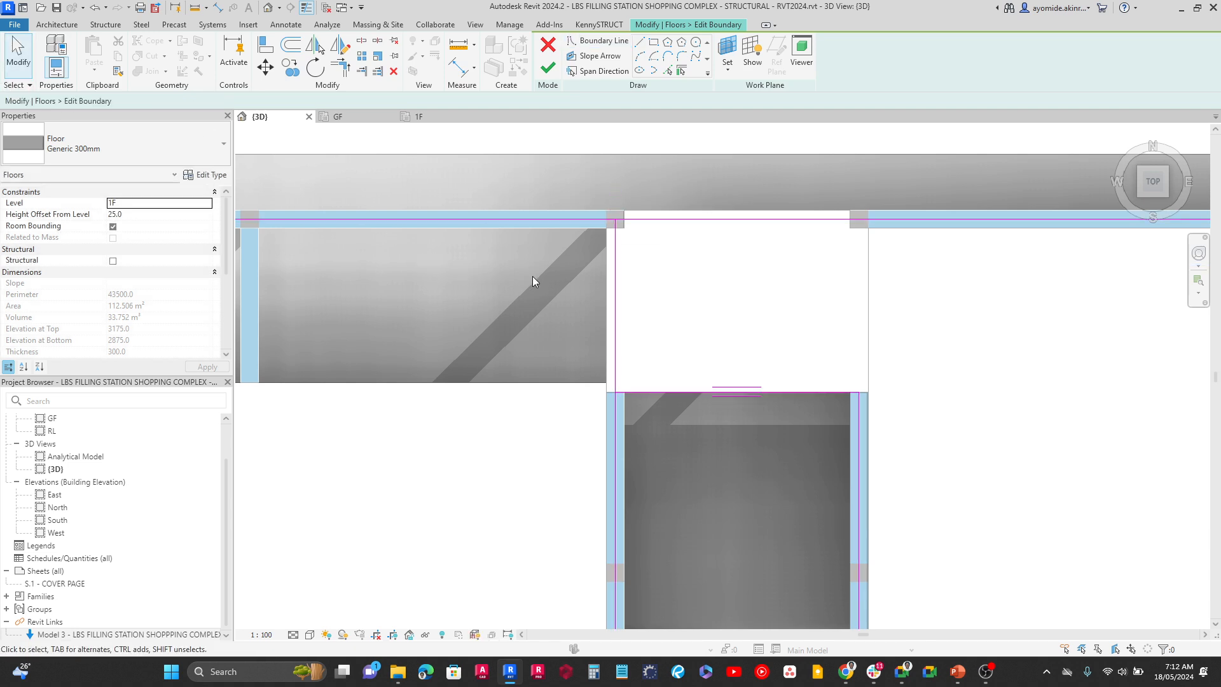
Trim the boundary line west of the stair opening to a corner with the opening's north line, keeping the southern part
{"action": "scroll", "coordinate": [654, 402], "scroll_direction": "down", "scroll_amount": 2}
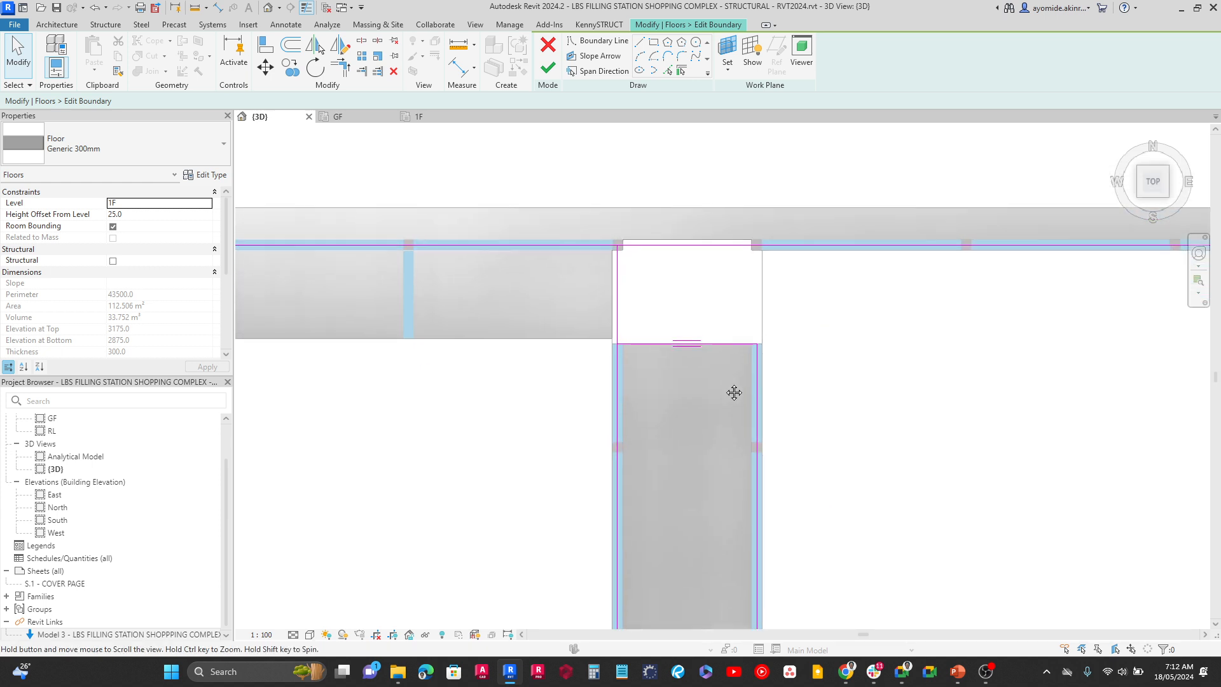
{"action": "scroll", "coordinate": [615, 316], "scroll_direction": "up", "scroll_amount": 1}
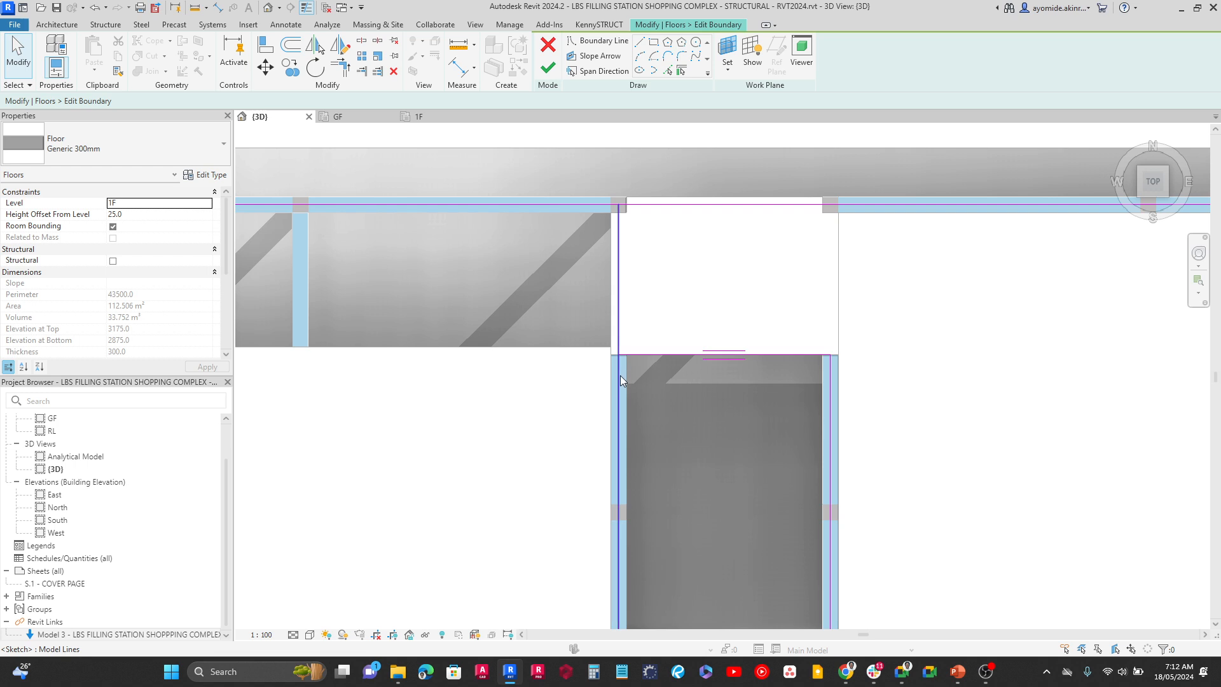
{"action": "scroll", "coordinate": [658, 348], "scroll_direction": "up", "scroll_amount": 2}
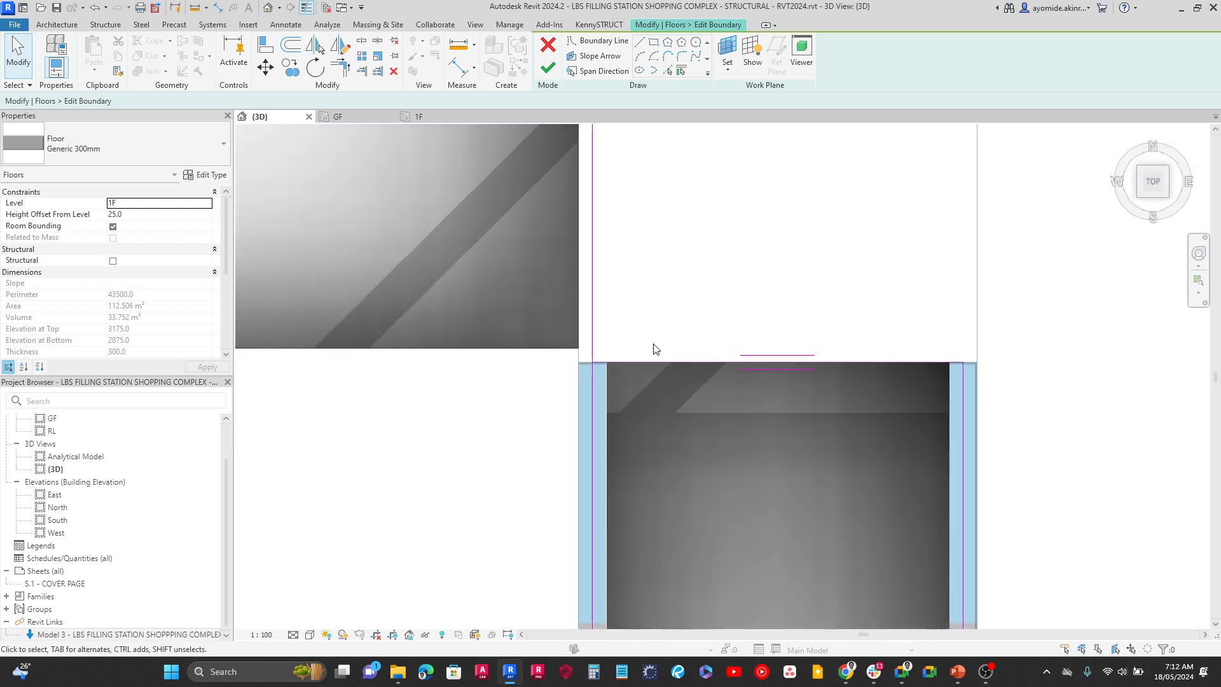
{"action": "left_click", "coordinate": [342, 74]}
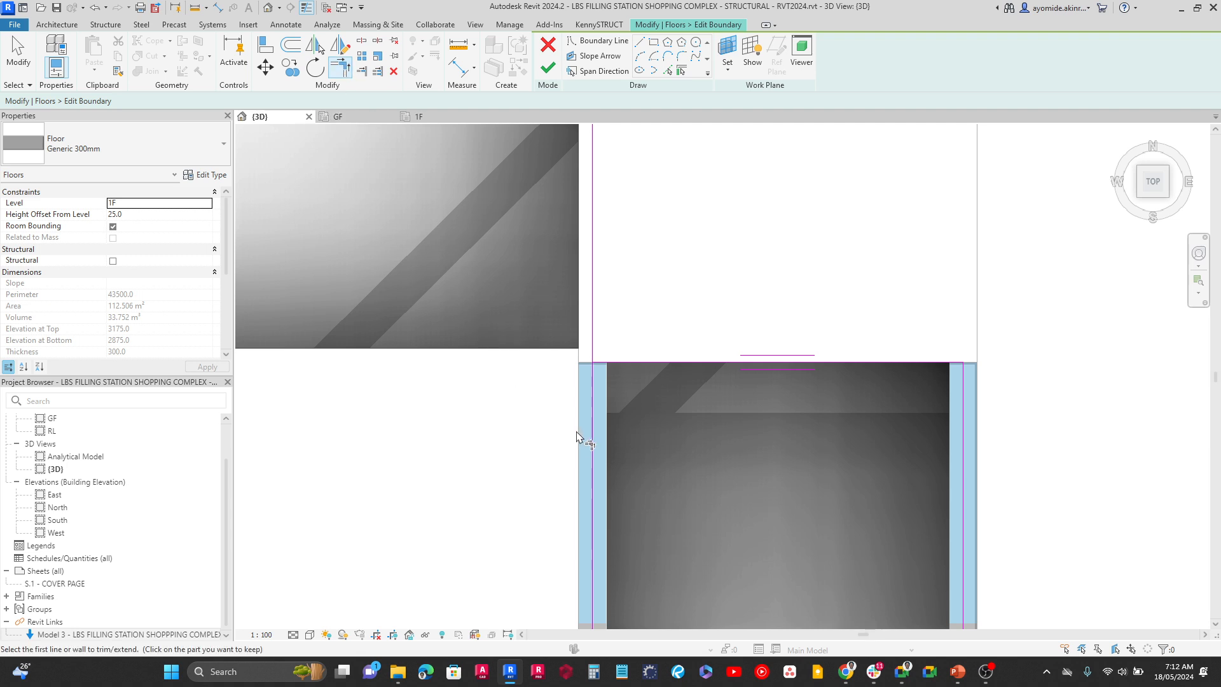
{"action": "left_click", "coordinate": [592, 445]}
{"action": "scroll", "coordinate": [648, 369], "scroll_direction": "down", "scroll_amount": 1}
{"action": "scroll", "coordinate": [648, 364], "scroll_direction": "down", "scroll_amount": 2}
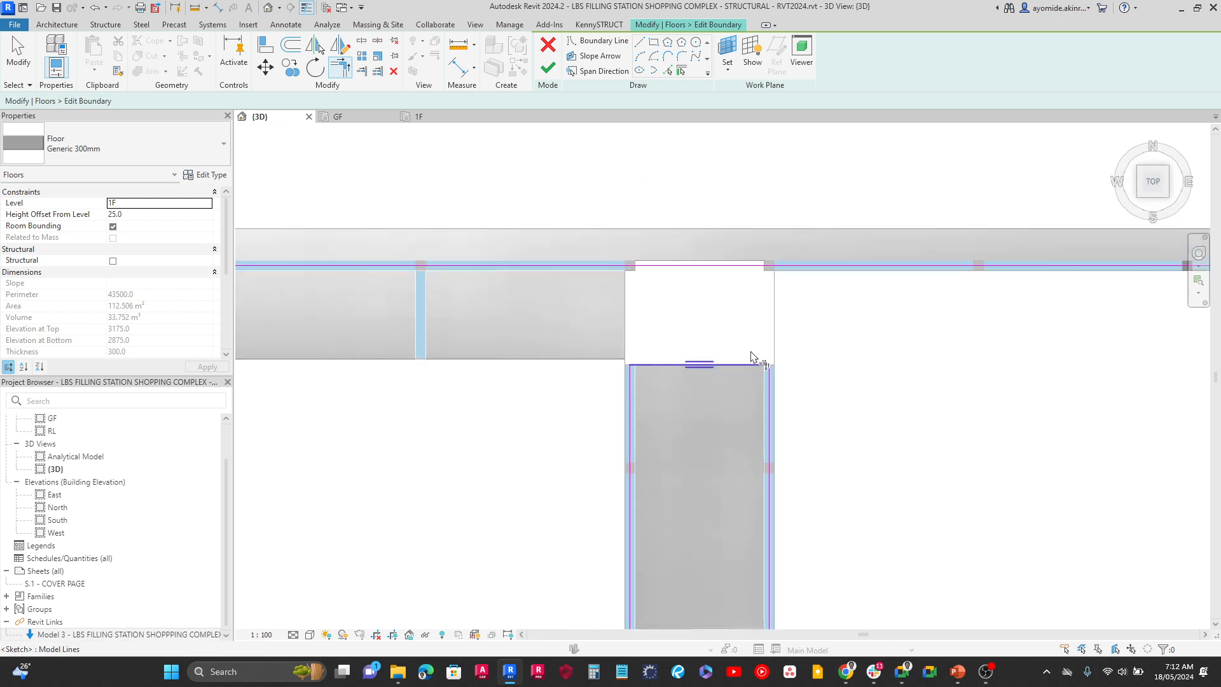
Check the boundary at the east block's northeast corner and try to finish the floor sketch
{"action": "middle_click_drag", "start_coordinate": [806, 376], "coordinate": [331, 382]}
{"action": "scroll", "coordinate": [804, 300], "scroll_direction": "up", "scroll_amount": 2}
{"action": "scroll", "coordinate": [777, 336], "scroll_direction": "up", "scroll_amount": 4}
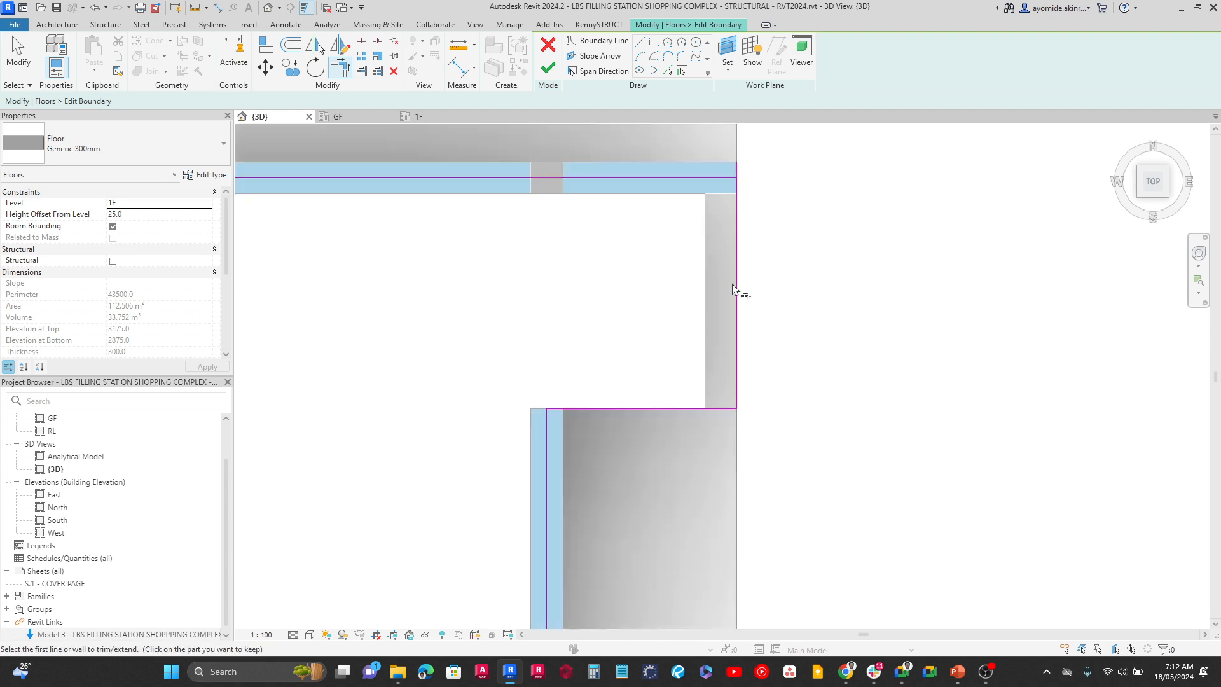
{"action": "middle_click_drag", "start_coordinate": [722, 227], "coordinate": [765, 438]}
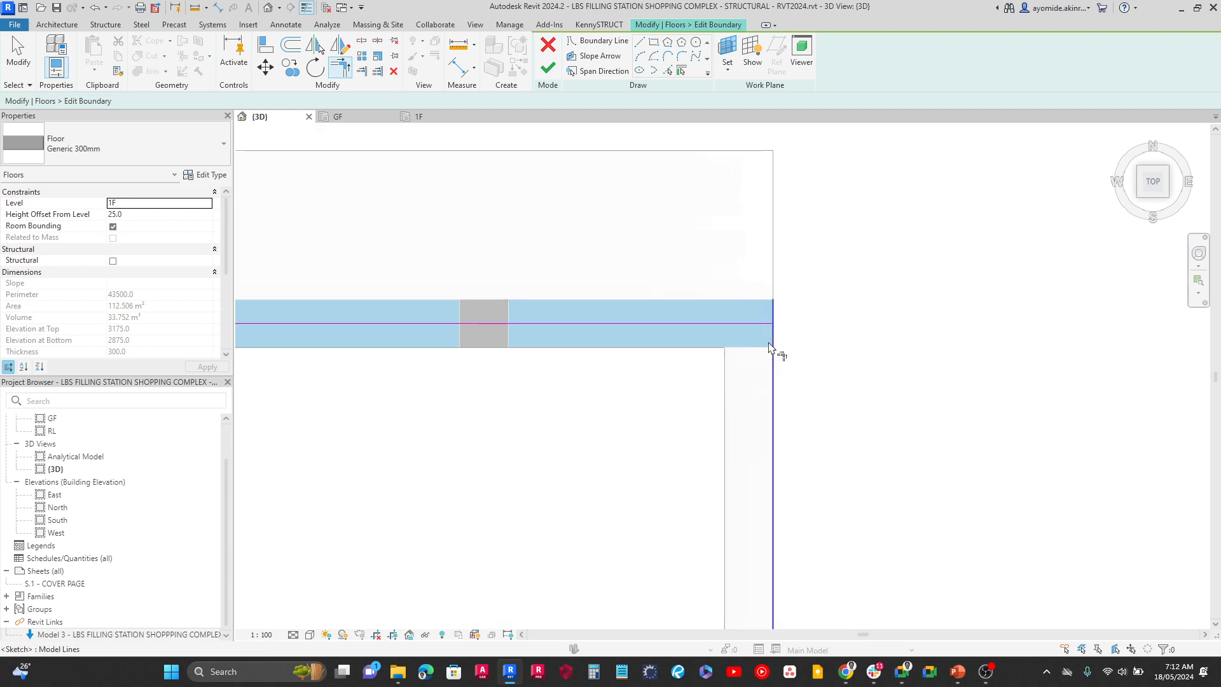
{"action": "scroll", "coordinate": [777, 351], "scroll_direction": "down", "scroll_amount": 3}
{"action": "middle_click_drag", "start_coordinate": [762, 351], "coordinate": [859, 436]}
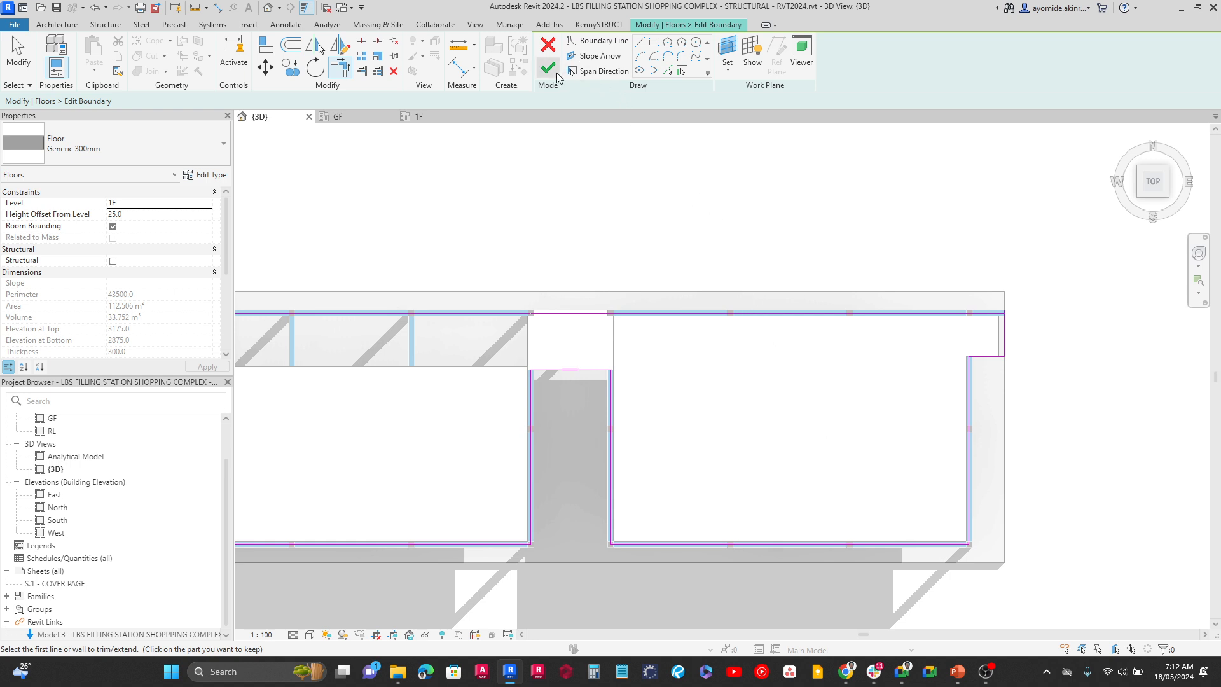
{"action": "left_click", "coordinate": [547, 67]}
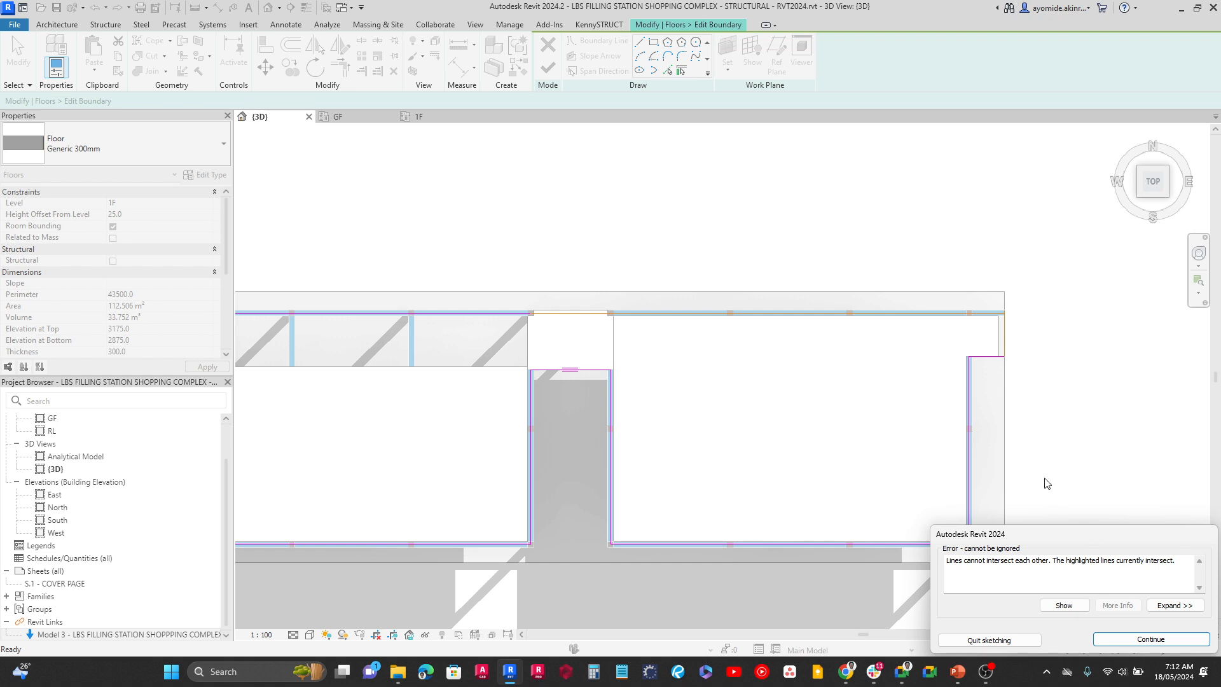
Locate the first intersecting sketch line listed in the error details and return to the boundary sketch
{"action": "left_click", "coordinate": [1172, 605]}
{"action": "left_click", "coordinate": [965, 418]}
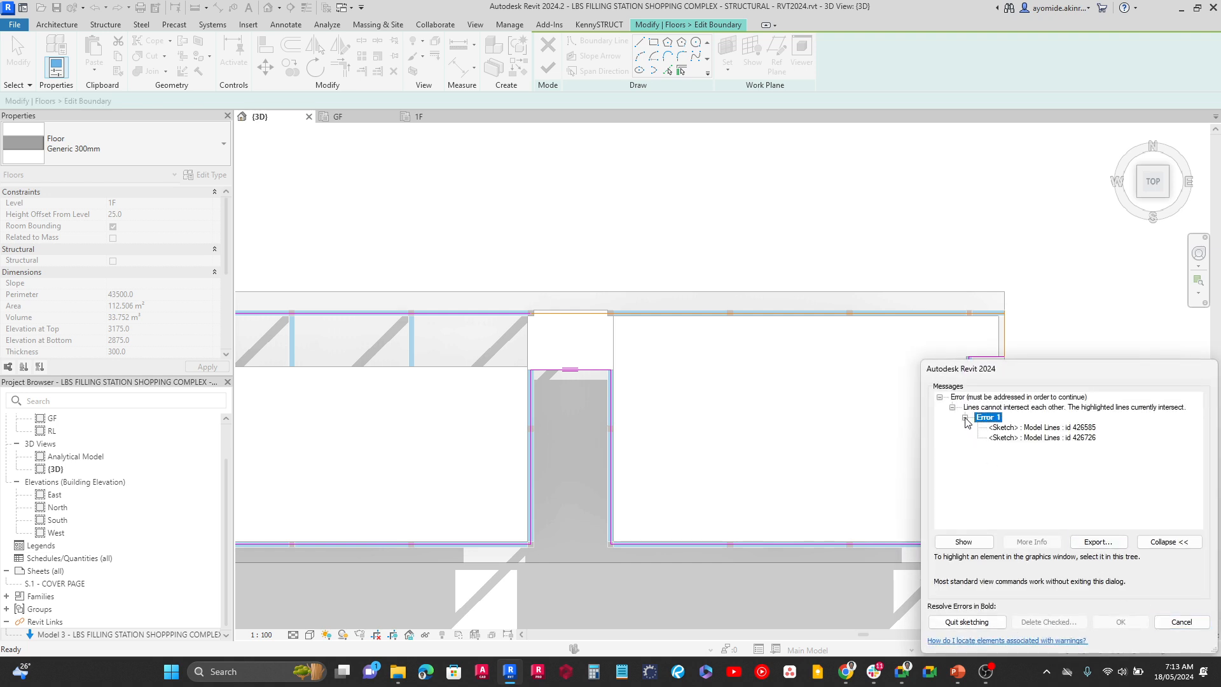
{"action": "left_click", "coordinate": [1006, 428]}
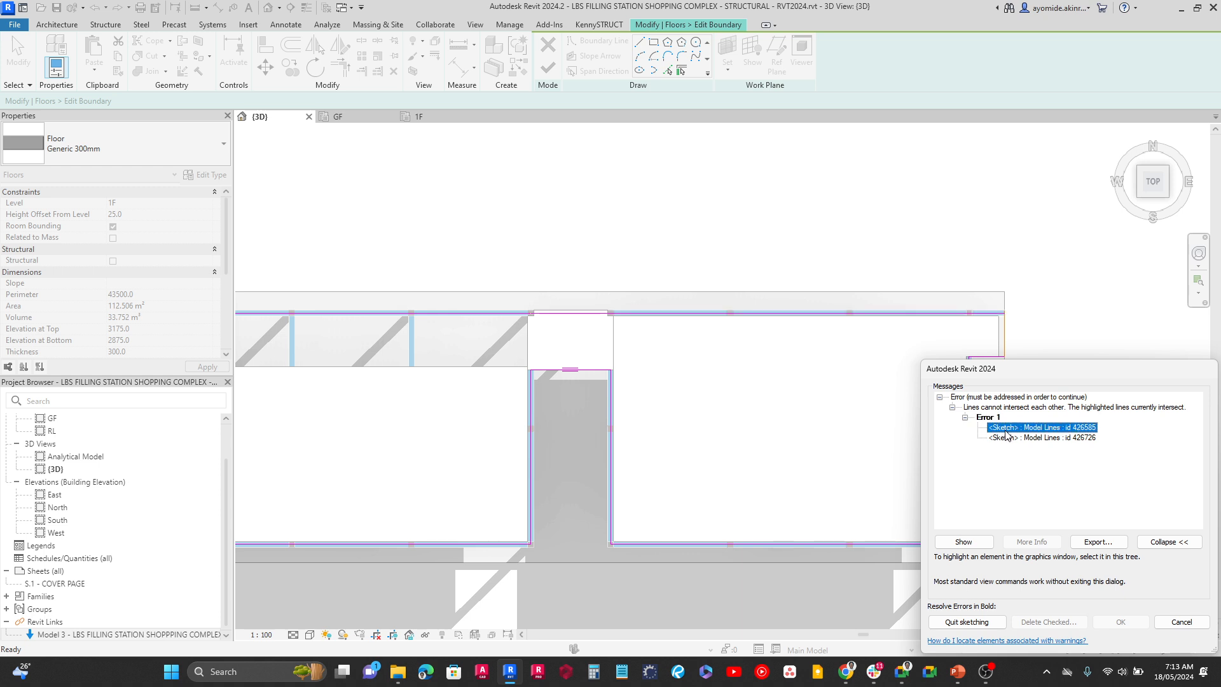
{"action": "left_click", "coordinate": [965, 542]}
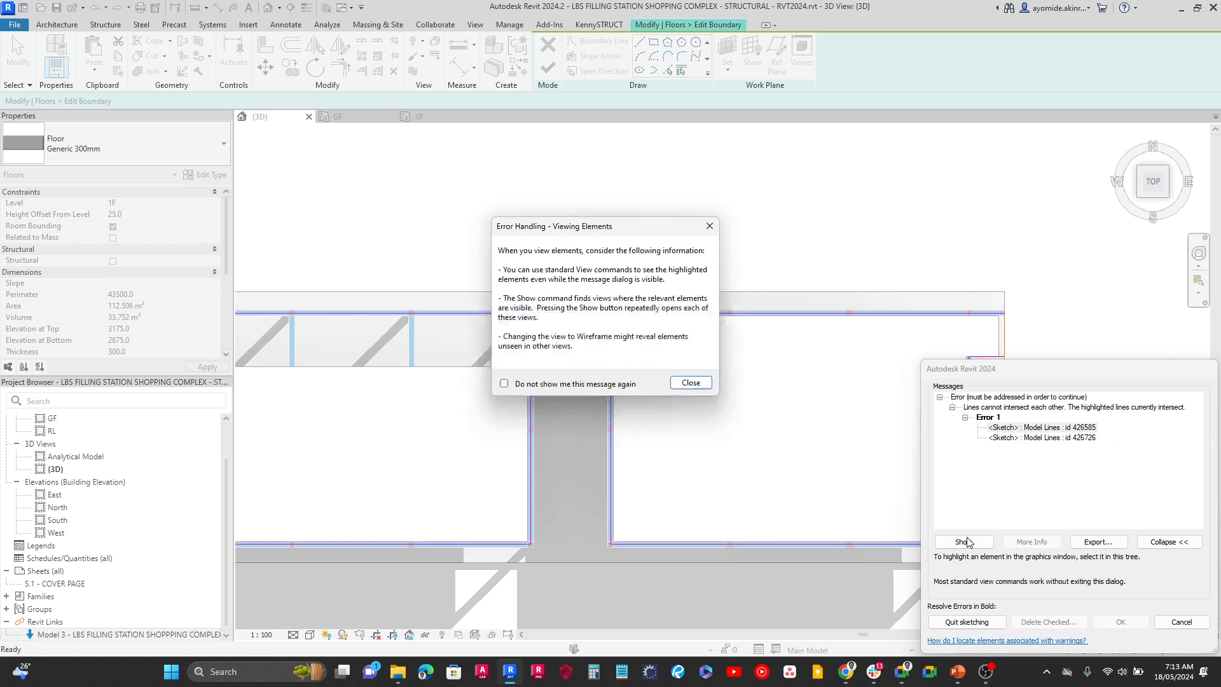
{"action": "left_click", "coordinate": [691, 382]}
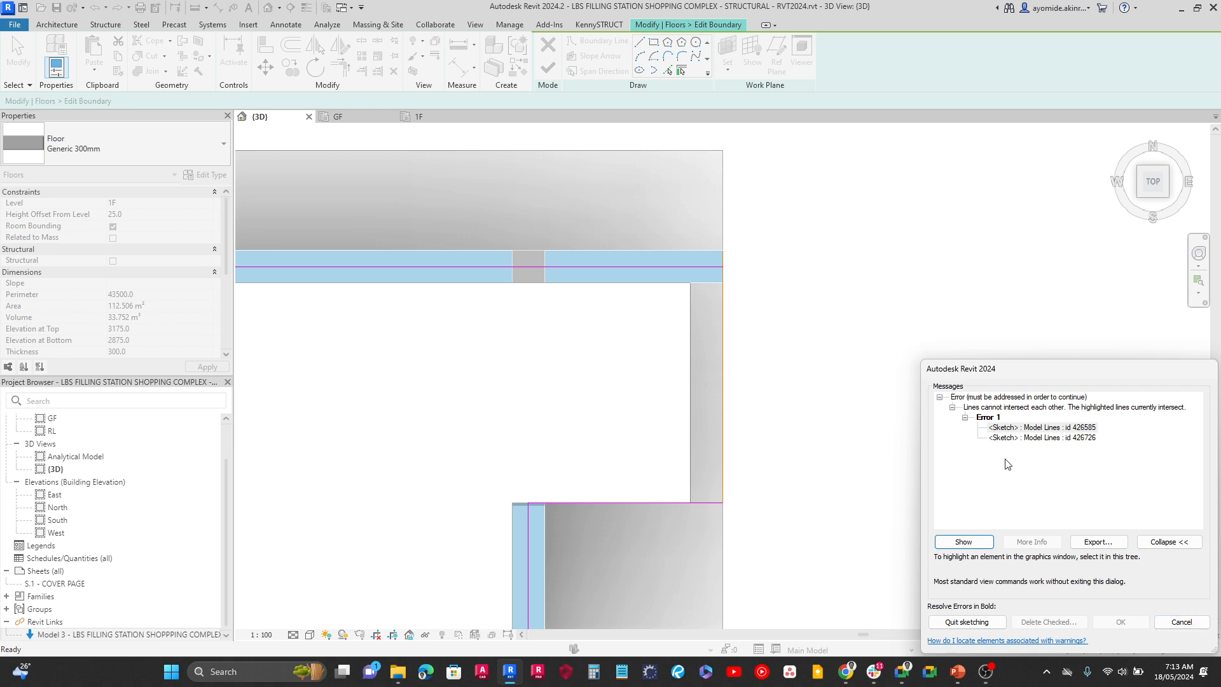
{"action": "left_click", "coordinate": [1174, 622]}
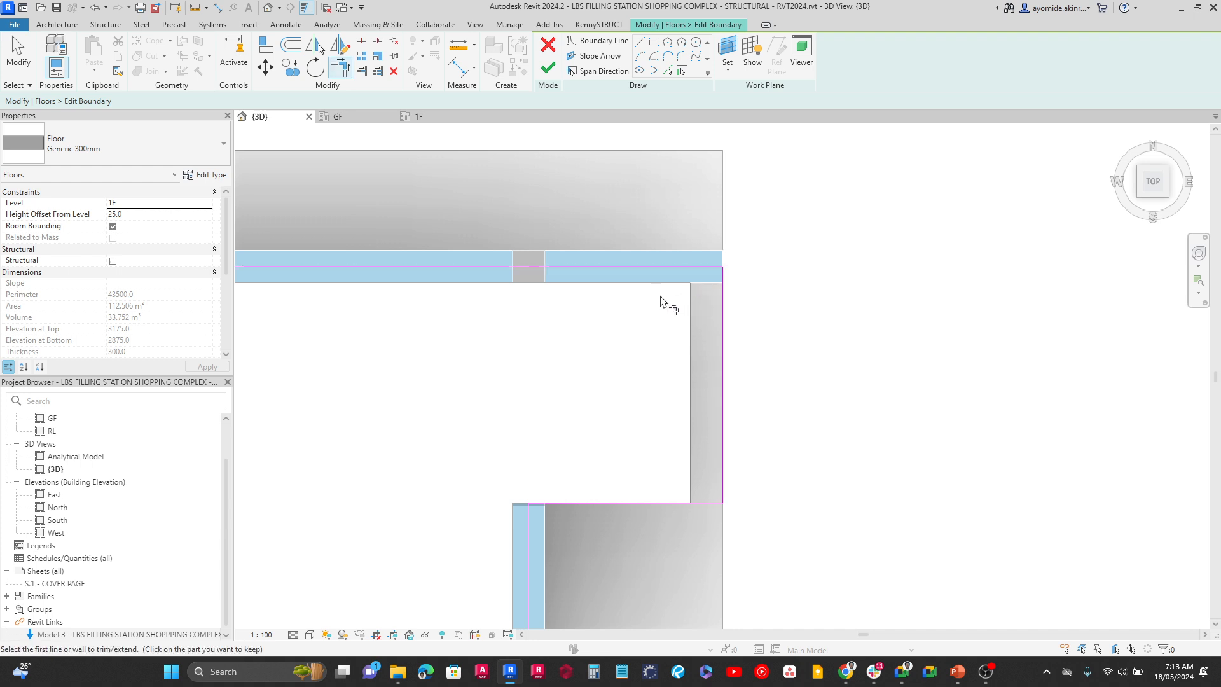
Finish the first-floor slab's boundary sketch and select the reworked slab to check its extent
{"action": "left_click", "coordinate": [554, 74]}
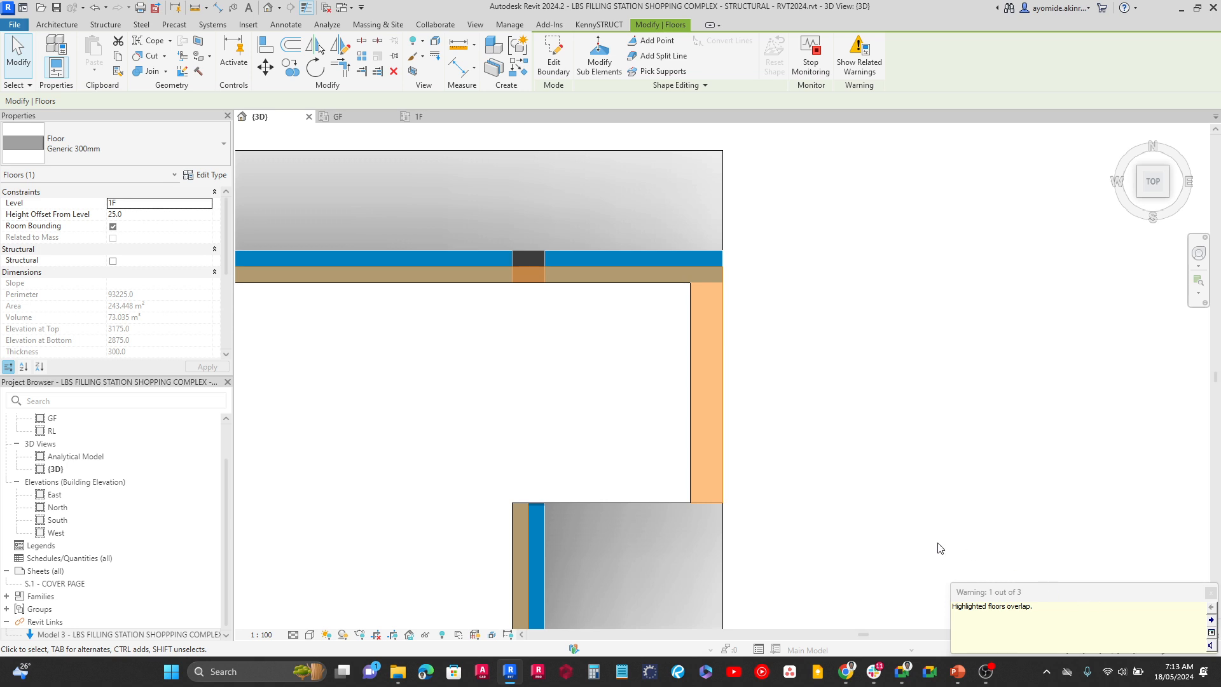
{"action": "left_click", "coordinate": [870, 532]}
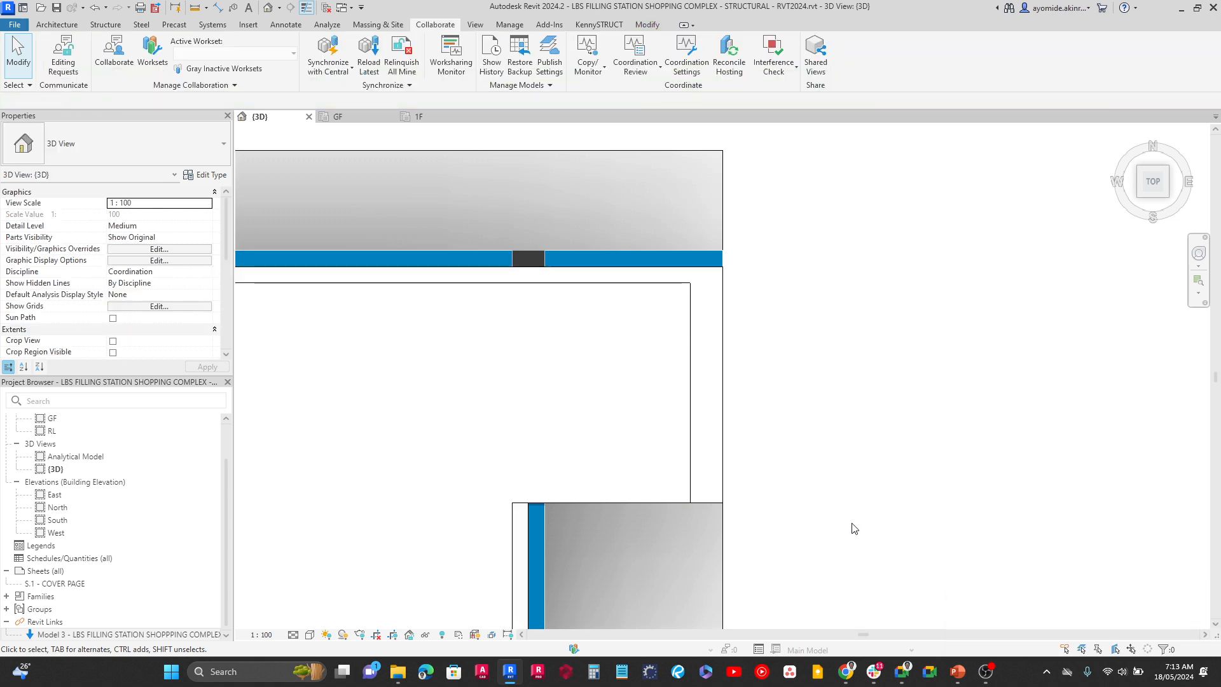
{"action": "left_click", "coordinate": [749, 214]}
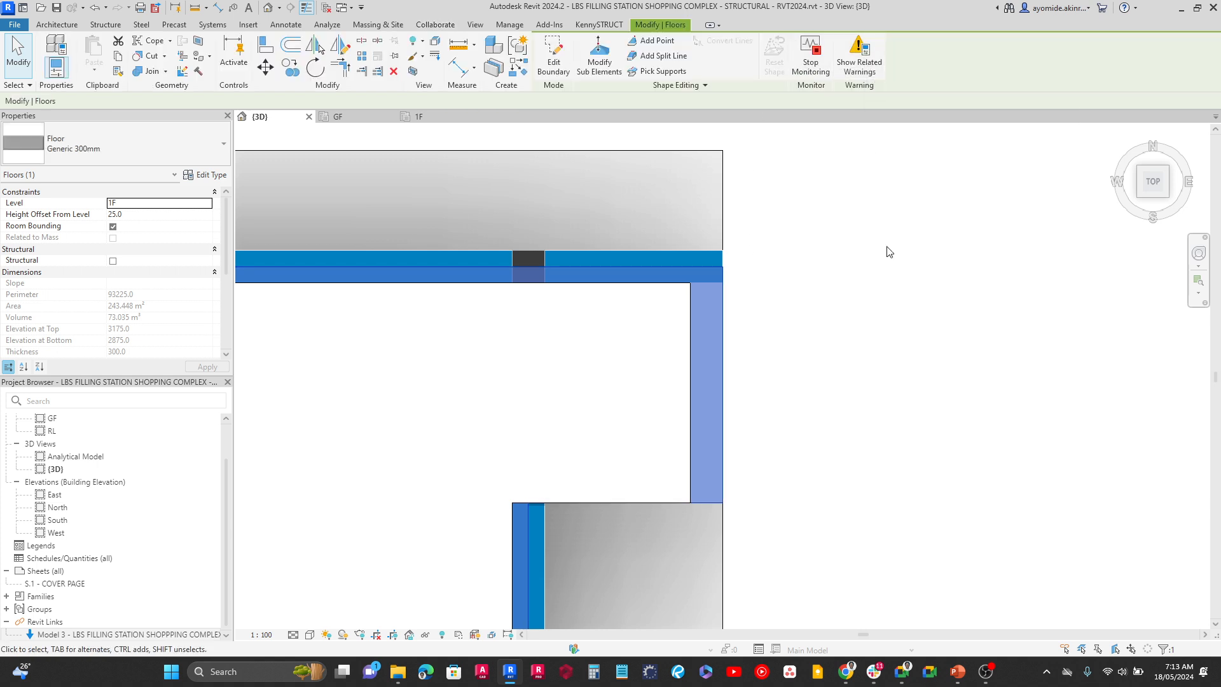
{"action": "left_click", "coordinate": [891, 286]}
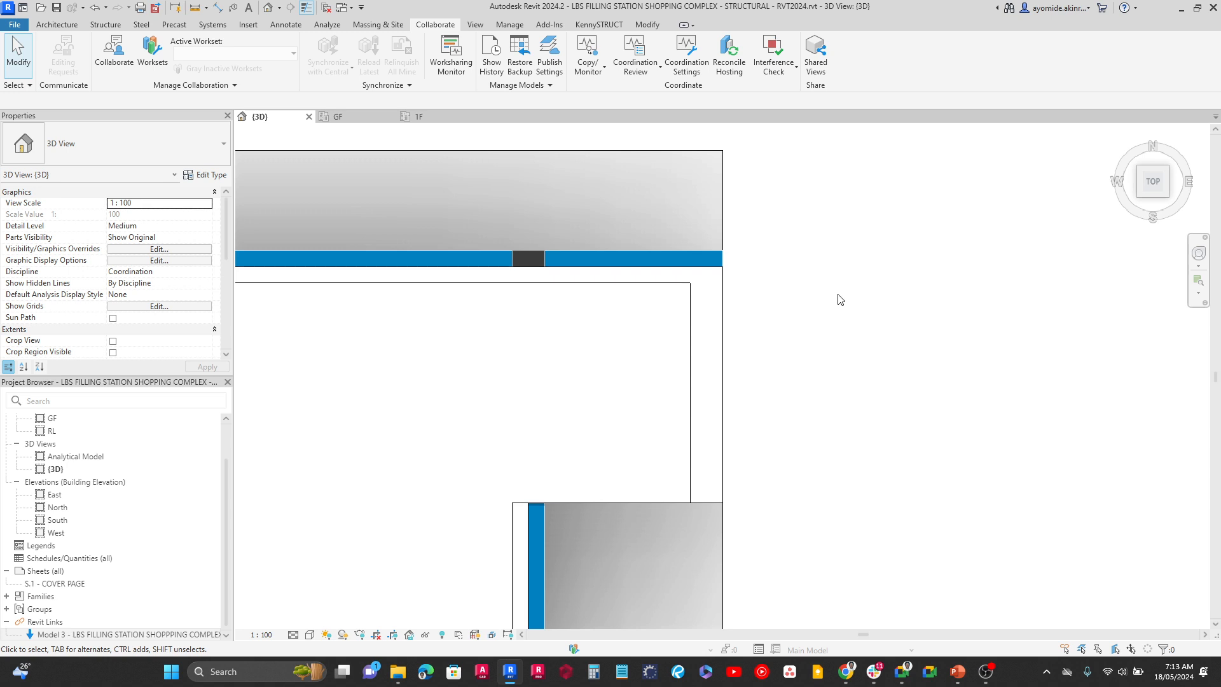
Delete the old overlapping first-floor slab over the east block
{"action": "left_click", "coordinate": [691, 360]}
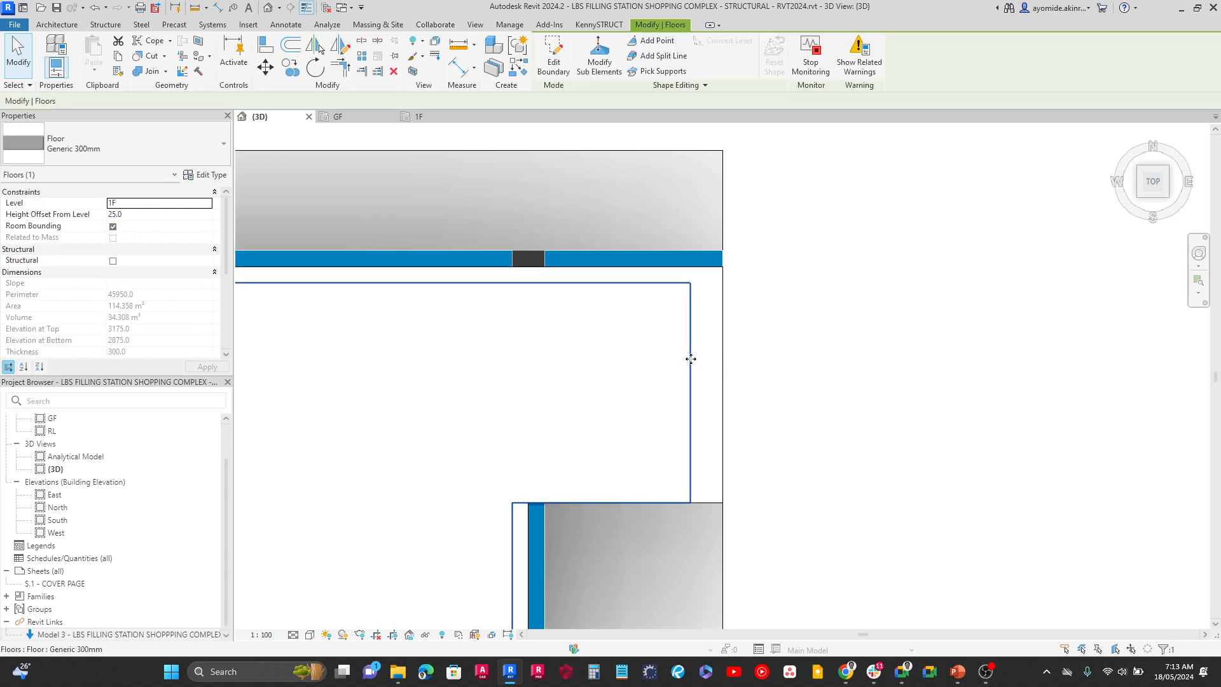
{"action": "key", "text": "Delete"}
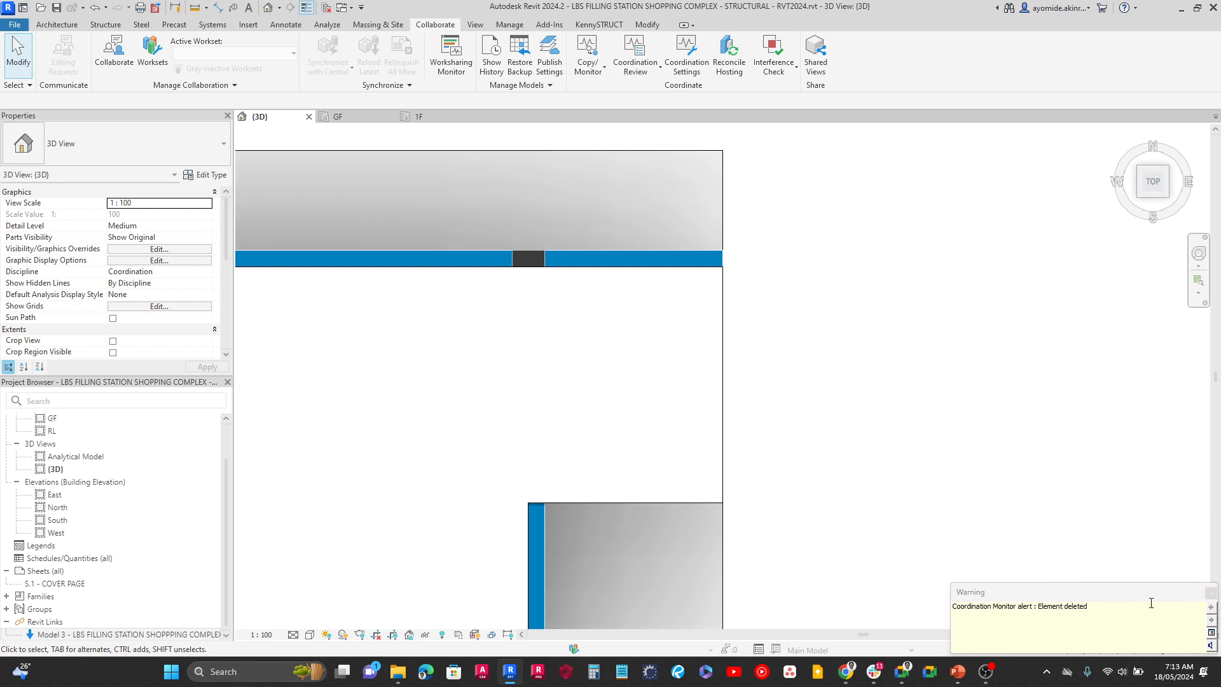
{"action": "left_click", "coordinate": [1210, 592]}
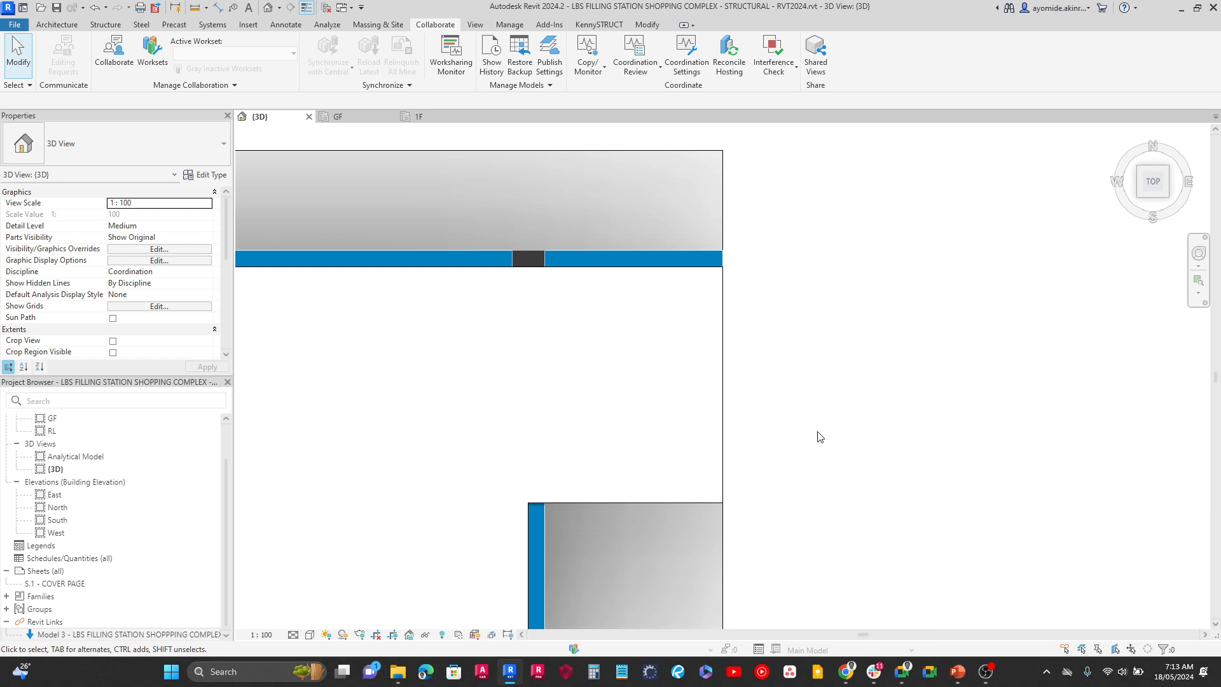
Delete the old overlapping floor slabs north of the stair opening and over the west block
{"action": "scroll", "coordinate": [821, 437], "scroll_direction": "down", "scroll_amount": 5}
{"action": "middle_click_drag", "start_coordinate": [525, 506], "coordinate": [1072, 428]}
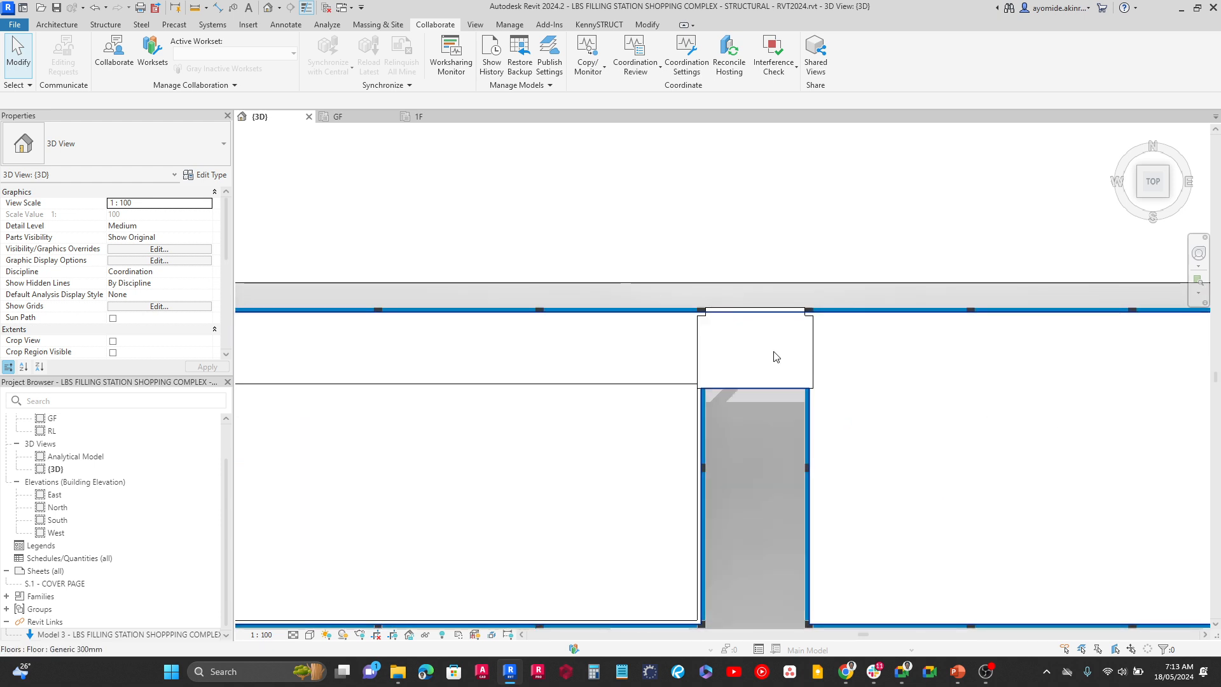
{"action": "scroll", "coordinate": [661, 343], "scroll_direction": "up", "scroll_amount": 4}
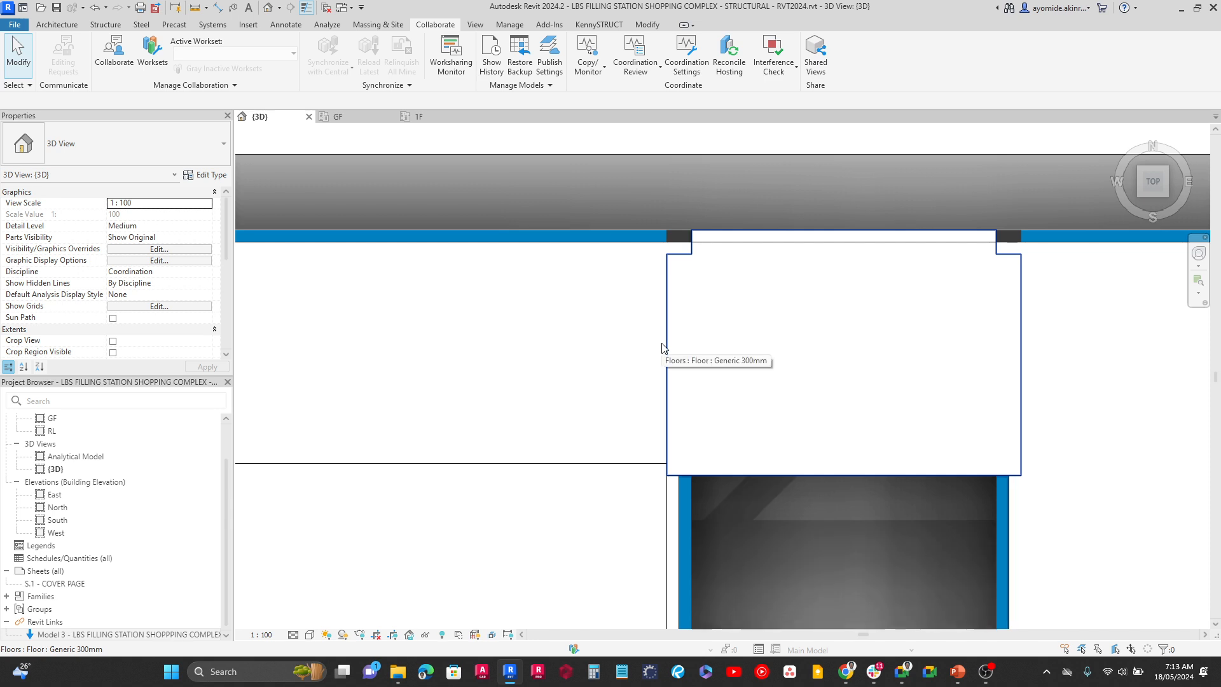
{"action": "left_click", "coordinate": [661, 347]}
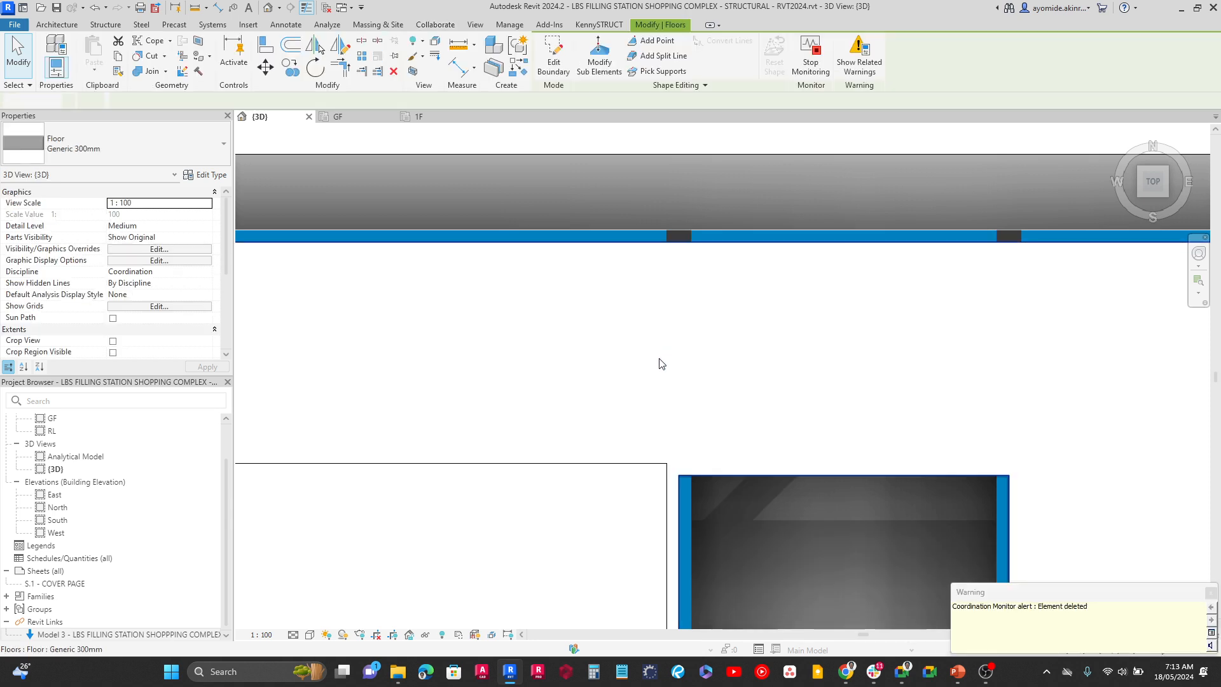
{"action": "key", "text": "Escape"}
{"action": "left_click", "coordinate": [639, 462]}
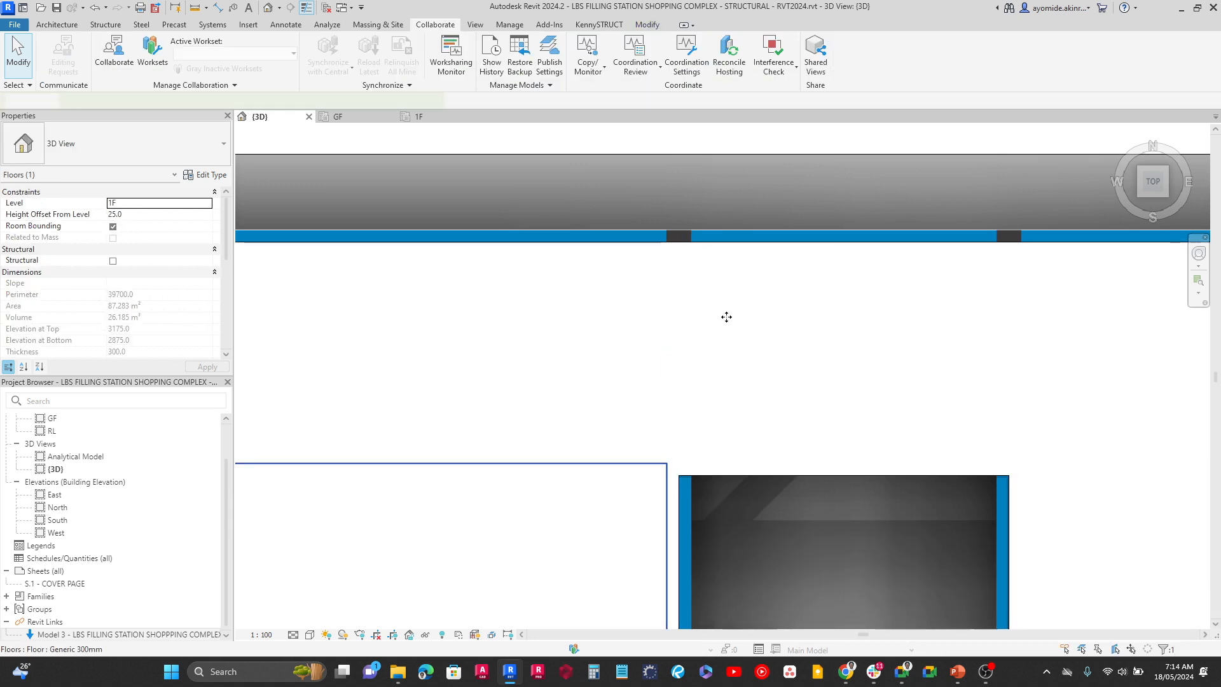
{"action": "key", "text": "Escape"}
Inspect the merged first-floor slab at its northeast projection from above and the whole structure from the southwest in an isometric view
{"action": "scroll", "coordinate": [725, 324], "scroll_direction": "down", "scroll_amount": 5}
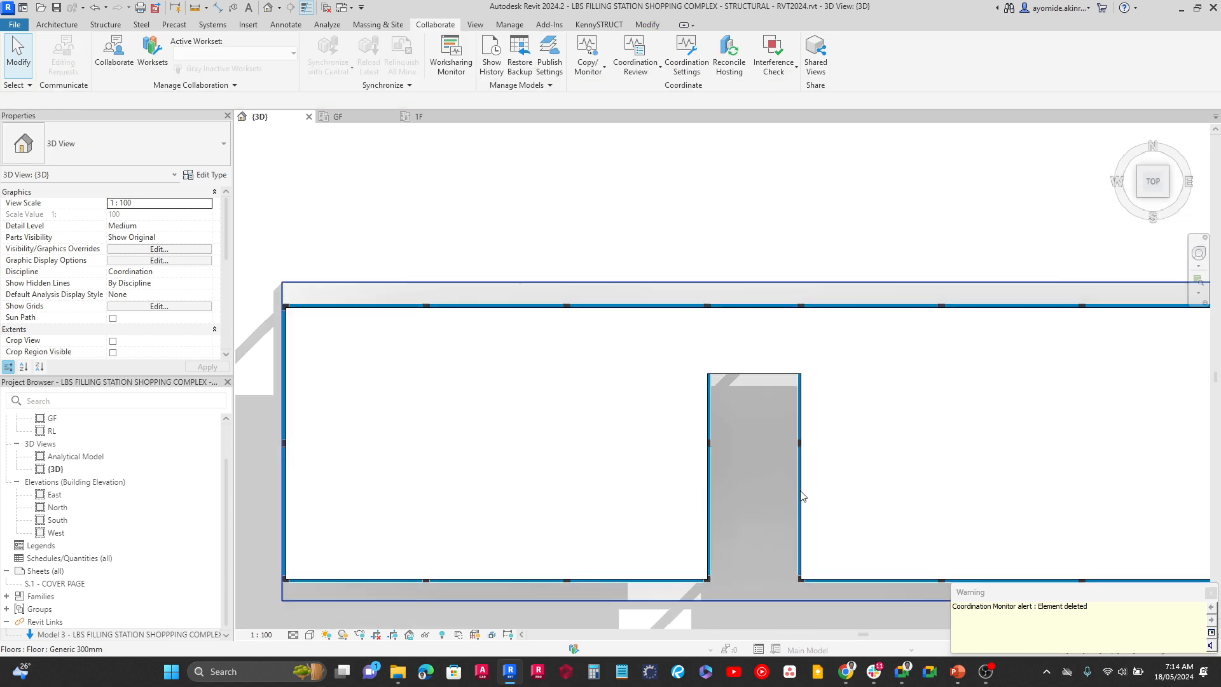
{"action": "middle_click_drag", "start_coordinate": [775, 492], "coordinate": [501, 422]}
{"action": "scroll", "coordinate": [987, 281], "scroll_direction": "up", "scroll_amount": 4}
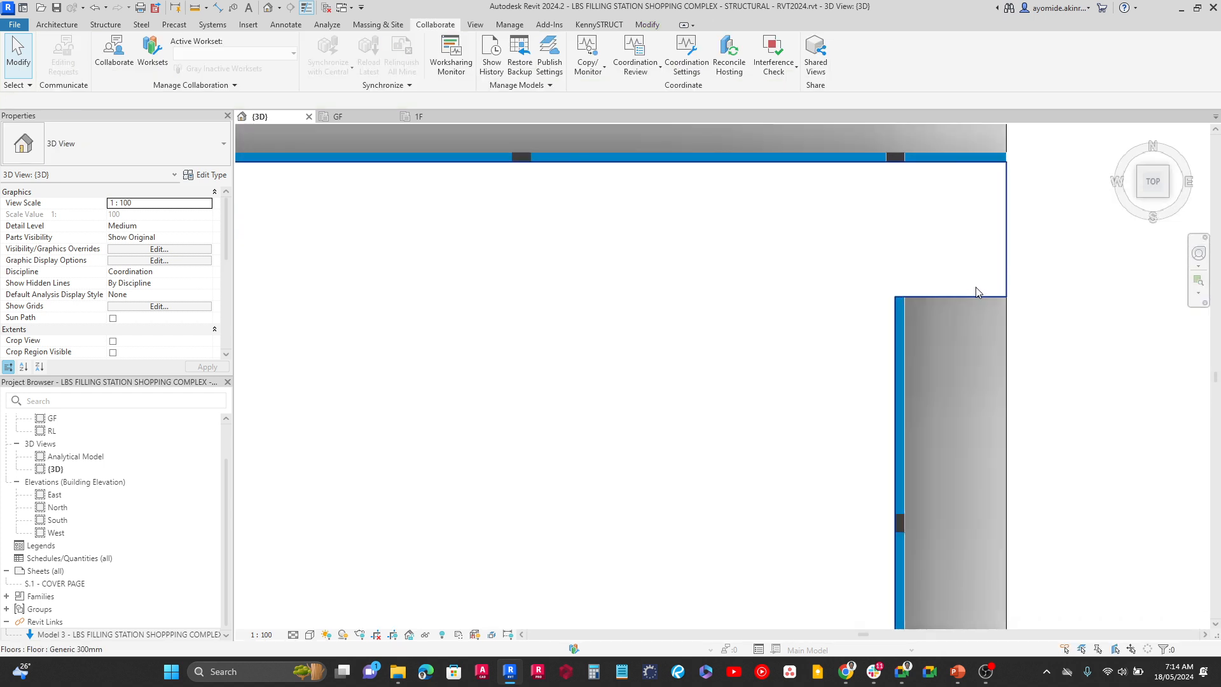
{"action": "left_click", "coordinate": [976, 290]}
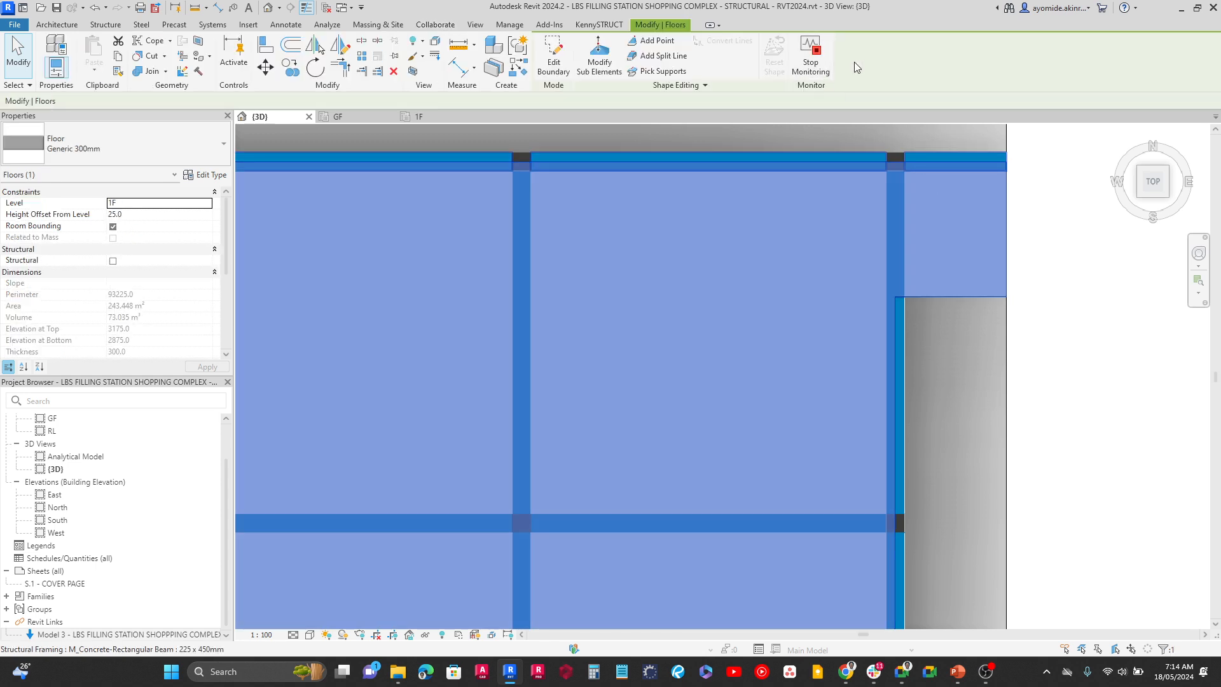
{"action": "left_click", "coordinate": [1074, 352]}
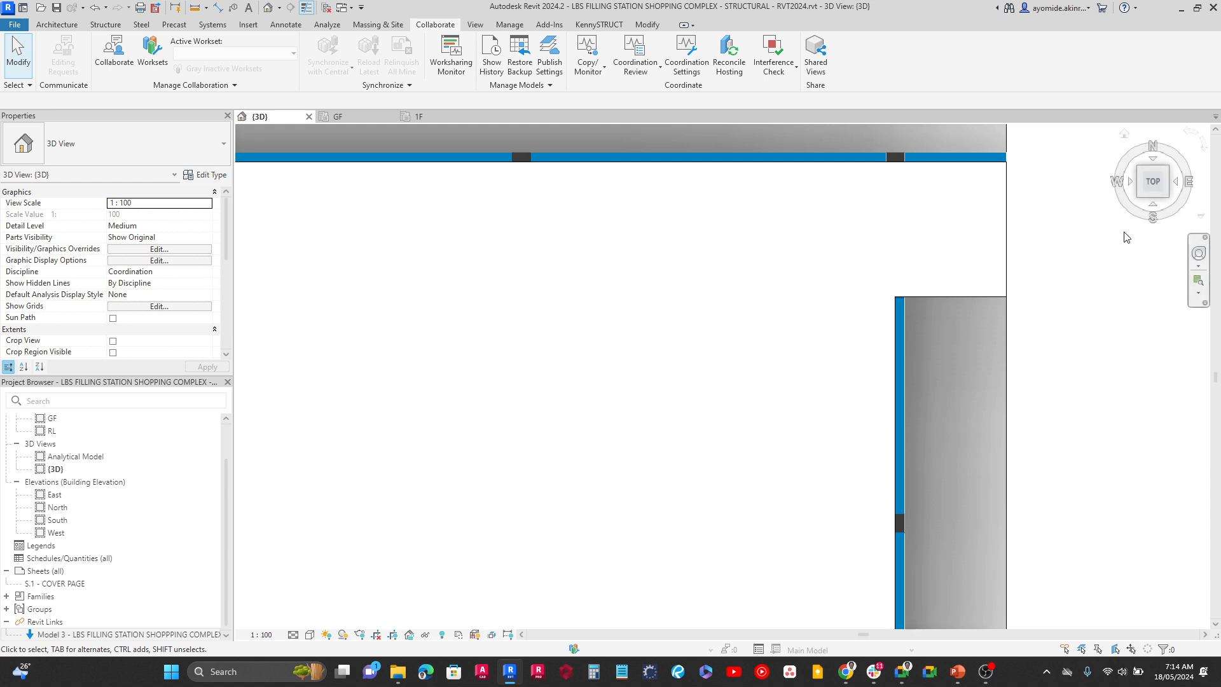
{"action": "left_click", "coordinate": [1139, 200]}
{"action": "scroll", "coordinate": [837, 493], "scroll_direction": "up", "scroll_amount": 4}
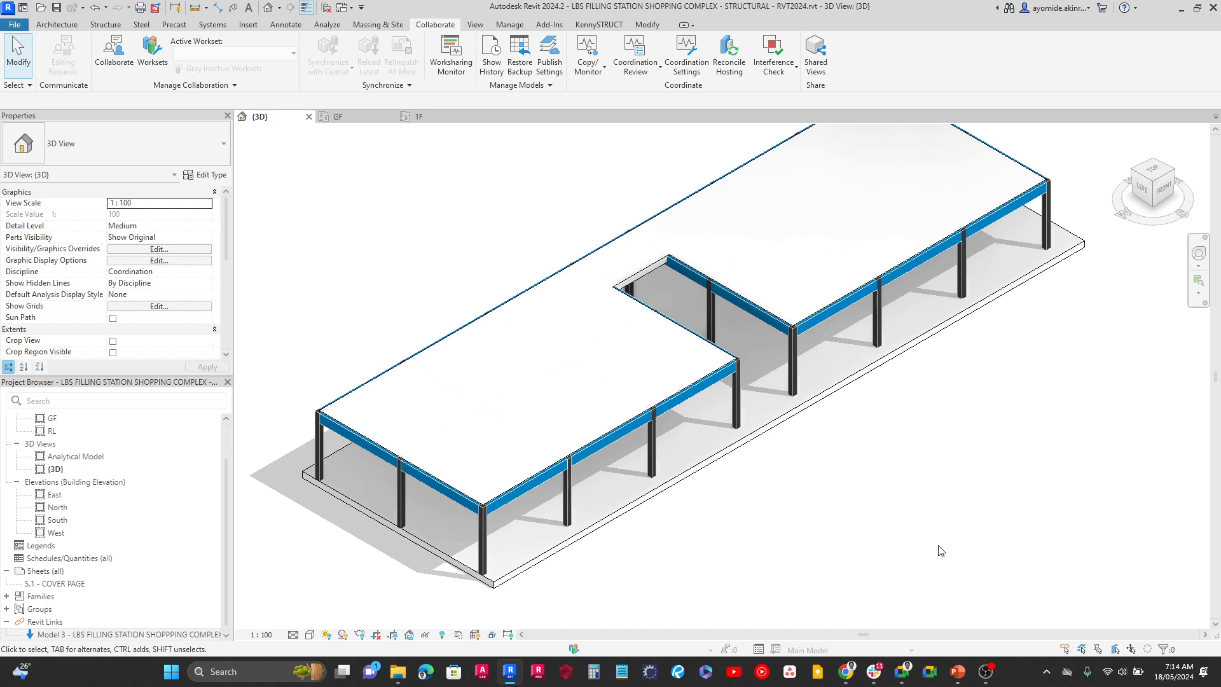
{"action": "middle_click_drag", "start_coordinate": [942, 551], "coordinate": [924, 570]}
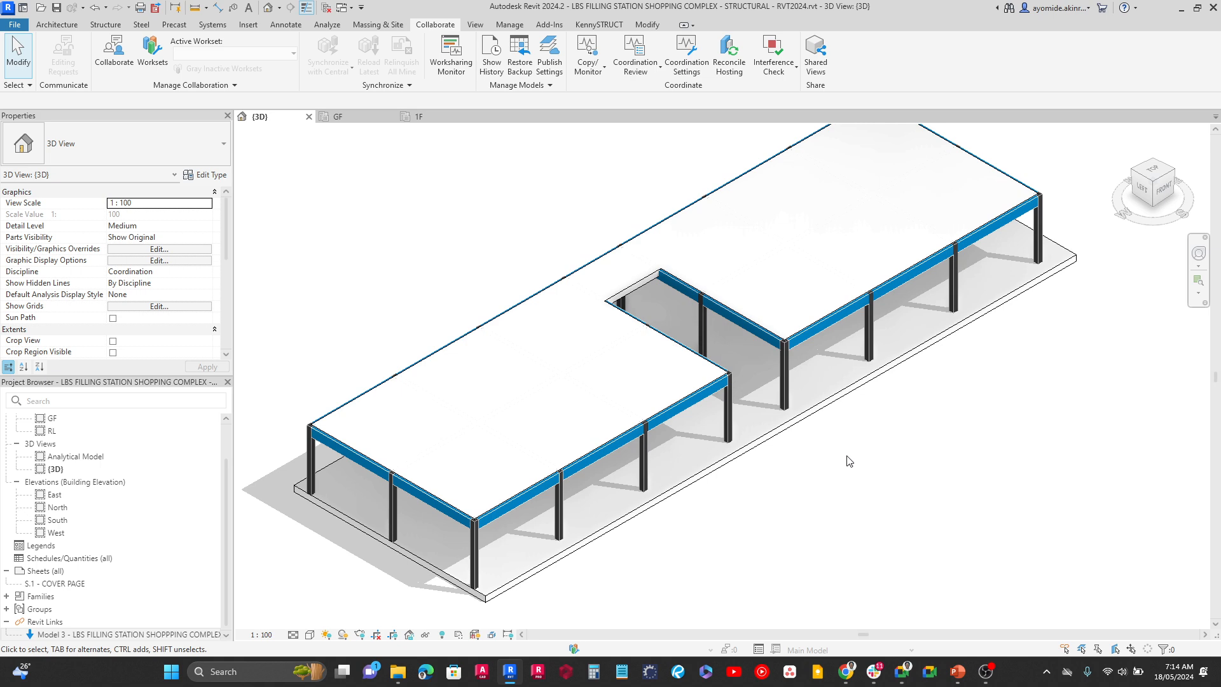
Override the floor category's graphics in the 3D view with a surface transparency of 40
{"action": "left_click", "coordinate": [526, 375]}
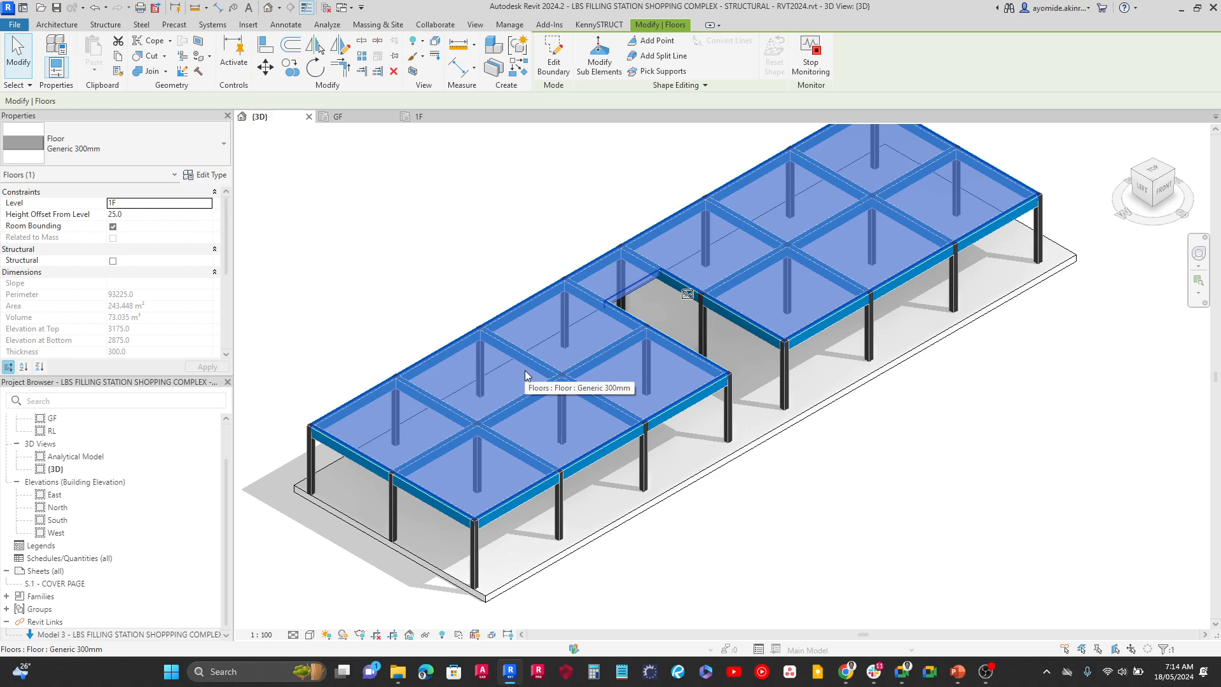
{"action": "right_click", "coordinate": [525, 372]}
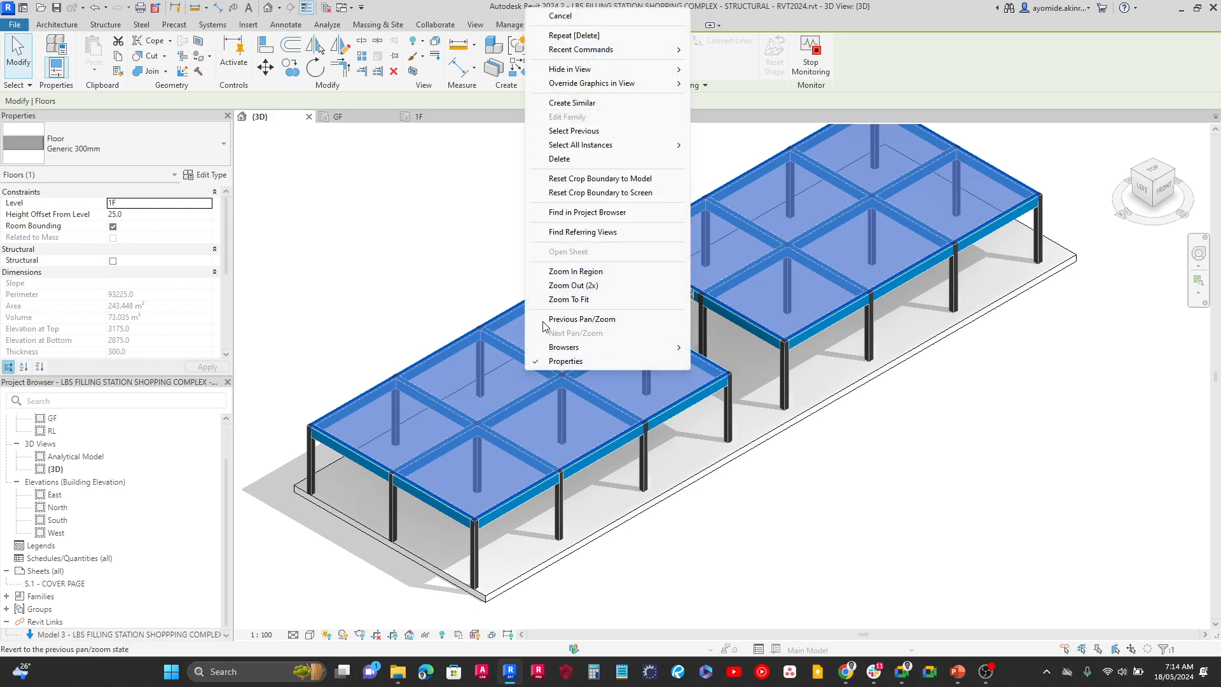
{"action": "mouse_move", "coordinate": [613, 89]}
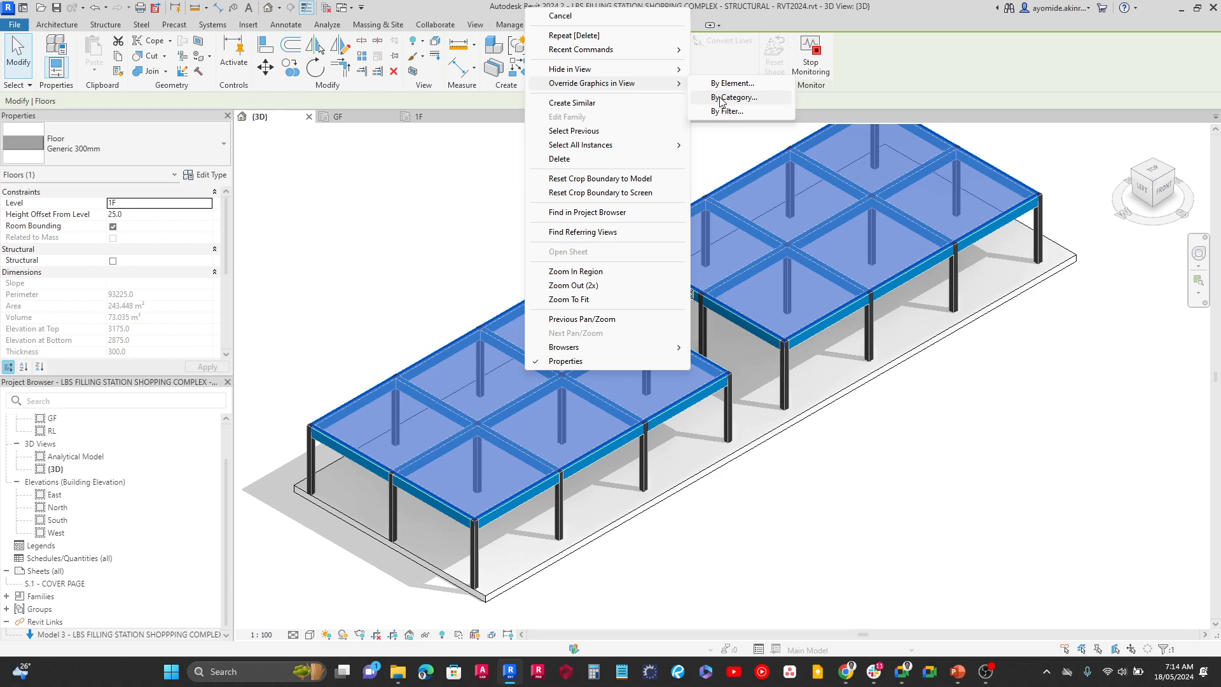
{"action": "left_click", "coordinate": [720, 97]}
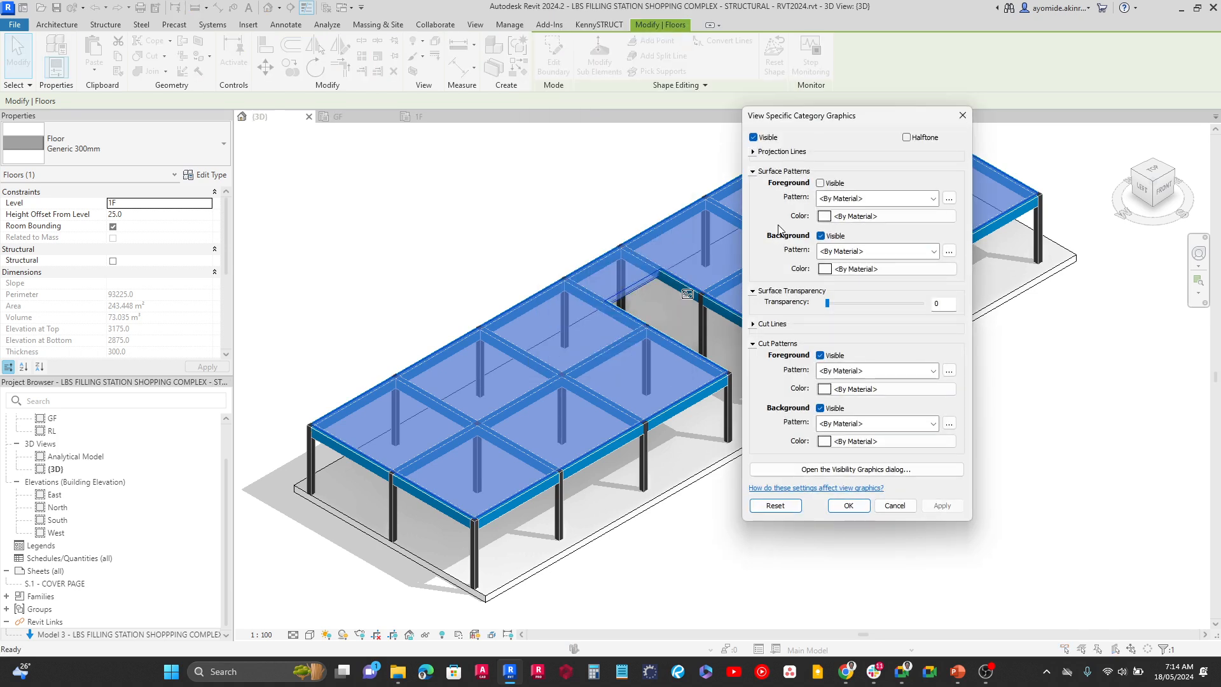
{"action": "left_click", "coordinate": [850, 302]}
{"action": "left_click", "coordinate": [953, 506]}
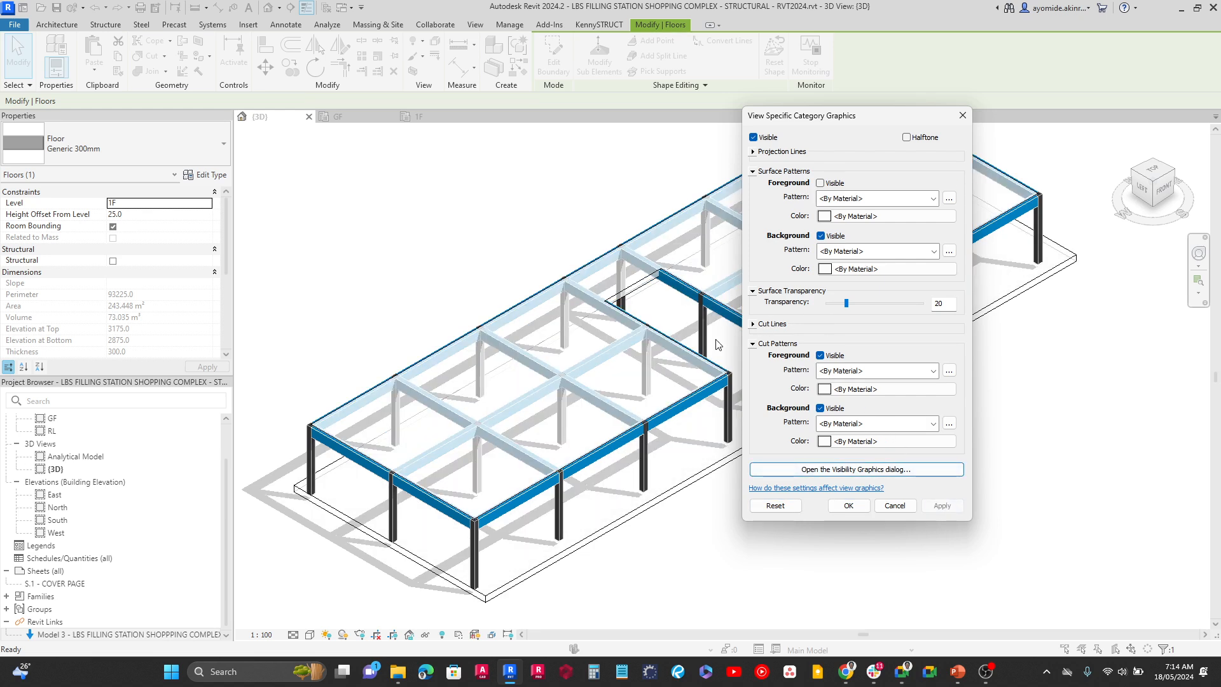
{"action": "left_click", "coordinate": [863, 304]}
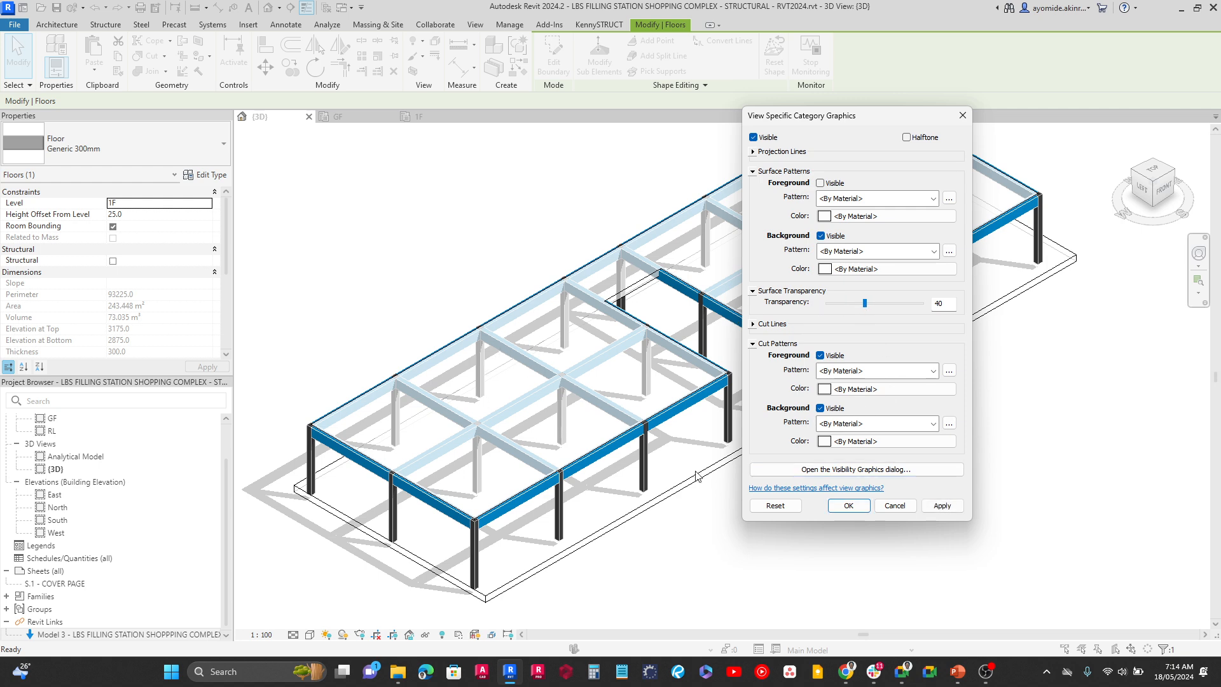
{"action": "left_click", "coordinate": [935, 508]}
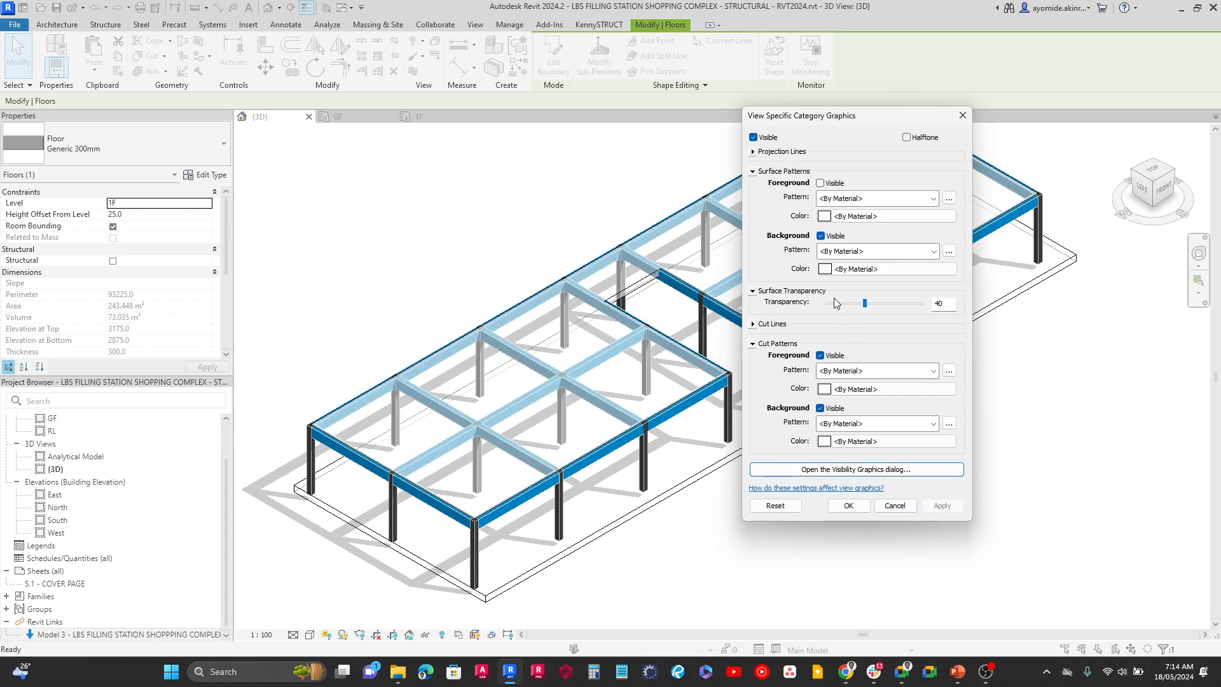
Set the floor category's surface foreground pattern to solid fill with colour RGB 192-192-192
{"action": "left_click", "coordinate": [858, 199]}
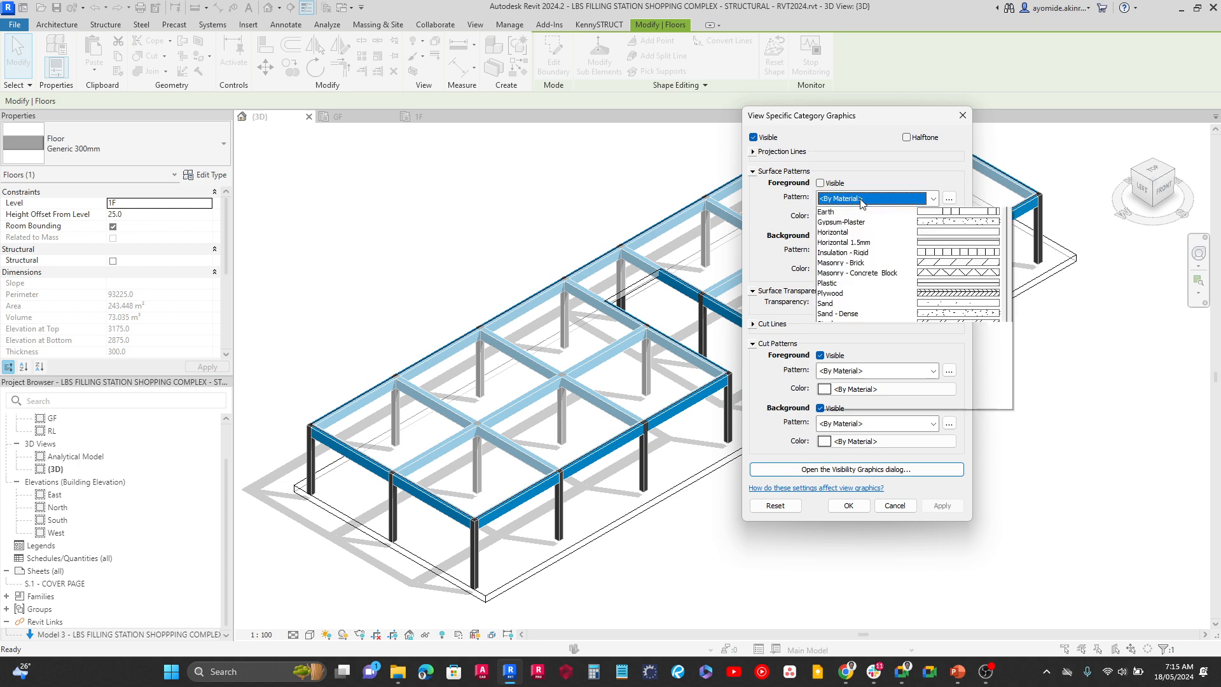
{"action": "left_click", "coordinate": [859, 223]}
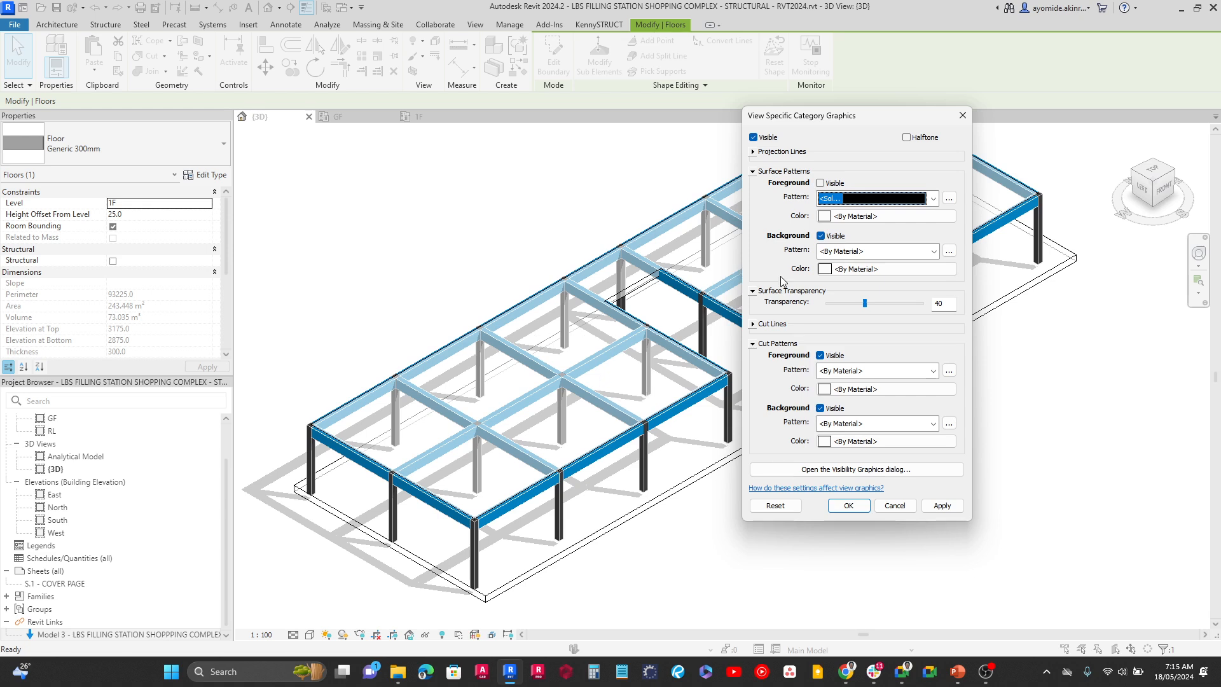
{"action": "left_click", "coordinate": [856, 217]}
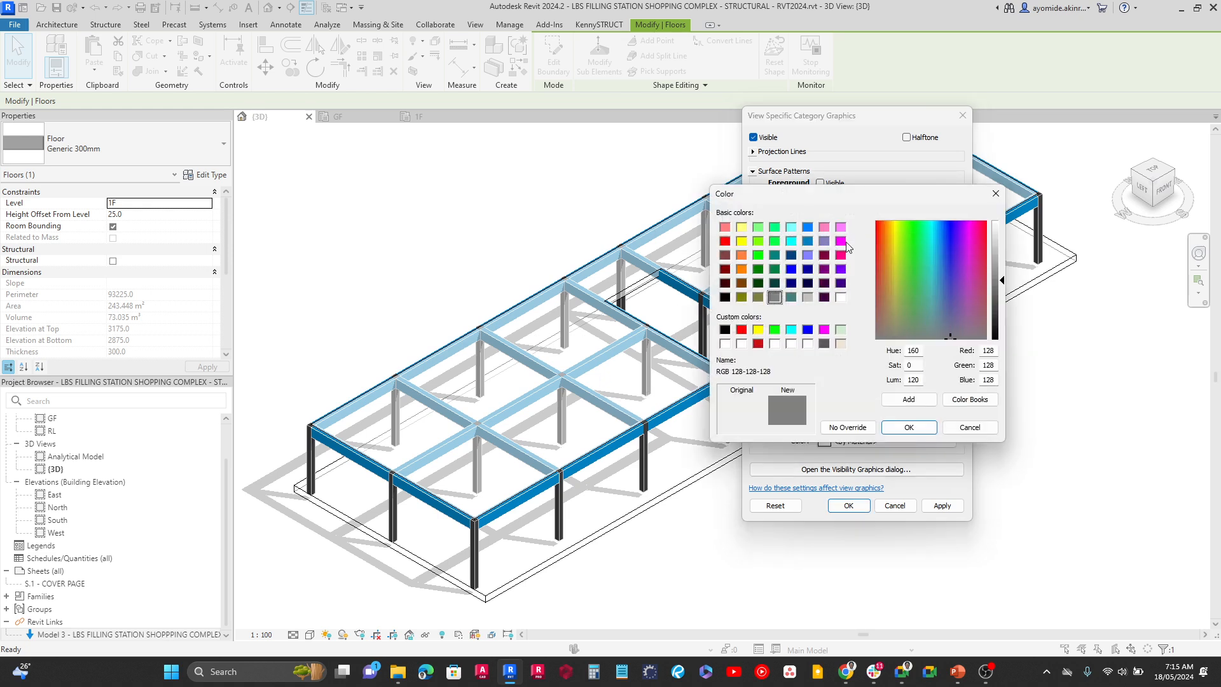
{"action": "left_click", "coordinate": [807, 297]}
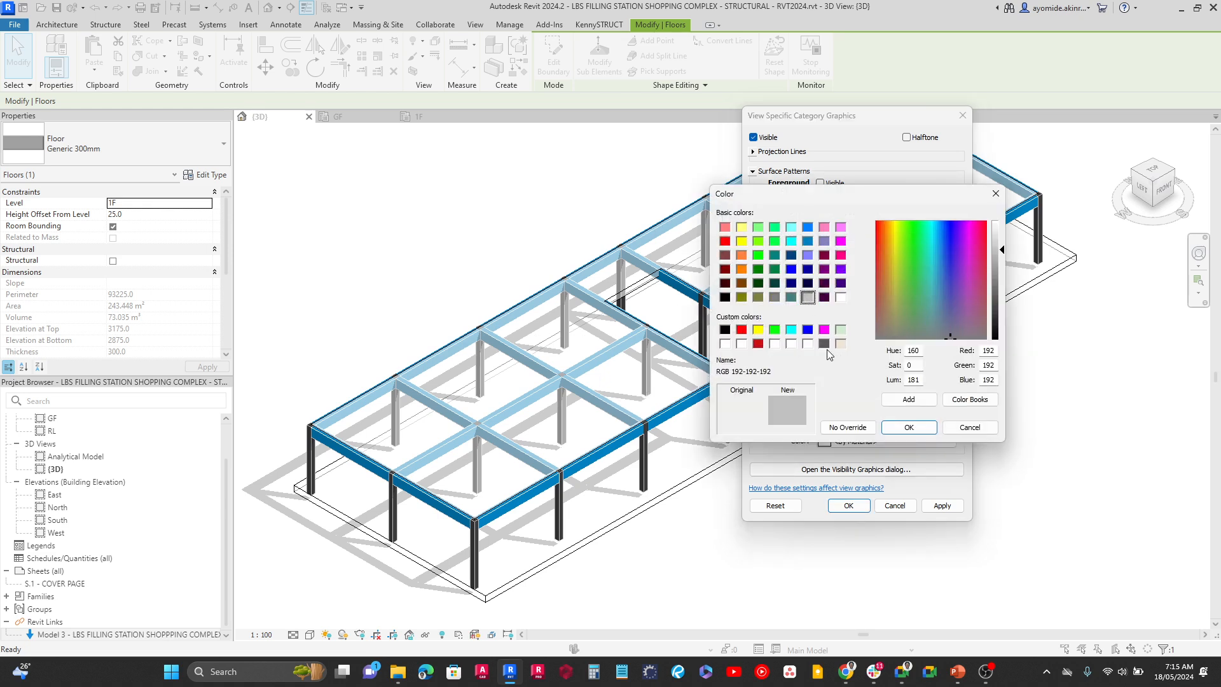
{"action": "left_click", "coordinate": [893, 432]}
{"action": "left_click", "coordinate": [938, 507]}
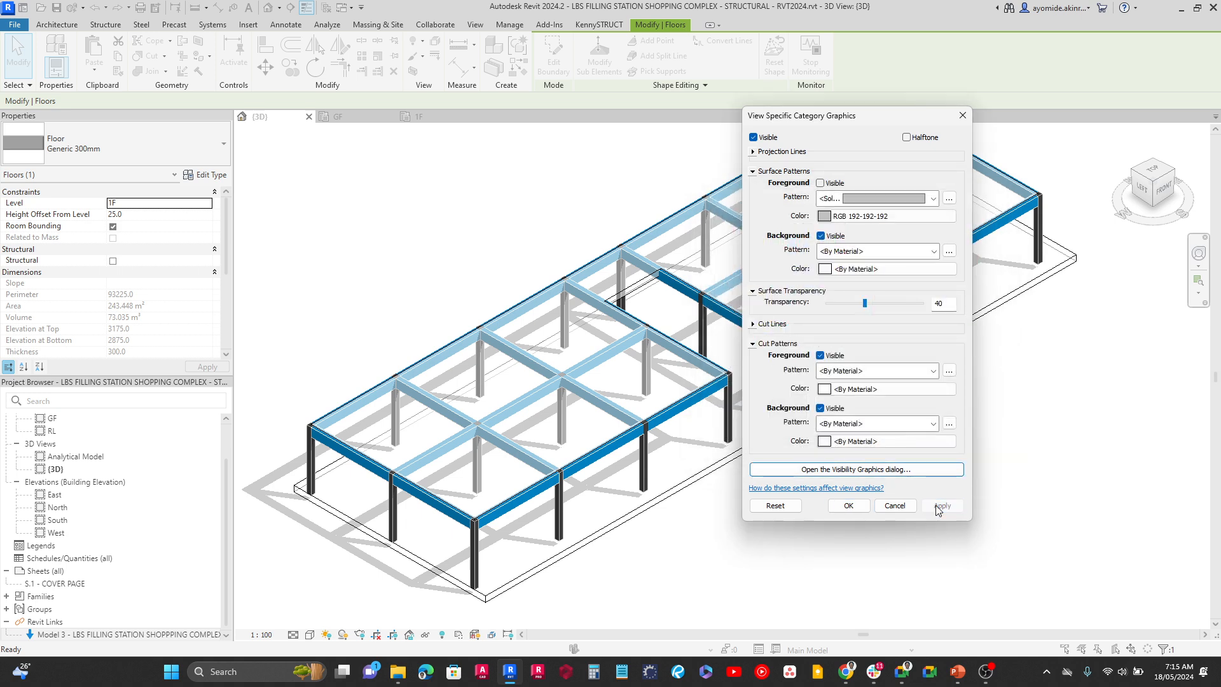
Change the surface foreground colour to RGB 128-128-128 and make the foreground pattern visible for floors
{"action": "left_click", "coordinate": [837, 216]}
{"action": "left_click", "coordinate": [776, 297]}
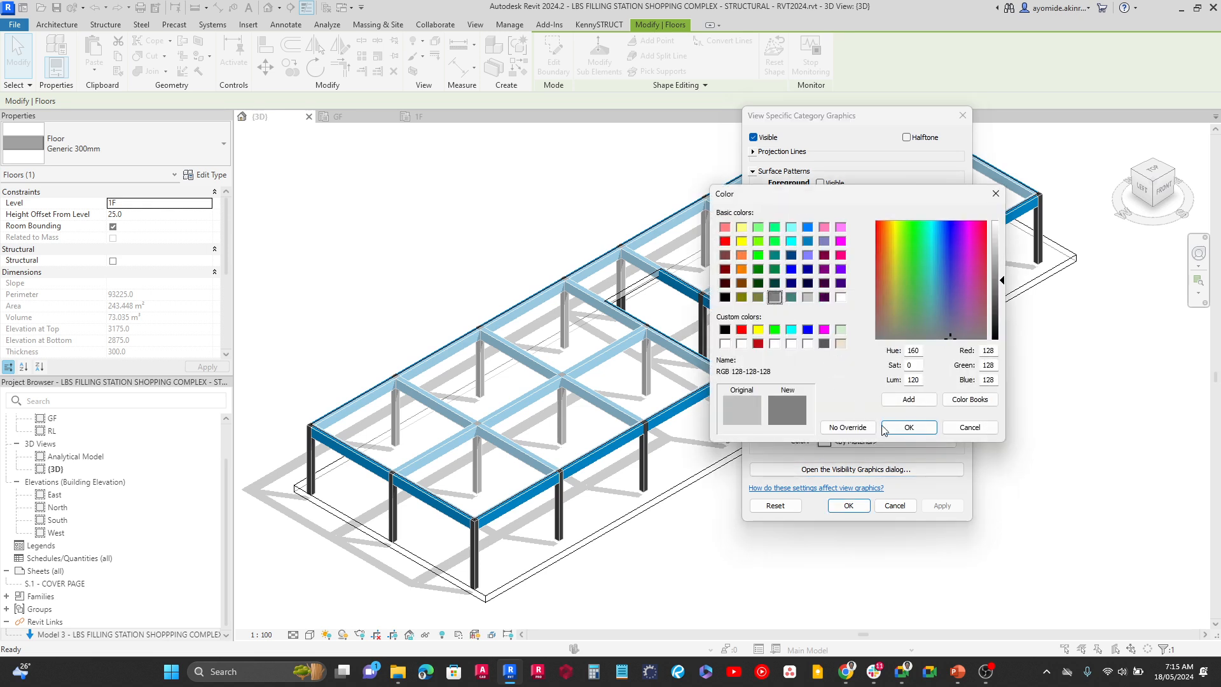
{"action": "key", "text": "Return"}
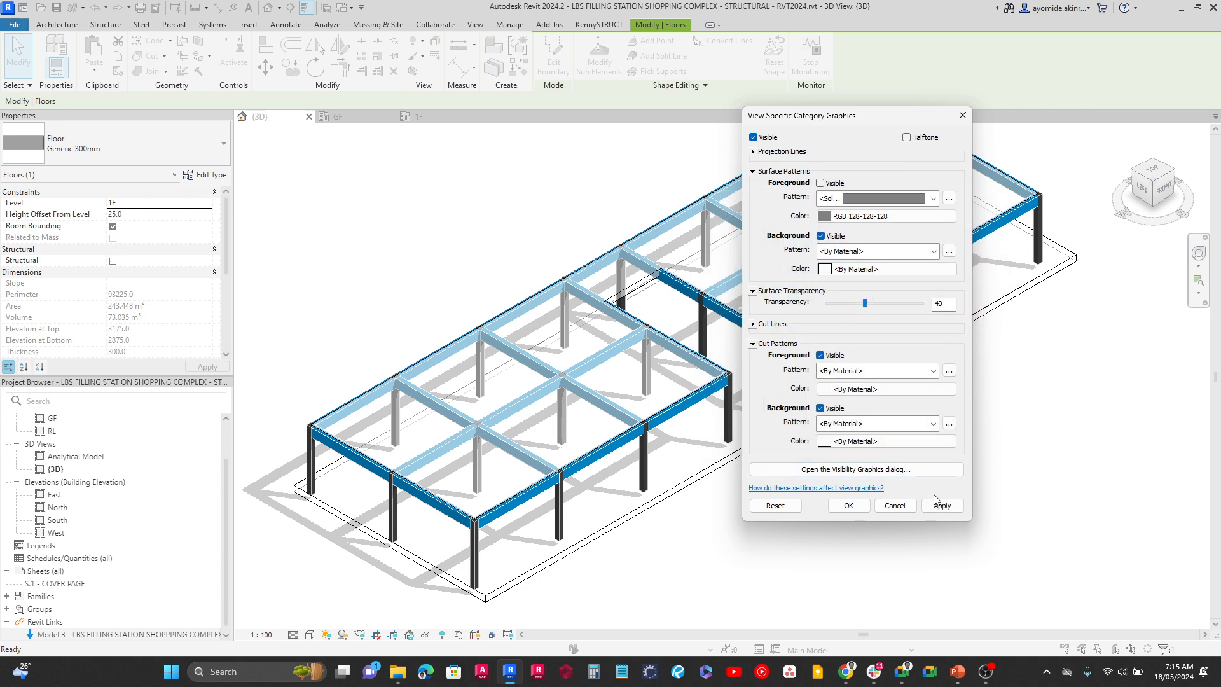
{"action": "left_click", "coordinate": [937, 505]}
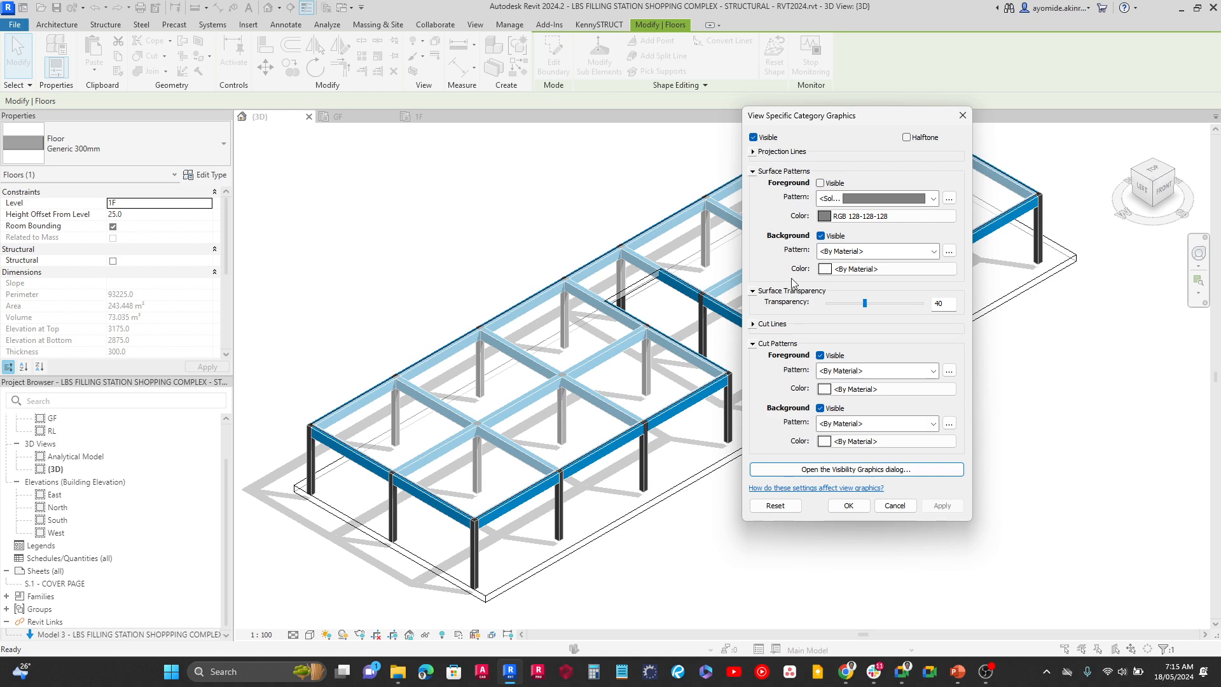
{"action": "left_click", "coordinate": [820, 184]}
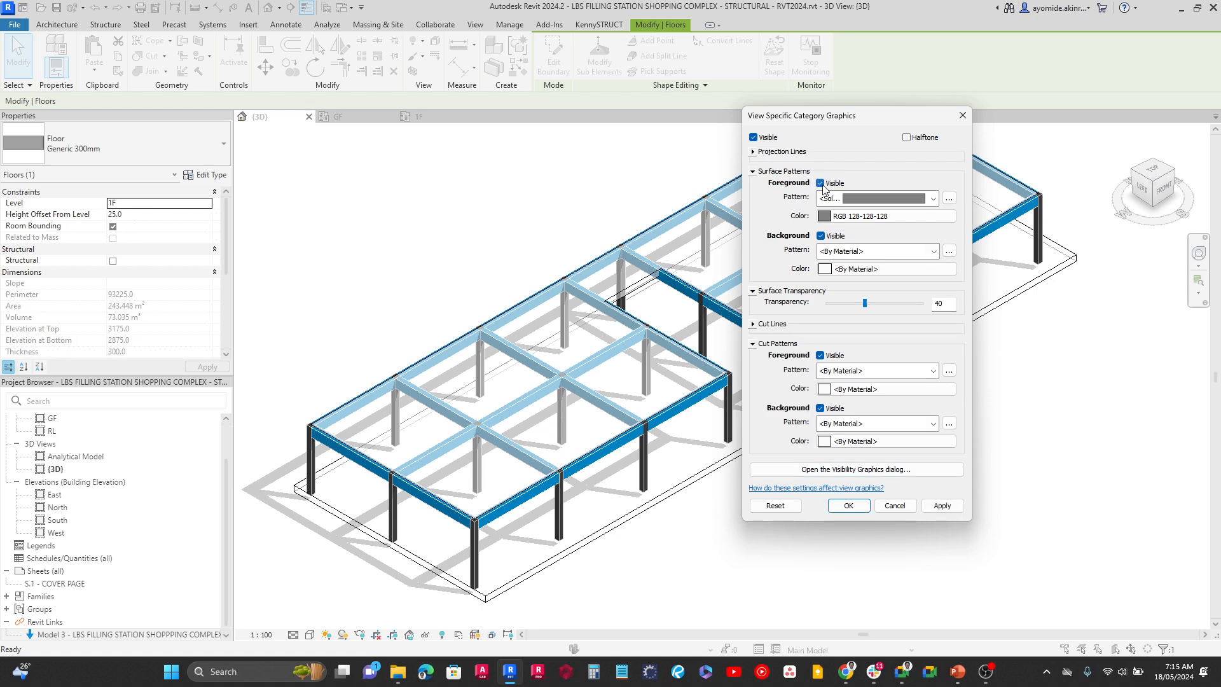
{"action": "left_click", "coordinate": [942, 506]}
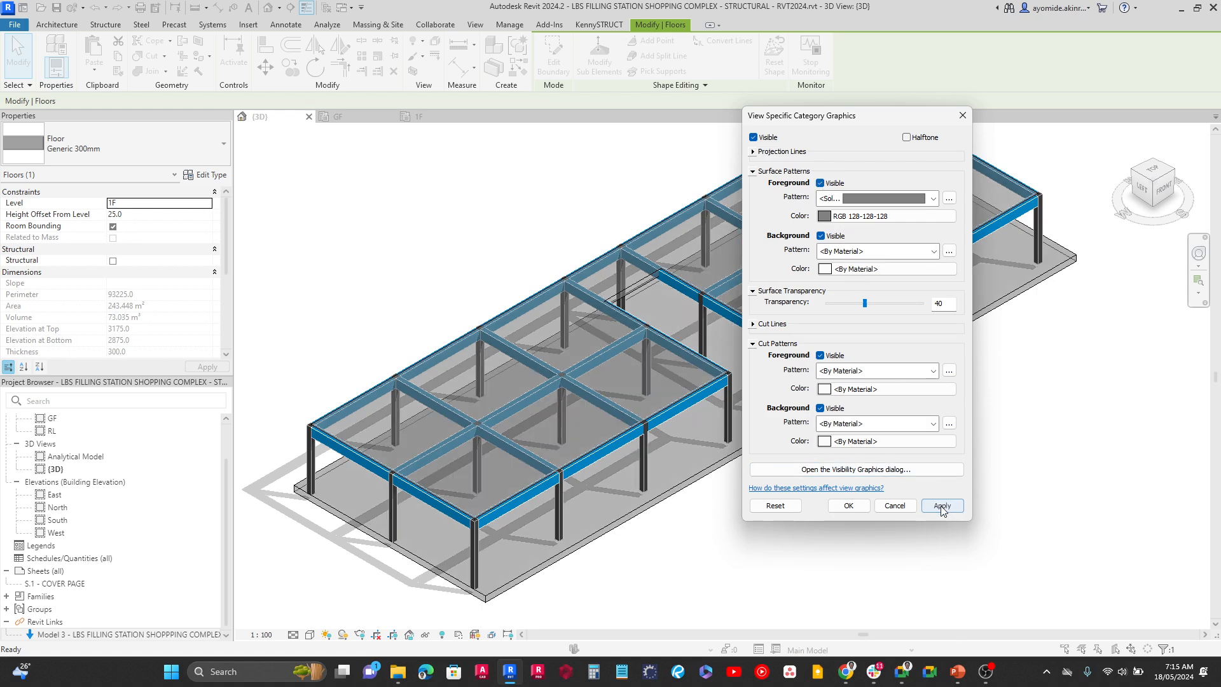
Change the floor category's surface foreground colour to RGB 192-192-192 and apply it to the 3D view
{"action": "left_click", "coordinate": [836, 216]}
{"action": "left_click", "coordinate": [809, 297]}
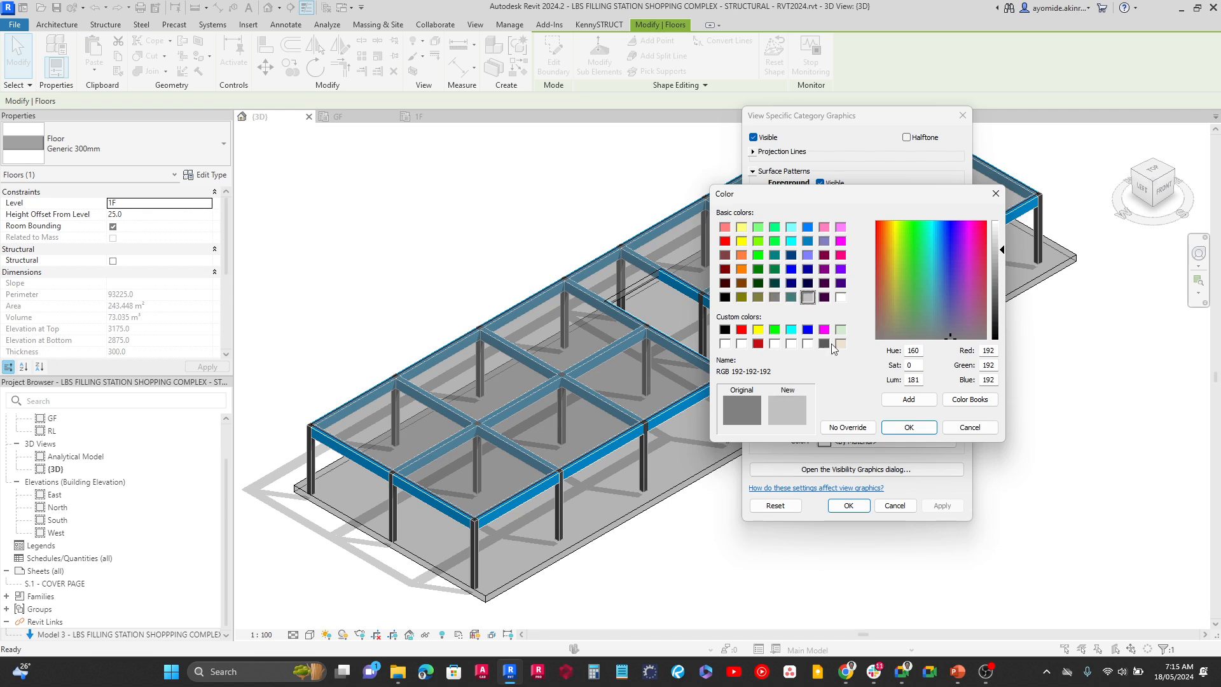
{"action": "key", "text": "Return"}
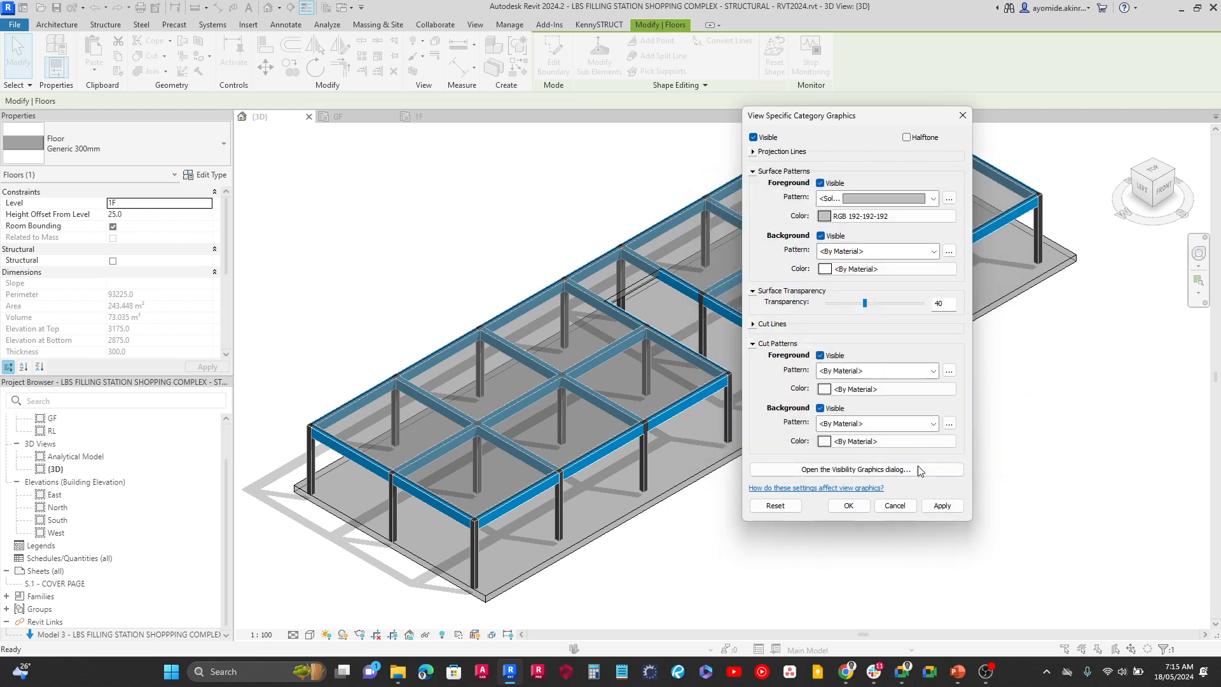
{"action": "left_click", "coordinate": [936, 506]}
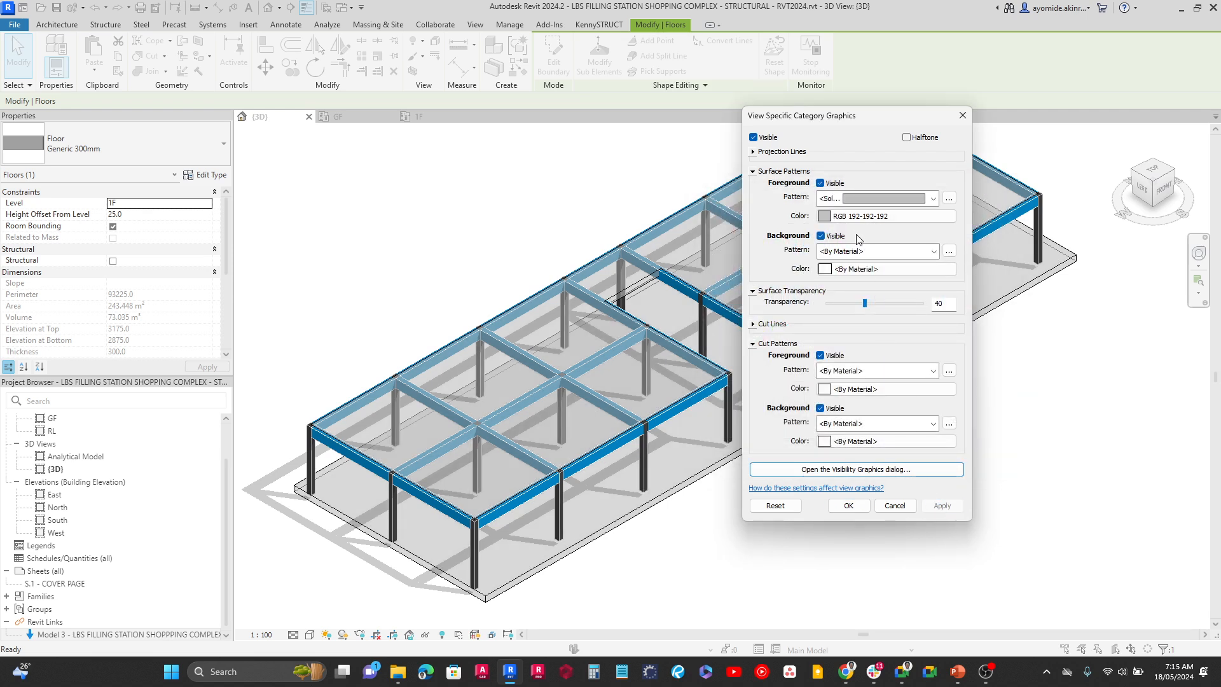
Lighten the floor category's surface foreground colour to RGB 238-238-238 and apply the override
{"action": "left_click", "coordinate": [885, 216]}
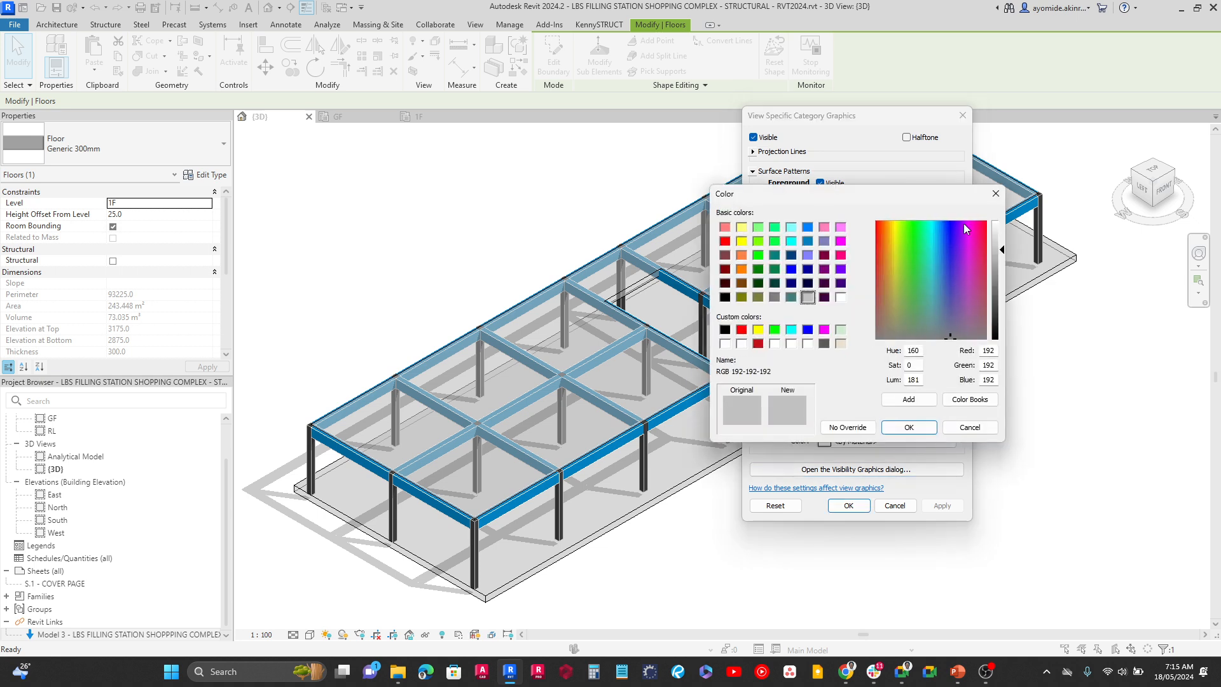
{"action": "left_click", "coordinate": [995, 231]}
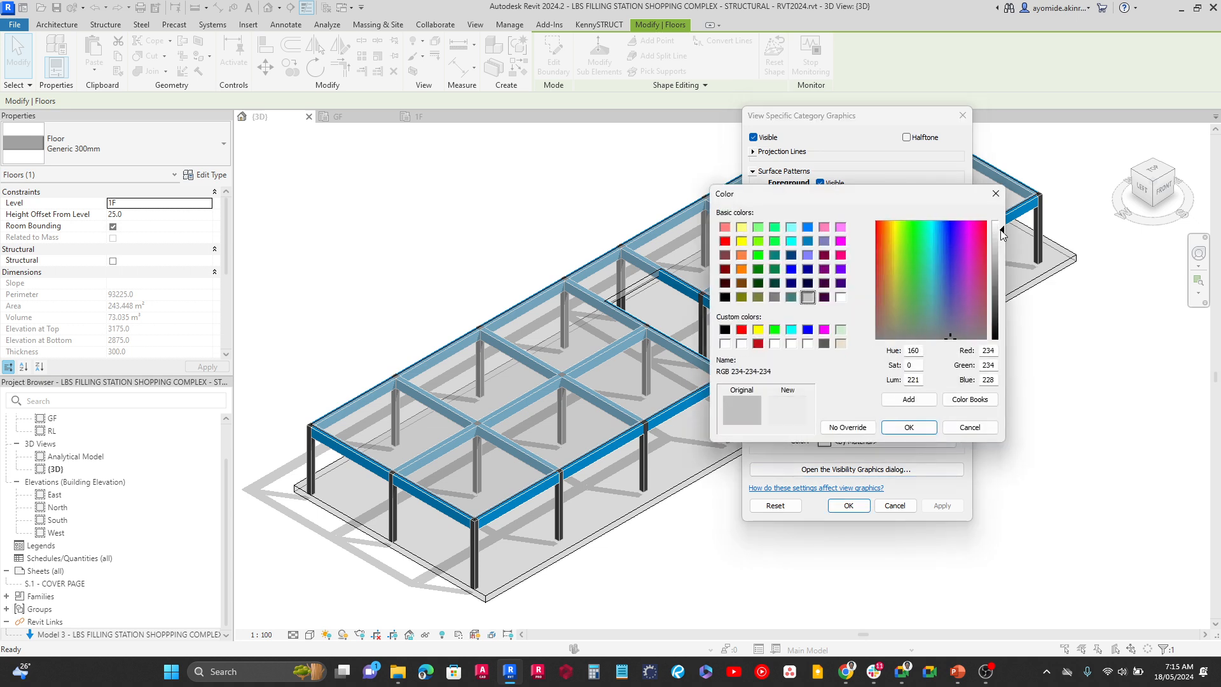
{"action": "left_click", "coordinate": [909, 428]}
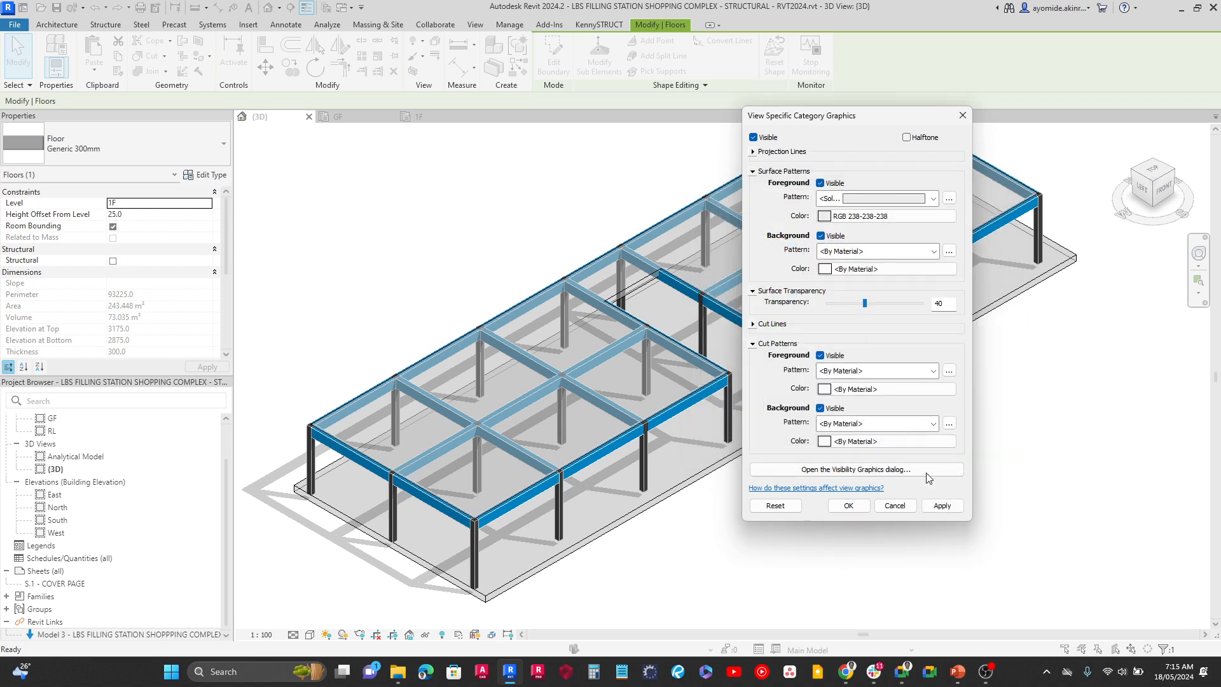
{"action": "left_click", "coordinate": [942, 506]}
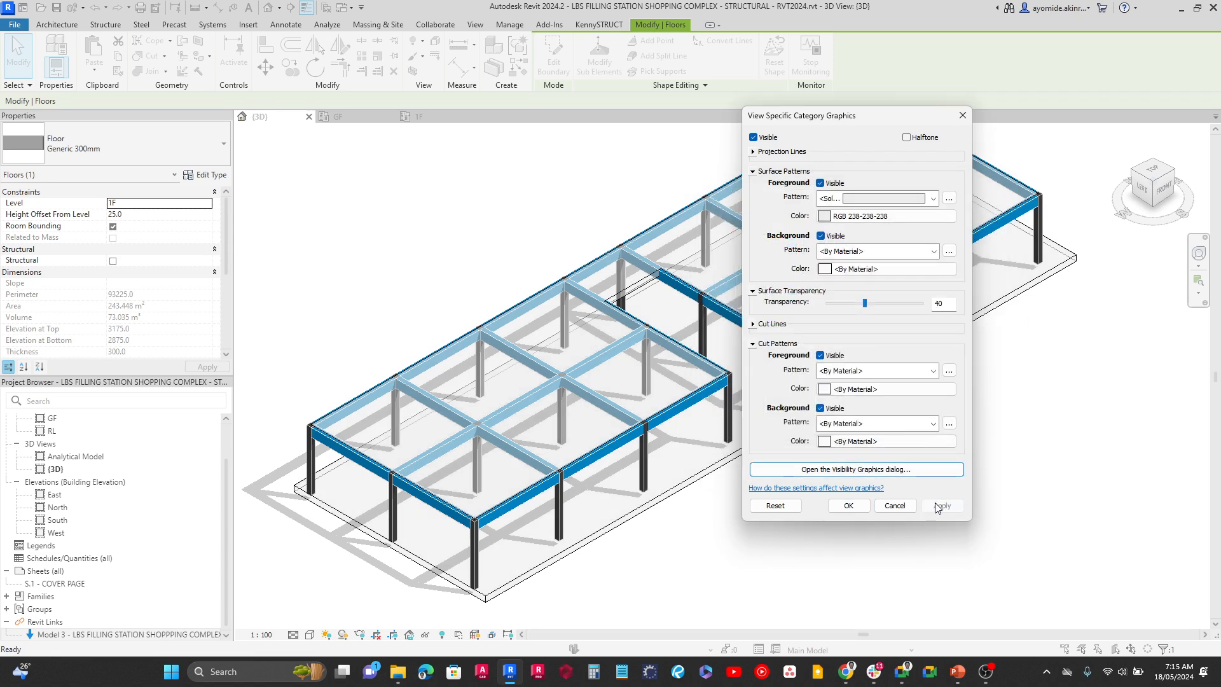
Override the floor category's projection lines with a solid pattern and colour RGB 192-192-192
{"action": "left_click", "coordinate": [752, 152]}
{"action": "left_click", "coordinate": [846, 168]}
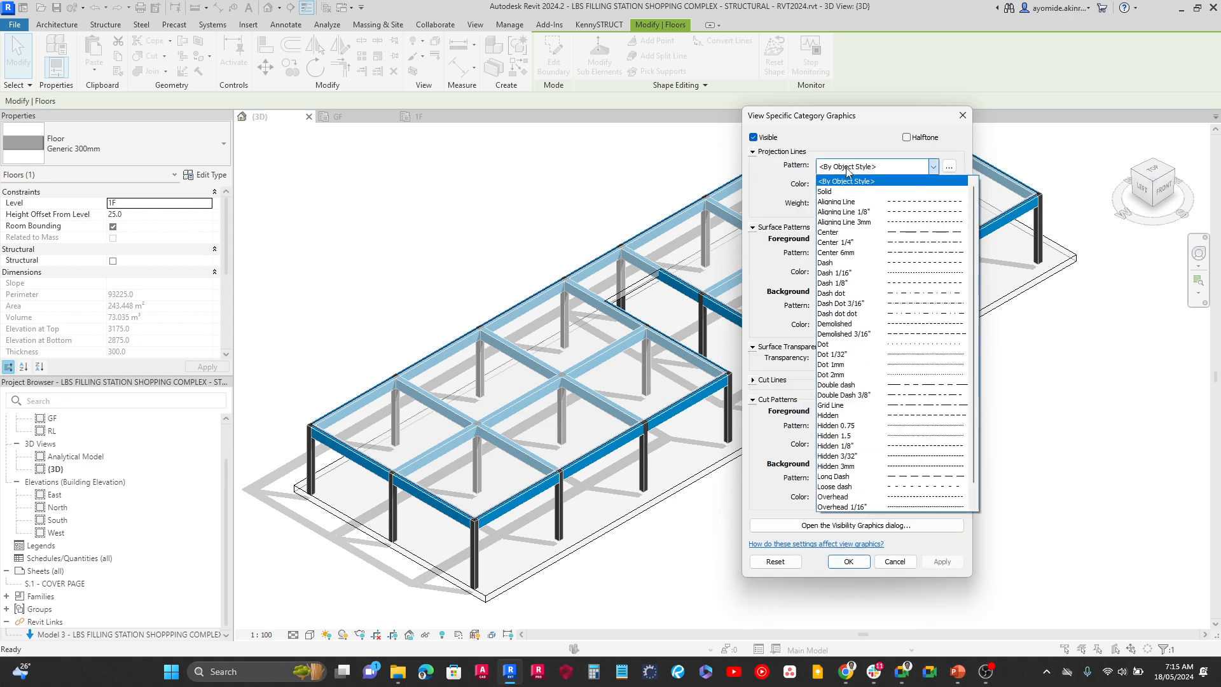
{"action": "left_click", "coordinate": [846, 191]}
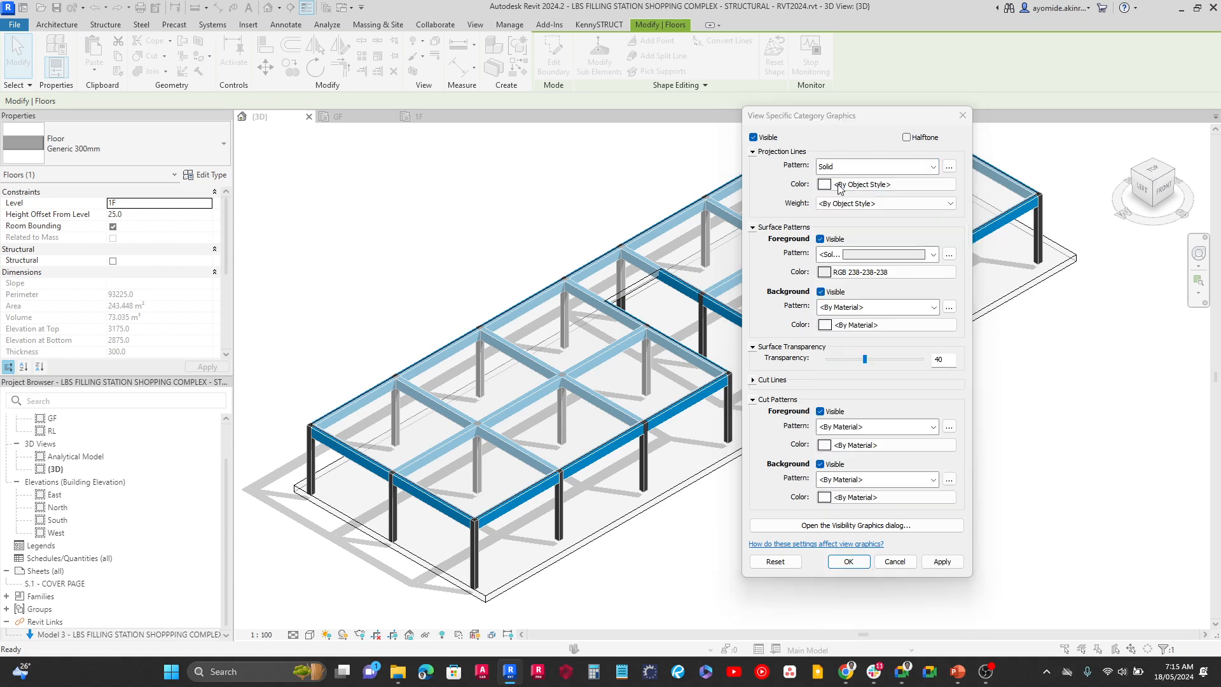
{"action": "left_click", "coordinate": [838, 186]}
{"action": "left_click", "coordinate": [808, 325]}
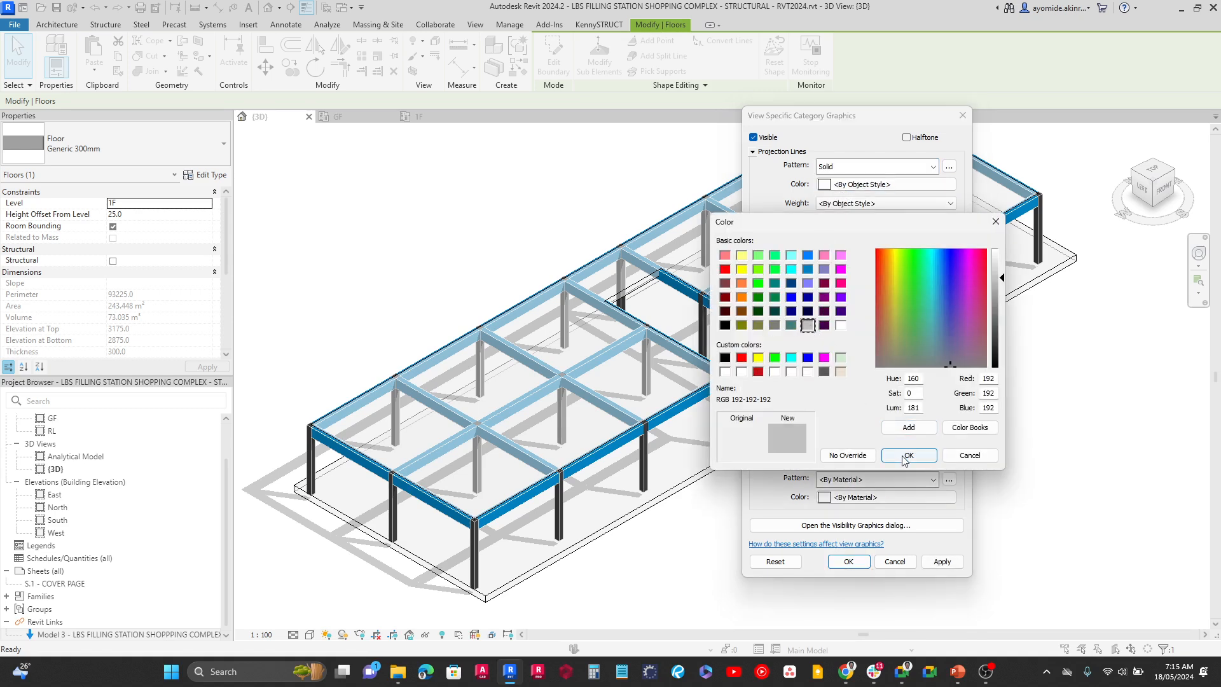
{"action": "key", "text": "Return"}
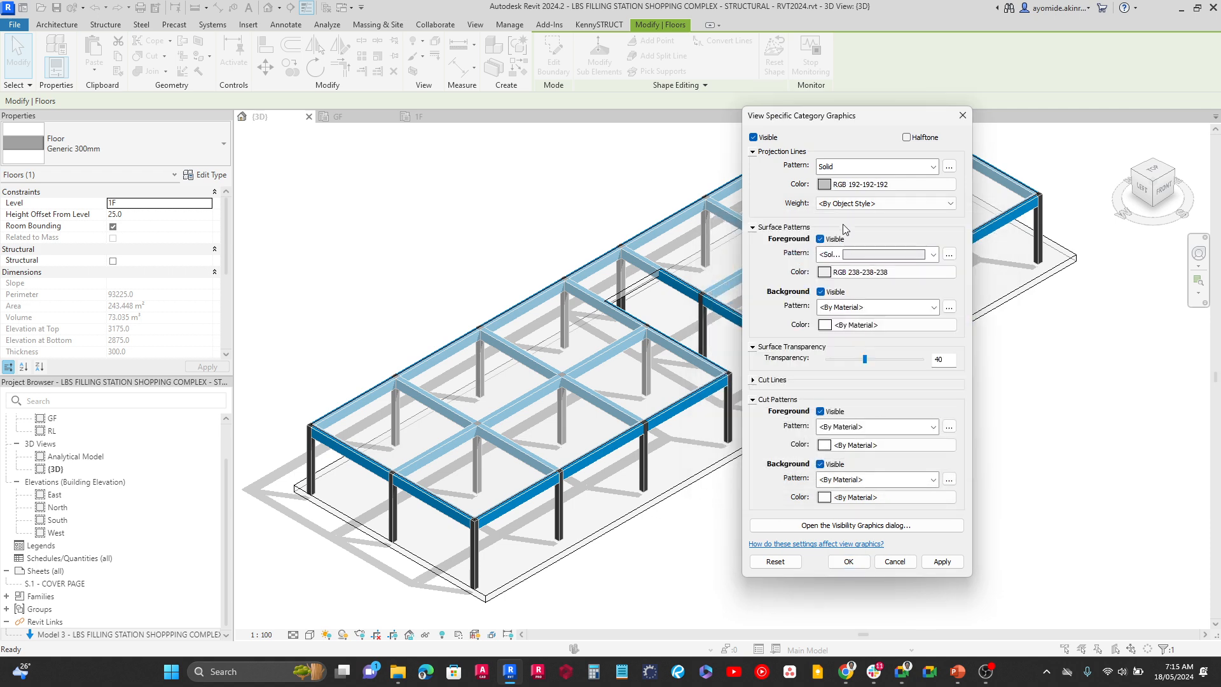
Set the floors' projection line weight to 1, apply the category overrides and deselect the slab
{"action": "left_click", "coordinate": [847, 203]}
{"action": "left_click", "coordinate": [844, 223]}
{"action": "left_click", "coordinate": [937, 562]}
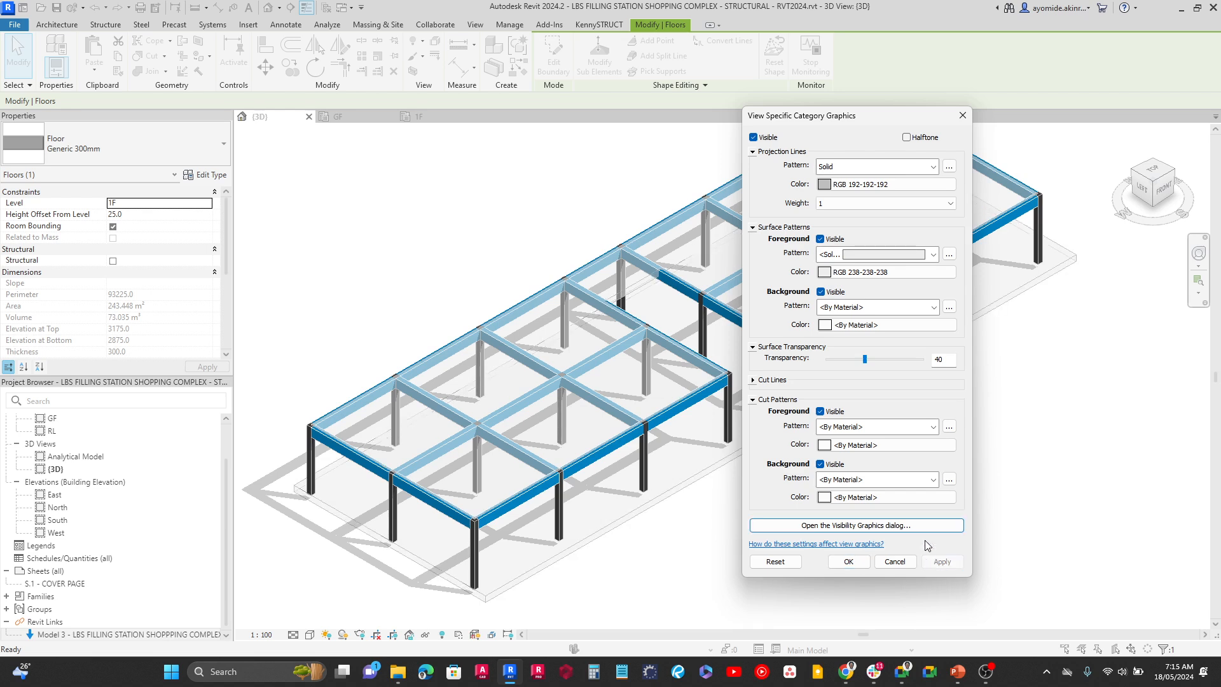
{"action": "left_click", "coordinate": [850, 564]}
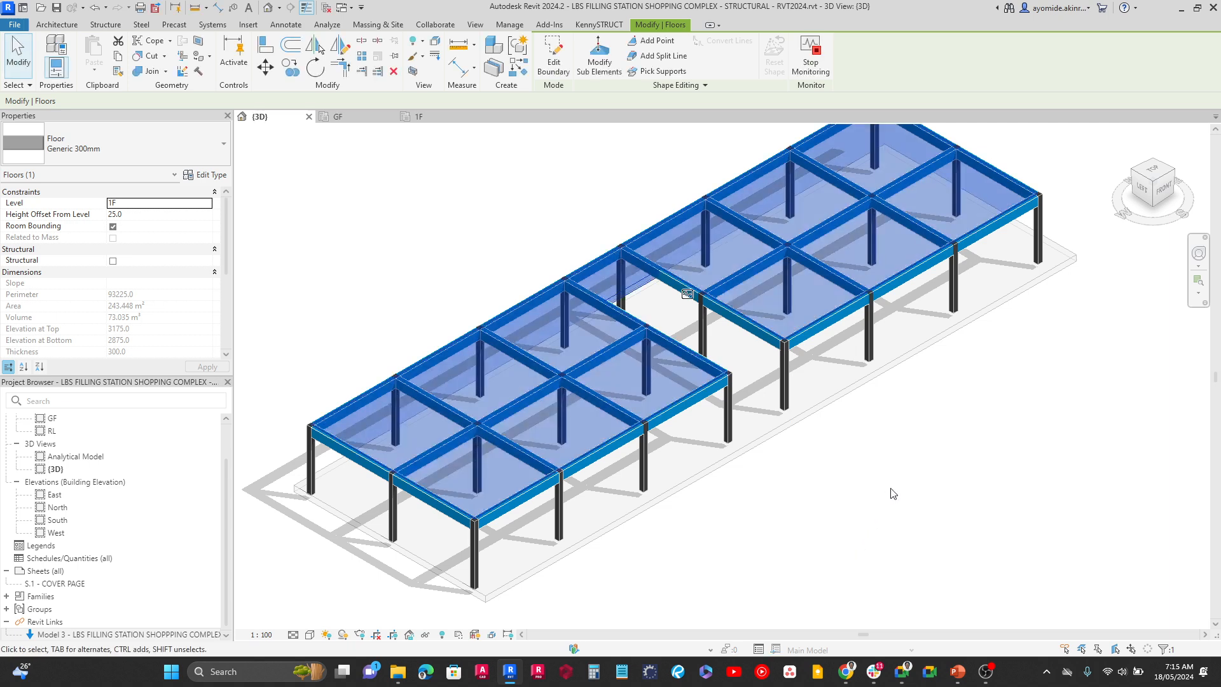
{"action": "left_click", "coordinate": [917, 459]}
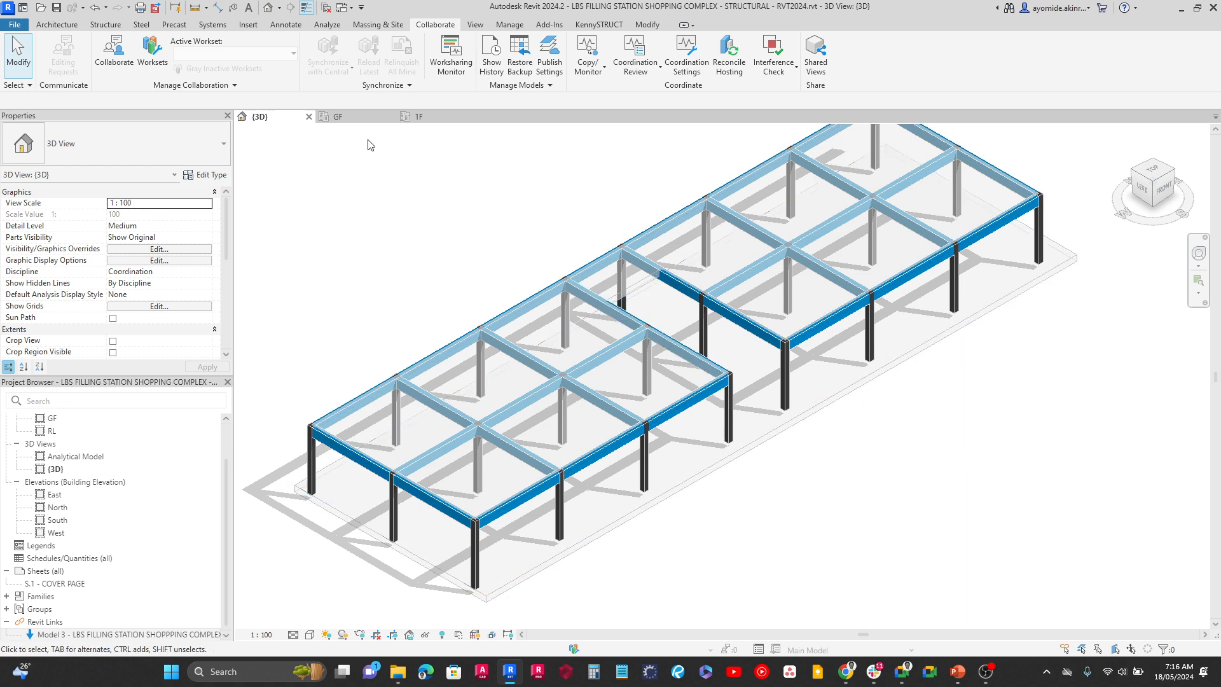
Compare how the first-floor beams and slab display in the 1F structural plan and in the 3D view
{"action": "left_click", "coordinate": [418, 117]}
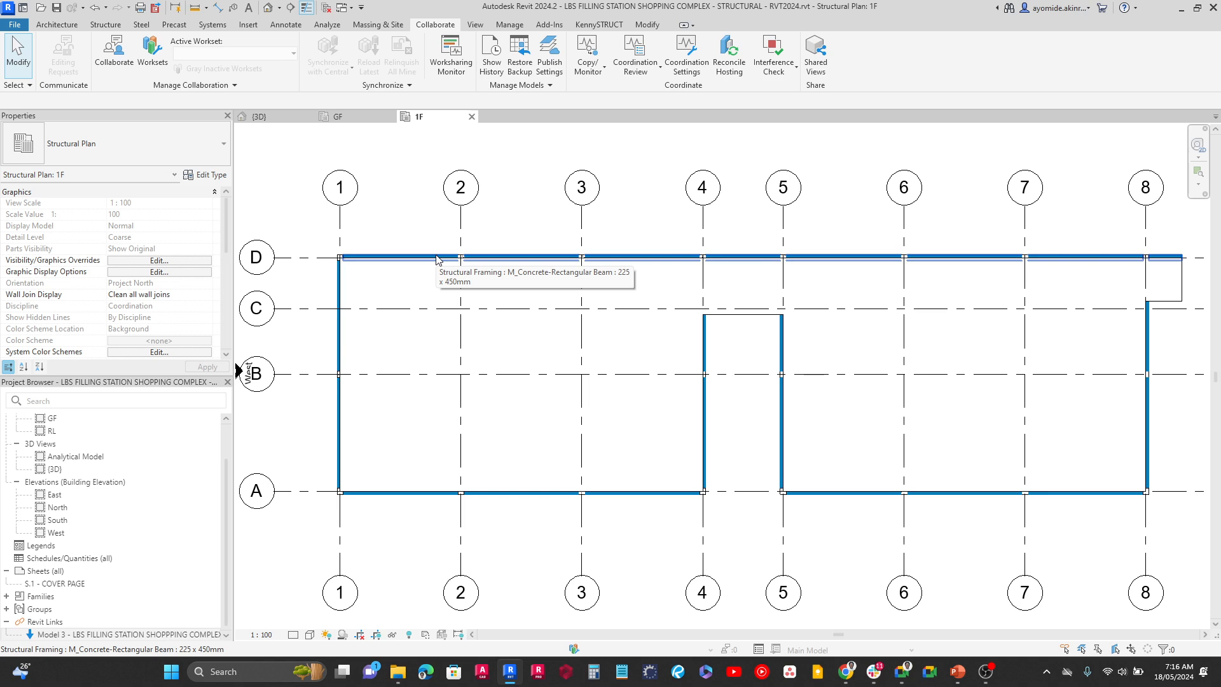
{"action": "scroll", "coordinate": [449, 396], "scroll_direction": "up", "scroll_amount": 3}
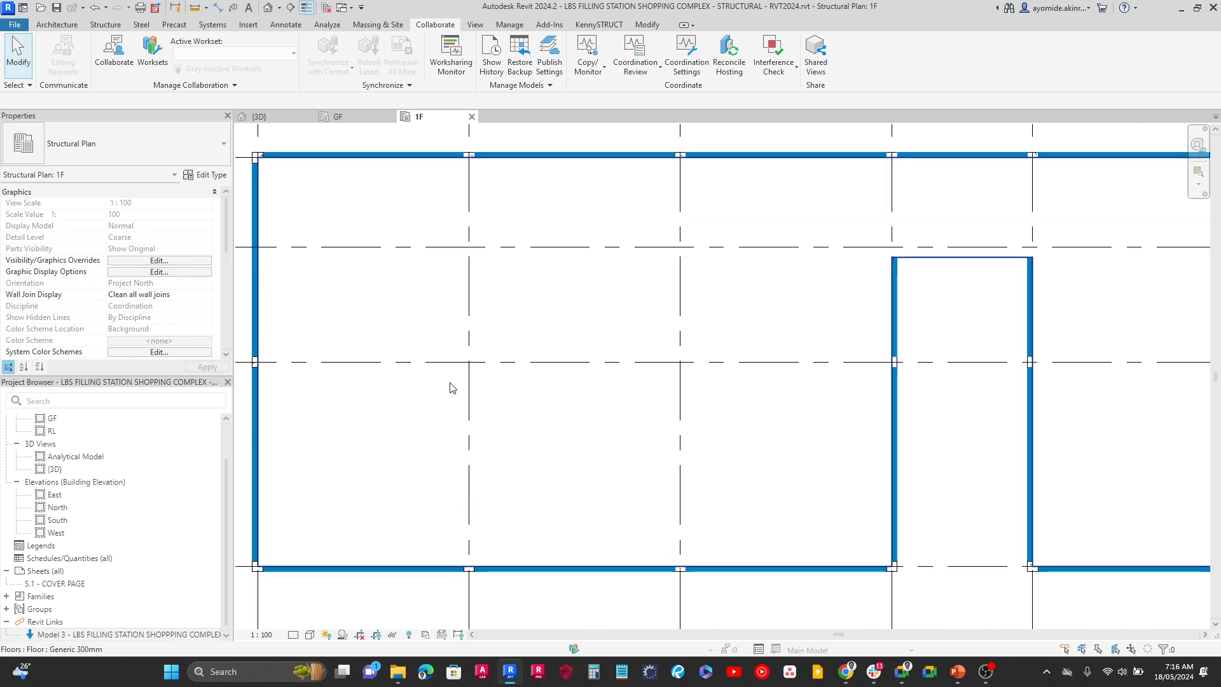
{"action": "left_click", "coordinate": [265, 117]}
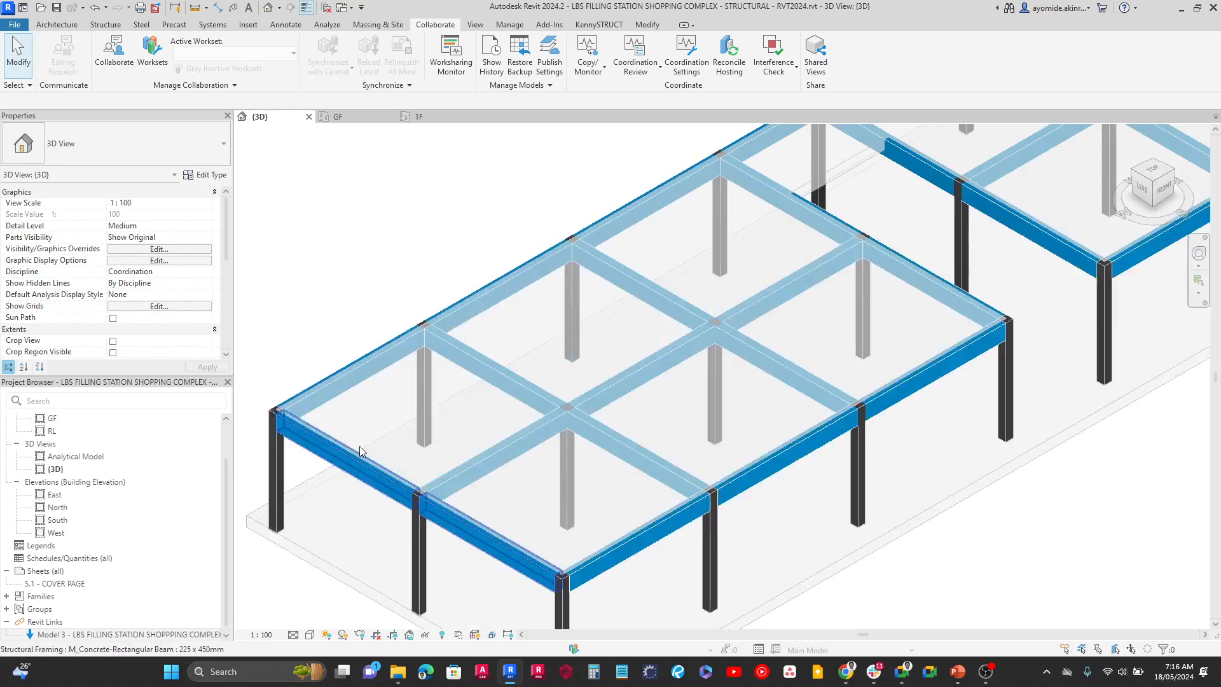
{"action": "scroll", "coordinate": [360, 451], "scroll_direction": "up", "scroll_amount": 3}
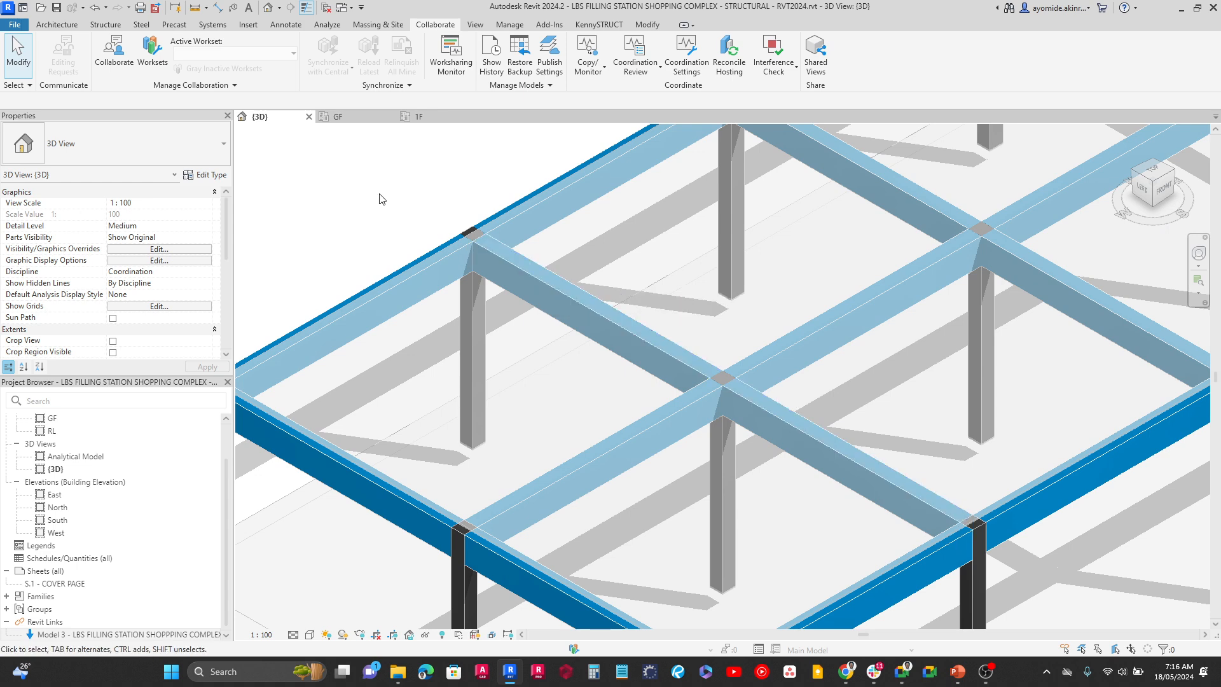
{"action": "middle_click_drag", "start_coordinate": [376, 196], "coordinate": [538, 244]}
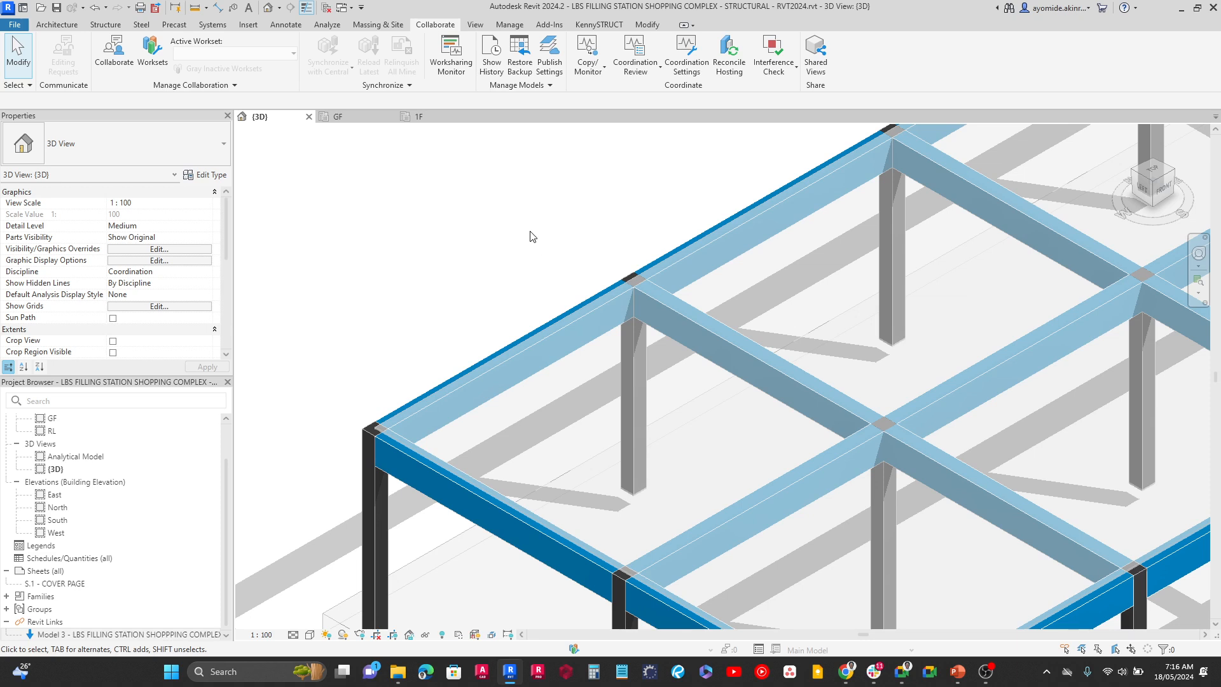
Try to switch the join order between an interior cross beam and the long edge beam along the rear of the first floor
{"action": "left_click", "coordinate": [638, 28]}
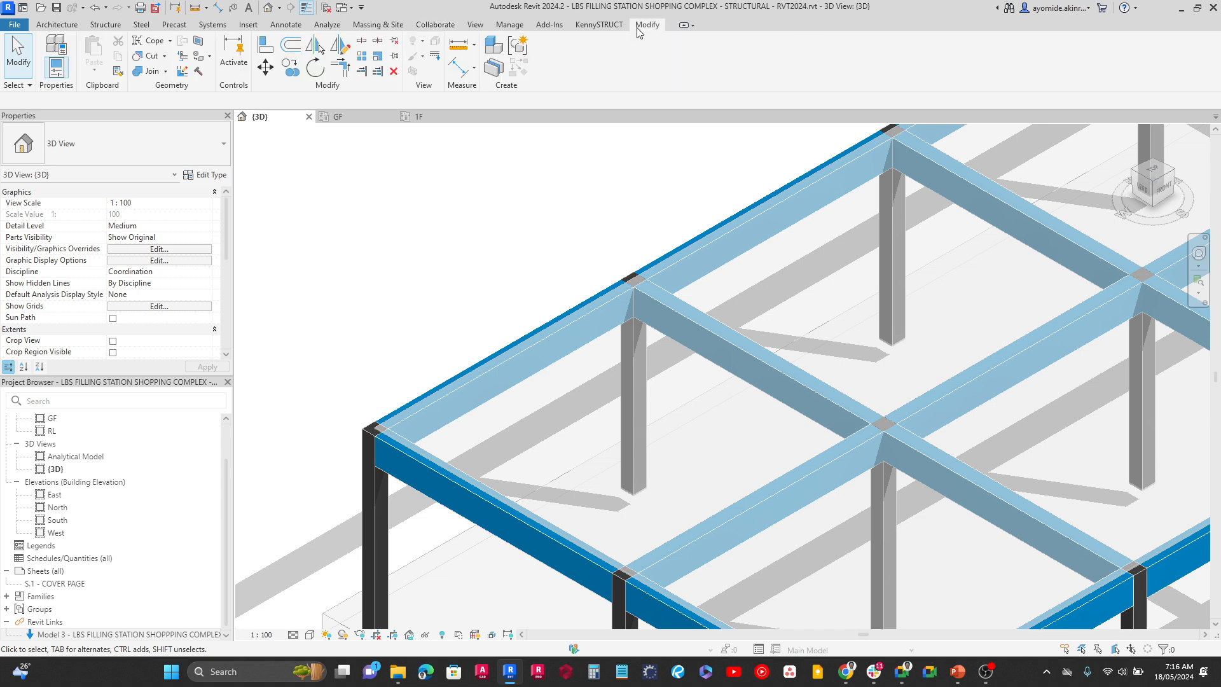
{"action": "left_click", "coordinate": [166, 74]}
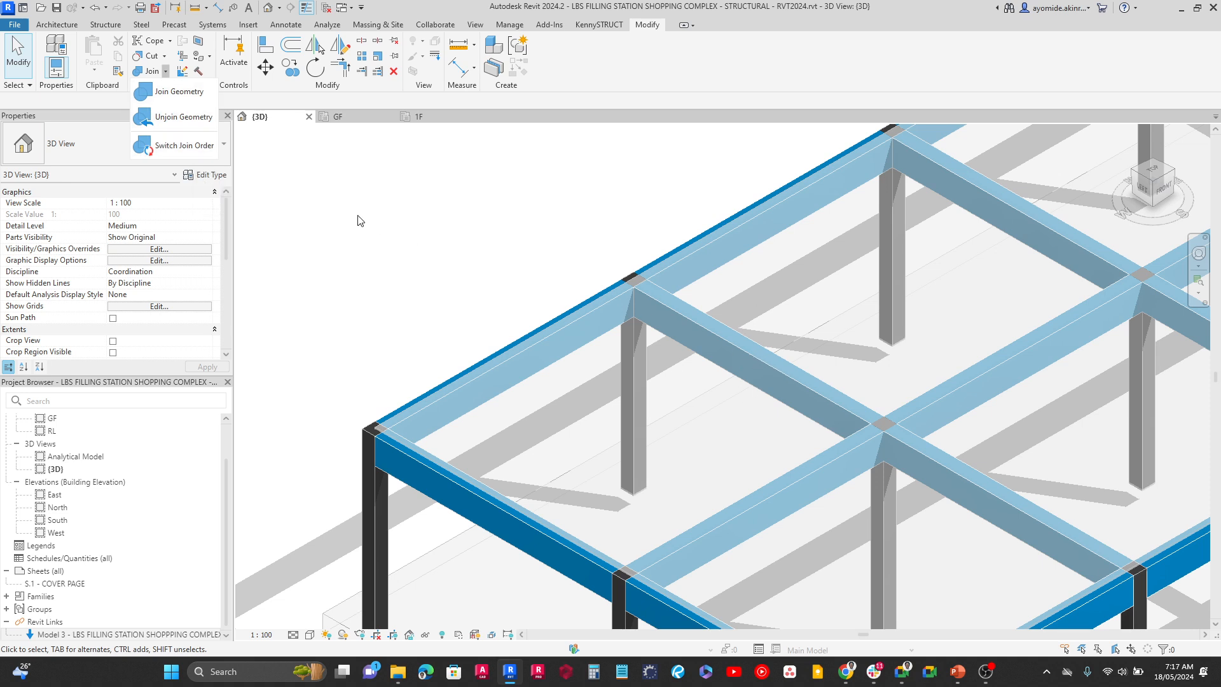
{"action": "left_click", "coordinate": [175, 147]}
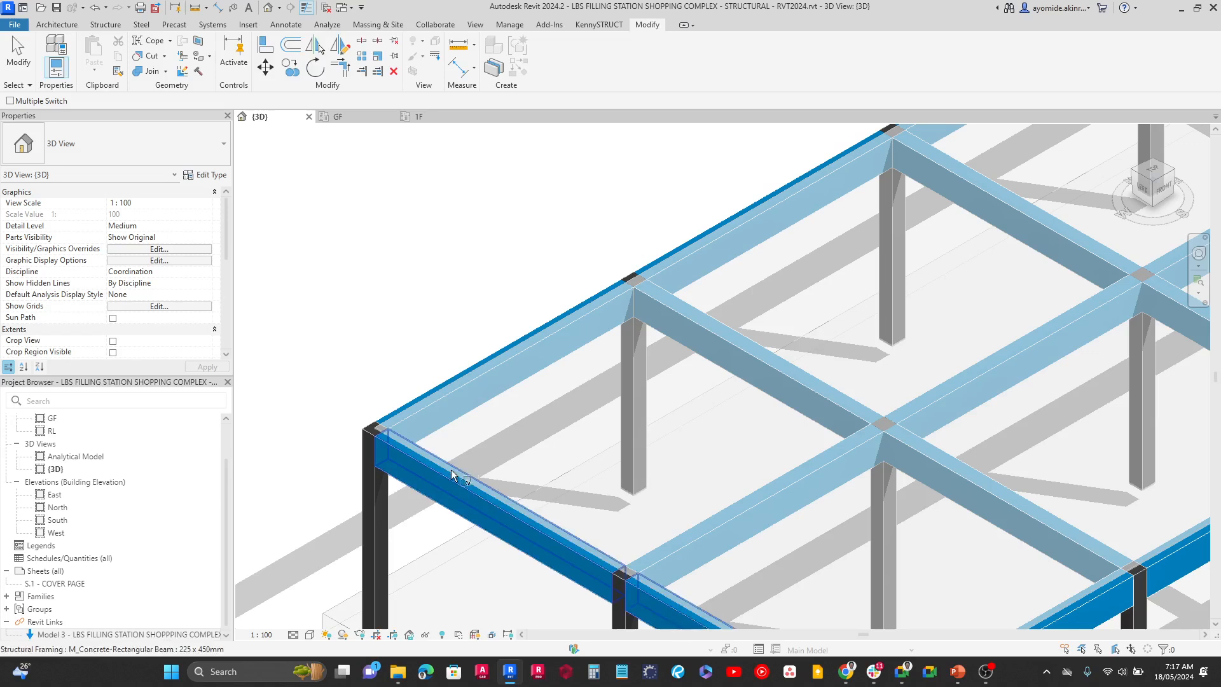
{"action": "left_click", "coordinate": [728, 349]}
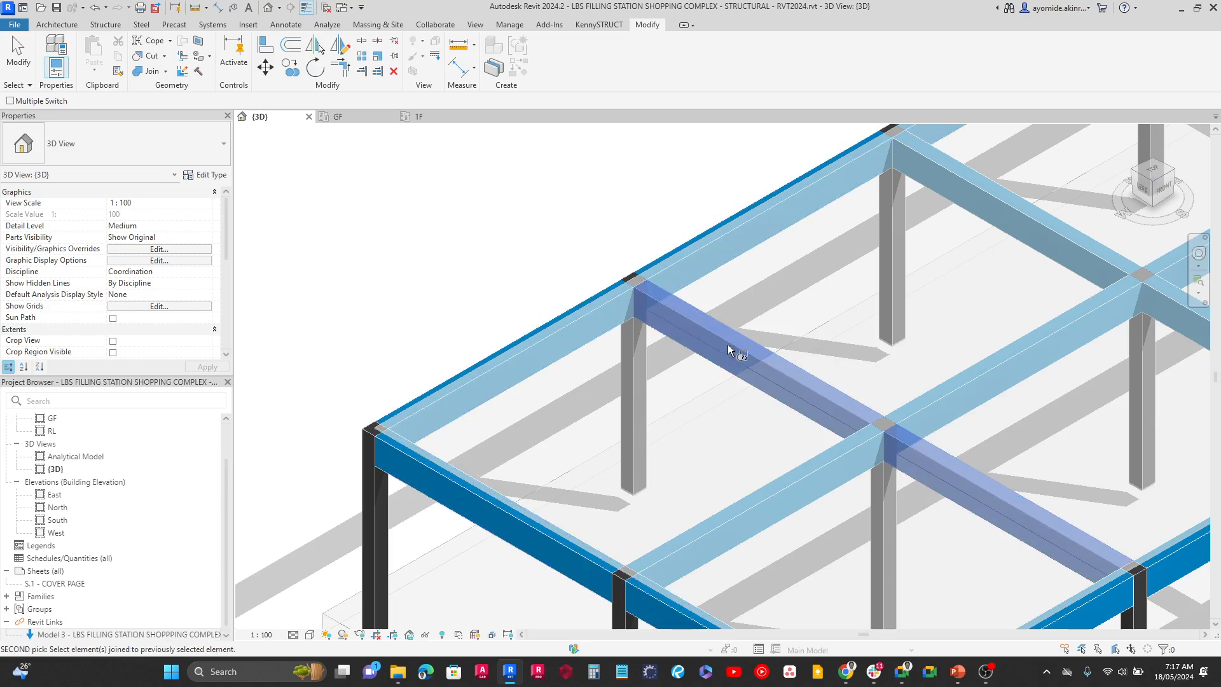
{"action": "left_click", "coordinate": [538, 351]}
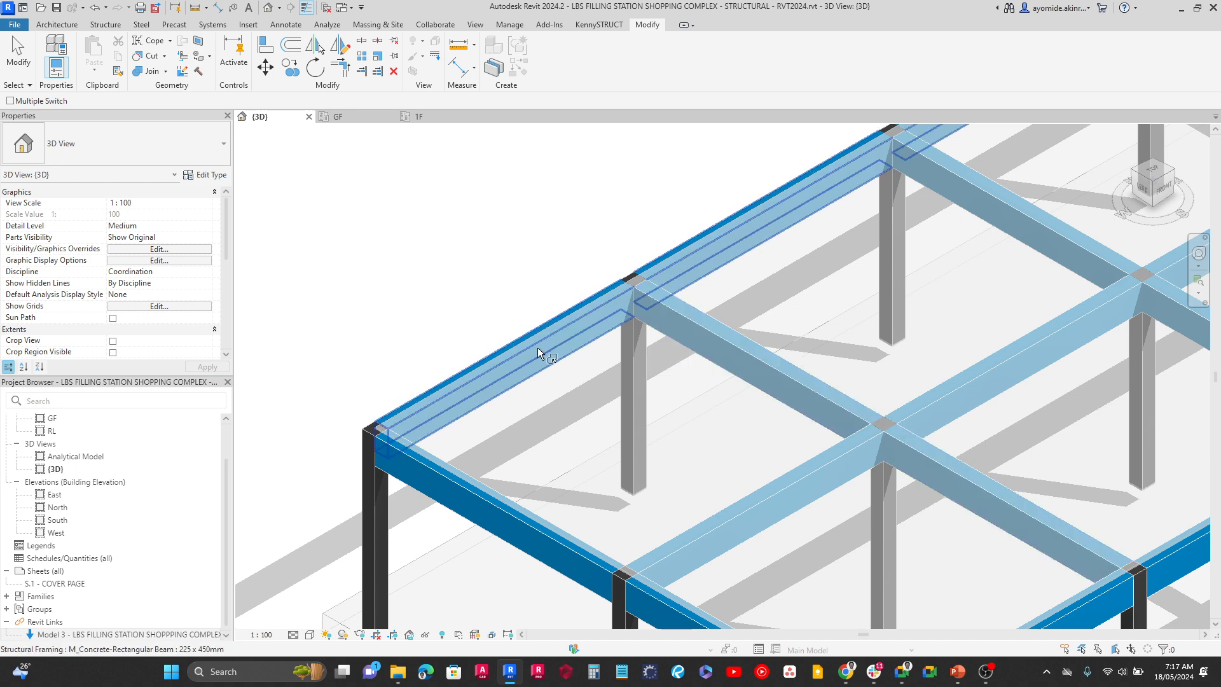
{"action": "scroll", "coordinate": [818, 422], "scroll_direction": "down", "scroll_amount": 5}
{"action": "scroll", "coordinate": [714, 286], "scroll_direction": "up", "scroll_amount": 5}
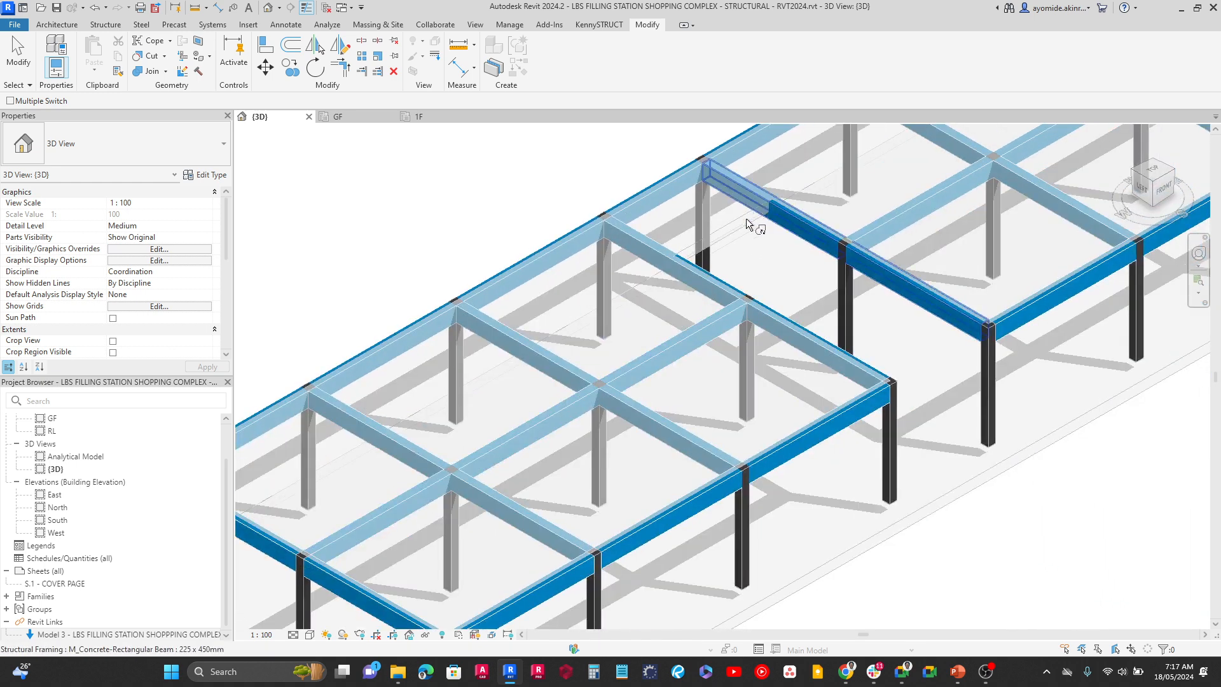
{"action": "scroll", "coordinate": [728, 222], "scroll_direction": "up", "scroll_amount": 3}
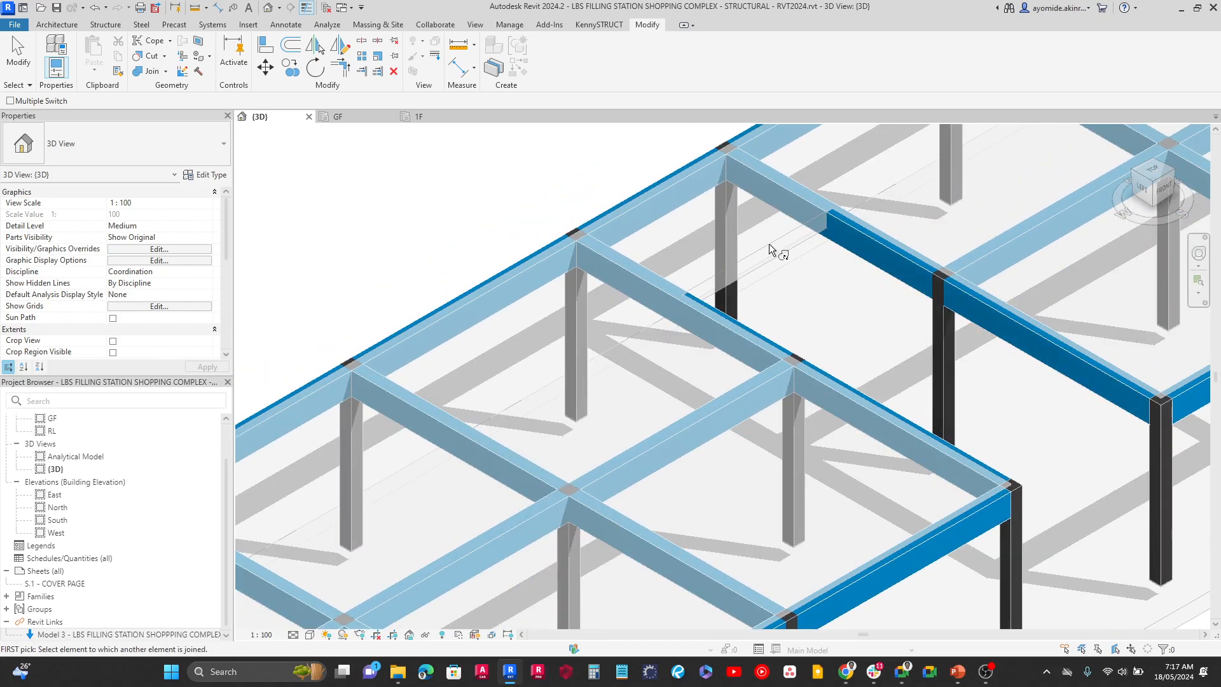
{"action": "key", "text": "Escape"}
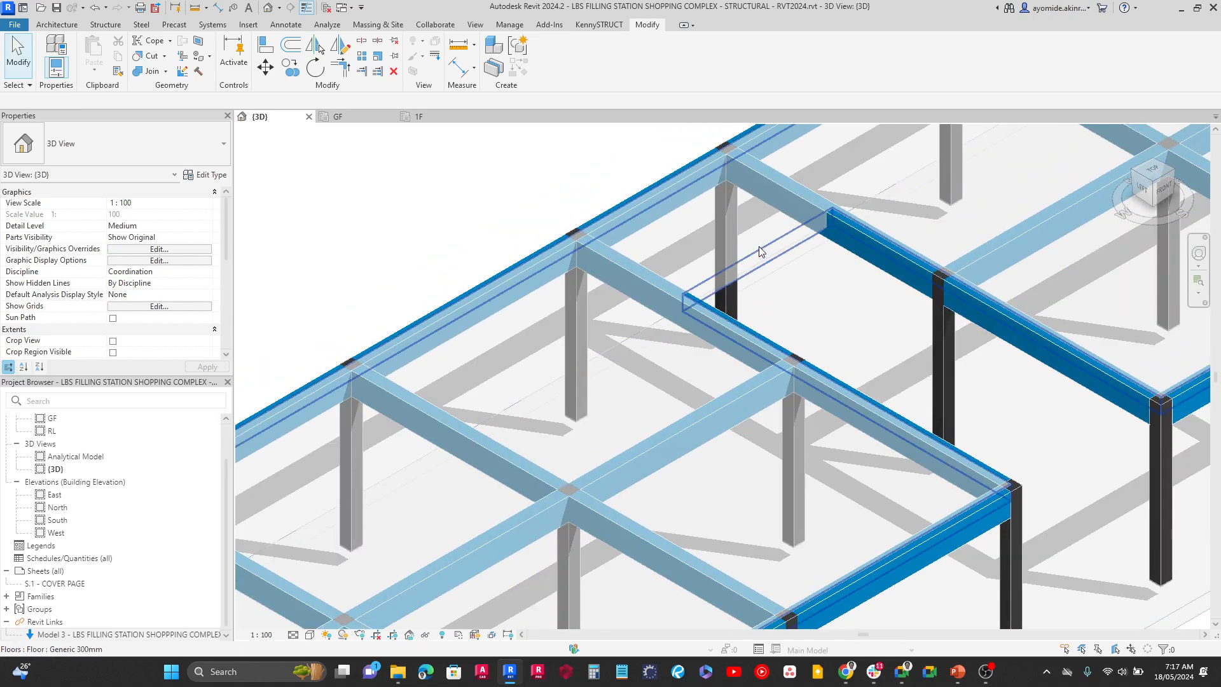
Select the merged first-floor slab to examine its extent over the beams and around the recessed bay, and clear the selection
{"action": "left_click", "coordinate": [758, 246]}
{"action": "middle_click_drag", "start_coordinate": [421, 250], "coordinate": [755, 233]}
{"action": "left_click", "coordinate": [540, 254]}
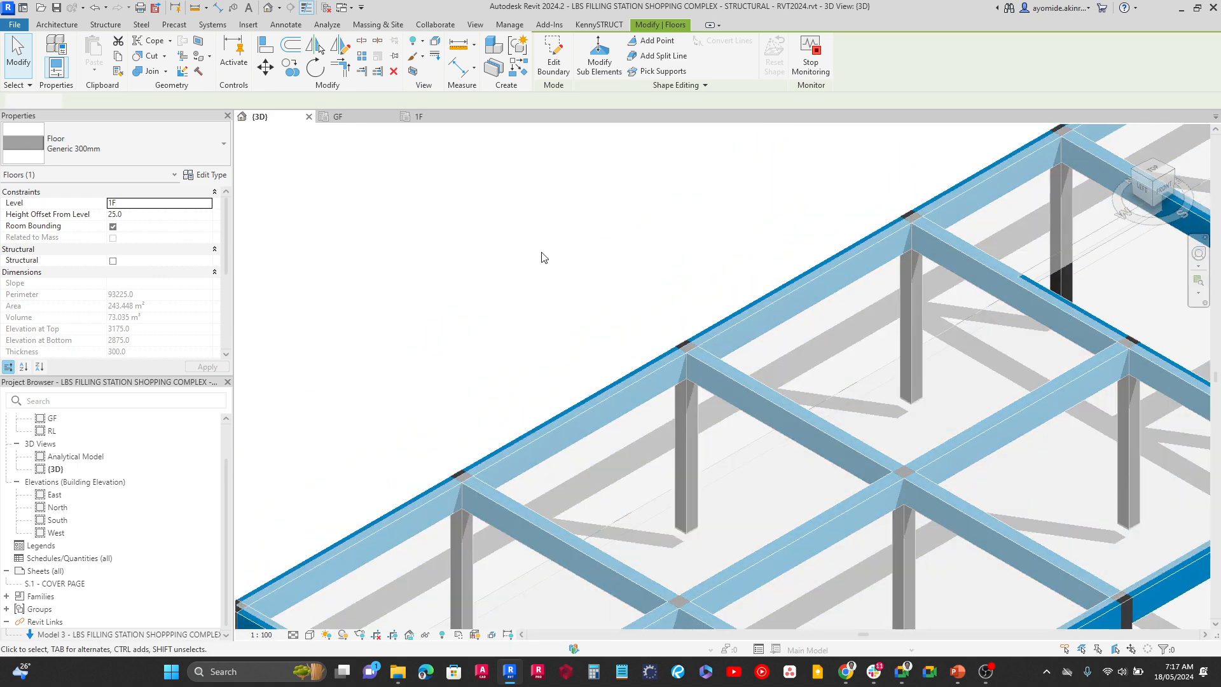
{"action": "left_click", "coordinate": [1041, 268]}
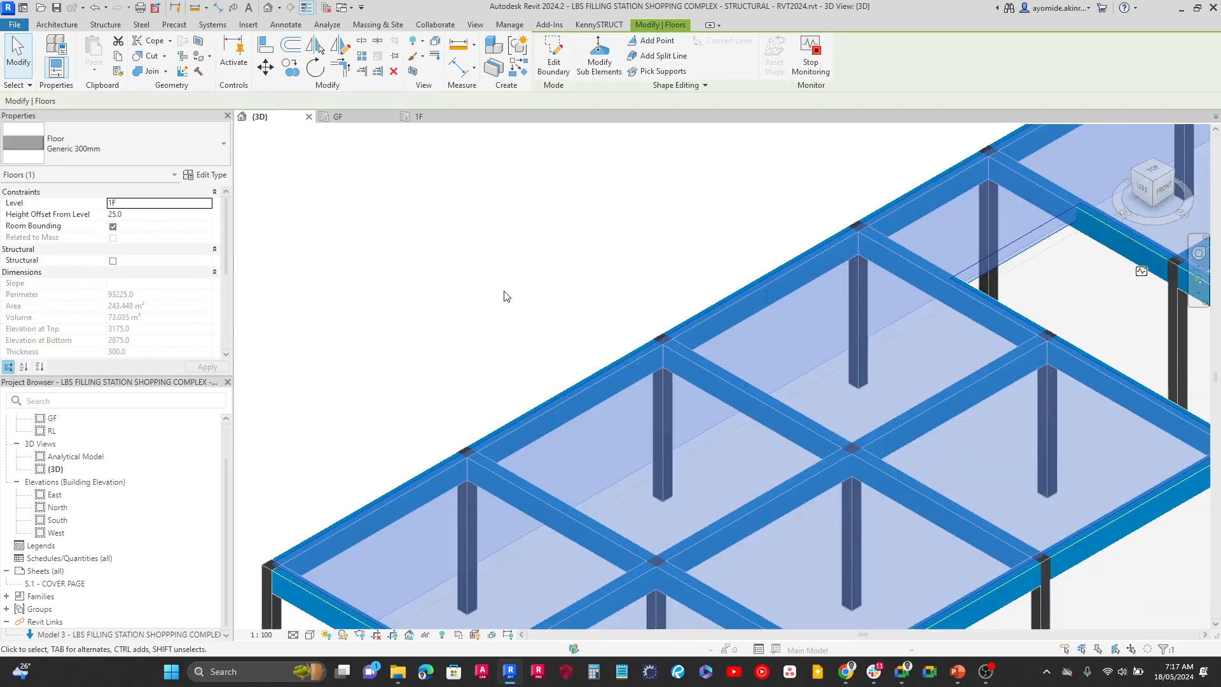
{"action": "scroll", "coordinate": [504, 293], "scroll_direction": "down", "scroll_amount": 1}
{"action": "middle_click_drag", "start_coordinate": [564, 300], "coordinate": [553, 264]}
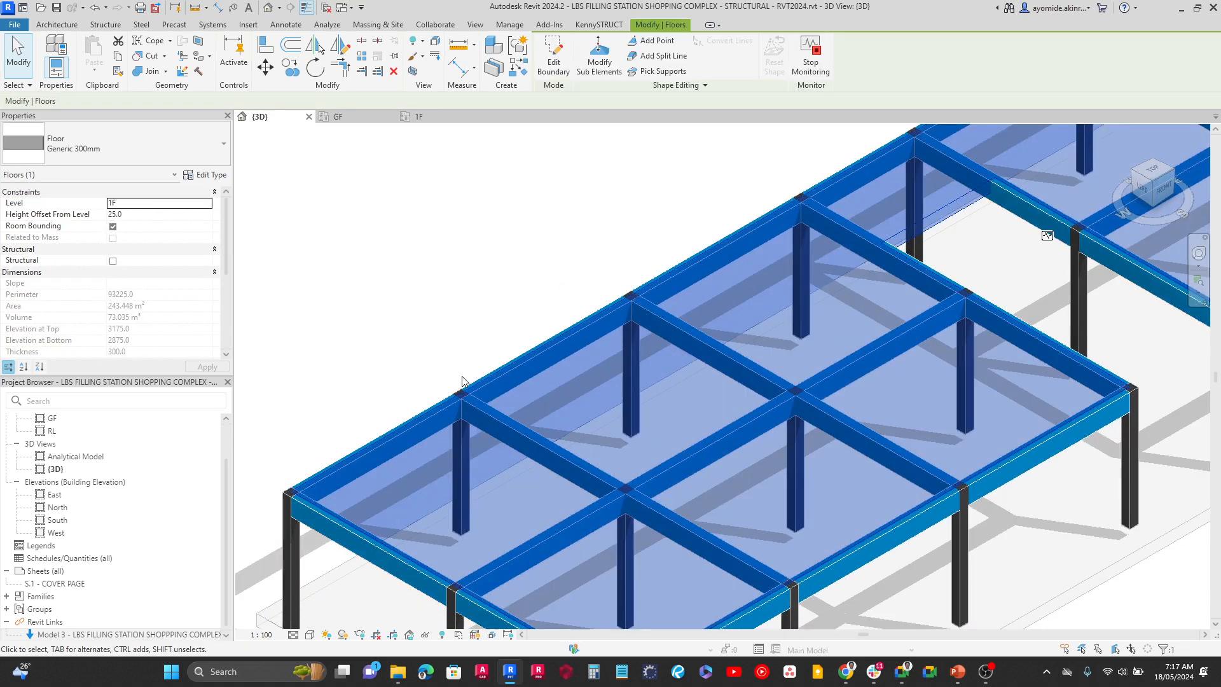
{"action": "key", "text": "Escape"}
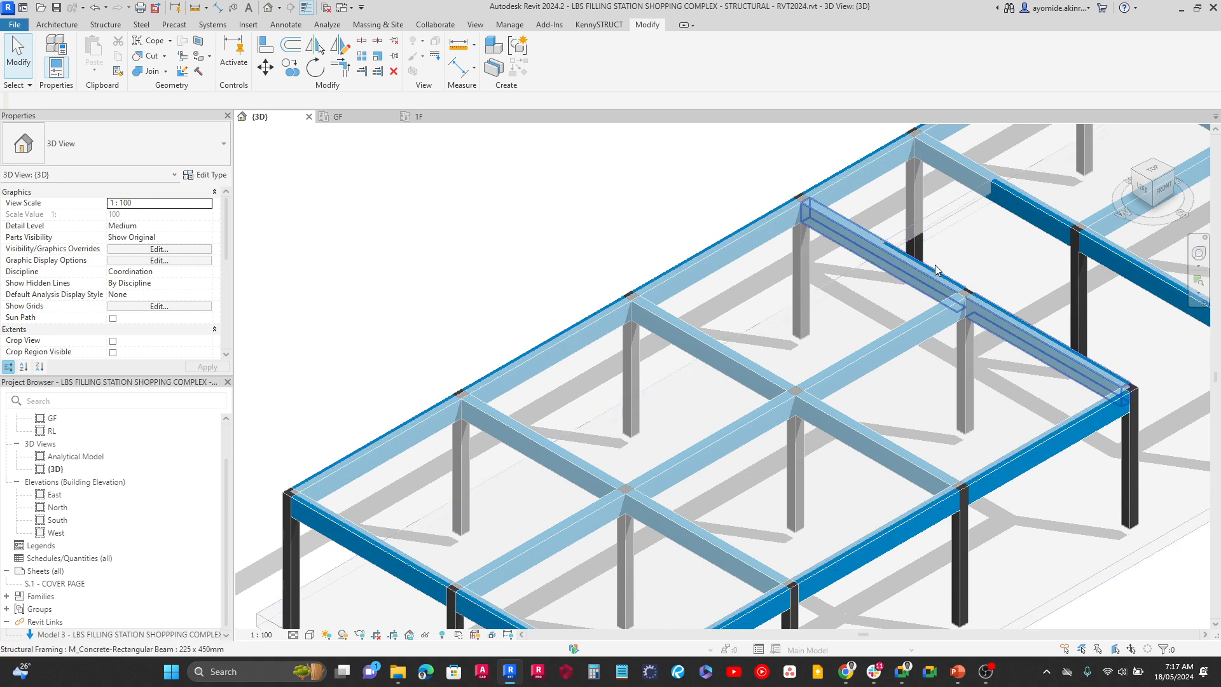
{"action": "left_click", "coordinate": [882, 291]}
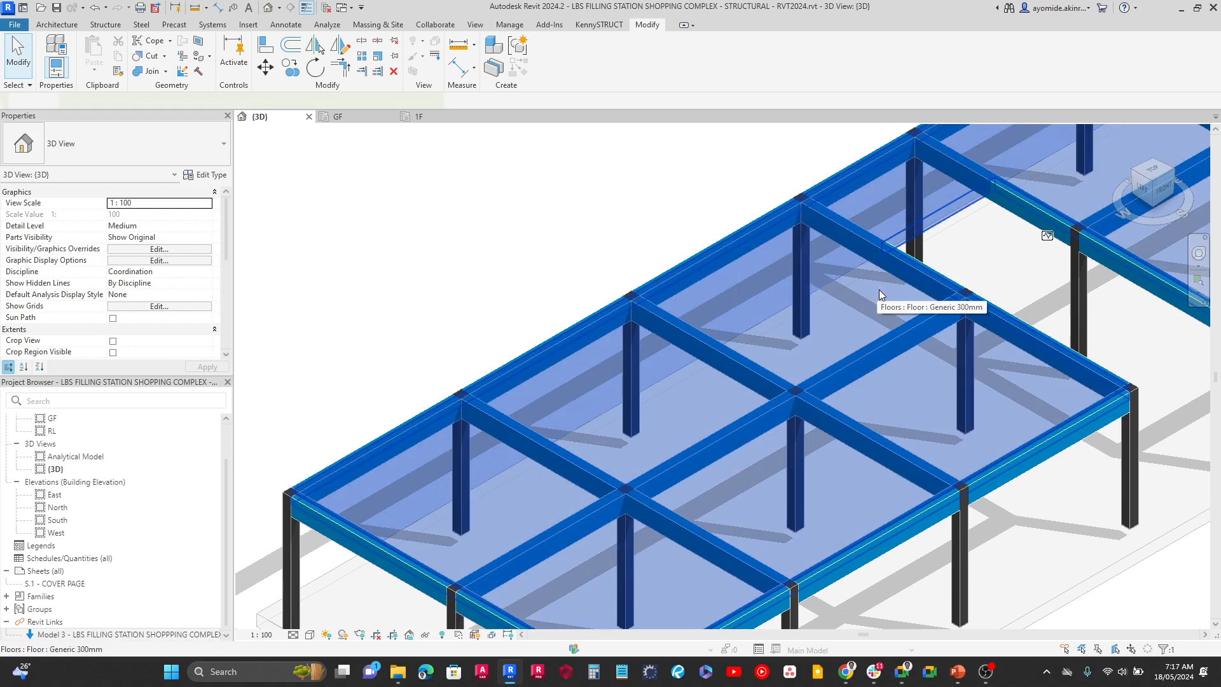
{"action": "key", "text": "Escape"}
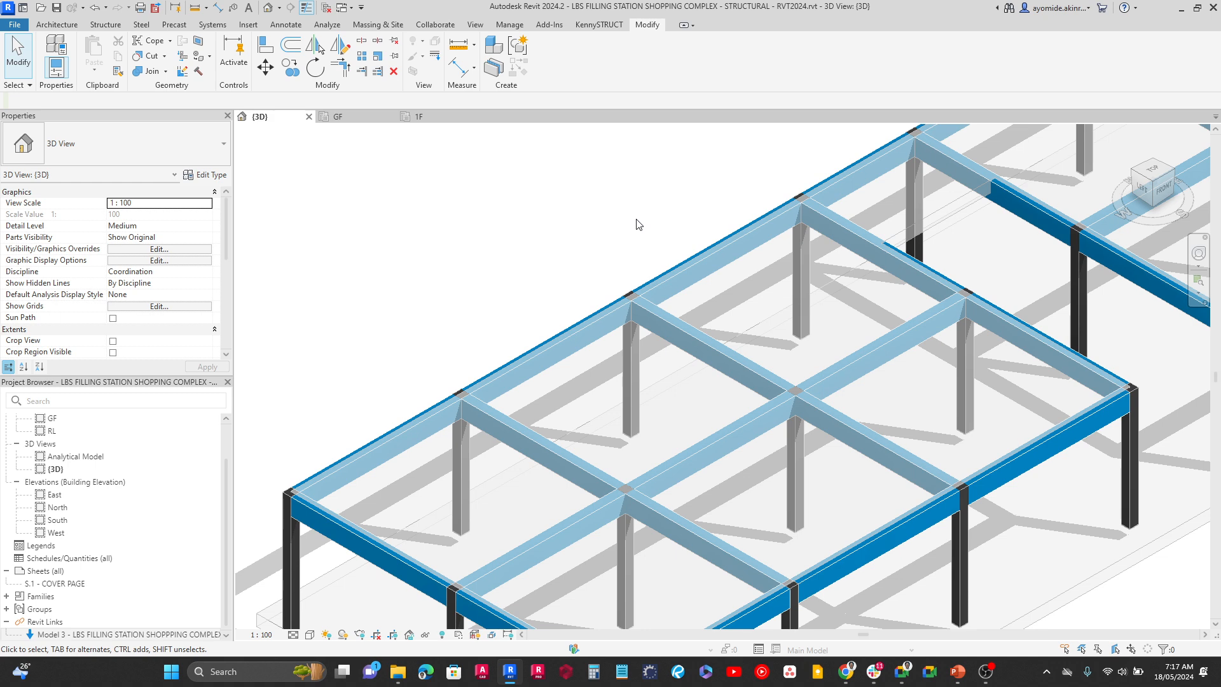
Set the first-floor slab's height offset from level 1F to 0 and accept the elevation change
{"action": "left_click", "coordinate": [940, 206]}
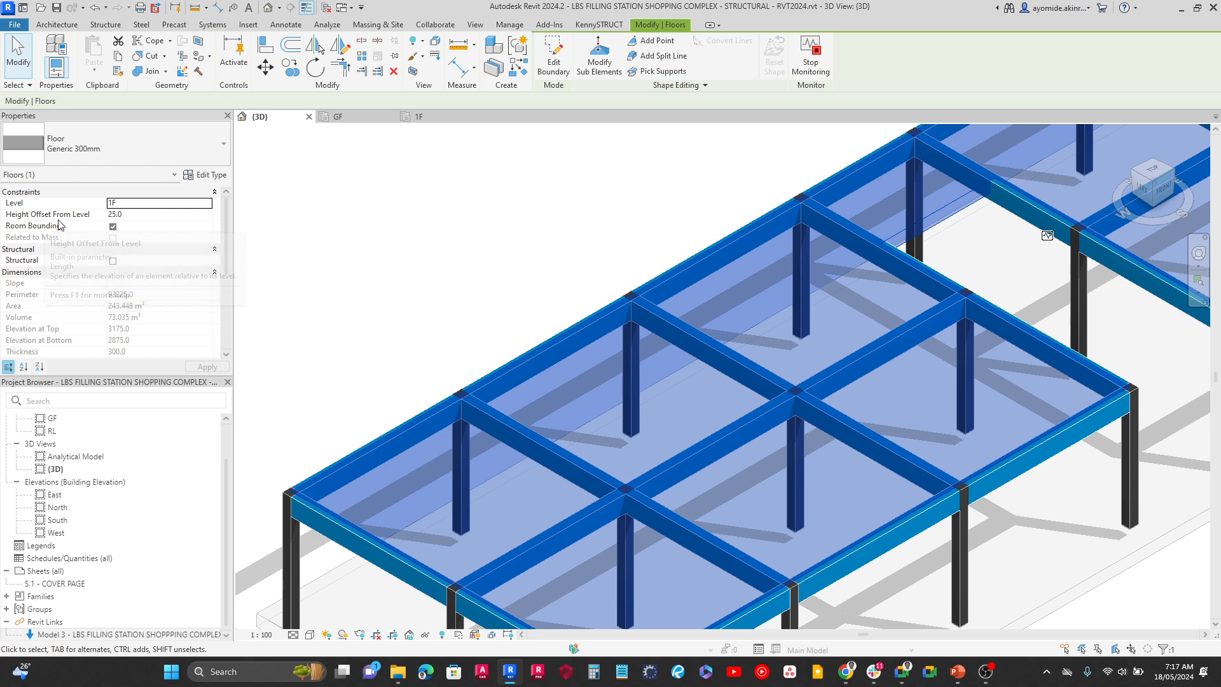
{"action": "left_click", "coordinate": [127, 215]}
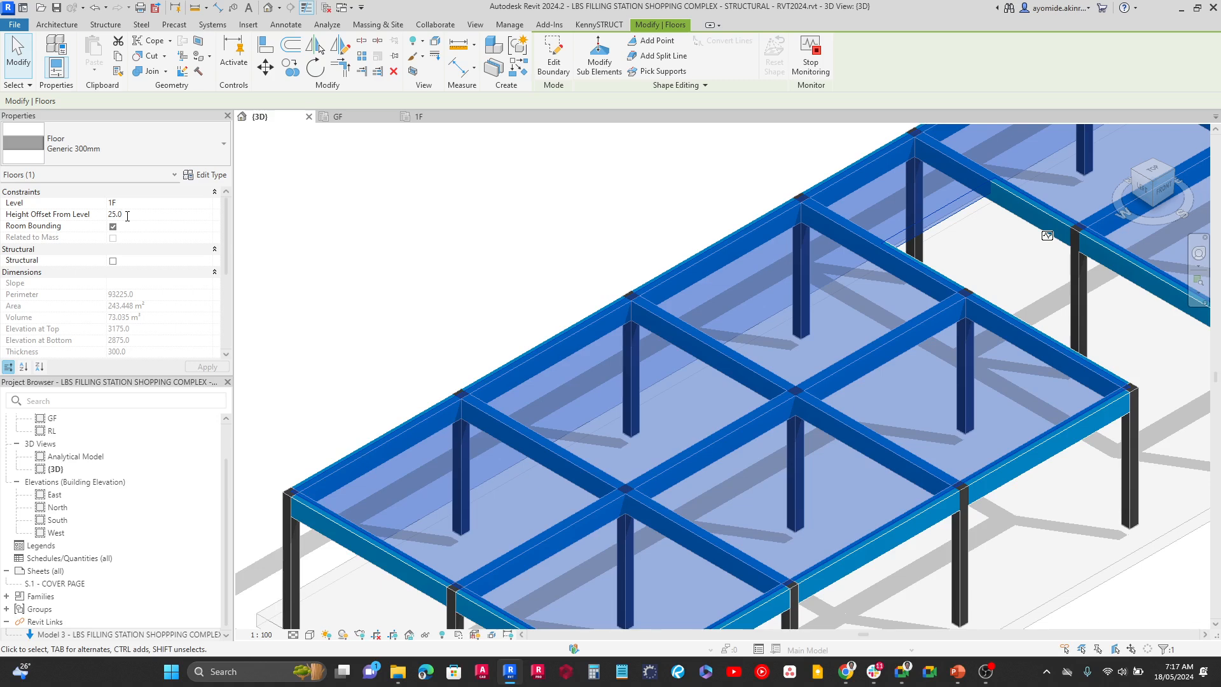
{"action": "left_click", "coordinate": [96, 213]}
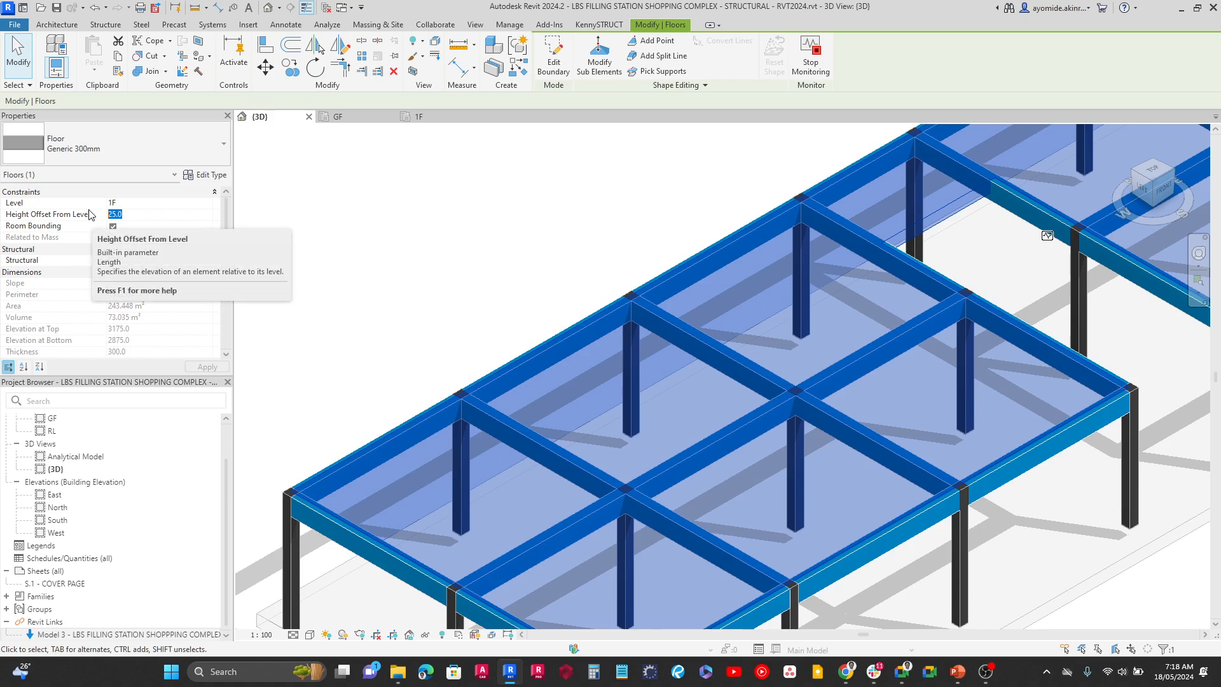
{"action": "type", "text": "0"}
{"action": "left_click", "coordinate": [201, 366]}
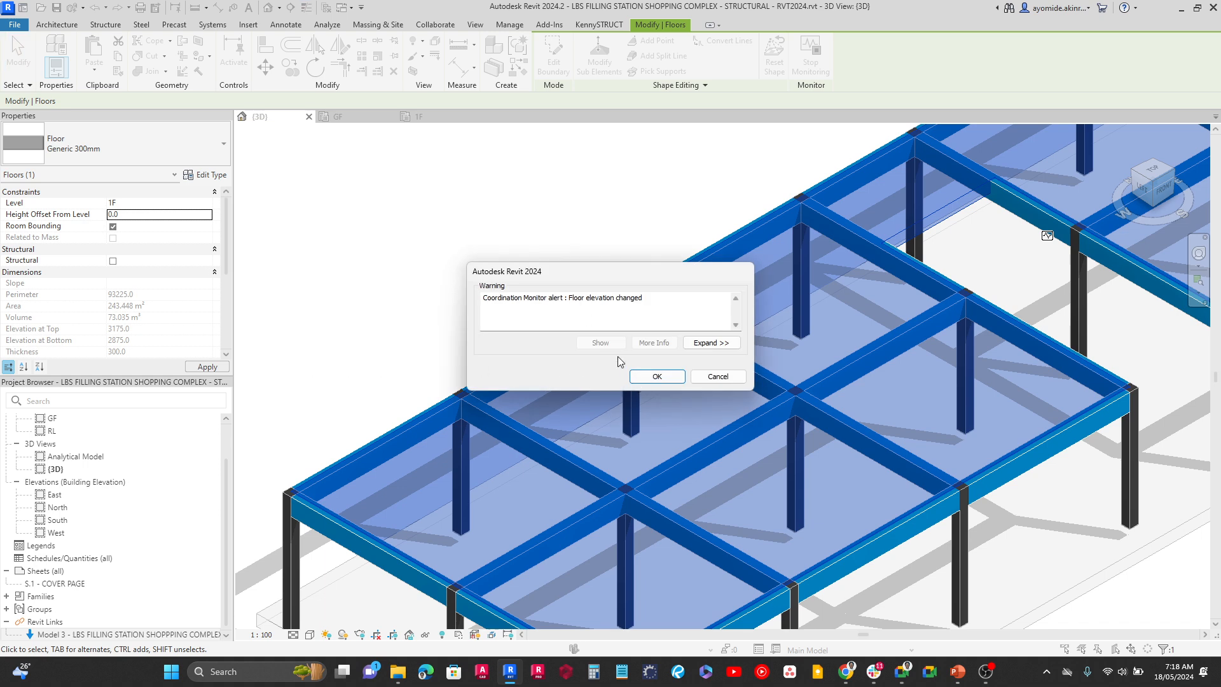
{"action": "left_click", "coordinate": [657, 376]}
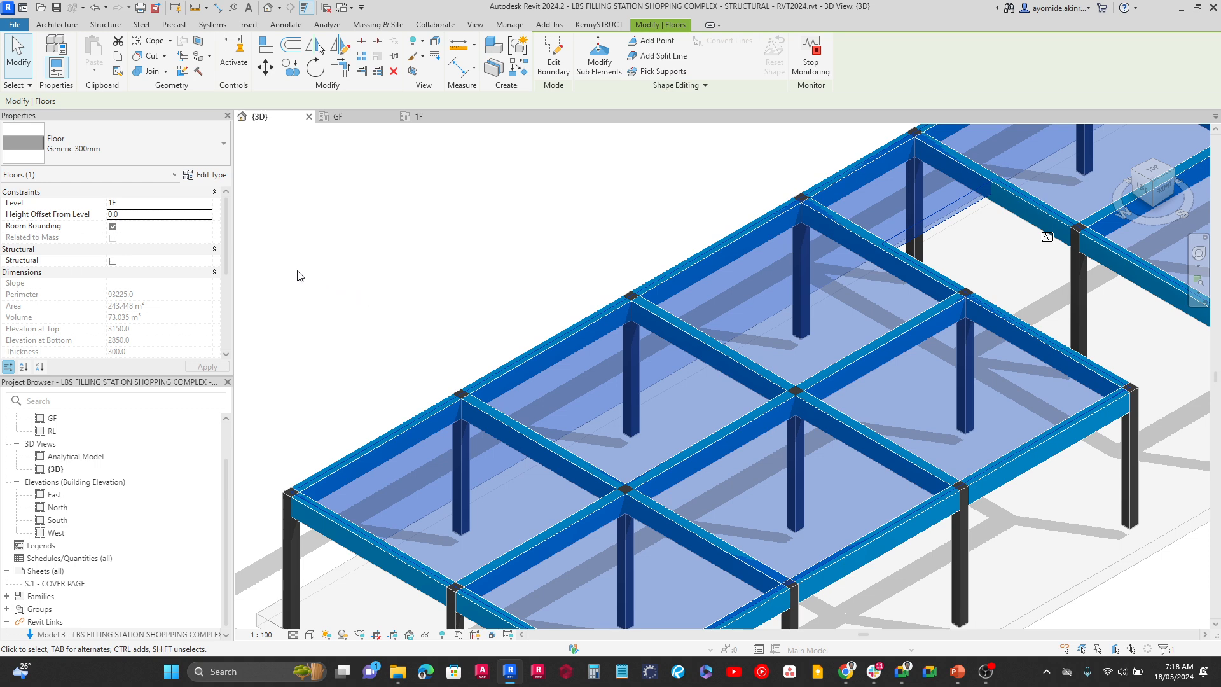
Duplicate the slab's Generic 300mm floor type under the name 150mm Floor
{"action": "left_click", "coordinate": [206, 179]}
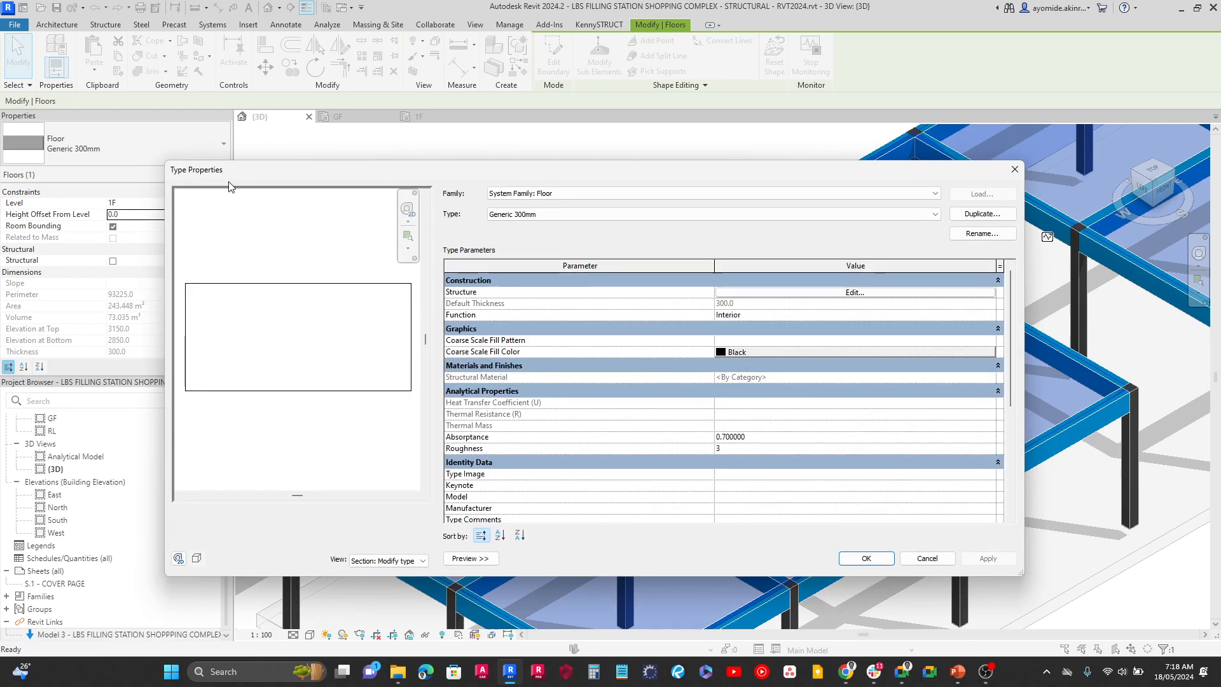
{"action": "left_click", "coordinate": [973, 216]}
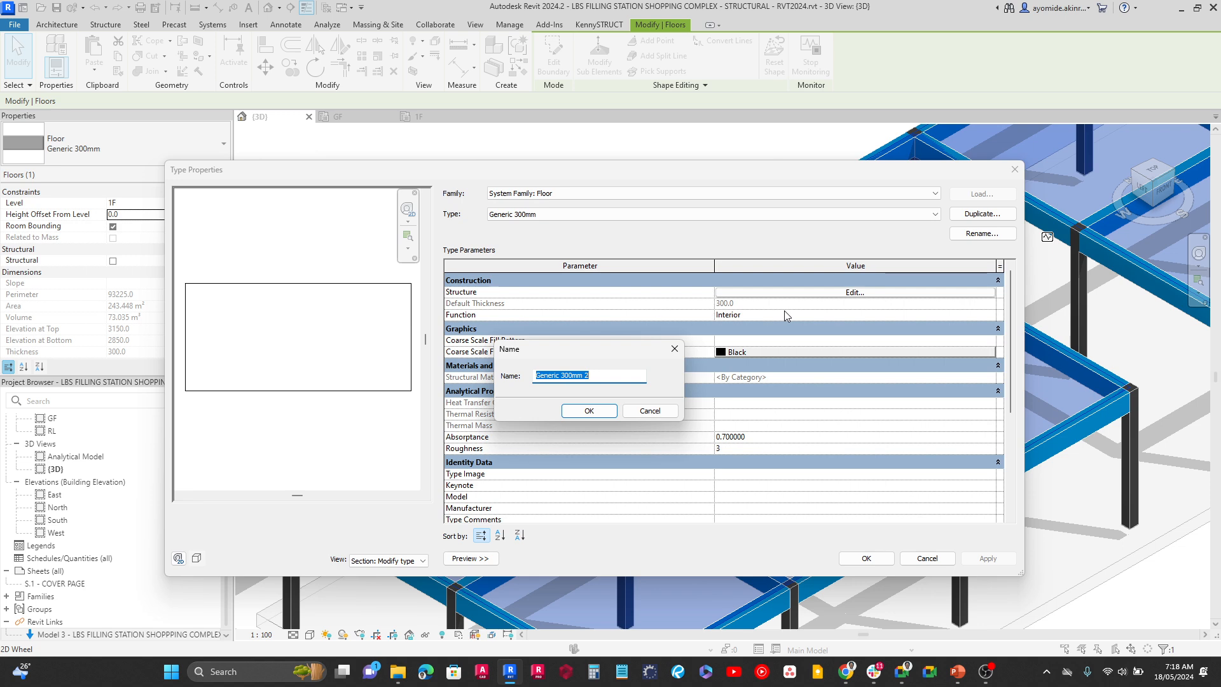
{"action": "type", "text": "150mm Floor"}
{"action": "left_click", "coordinate": [588, 410]}
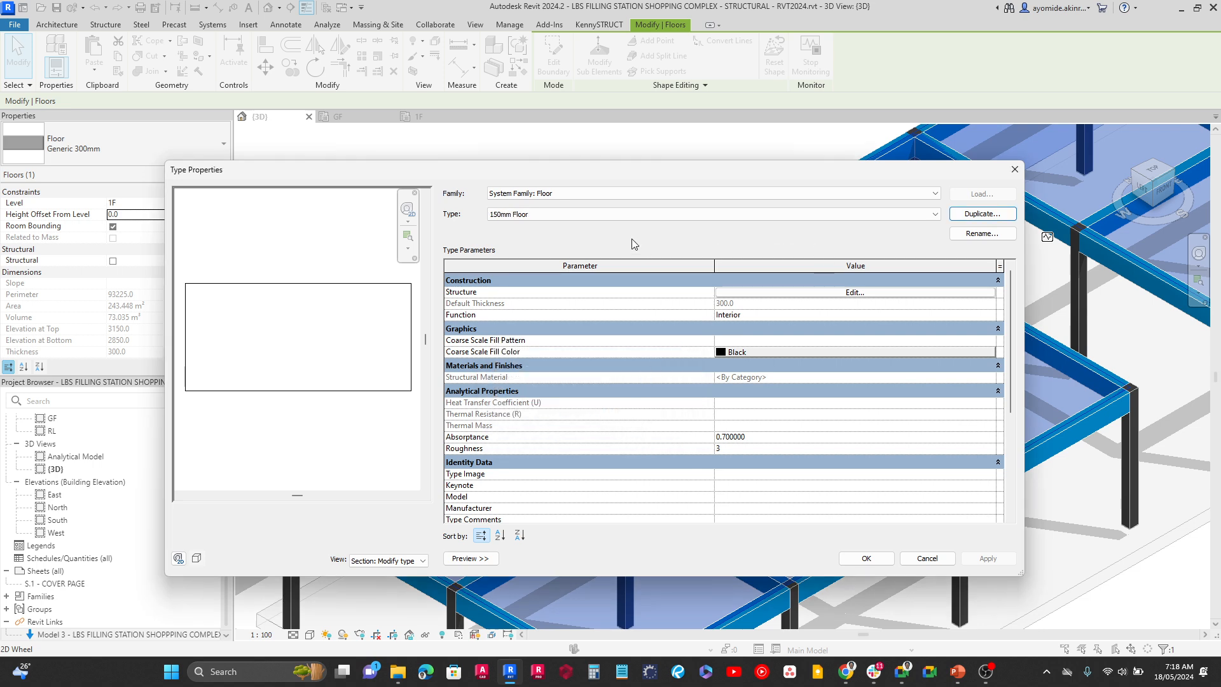
Open the material choices for the new floor type's structure layer and search for "concrete"
{"action": "left_click", "coordinate": [750, 294]}
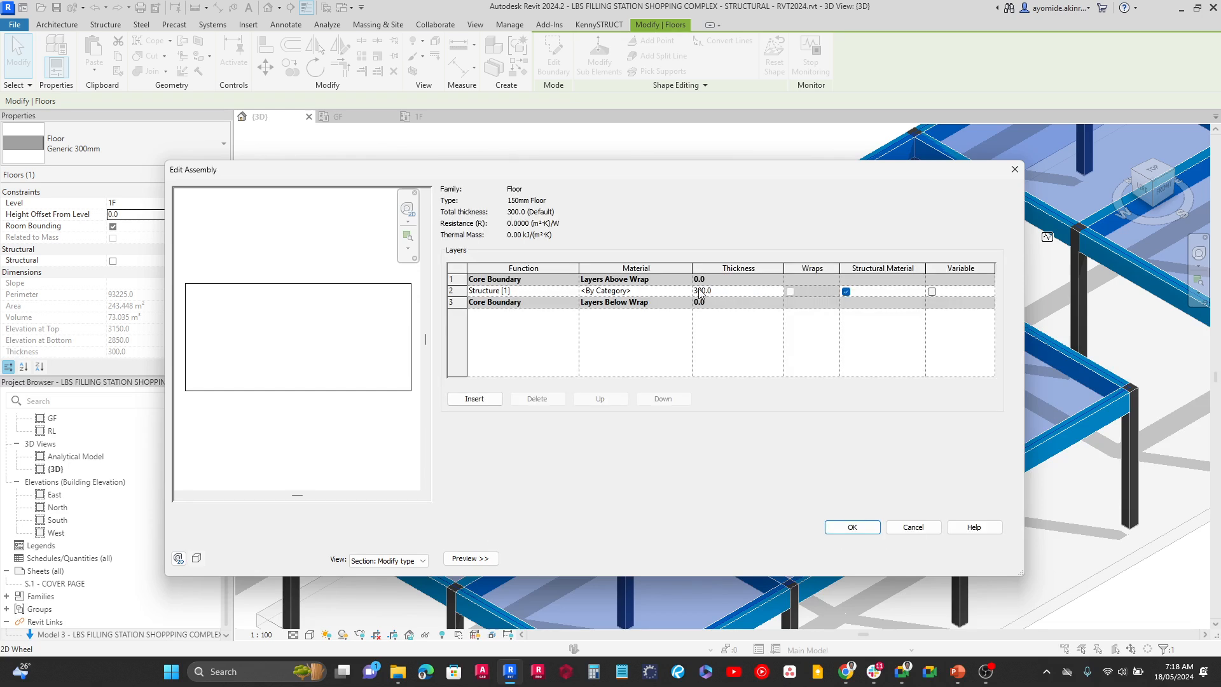
{"action": "left_click", "coordinate": [666, 292]}
{"action": "left_click", "coordinate": [624, 291]}
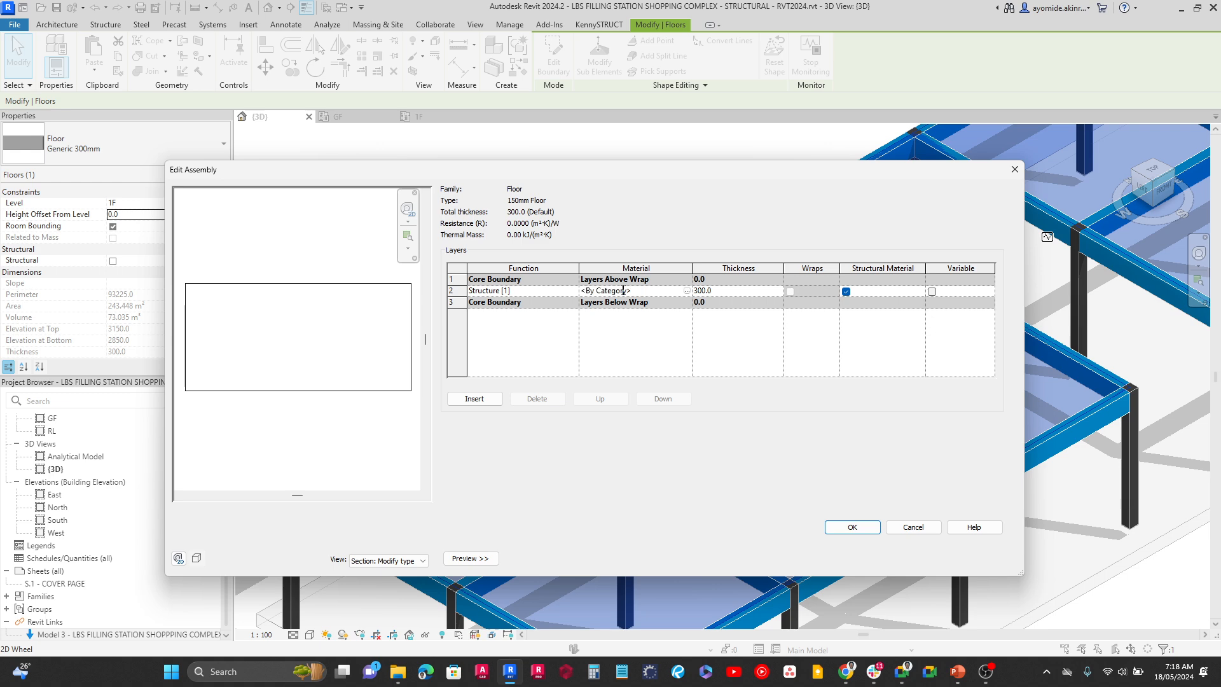
{"action": "left_click", "coordinate": [687, 291]}
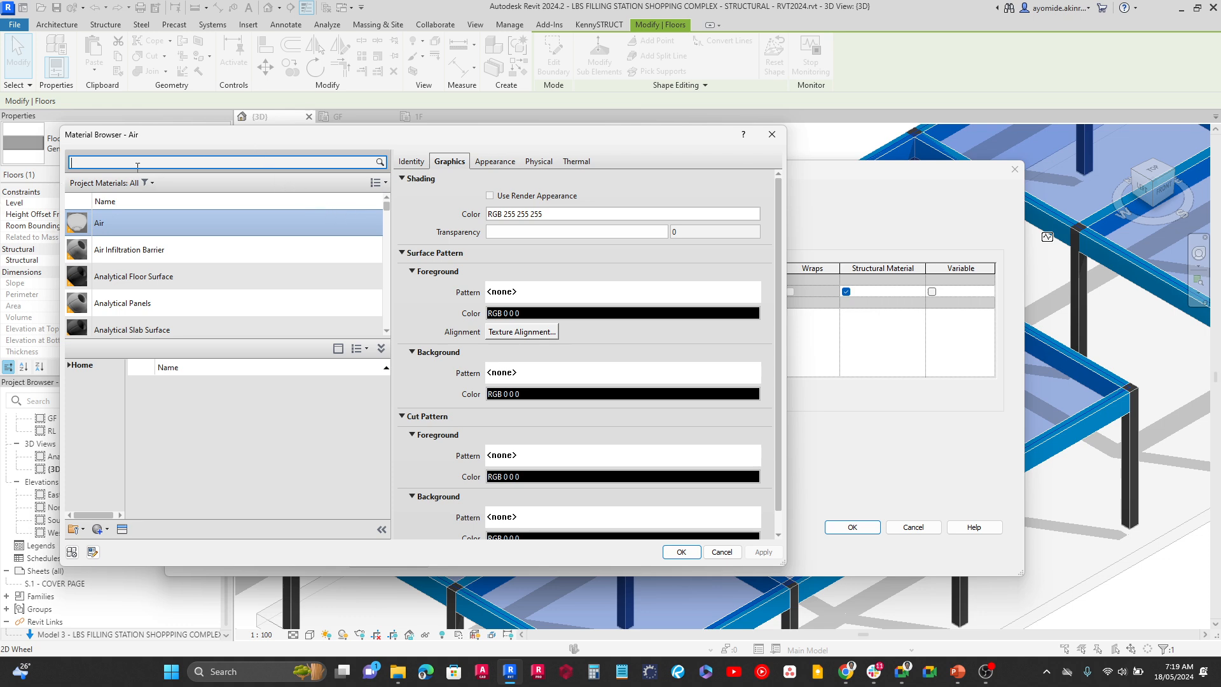
{"action": "left_click_drag", "start_coordinate": [213, 144], "coordinate": [362, 173]}
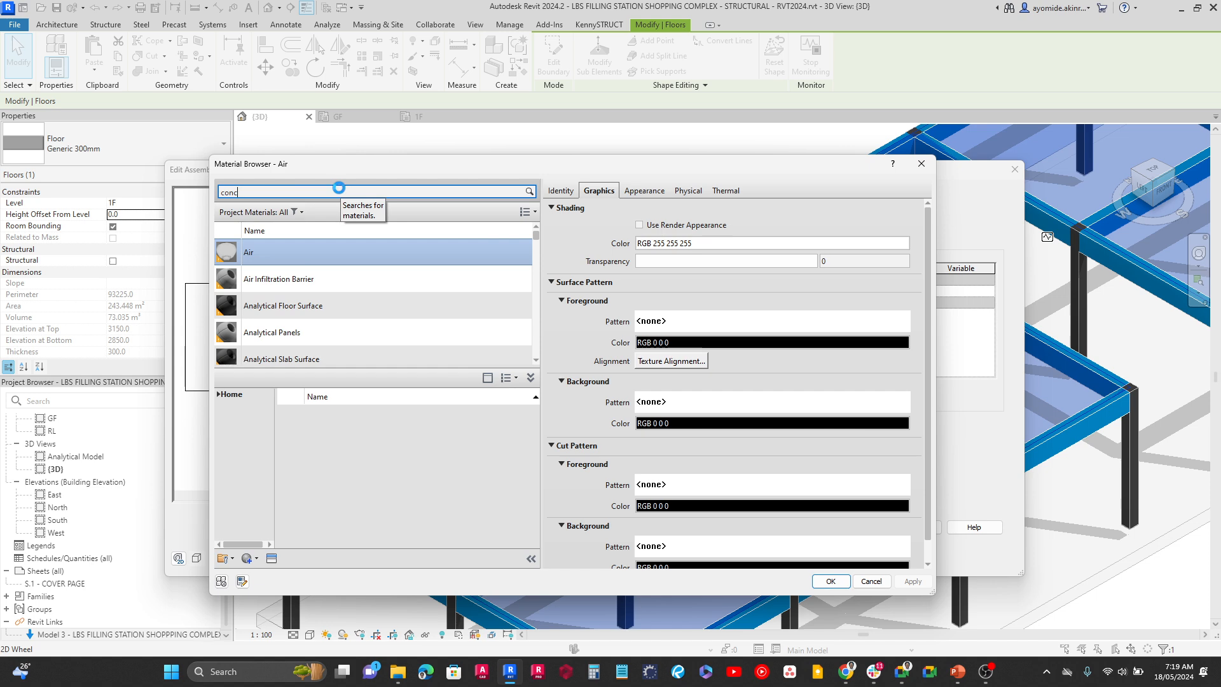
{"action": "type", "text": "rete"}
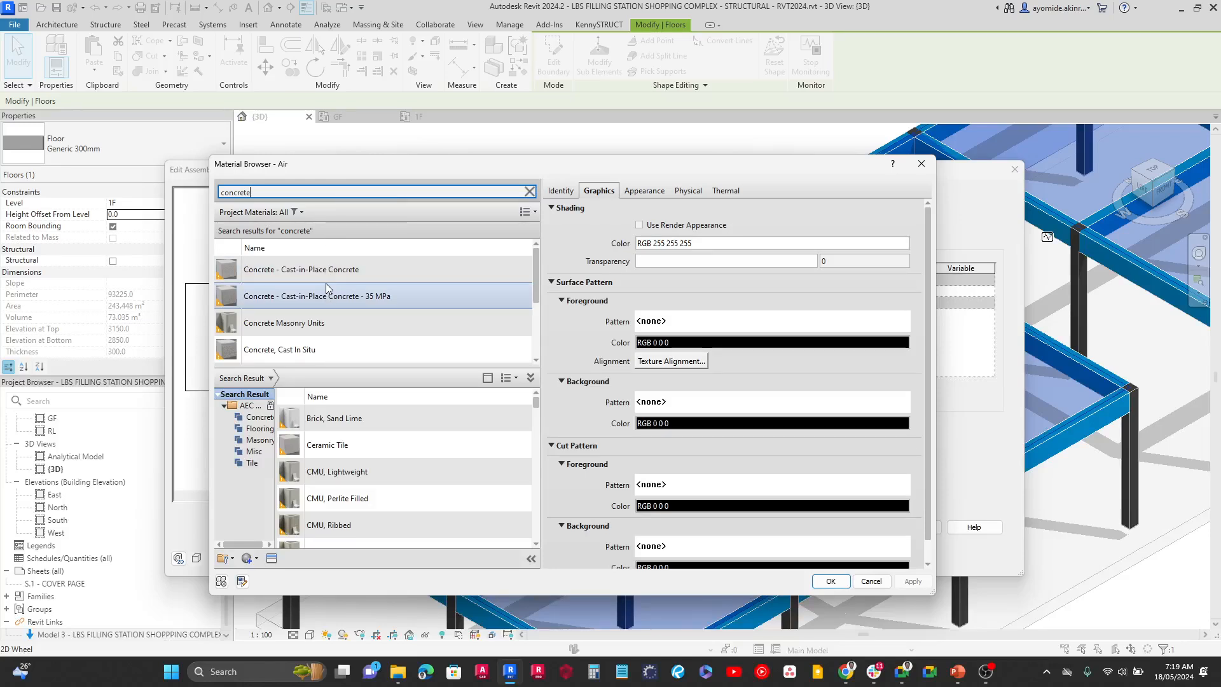
Examine the physical, mechanical and concrete strength properties of the Concrete - Cast-in-Place Concrete material
{"action": "scroll", "coordinate": [334, 302], "scroll_direction": "down", "scroll_amount": 3}
{"action": "scroll", "coordinate": [336, 309], "scroll_direction": "up", "scroll_amount": 3}
{"action": "left_click", "coordinate": [328, 270]}
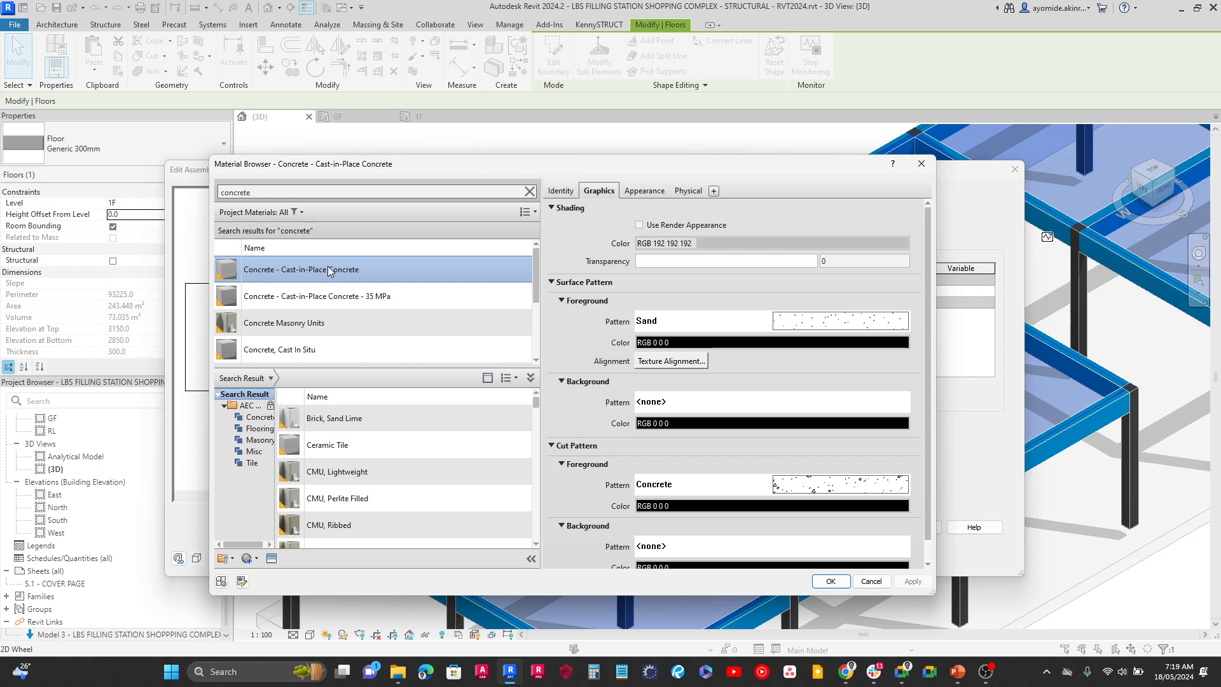
{"action": "left_click", "coordinate": [685, 194]}
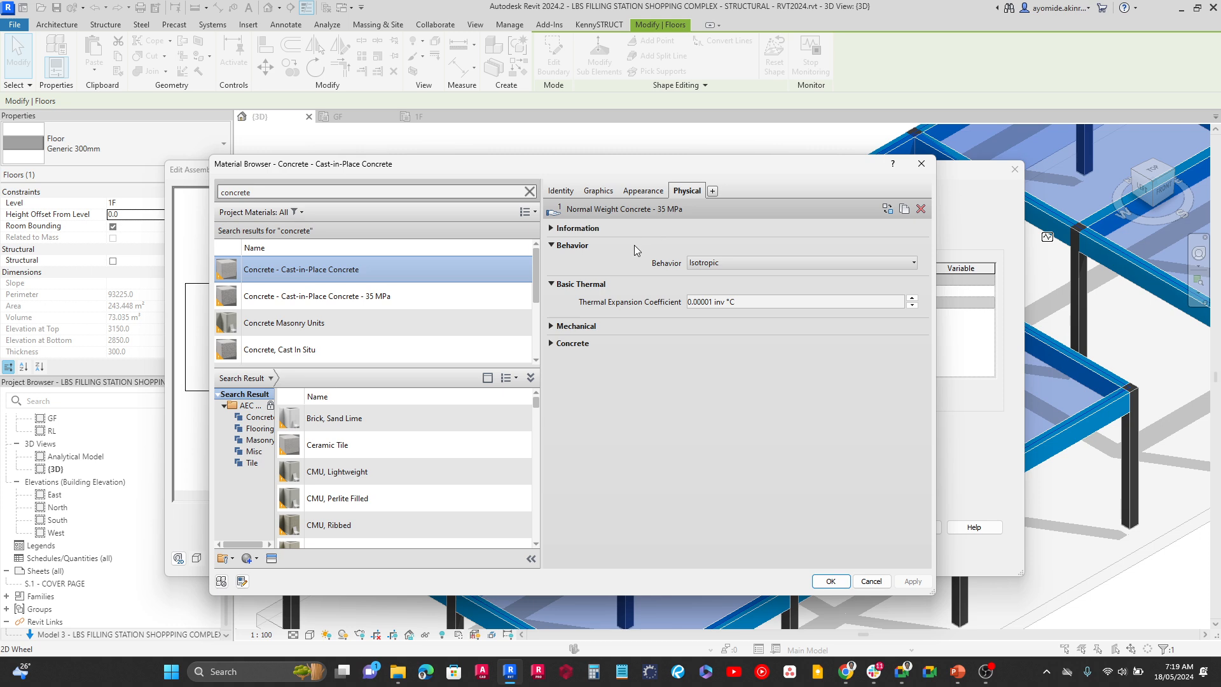
{"action": "left_click", "coordinate": [551, 326]}
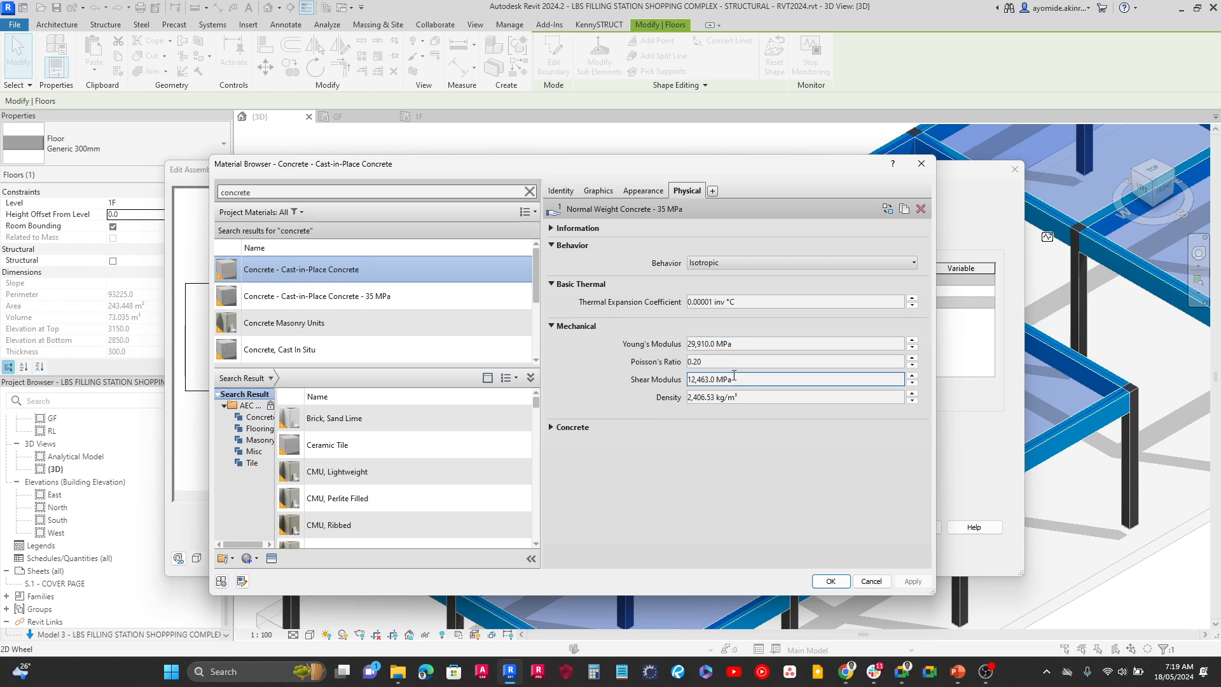
{"action": "left_click", "coordinate": [550, 429]}
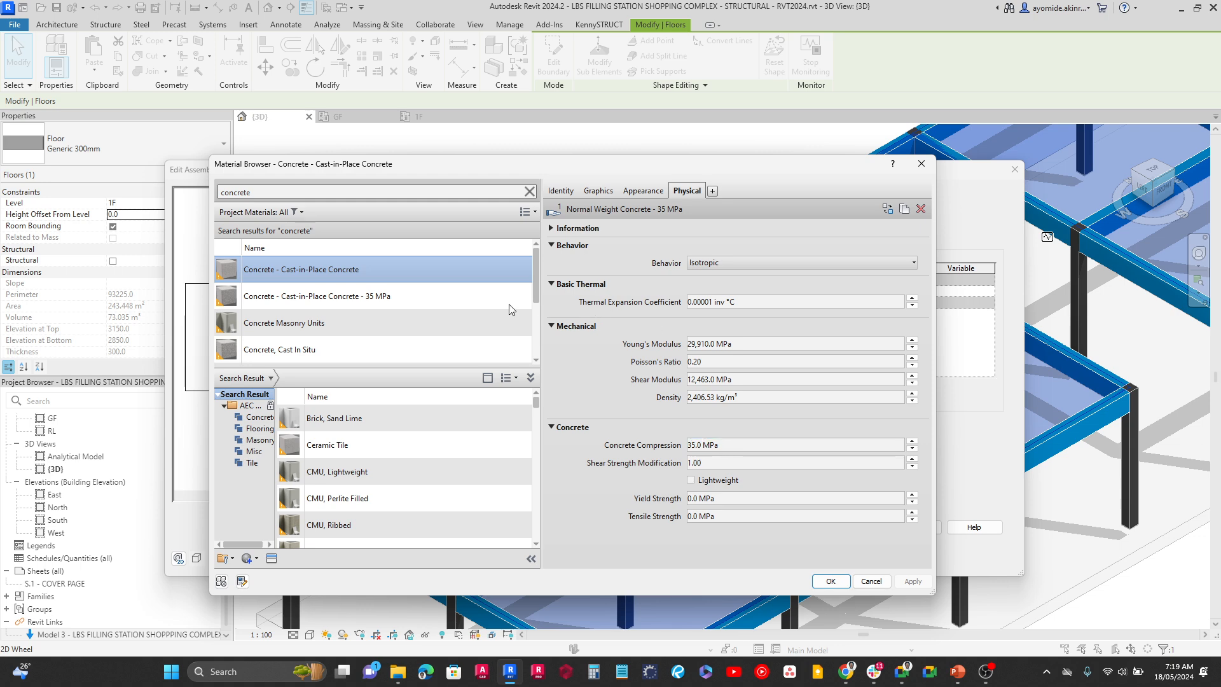
Add the Concrete, C25/30 material from the library to the project materials
{"action": "scroll", "coordinate": [358, 343], "scroll_direction": "down", "scroll_amount": 1}
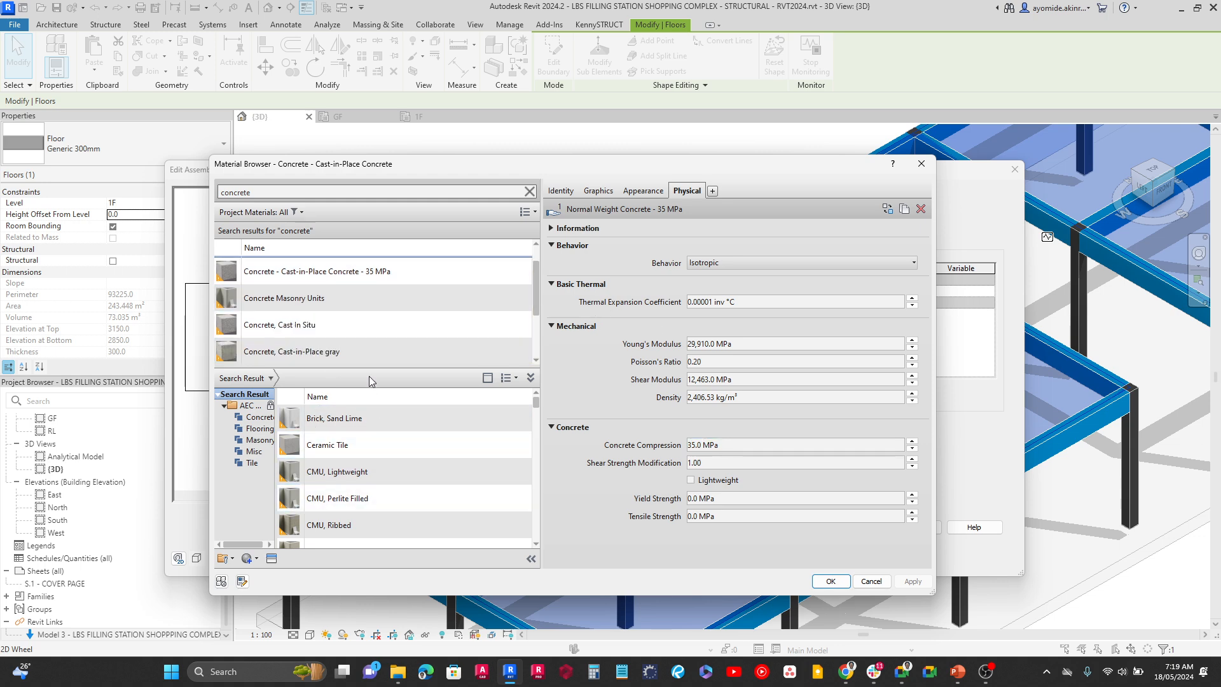
{"action": "scroll", "coordinate": [356, 299], "scroll_direction": "up", "scroll_amount": 1}
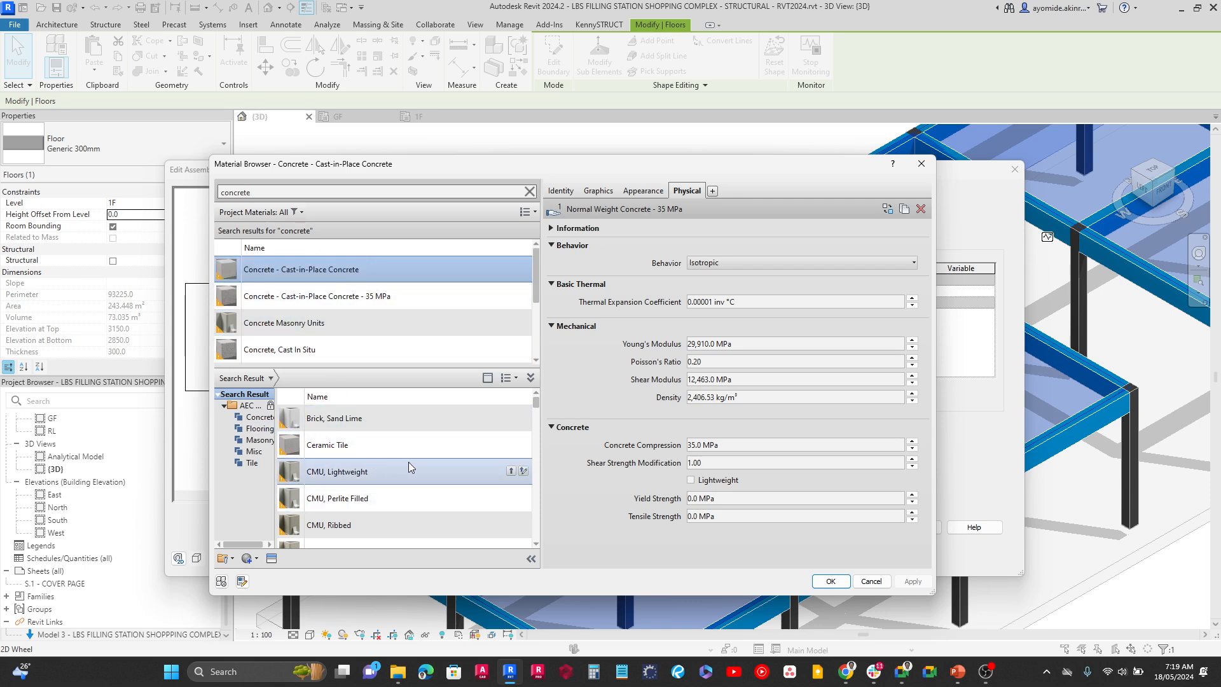
{"action": "scroll", "coordinate": [410, 463], "scroll_direction": "down", "scroll_amount": 4}
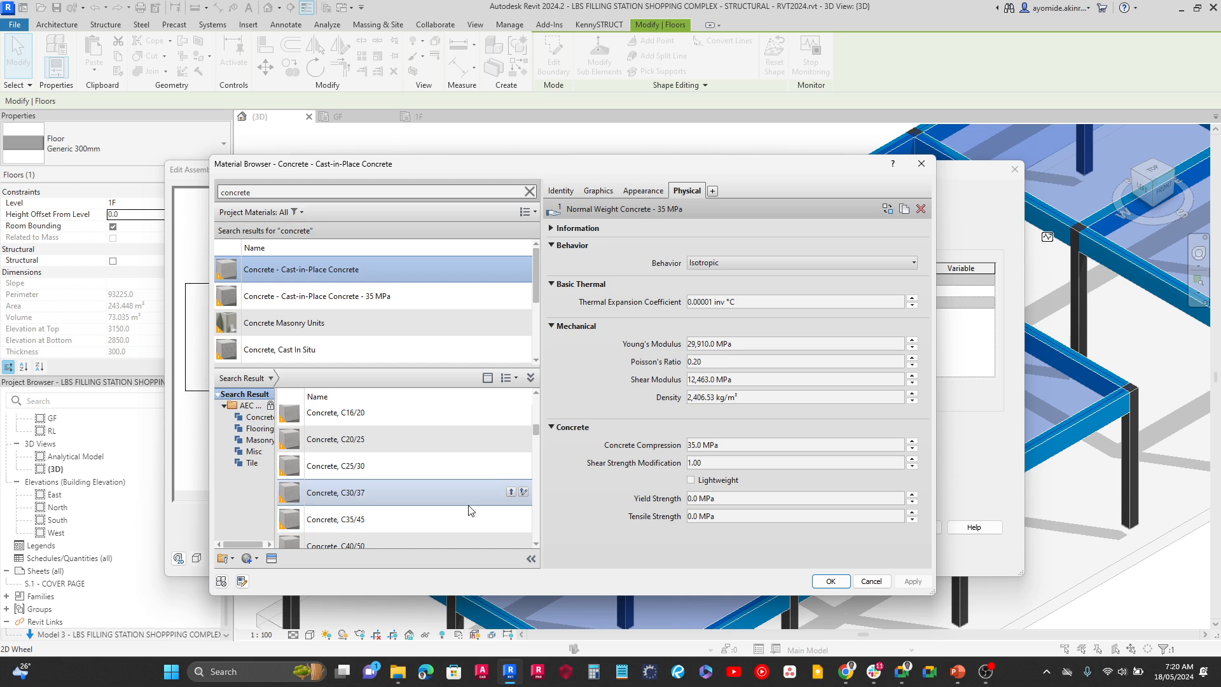
{"action": "left_click", "coordinate": [386, 472]}
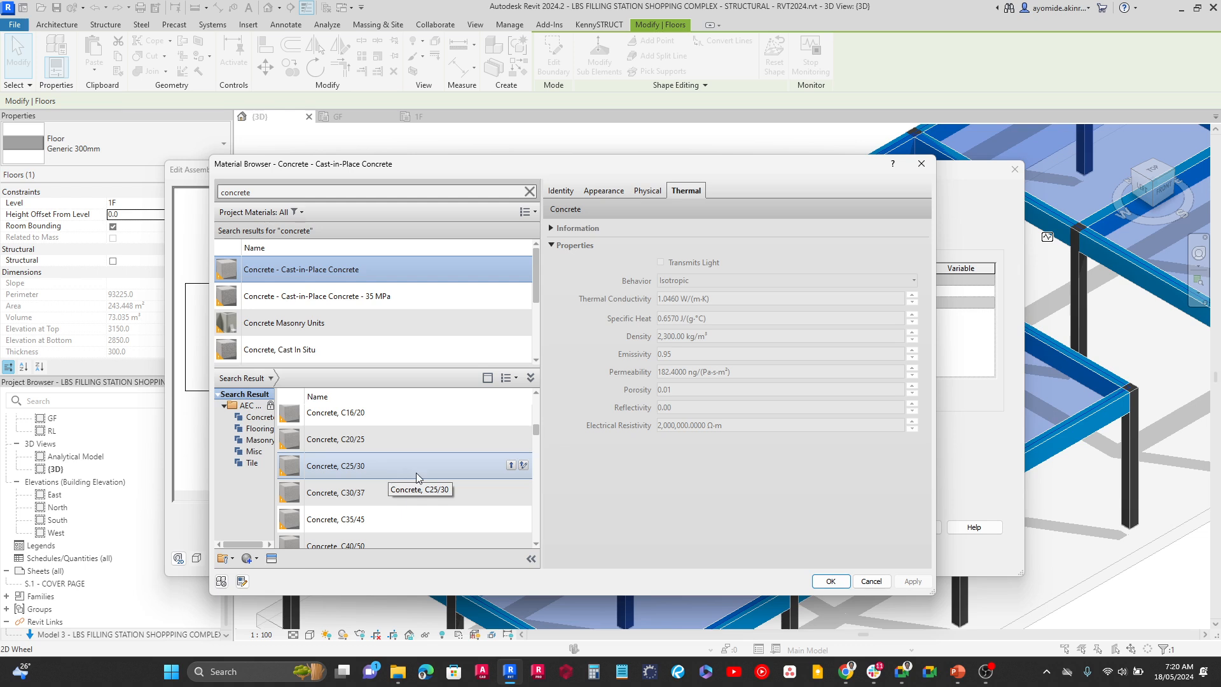
{"action": "left_click", "coordinate": [510, 465]}
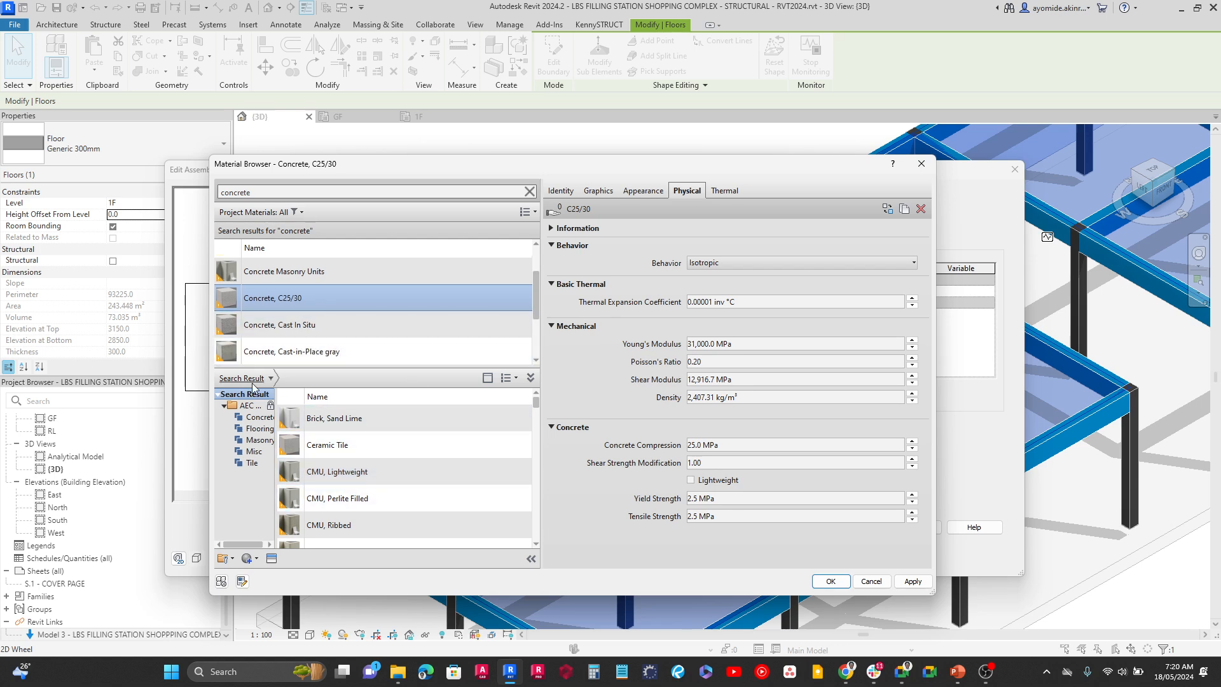
Collapse and restore the material library list and the material property details
{"action": "left_click", "coordinate": [530, 378]}
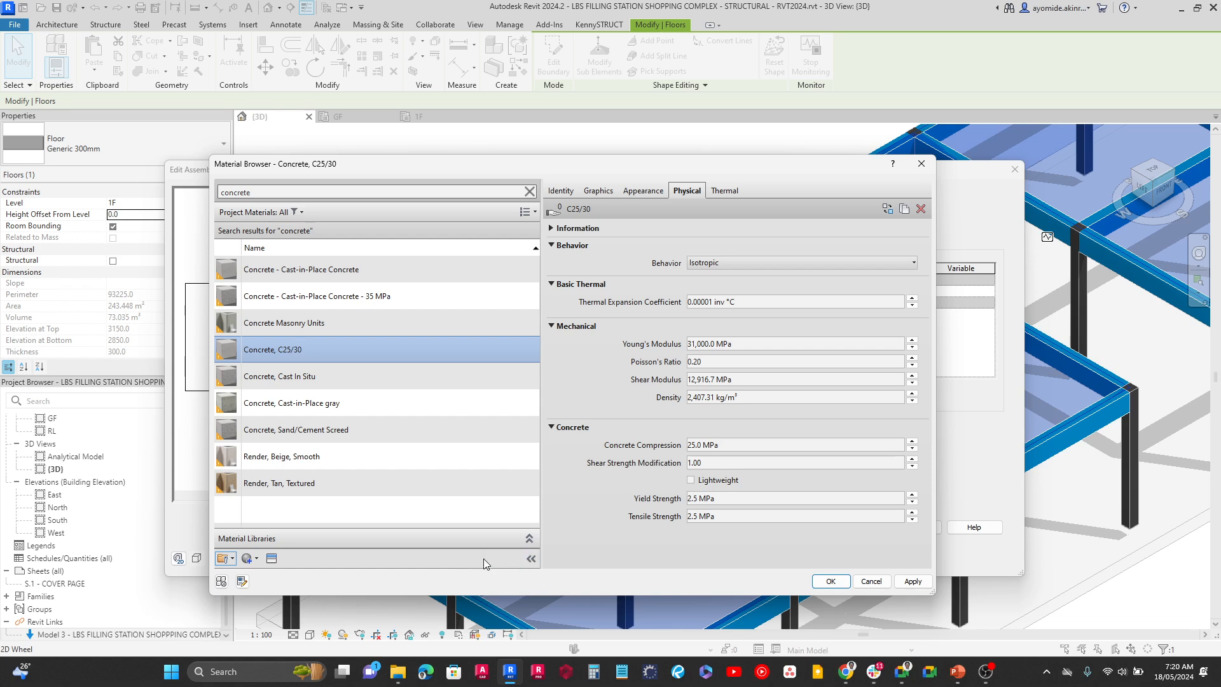
{"action": "left_click", "coordinate": [530, 559]}
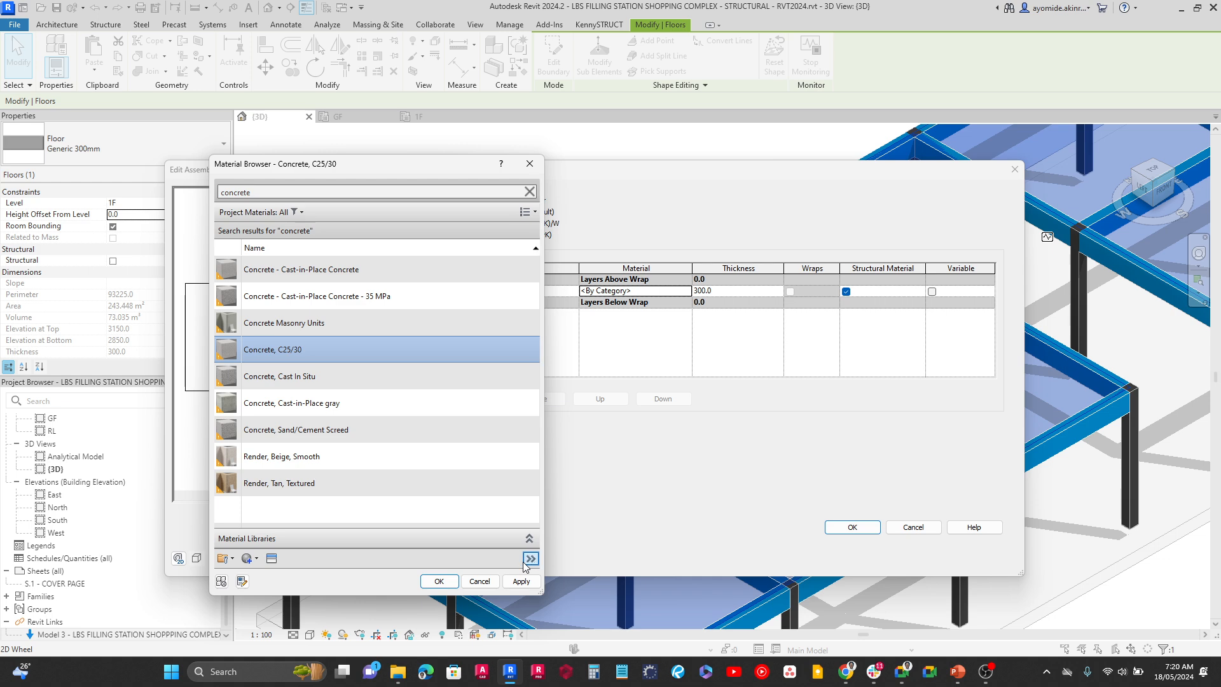
{"action": "left_click", "coordinate": [531, 558]}
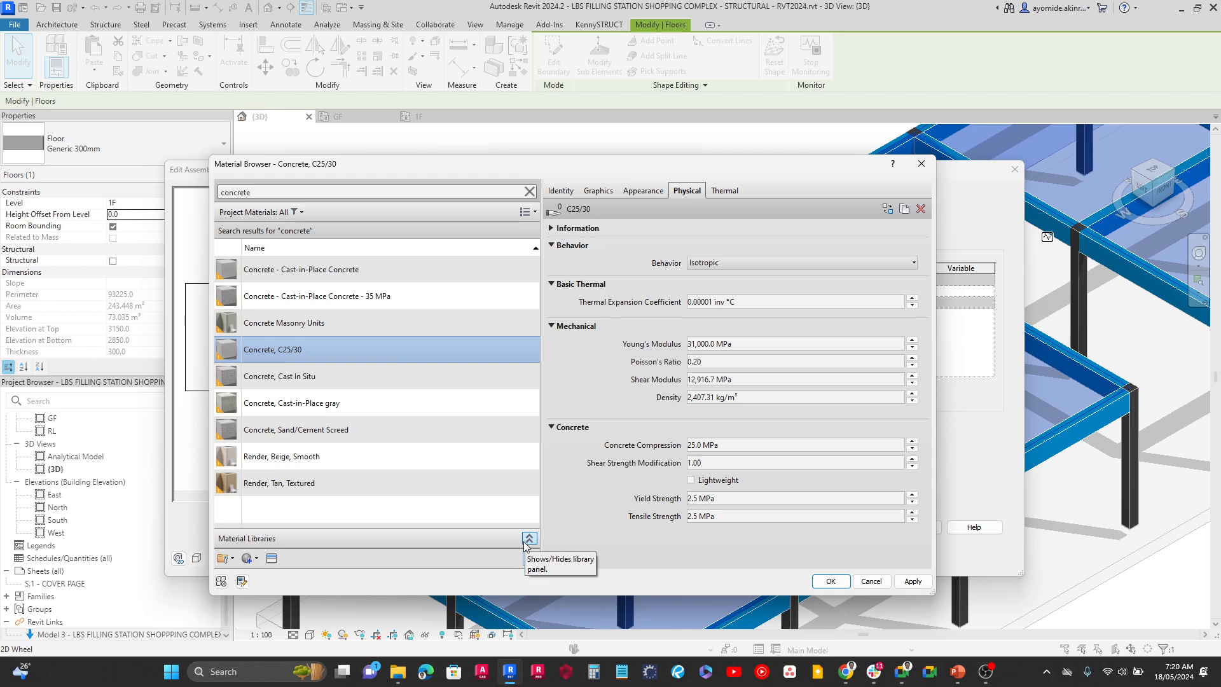
{"action": "left_click", "coordinate": [528, 539]}
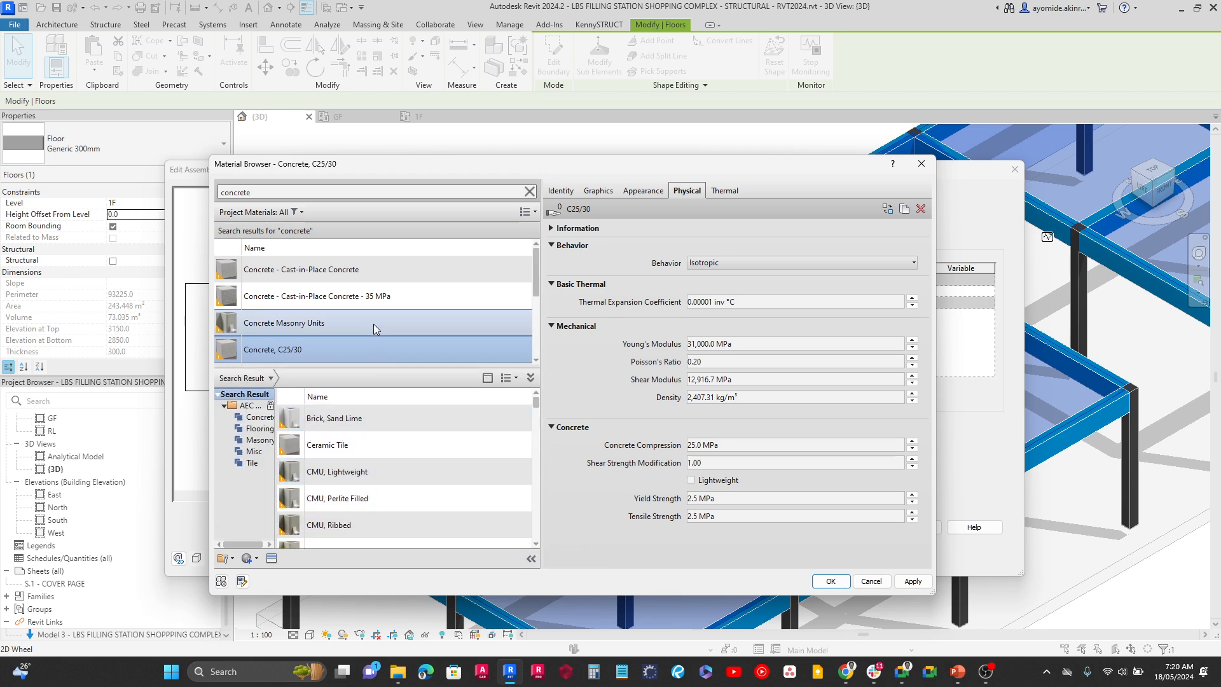
Assign the Concrete, C25/30 material to the floor type's structure layer
{"action": "scroll", "coordinate": [382, 292], "scroll_direction": "down", "scroll_amount": 3}
{"action": "scroll", "coordinate": [337, 294], "scroll_direction": "up", "scroll_amount": 1}
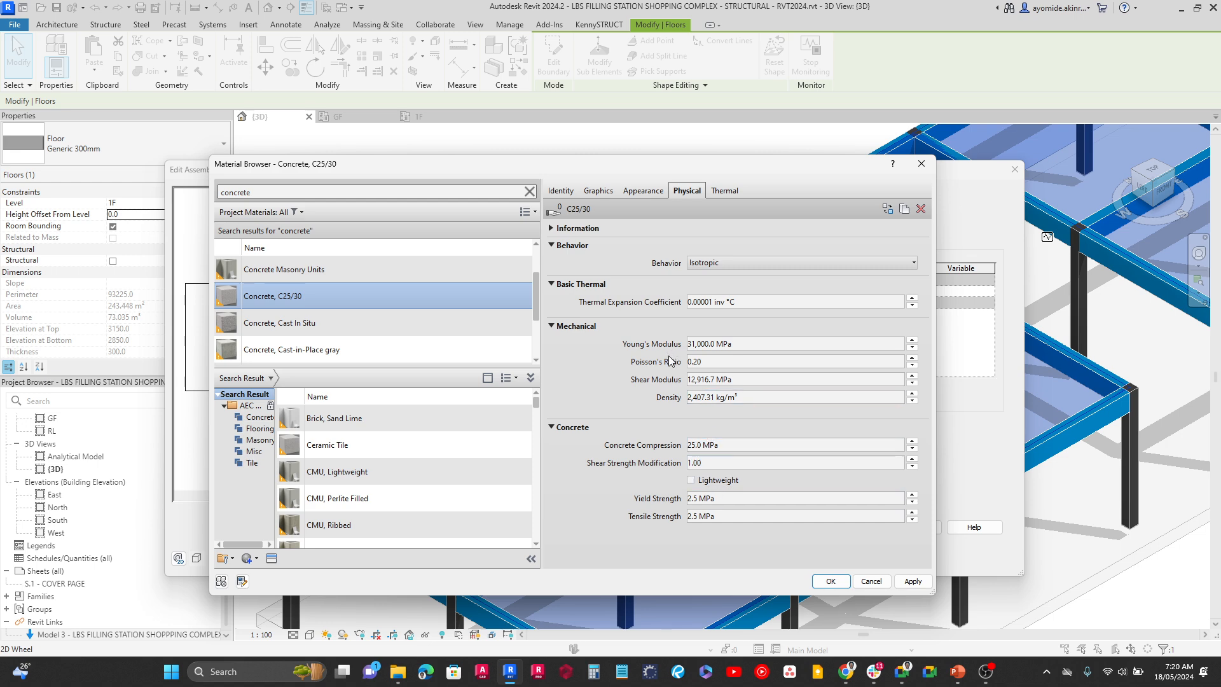
{"action": "left_click", "coordinate": [829, 581]}
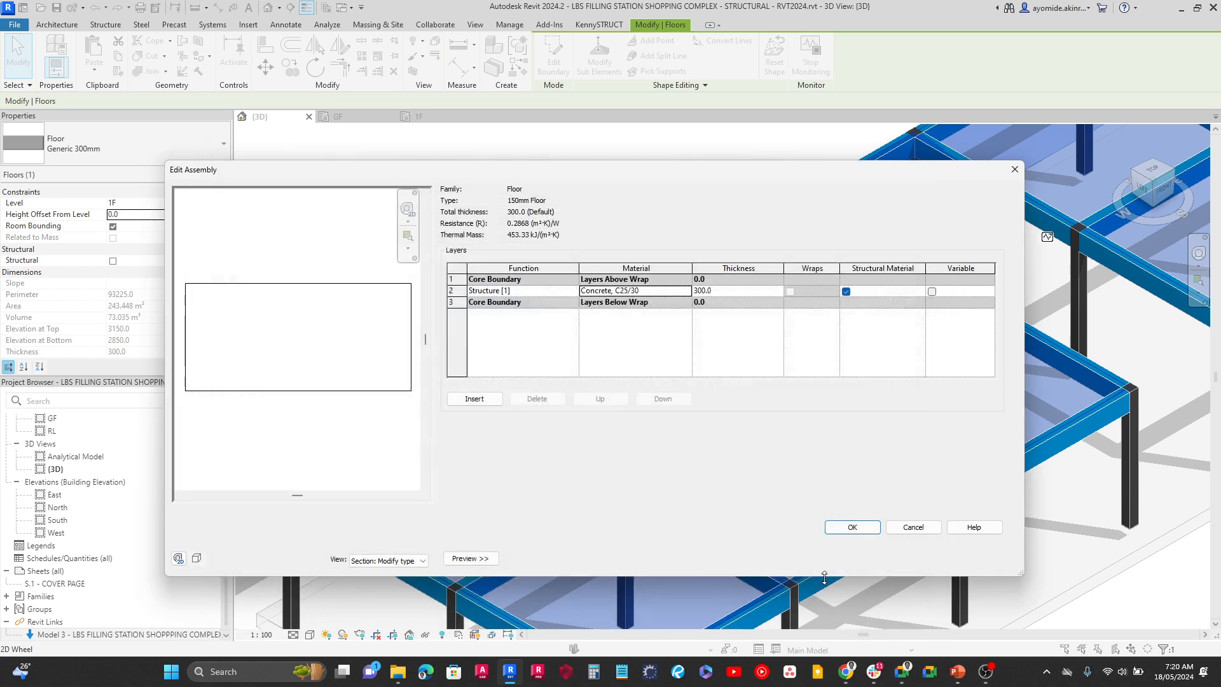
Set the structure layer's thickness to 200 mm and accept the floor assembly
{"action": "left_click", "coordinate": [727, 292]}
{"action": "type", "text": "150"}
{"action": "left_click_drag", "start_coordinate": [719, 292], "coordinate": [698, 292]}
{"action": "type", "text": "200"}
{"action": "left_click", "coordinate": [836, 528]}
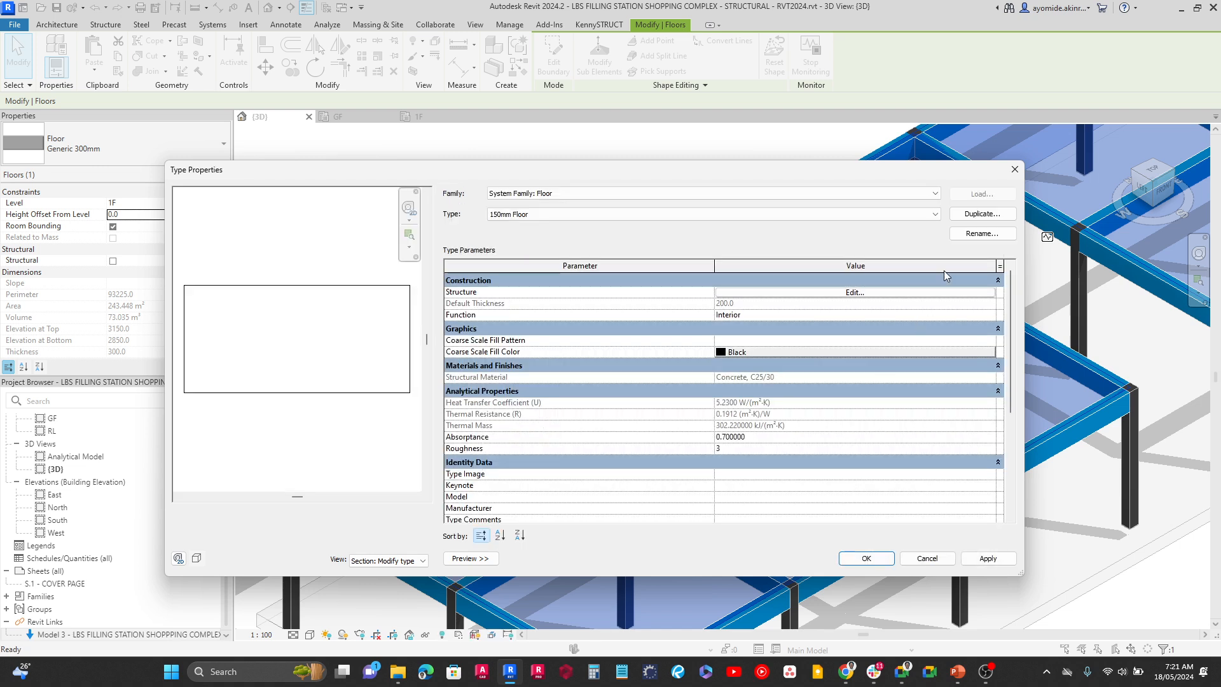
Rename the floor type to 200mm Floor and apply it to the first-floor slab, accepting the thickness change
{"action": "left_click", "coordinate": [961, 235]}
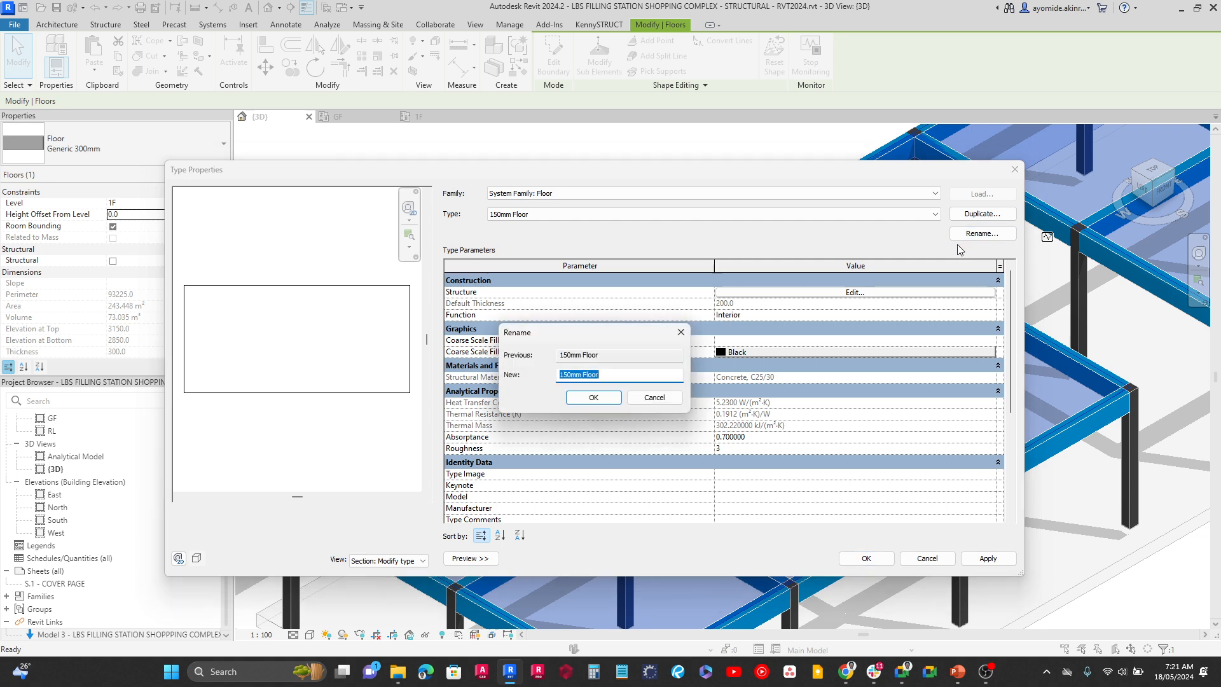
{"action": "left_click", "coordinate": [569, 374]}
{"action": "type", "text": "200"}
{"action": "left_click", "coordinate": [580, 397]}
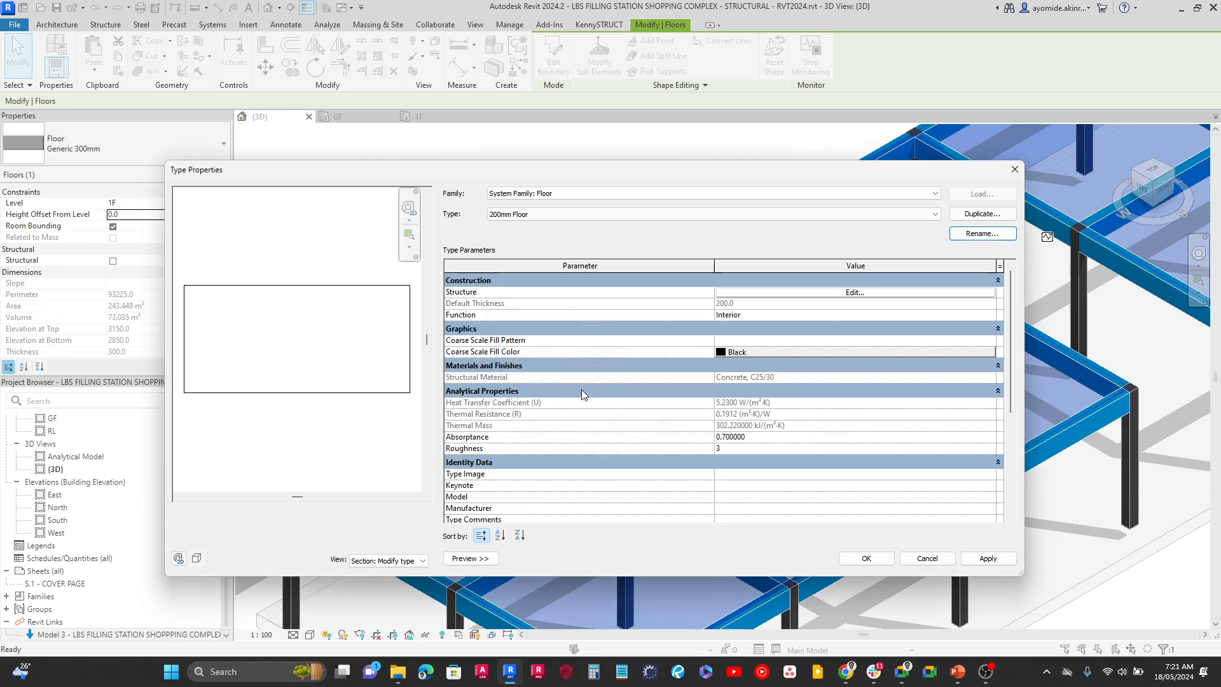
{"action": "left_click", "coordinate": [856, 562]}
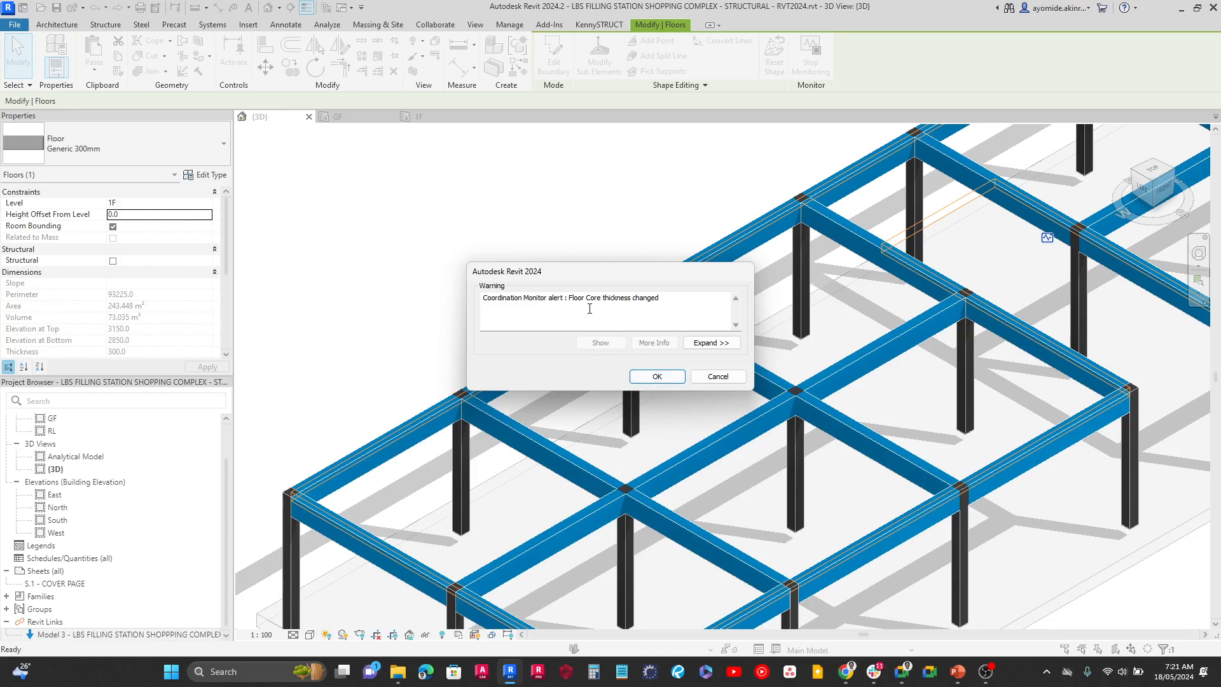
{"action": "left_click", "coordinate": [658, 378]}
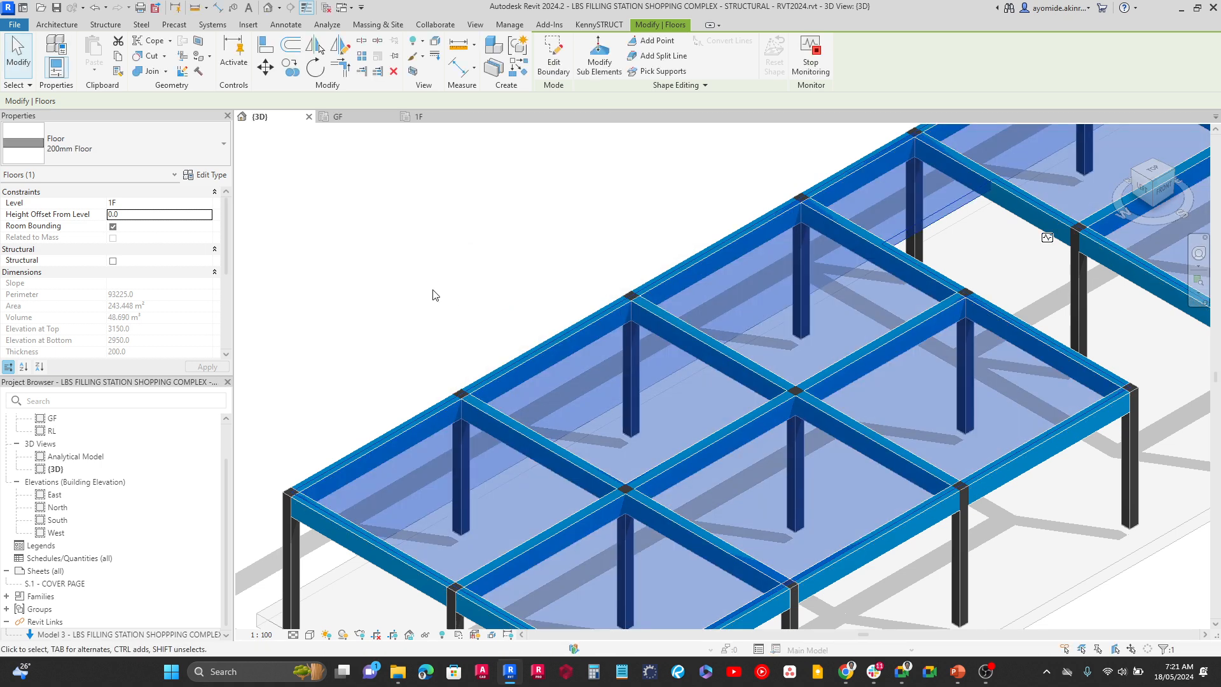
Change the ground-floor slab's type from Generic 300mm to 200mm Floor and clear the selection
{"action": "left_click", "coordinate": [435, 294]}
{"action": "scroll", "coordinate": [439, 295], "scroll_direction": "down", "scroll_amount": 3}
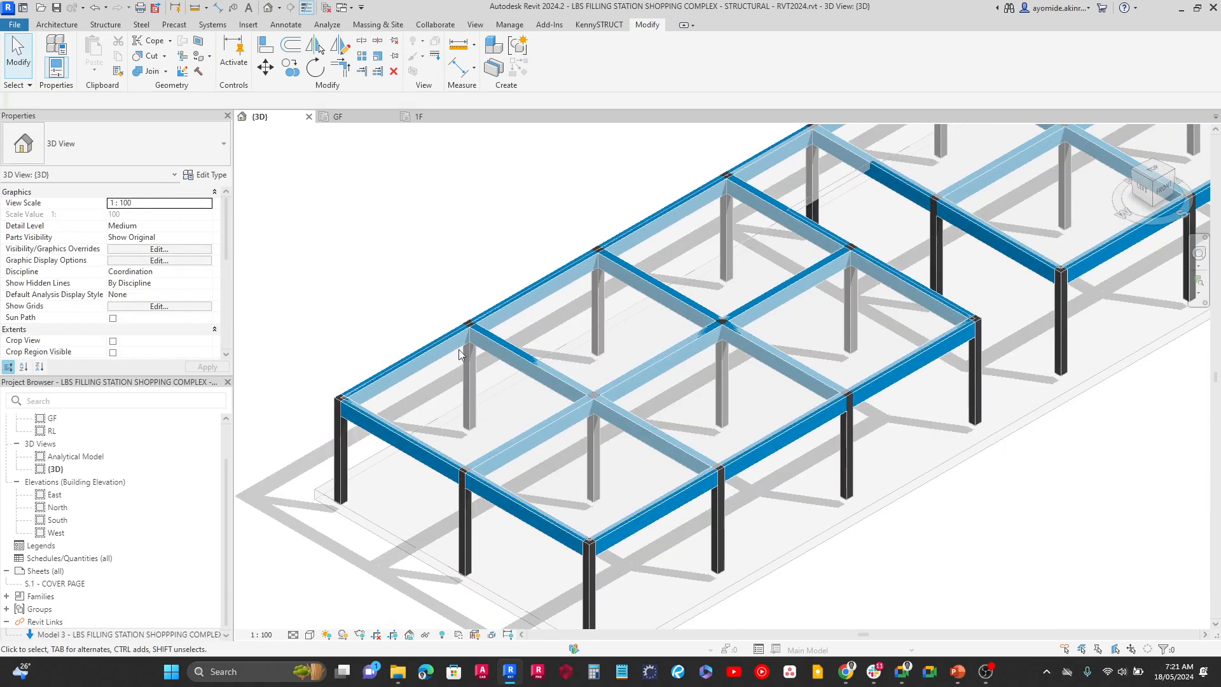
{"action": "left_click", "coordinate": [393, 522]}
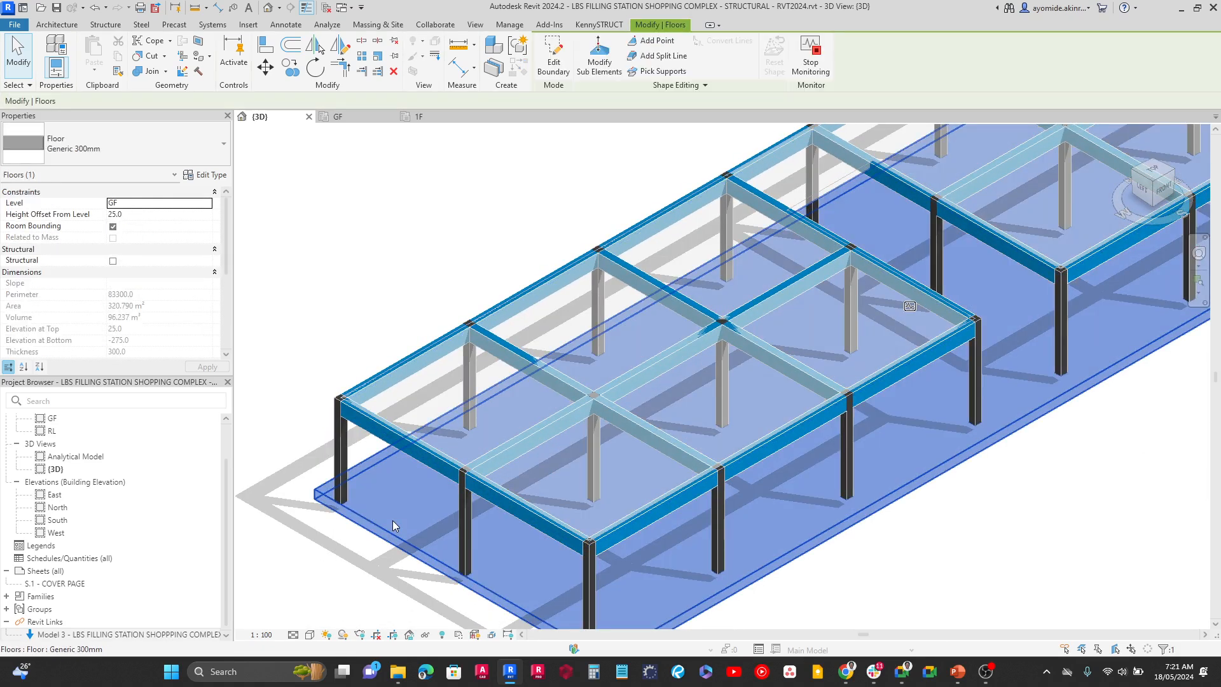
{"action": "left_click", "coordinate": [212, 149]}
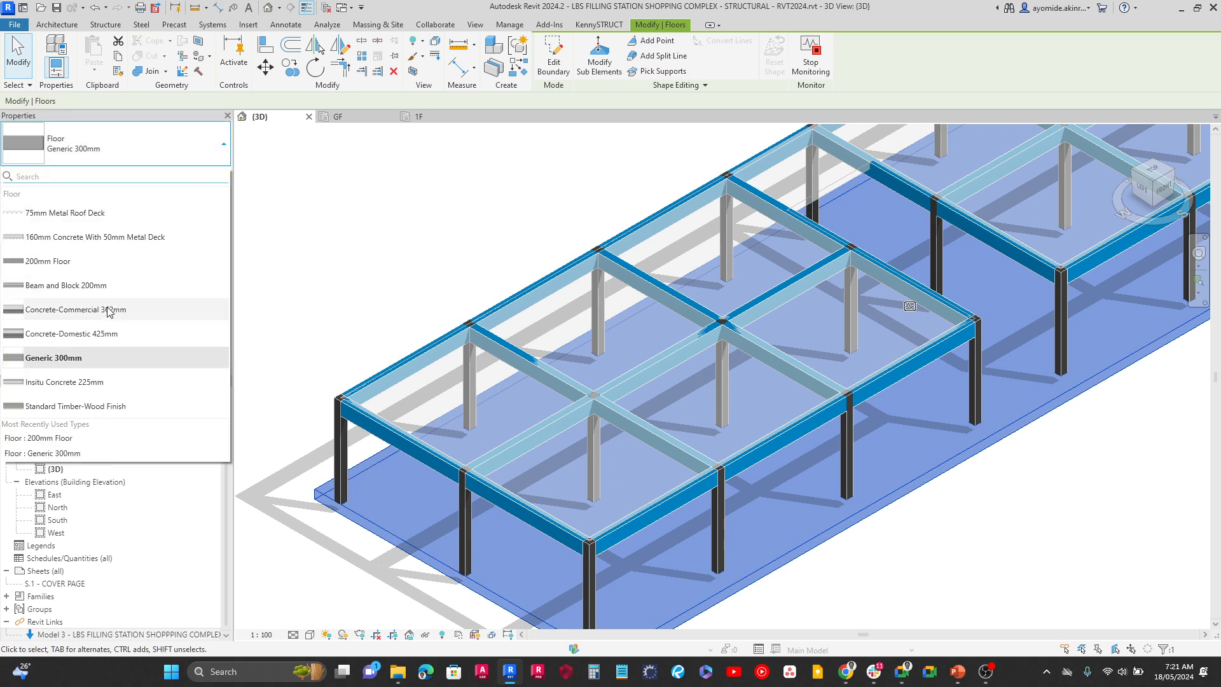
{"action": "left_click", "coordinate": [68, 262]}
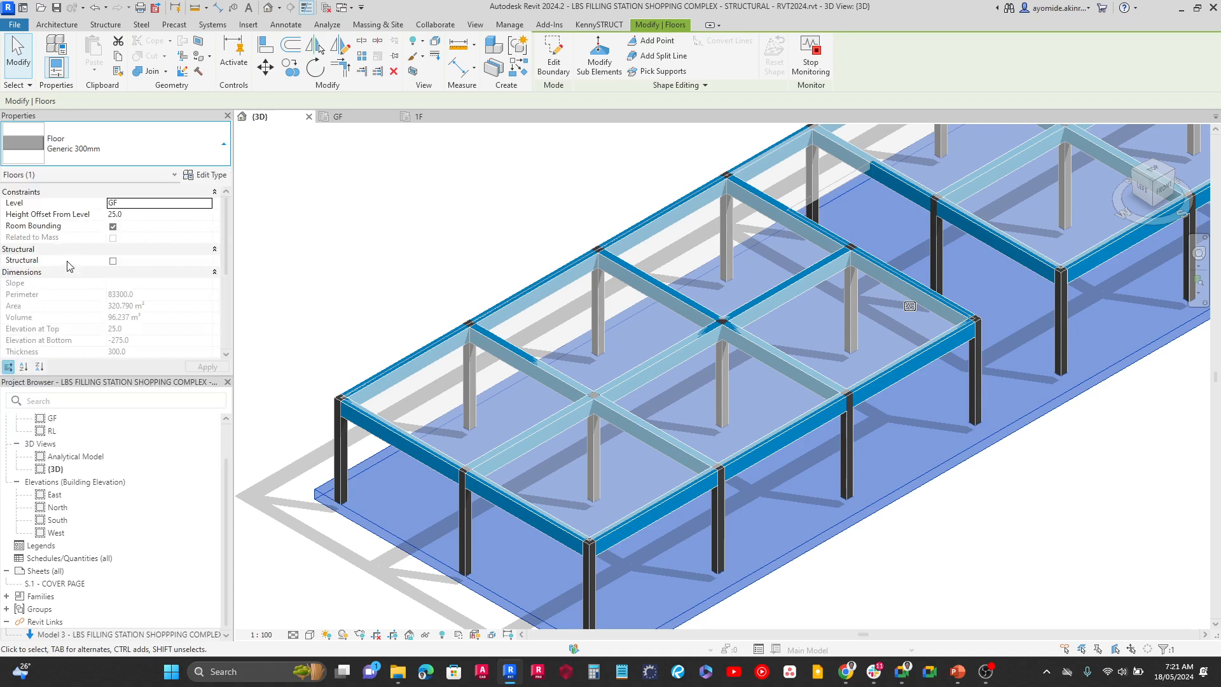
{"action": "key", "text": "Escape"}
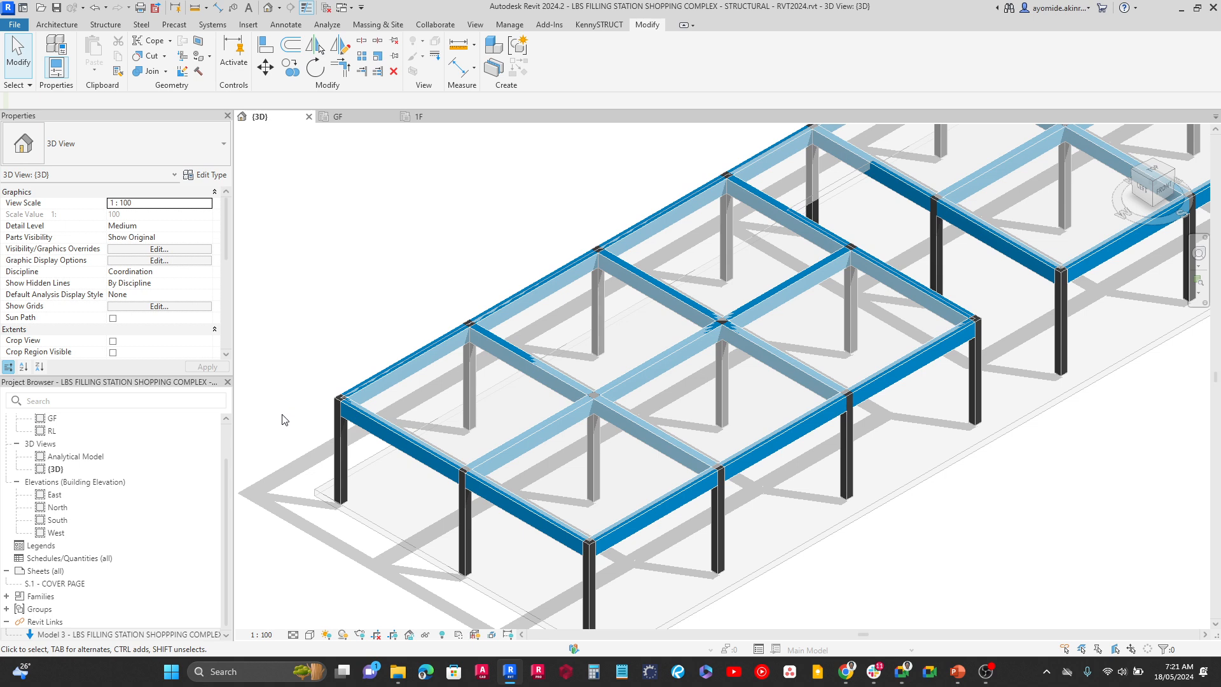
Set the structural material of all 225 x 225mm concrete columns in the entire project to Concrete, C25/30
{"action": "scroll", "coordinate": [350, 453], "scroll_direction": "up", "scroll_amount": 3}
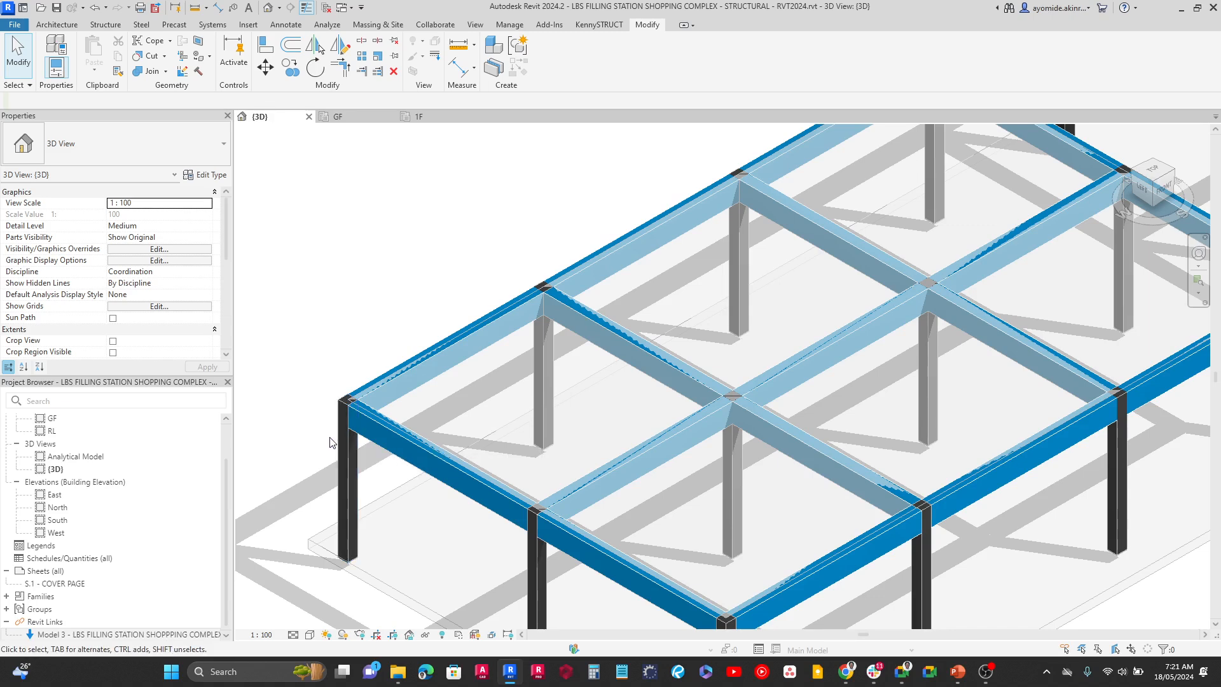
{"action": "left_click", "coordinate": [342, 457]}
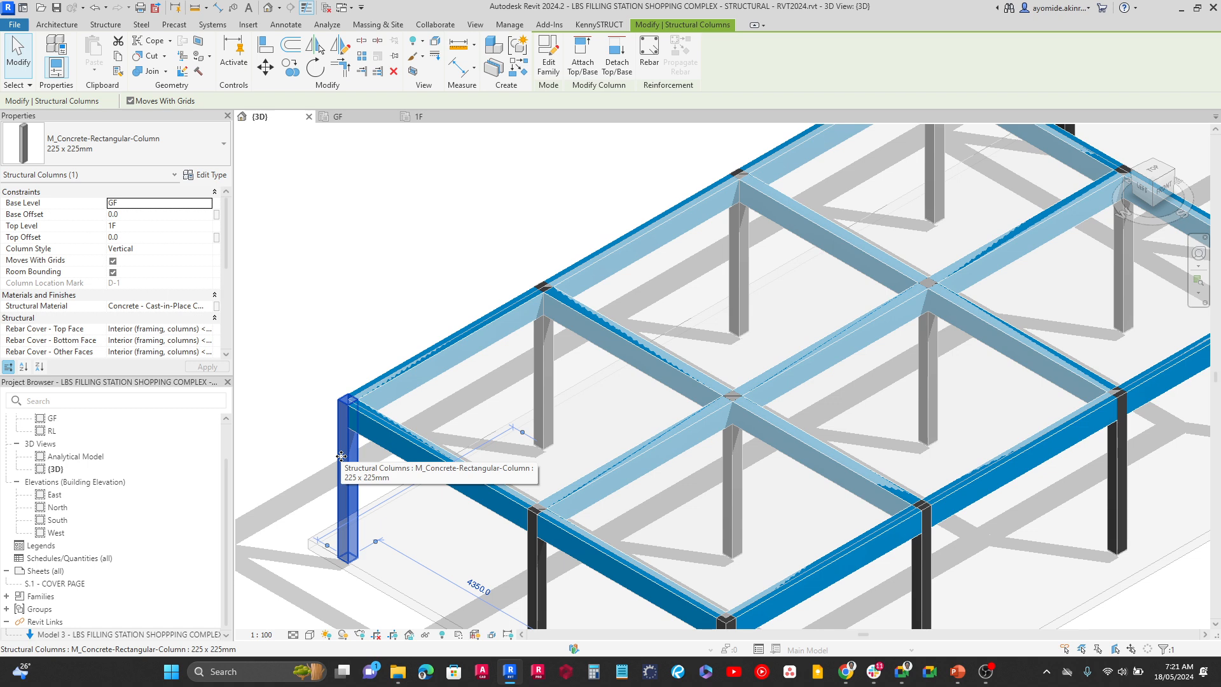
{"action": "right_click", "coordinate": [341, 455]}
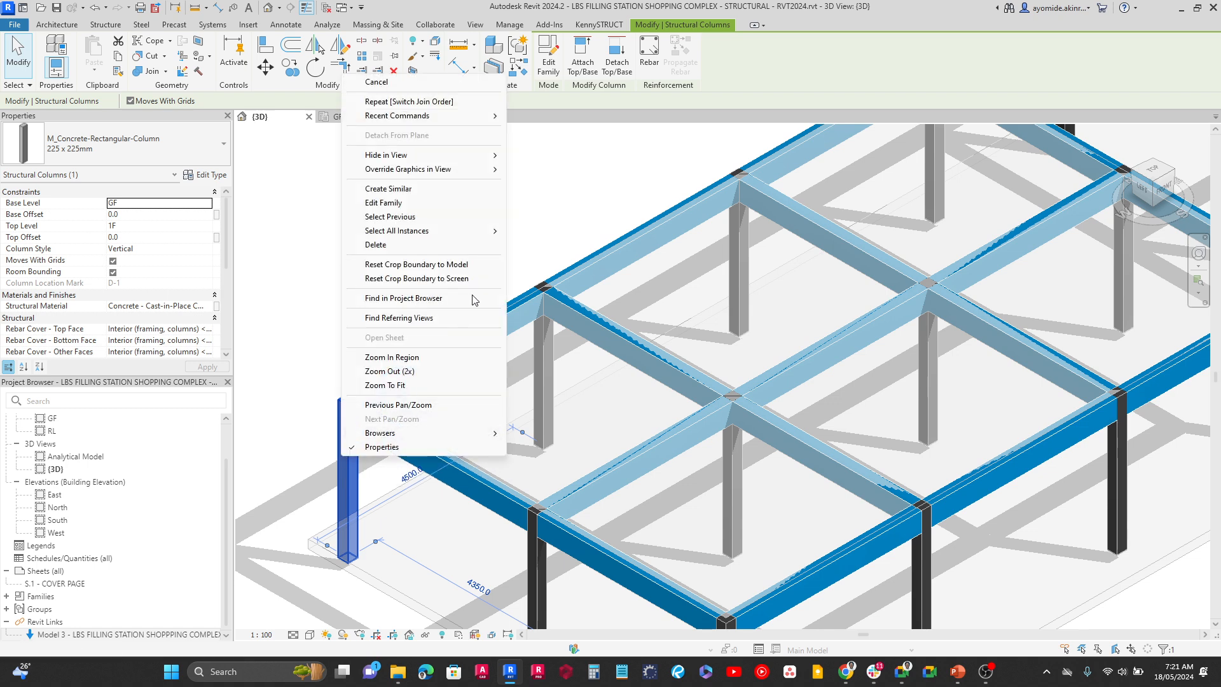
{"action": "mouse_move", "coordinate": [484, 230]}
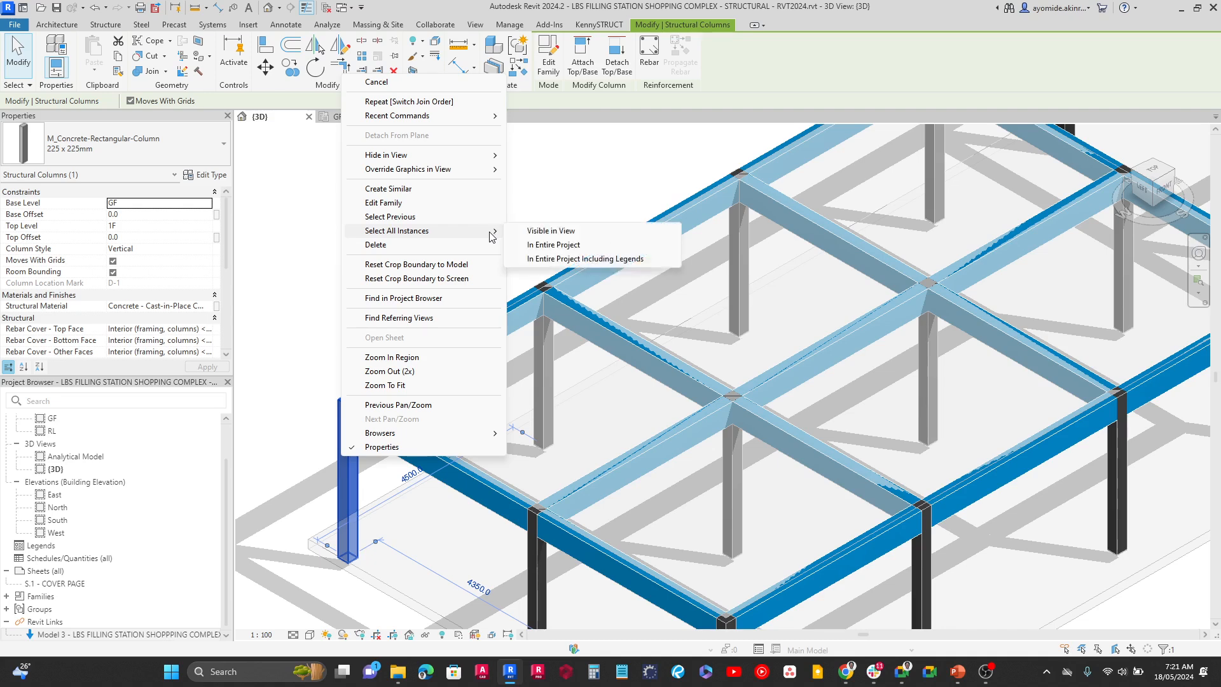
{"action": "left_click", "coordinate": [552, 249]}
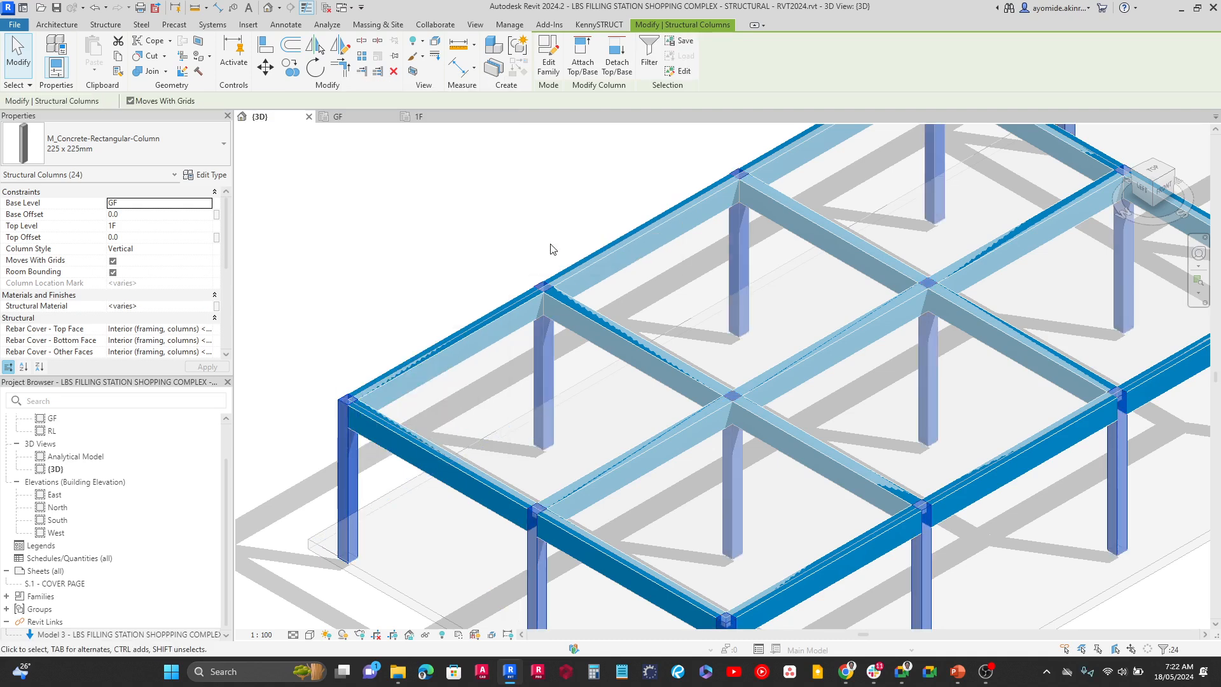
{"action": "scroll", "coordinate": [165, 275], "scroll_direction": "down", "scroll_amount": 1}
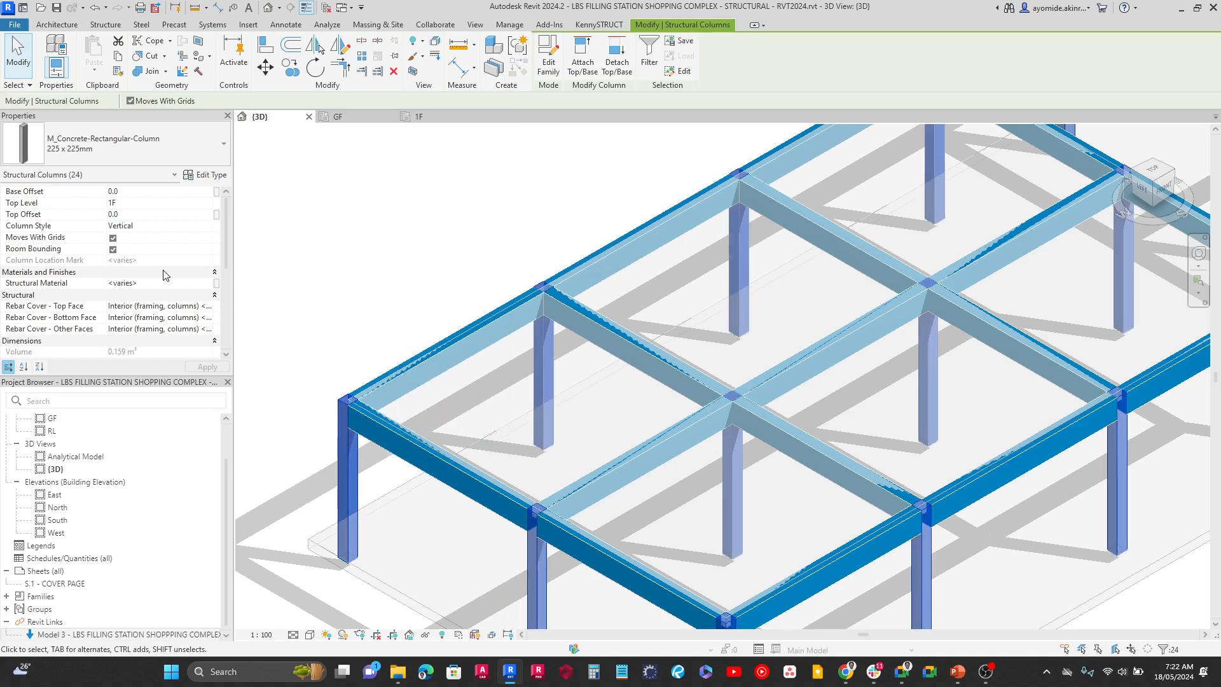
{"action": "scroll", "coordinate": [165, 275], "scroll_direction": "down", "scroll_amount": 4}
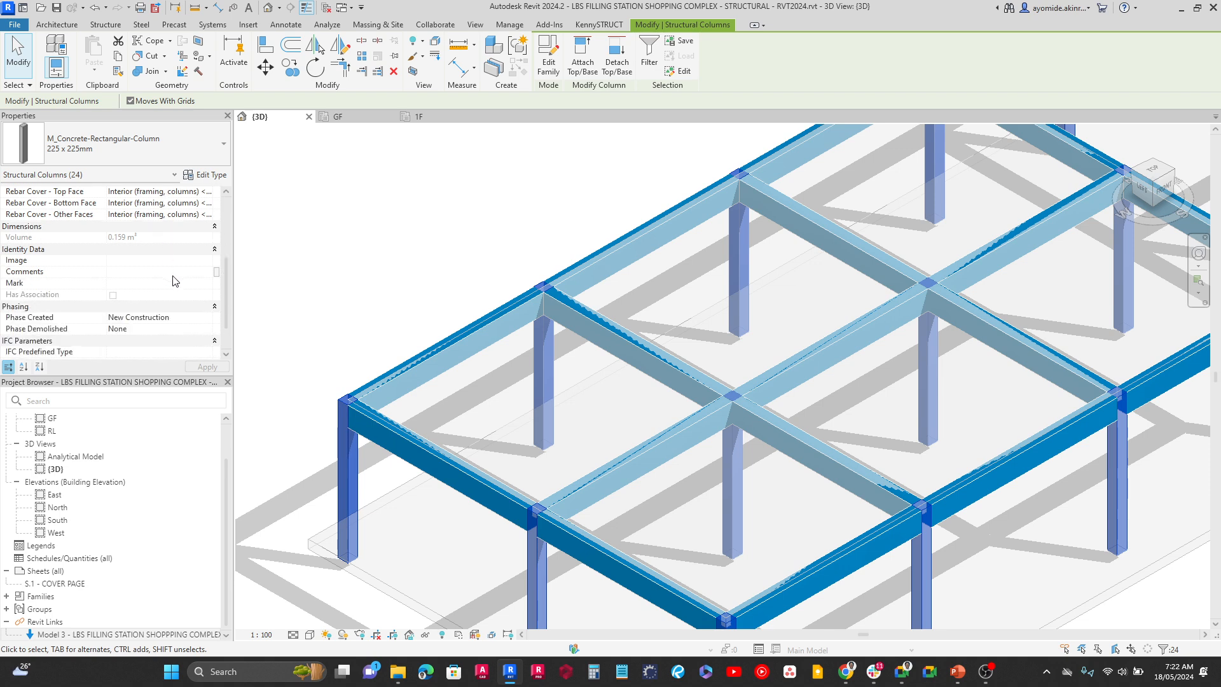
{"action": "scroll", "coordinate": [175, 281], "scroll_direction": "up", "scroll_amount": 3}
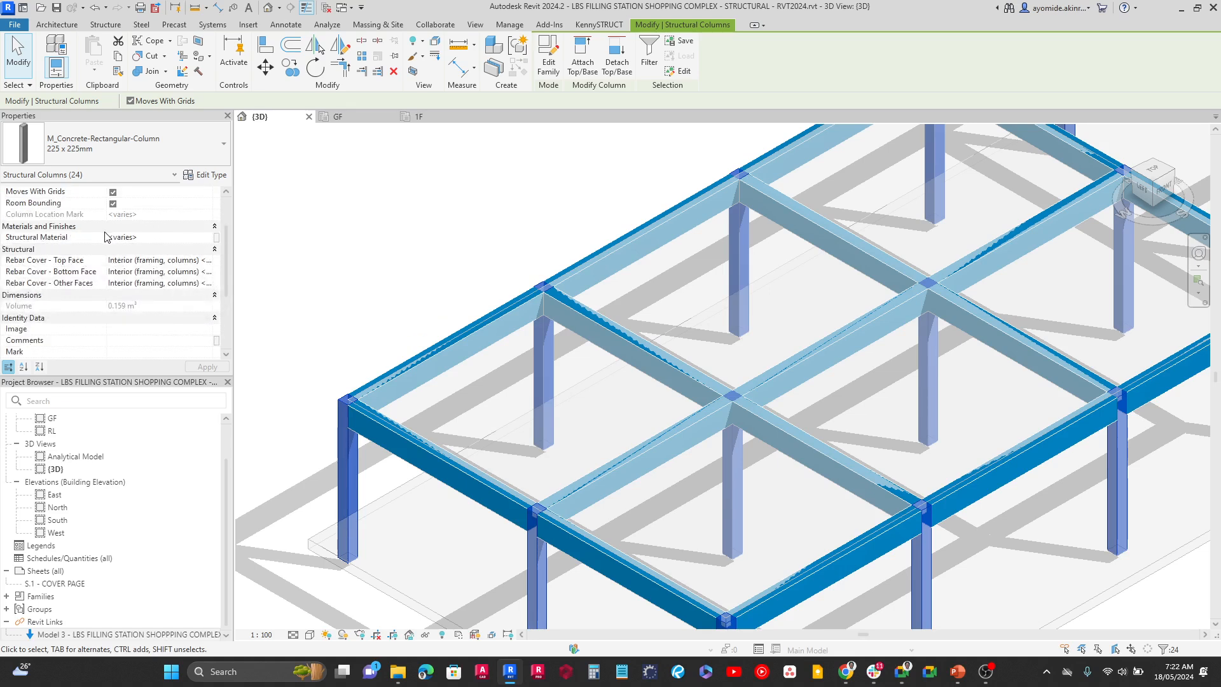
{"action": "left_click", "coordinate": [210, 244]}
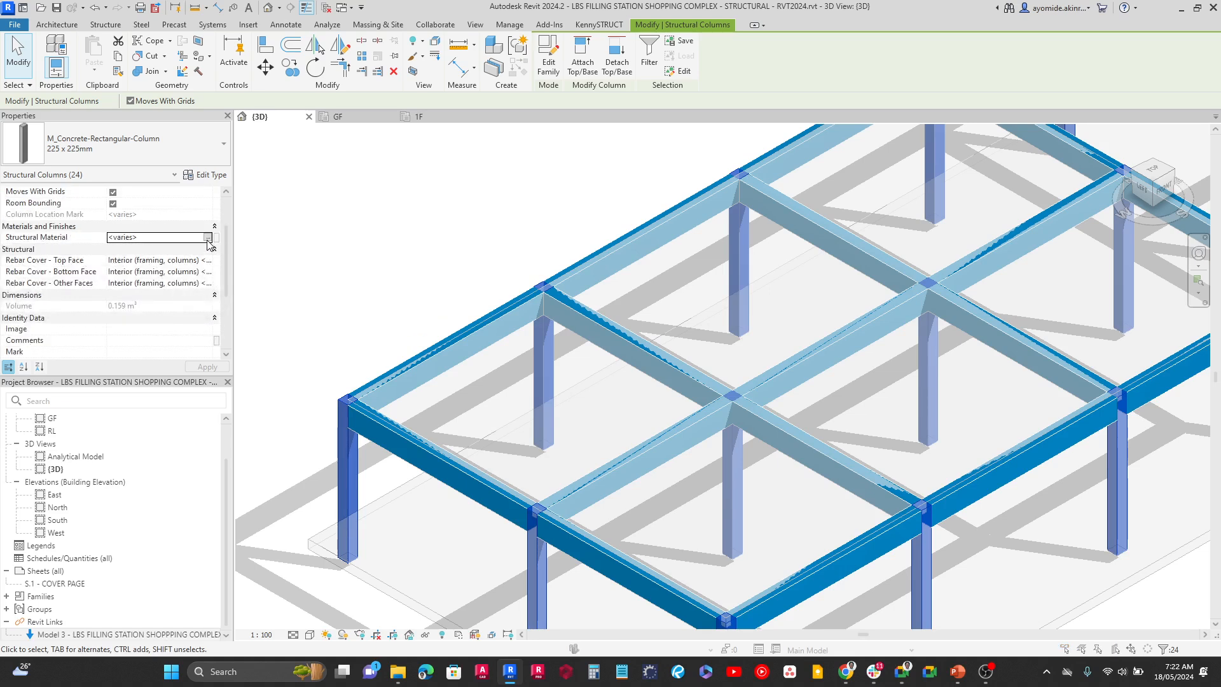
{"action": "left_click", "coordinate": [208, 237]}
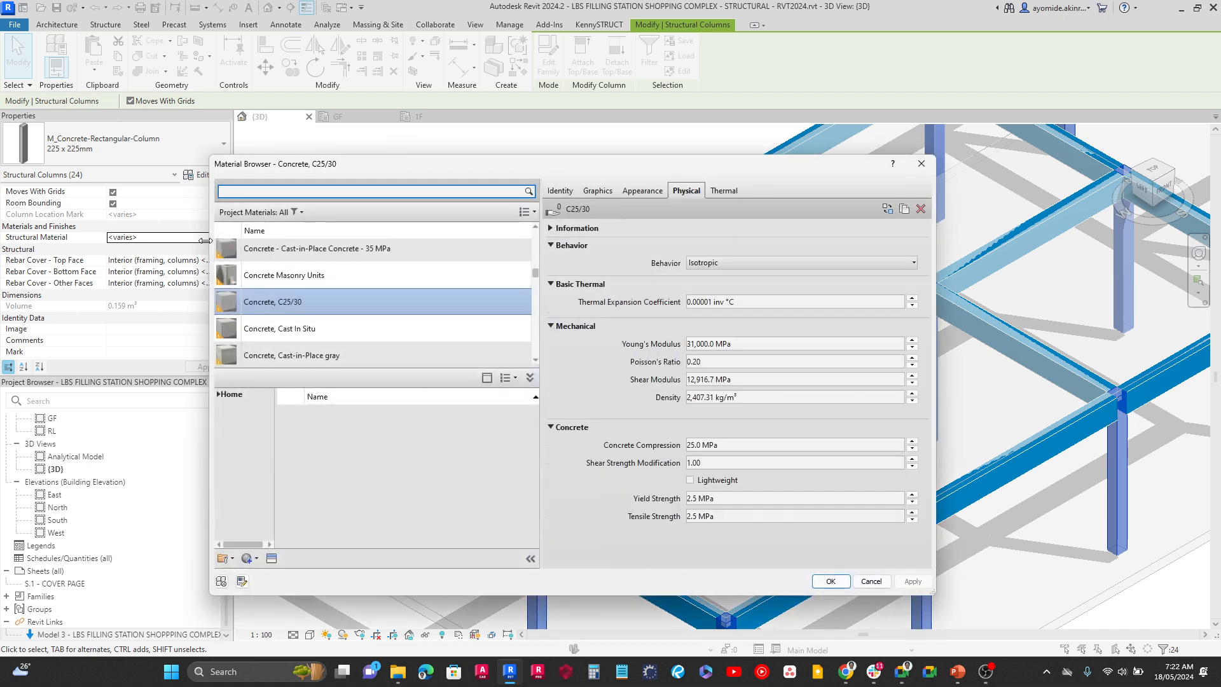
{"action": "left_click", "coordinate": [293, 311]}
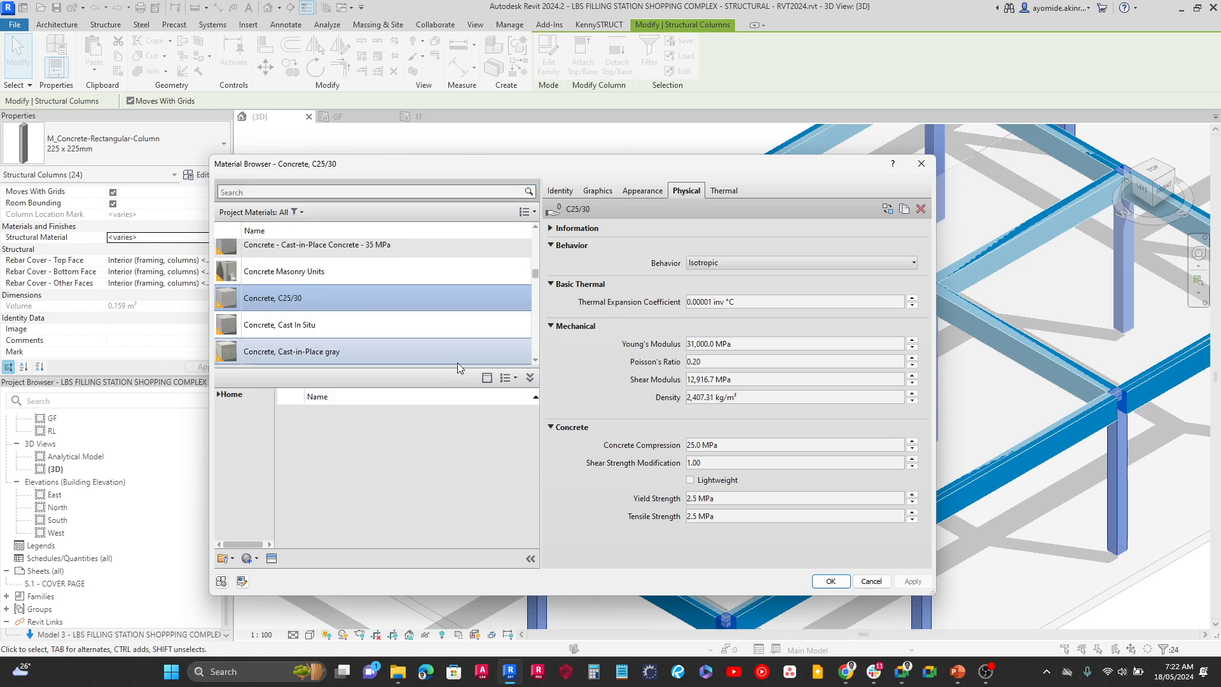
{"action": "left_click", "coordinate": [828, 581]}
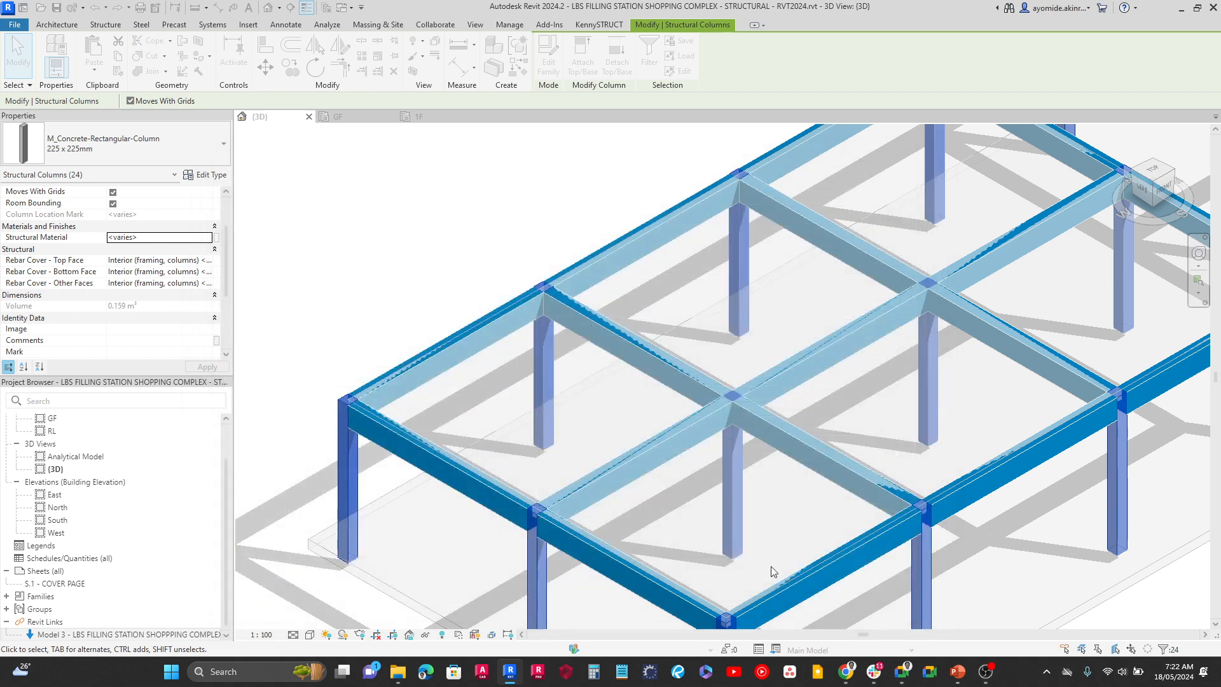
{"action": "left_click", "coordinate": [336, 369]}
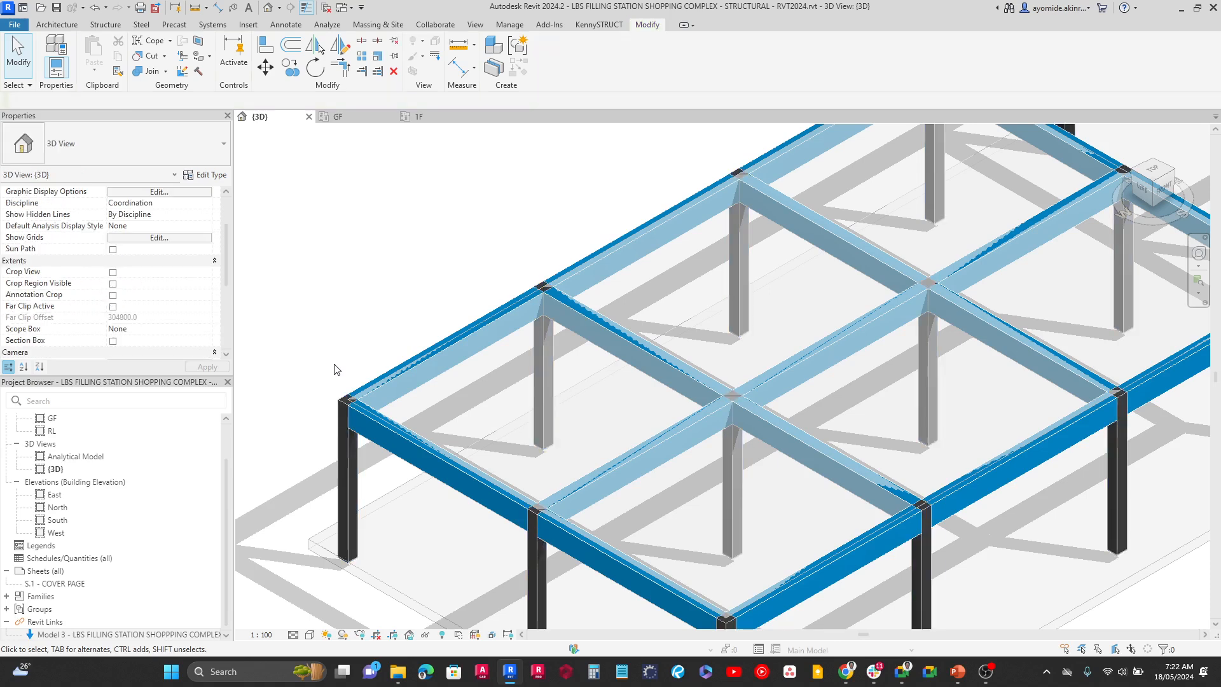
Set the structural material of all 225 x 450mm concrete beams in the entire project to Concrete, C25/30
{"action": "left_click", "coordinate": [373, 438]}
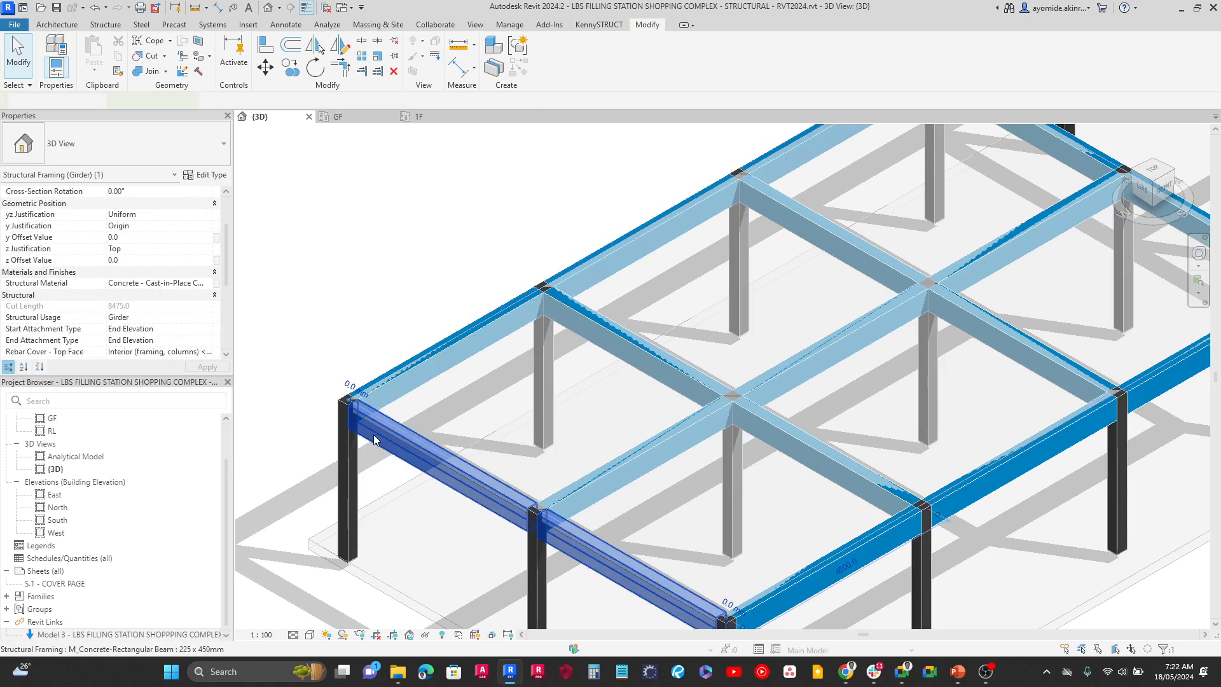
{"action": "right_click", "coordinate": [376, 443]}
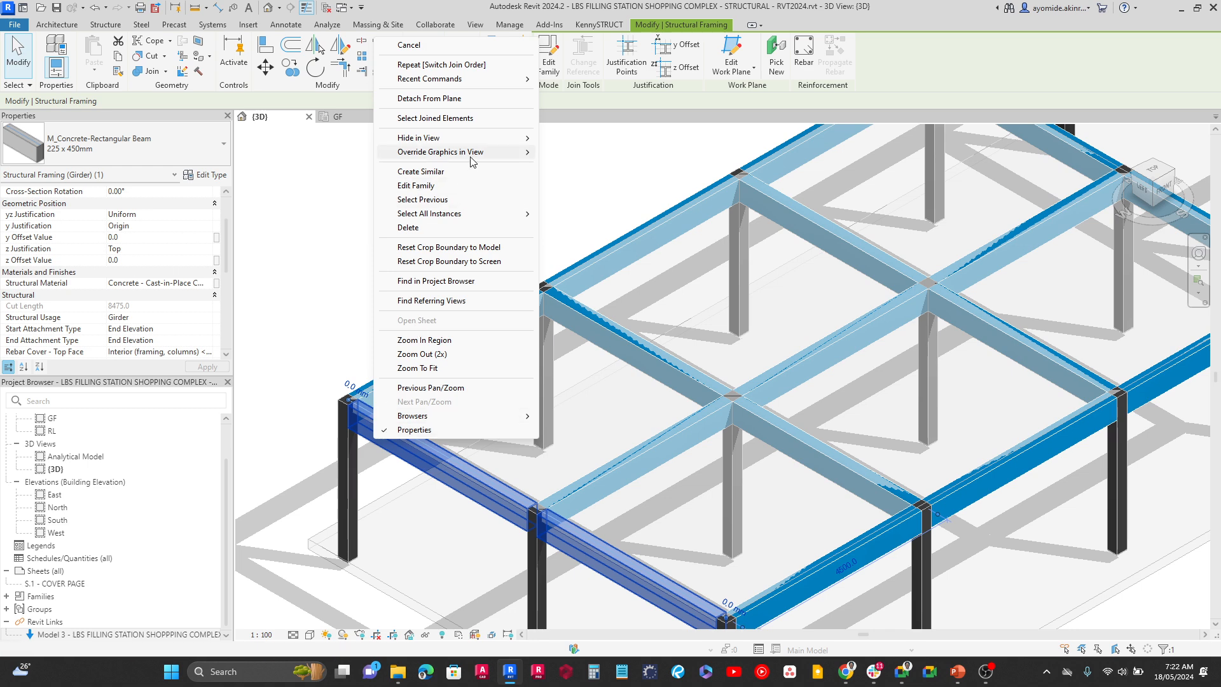
{"action": "mouse_move", "coordinate": [516, 215]}
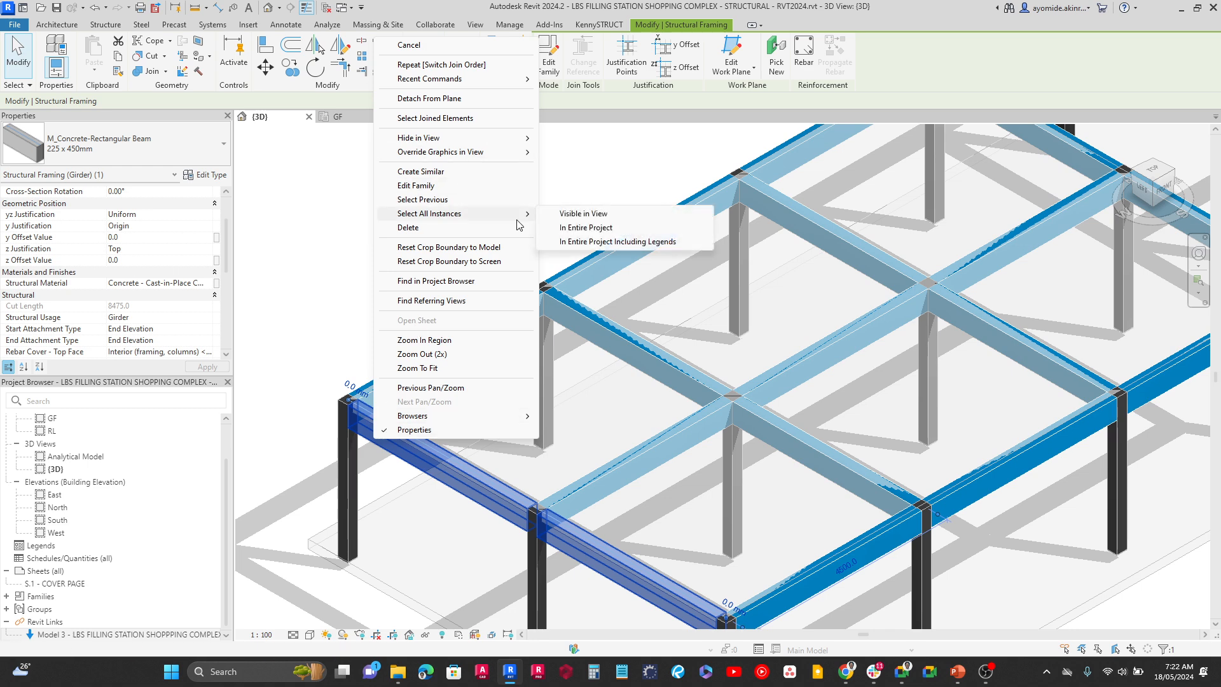
{"action": "left_click", "coordinate": [571, 231]}
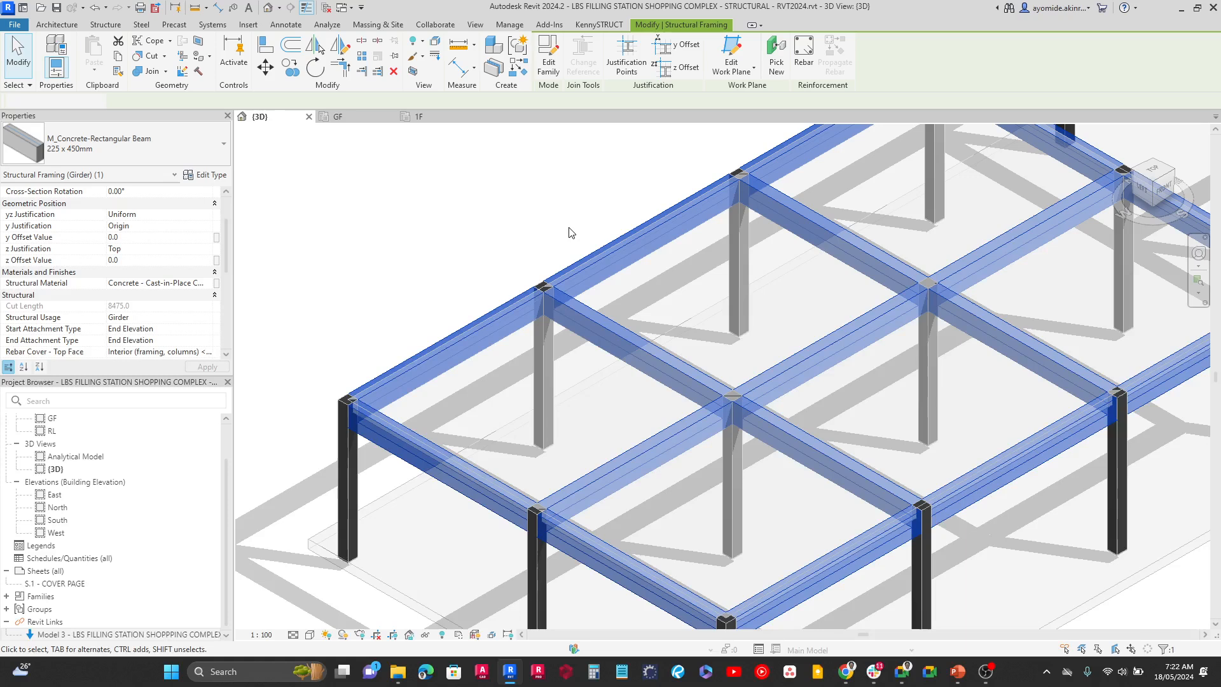
{"action": "left_click", "coordinate": [208, 287]}
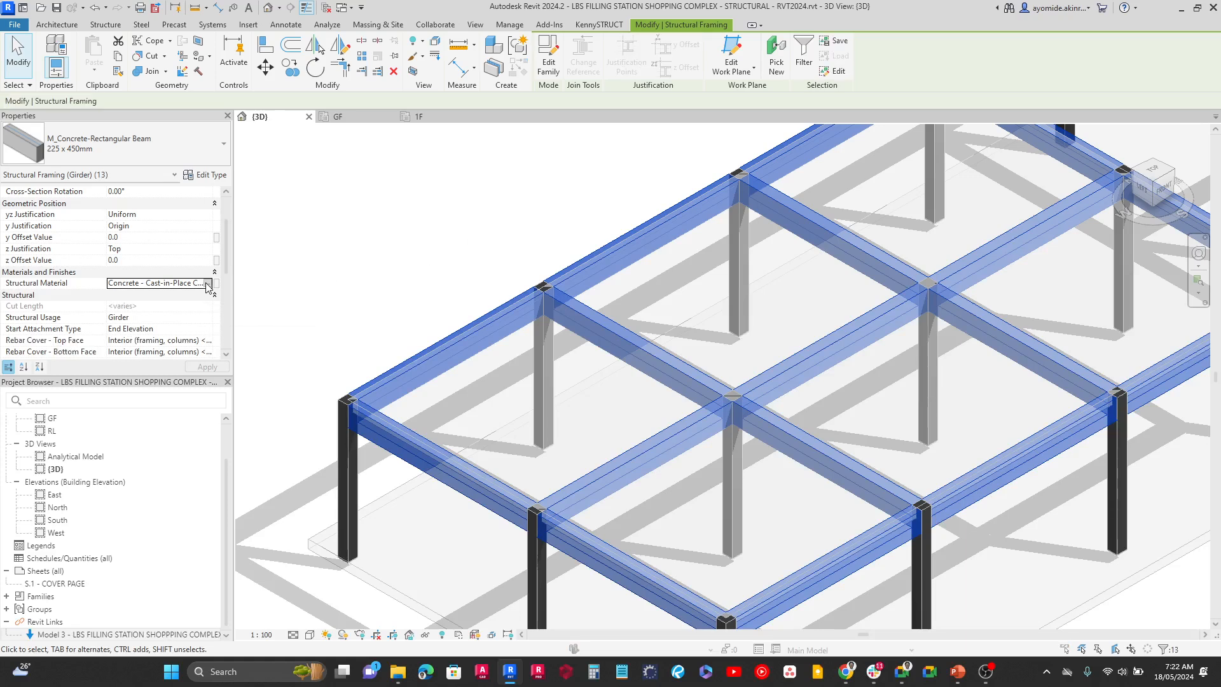
{"action": "left_click", "coordinate": [207, 287]}
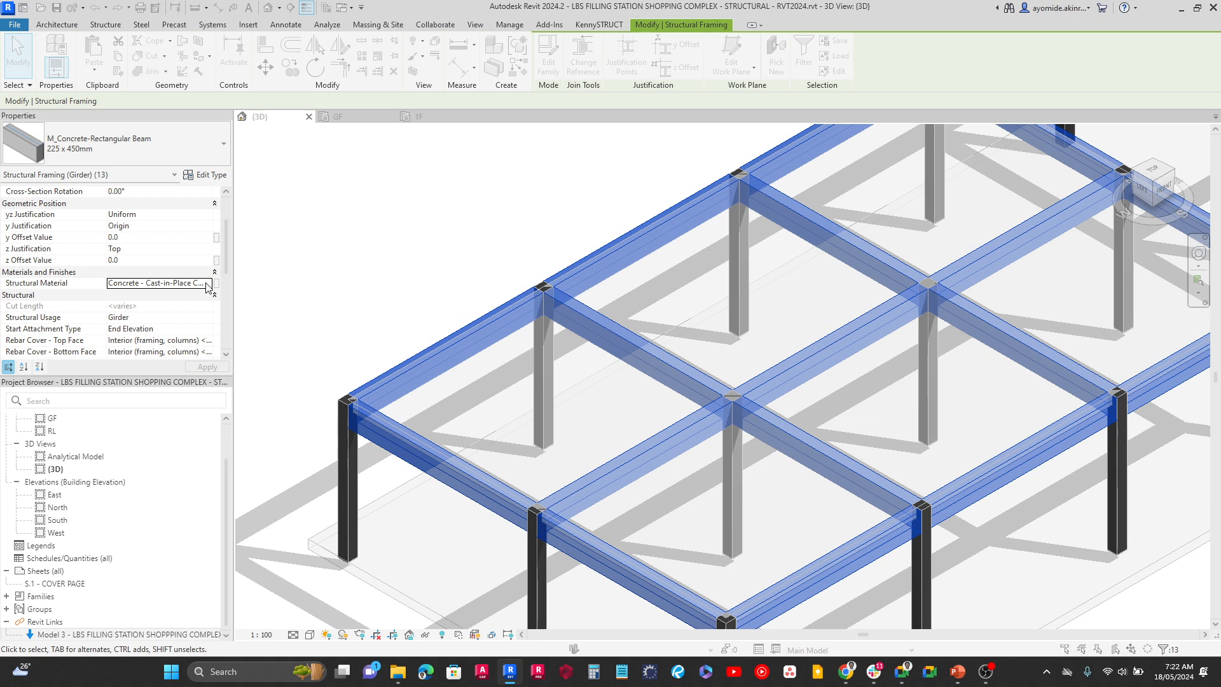
{"action": "left_click", "coordinate": [207, 283]}
{"action": "scroll", "coordinate": [321, 309], "scroll_direction": "down", "scroll_amount": 1}
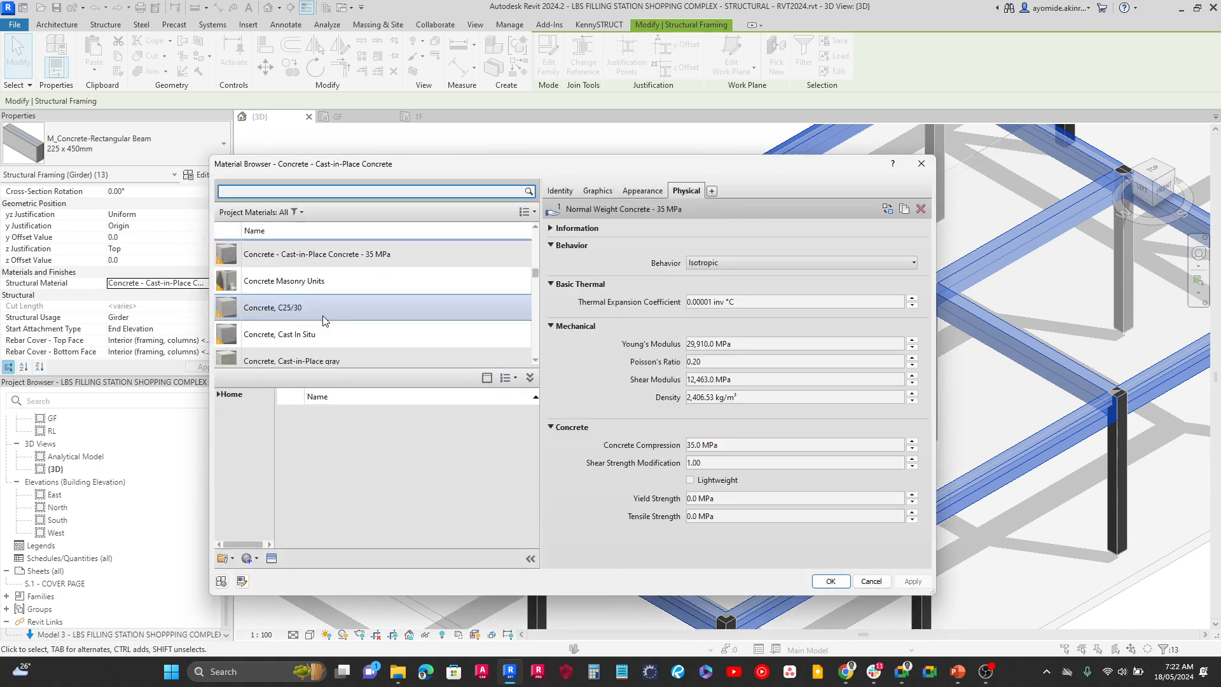
{"action": "left_click", "coordinate": [318, 308]}
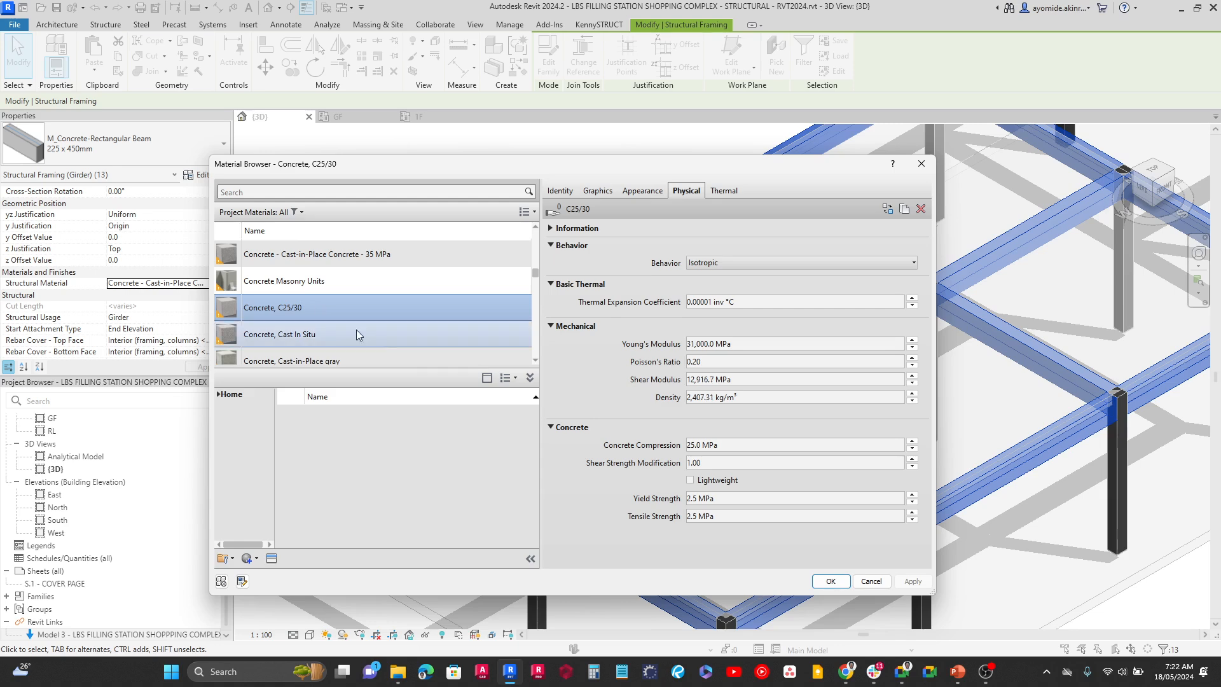
{"action": "left_click", "coordinate": [831, 581]}
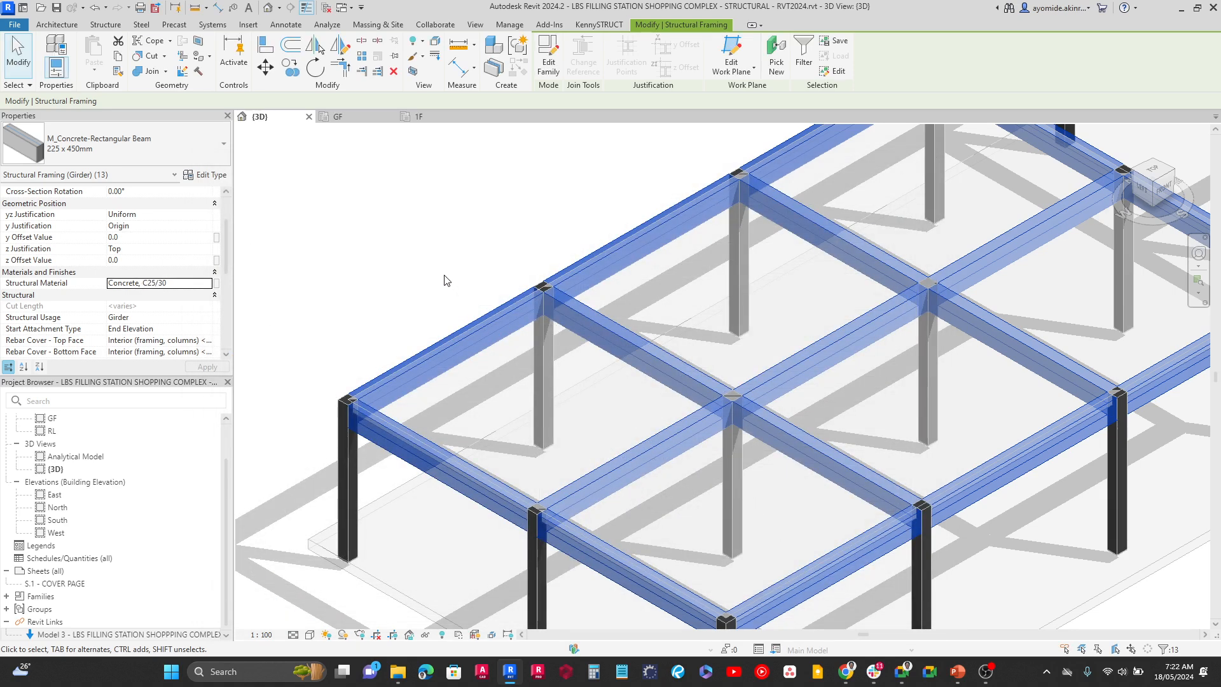
{"action": "left_click", "coordinate": [436, 264]}
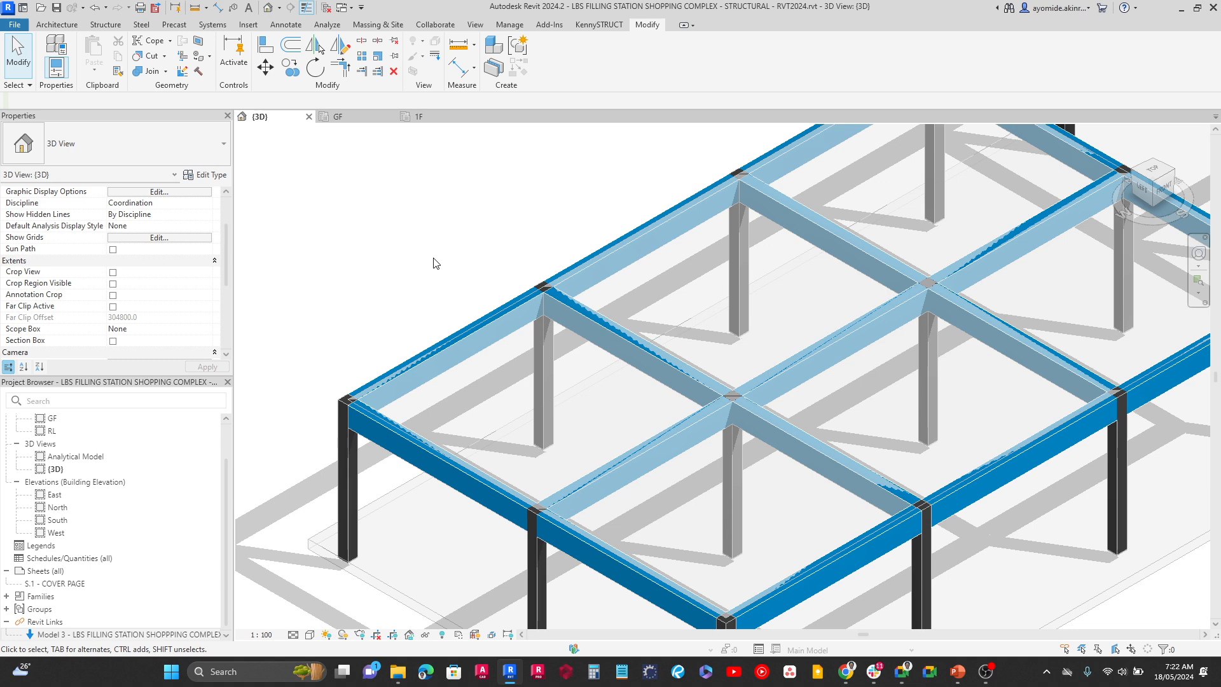
Examine the beam and column junctions in the 3D view and the 1F structural plan
{"action": "scroll", "coordinate": [434, 265], "scroll_direction": "down", "scroll_amount": 3}
{"action": "scroll", "coordinate": [498, 278], "scroll_direction": "down", "scroll_amount": 2}
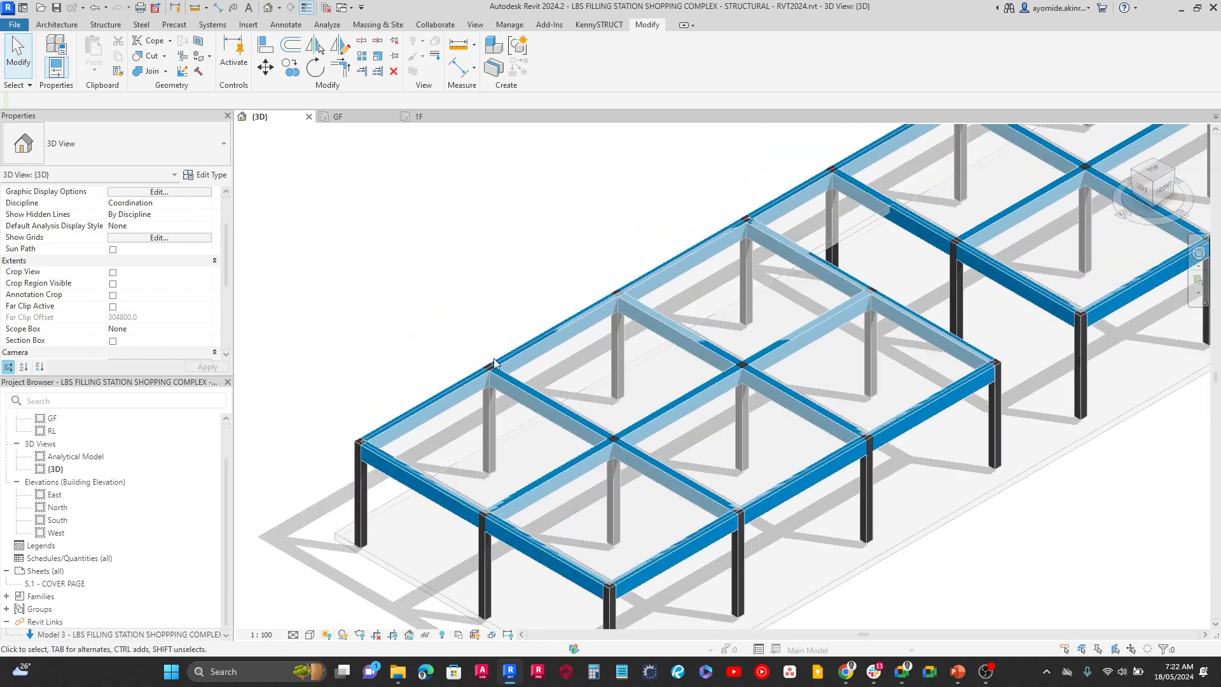
{"action": "scroll", "coordinate": [581, 378], "scroll_direction": "up", "scroll_amount": 6}
{"action": "scroll", "coordinate": [738, 284], "scroll_direction": "down", "scroll_amount": 2}
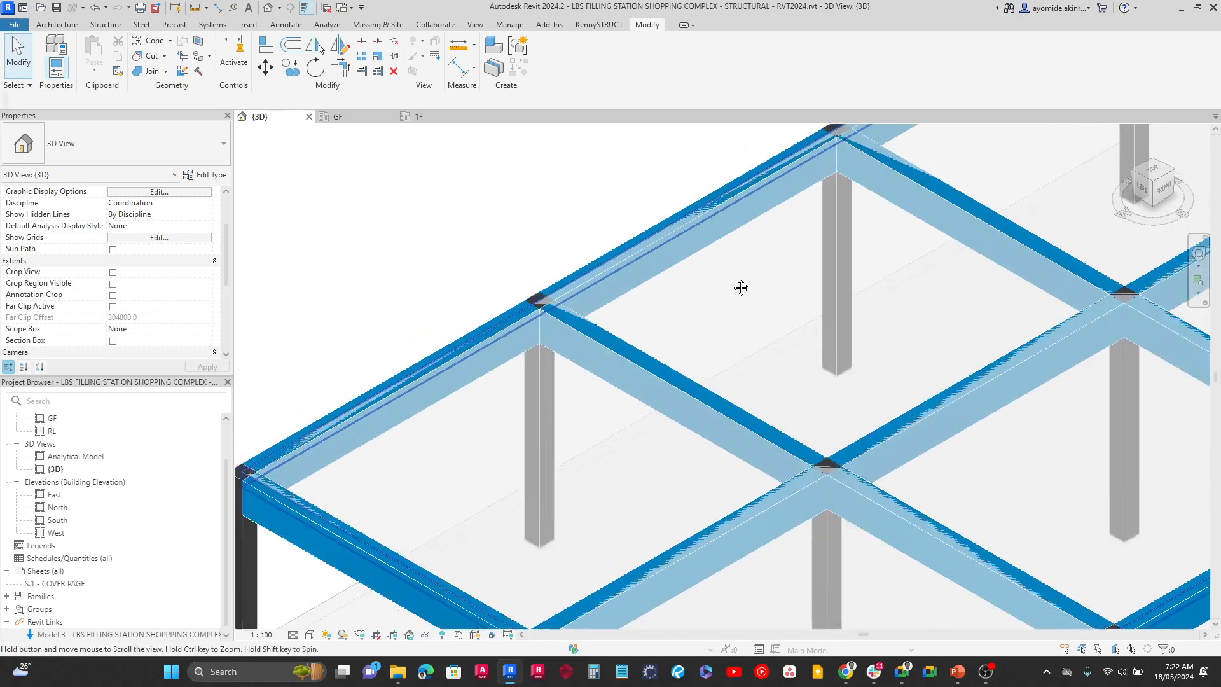
{"action": "scroll", "coordinate": [717, 277], "scroll_direction": "up", "scroll_amount": 2}
{"action": "left_click", "coordinate": [422, 122]}
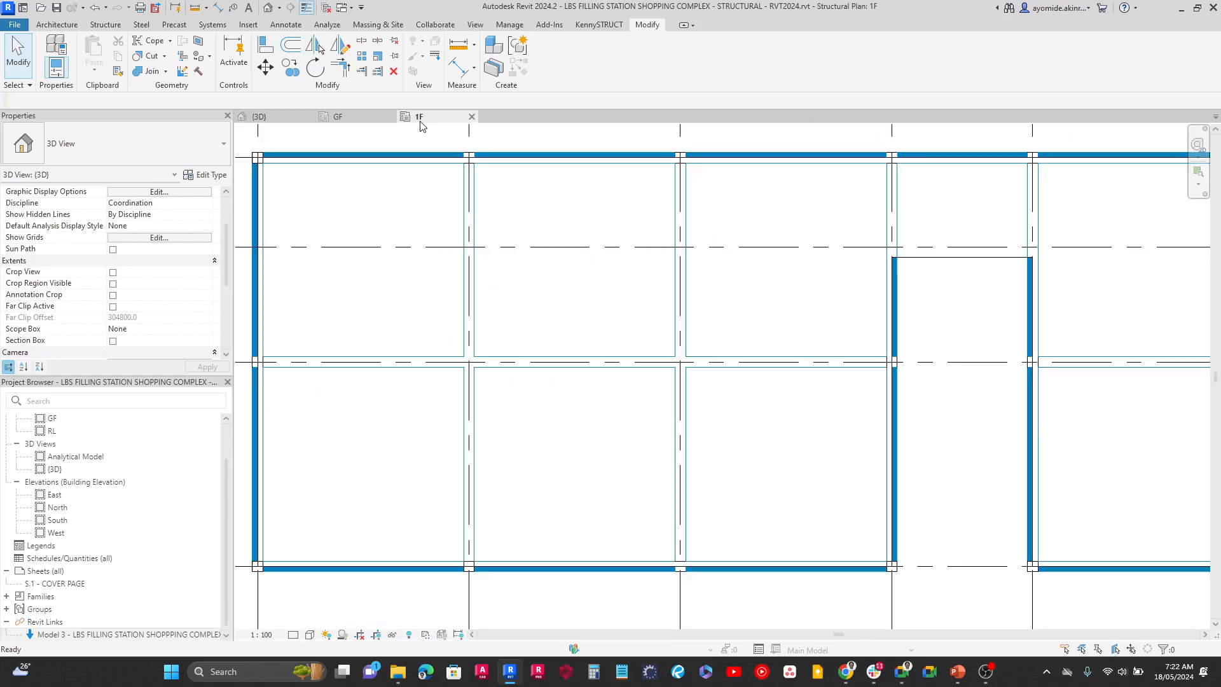
{"action": "scroll", "coordinate": [468, 382], "scroll_direction": "up", "scroll_amount": 4}
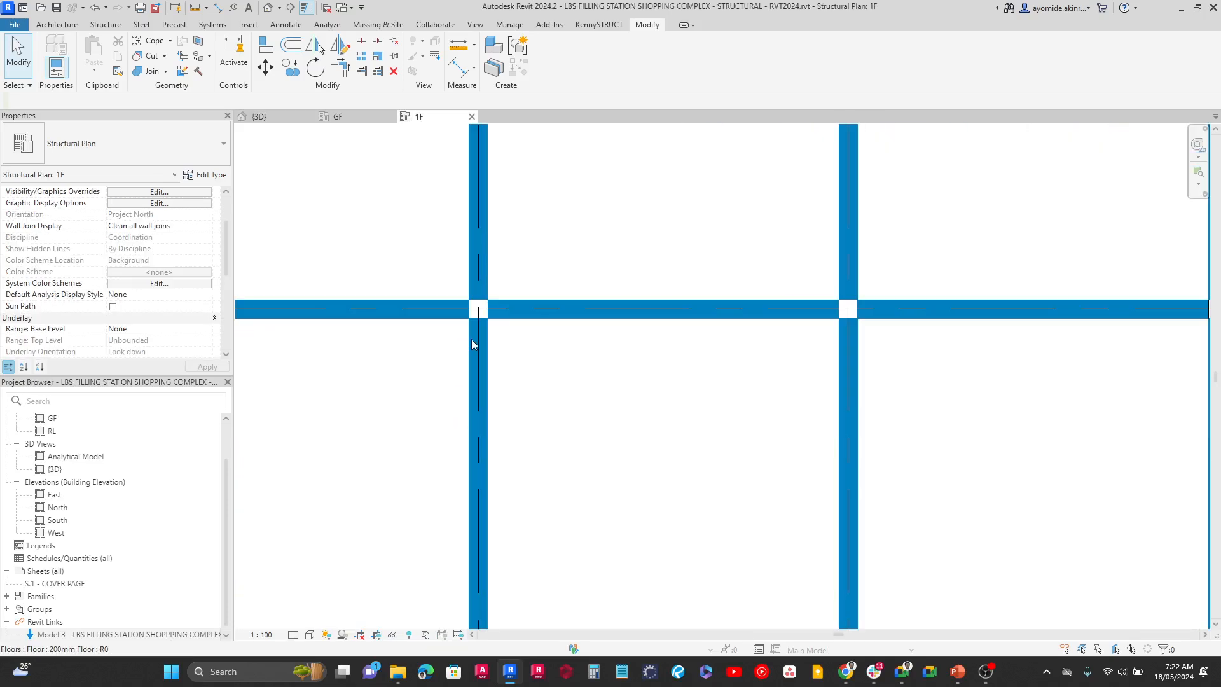
{"action": "scroll", "coordinate": [482, 304], "scroll_direction": "down", "scroll_amount": 5}
{"action": "scroll", "coordinate": [436, 409], "scroll_direction": "down", "scroll_amount": 1}
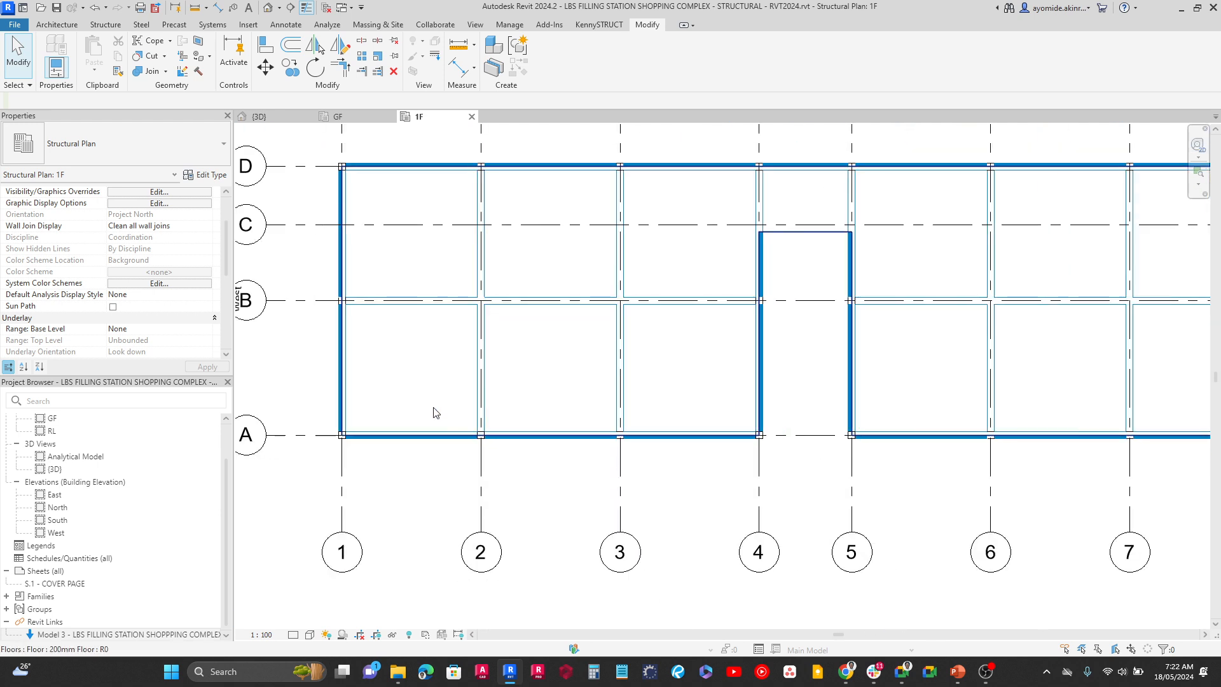
{"action": "scroll", "coordinate": [436, 409], "scroll_direction": "up", "scroll_amount": 6}
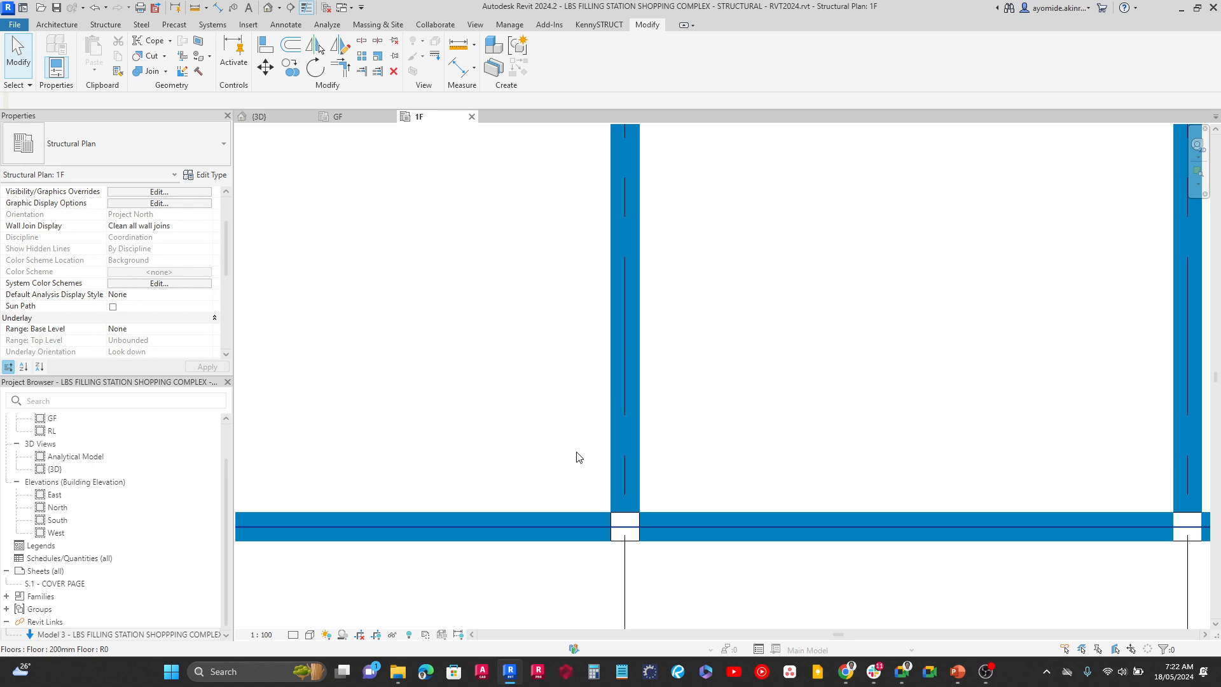
{"action": "scroll", "coordinate": [566, 461], "scroll_direction": "down", "scroll_amount": 6}
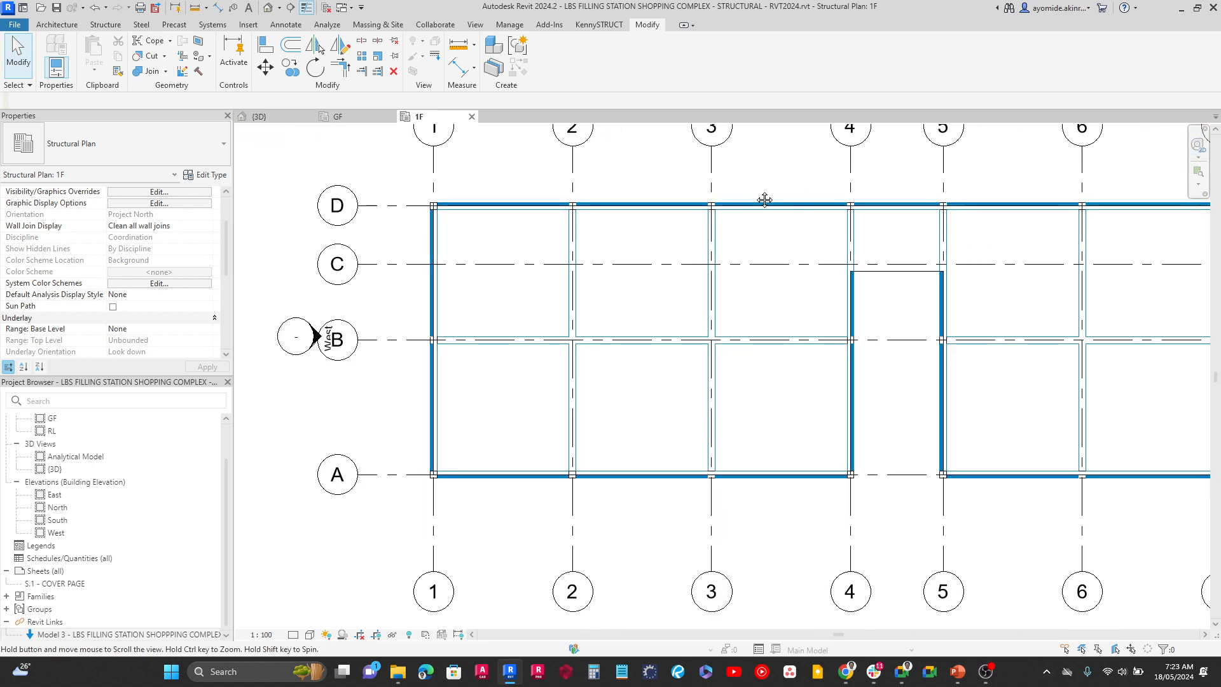
Inspect the opening between grids 4 and 5 on the 1F plan, and the whole structural frame in 3D
{"action": "middle_click_drag", "start_coordinate": [765, 200], "coordinate": [736, 349]}
{"action": "scroll", "coordinate": [749, 350], "scroll_direction": "up", "scroll_amount": 4}
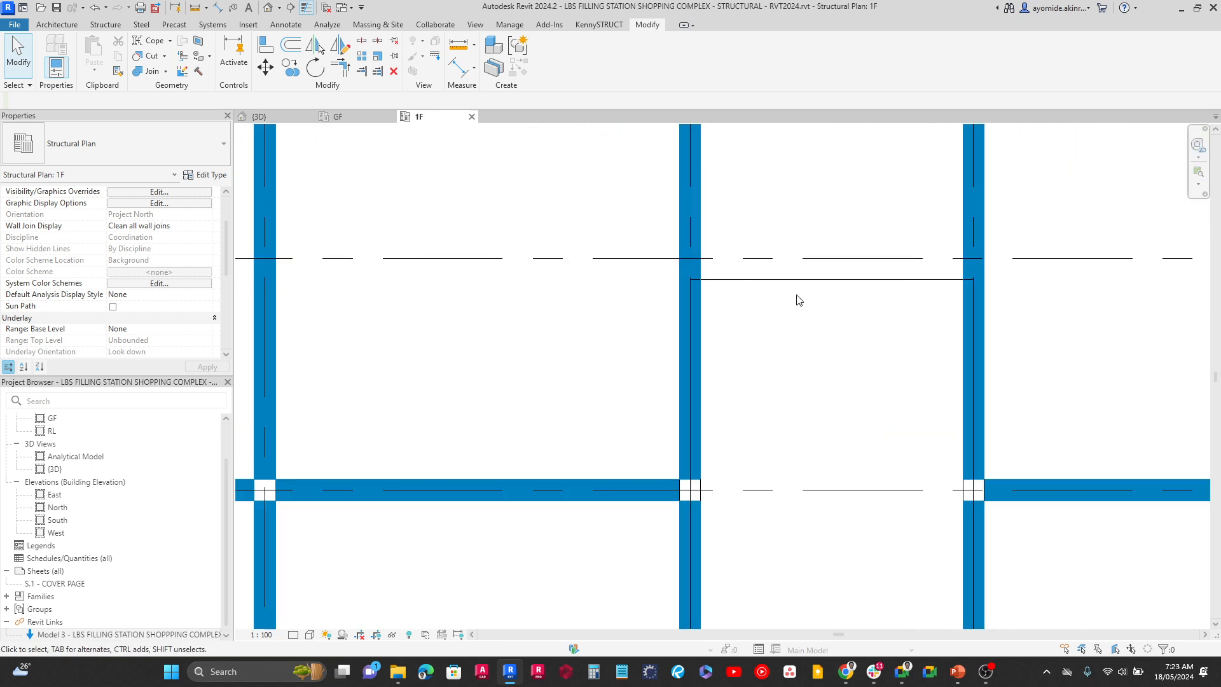
{"action": "scroll", "coordinate": [798, 299], "scroll_direction": "down", "scroll_amount": 5}
{"action": "scroll", "coordinate": [721, 361], "scroll_direction": "down", "scroll_amount": 1}
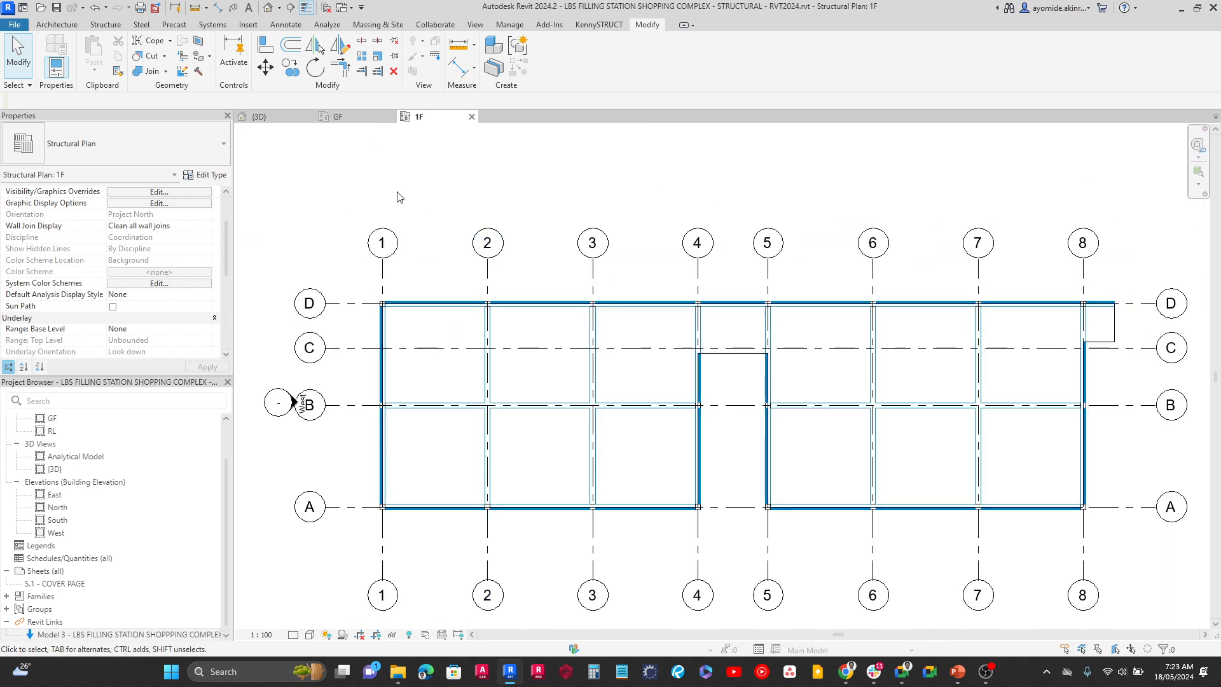
{"action": "left_click", "coordinate": [267, 117]}
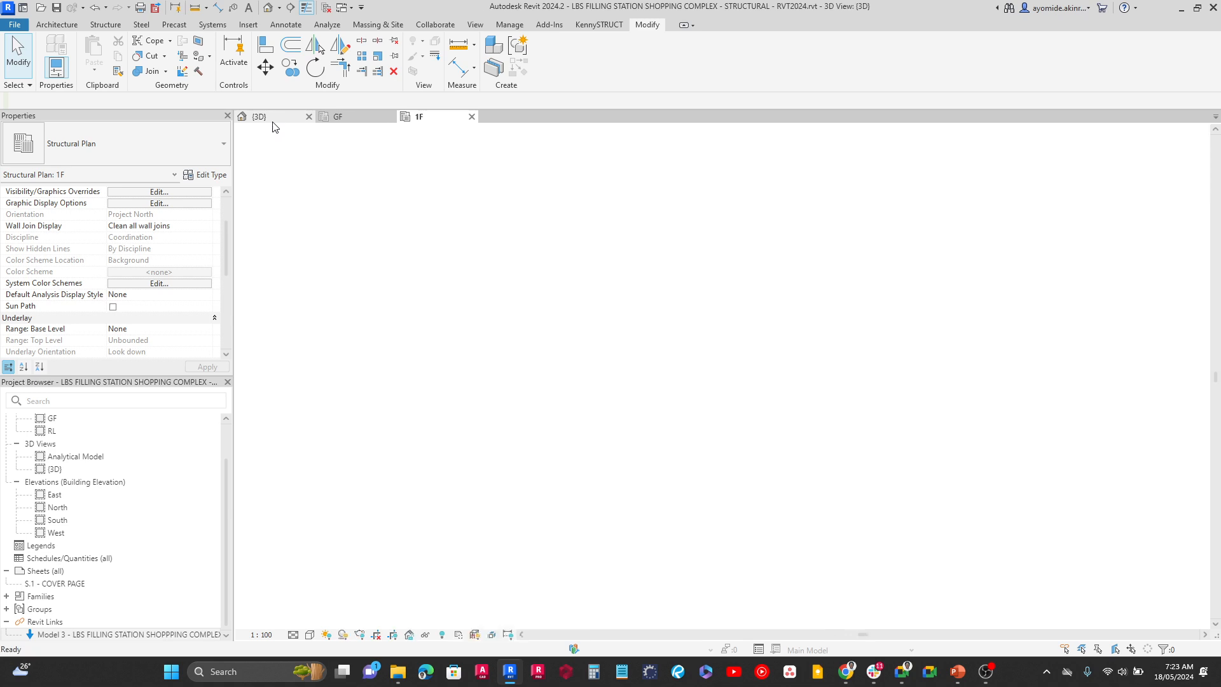
{"action": "scroll", "coordinate": [463, 275], "scroll_direction": "down", "scroll_amount": 3}
{"action": "middle_click_drag", "start_coordinate": [501, 262], "coordinate": [472, 397]}
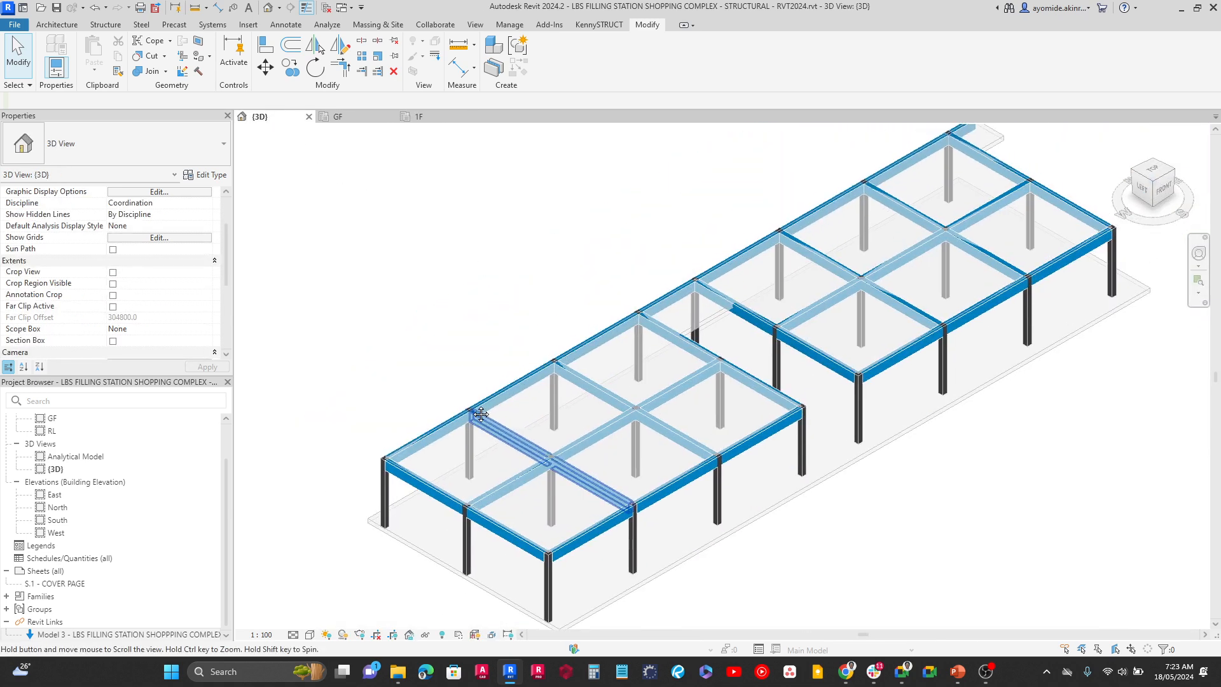
{"action": "middle_click_drag", "start_coordinate": [428, 266], "coordinate": [413, 268]}
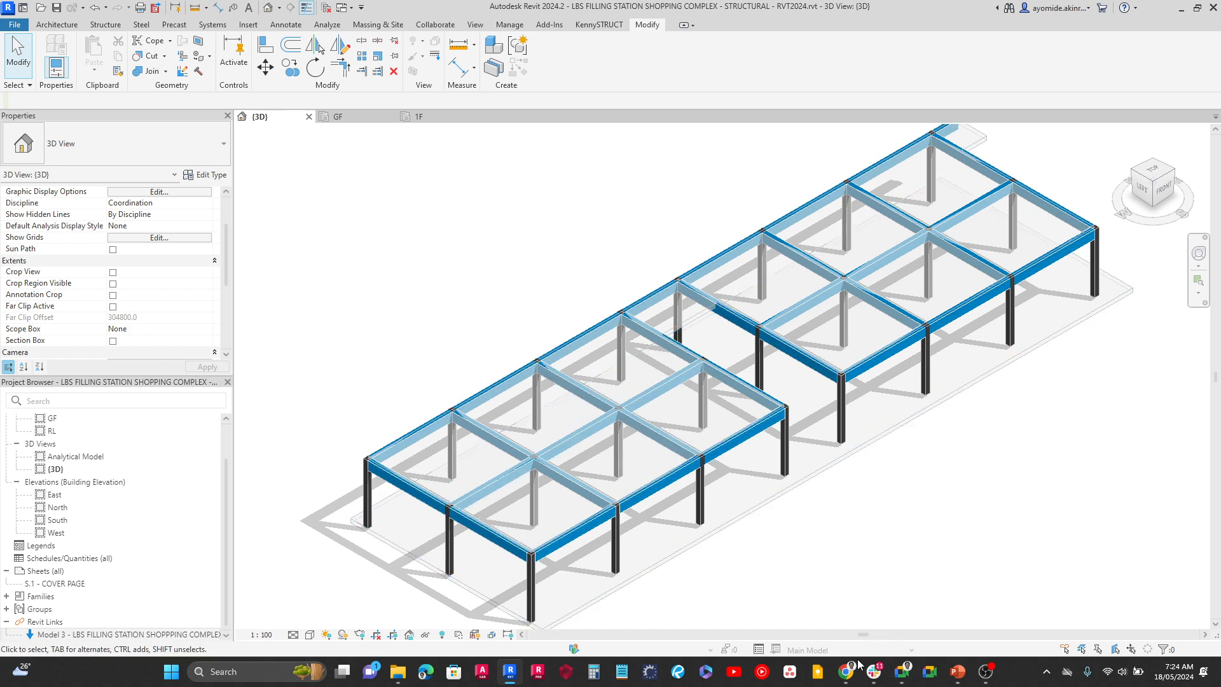
Switch to Google Drive in Chrome, maximize the window and open the TITLE BLOCKS folder within REVIT FAMILIES in MATERIALS
{"action": "mouse_move", "coordinate": [847, 671]}
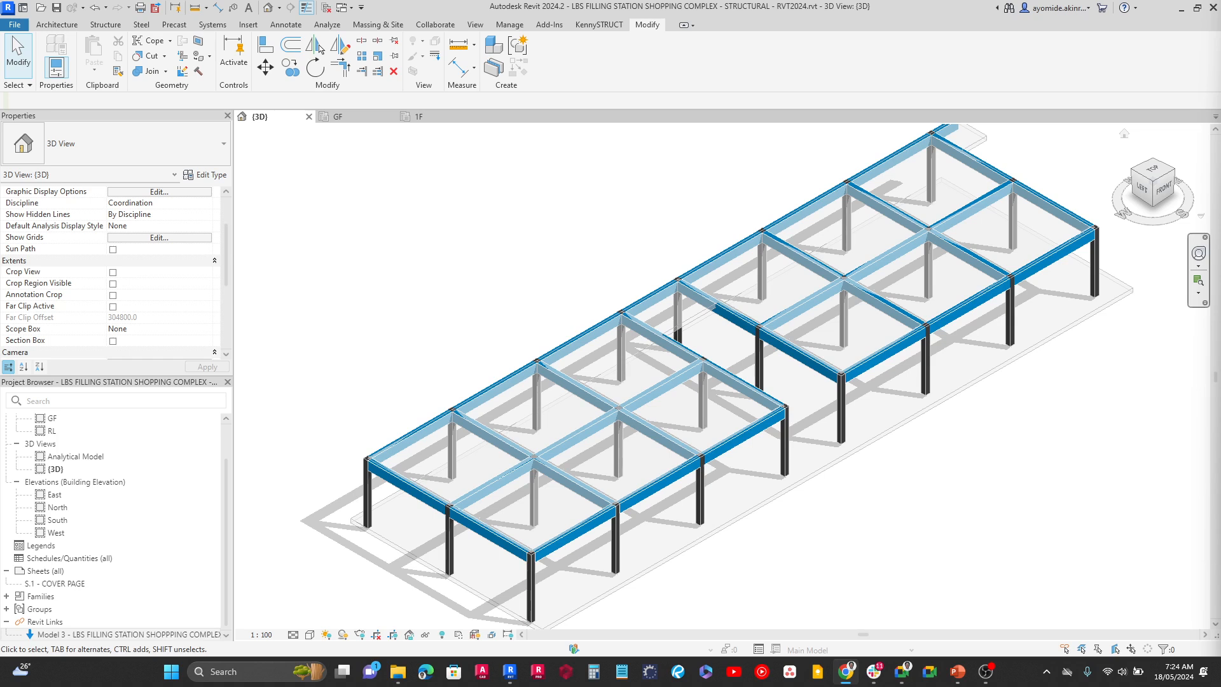
{"action": "left_click_drag", "start_coordinate": [1220, 41], "coordinate": [437, 125]}
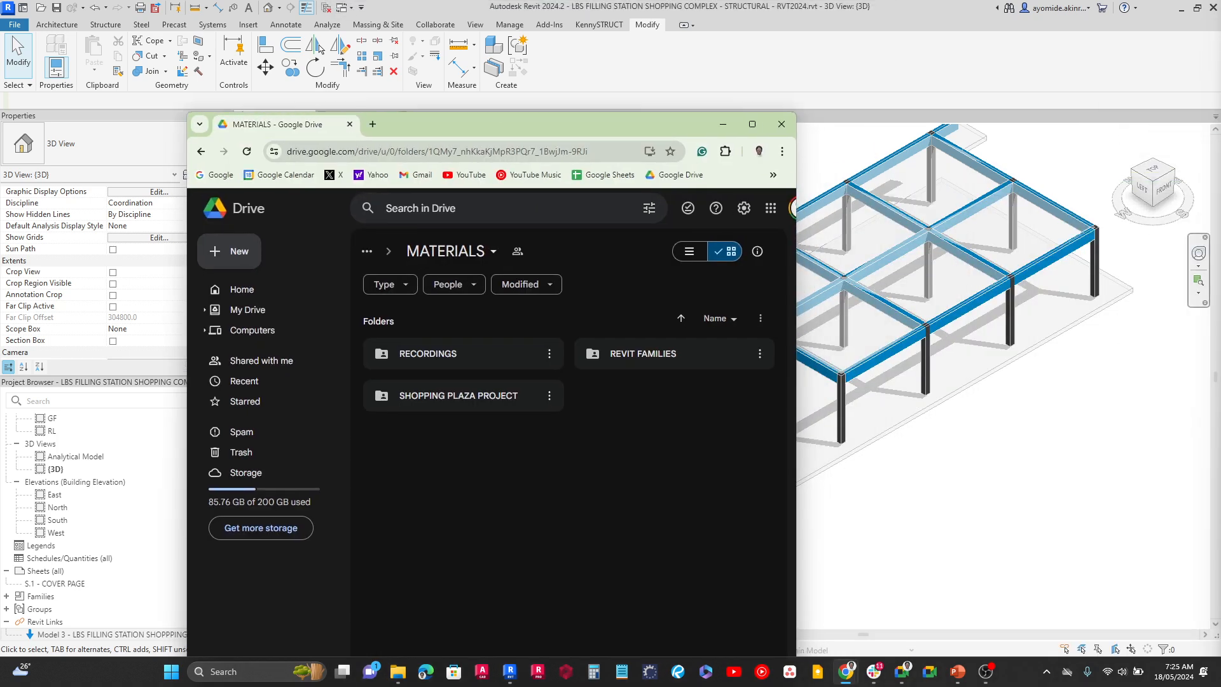
{"action": "left_click", "coordinate": [748, 124]}
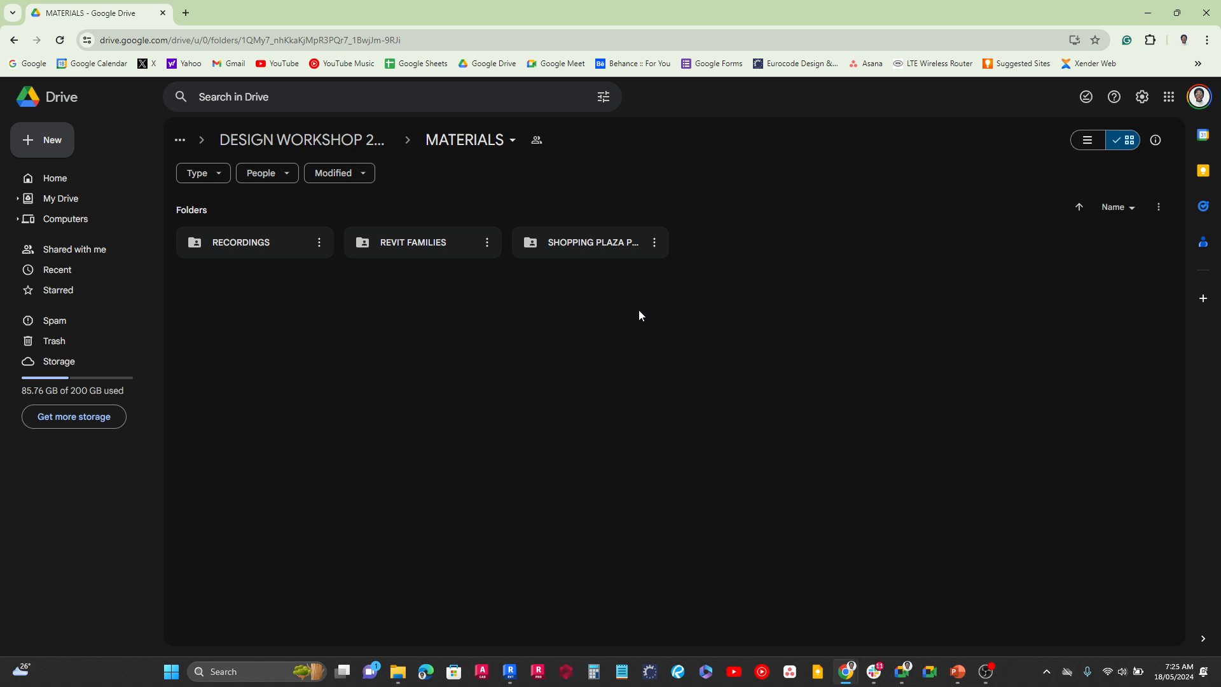
{"action": "left_click", "coordinate": [57, 257]}
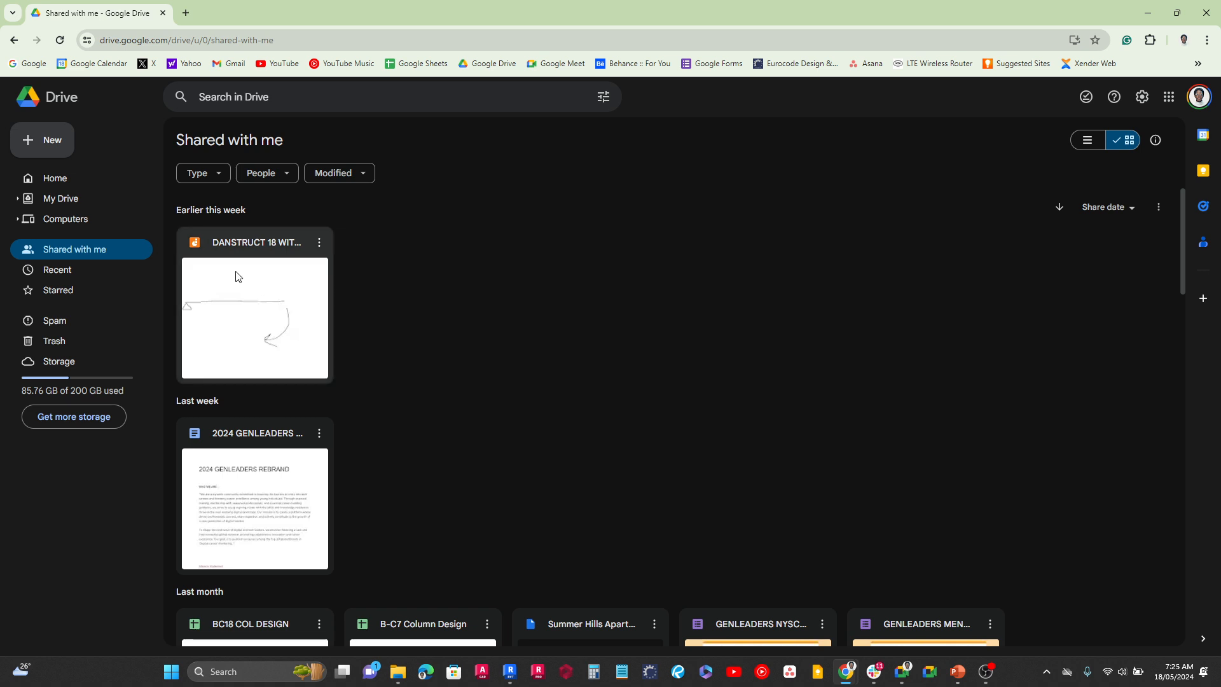
{"action": "left_click", "coordinate": [13, 41]}
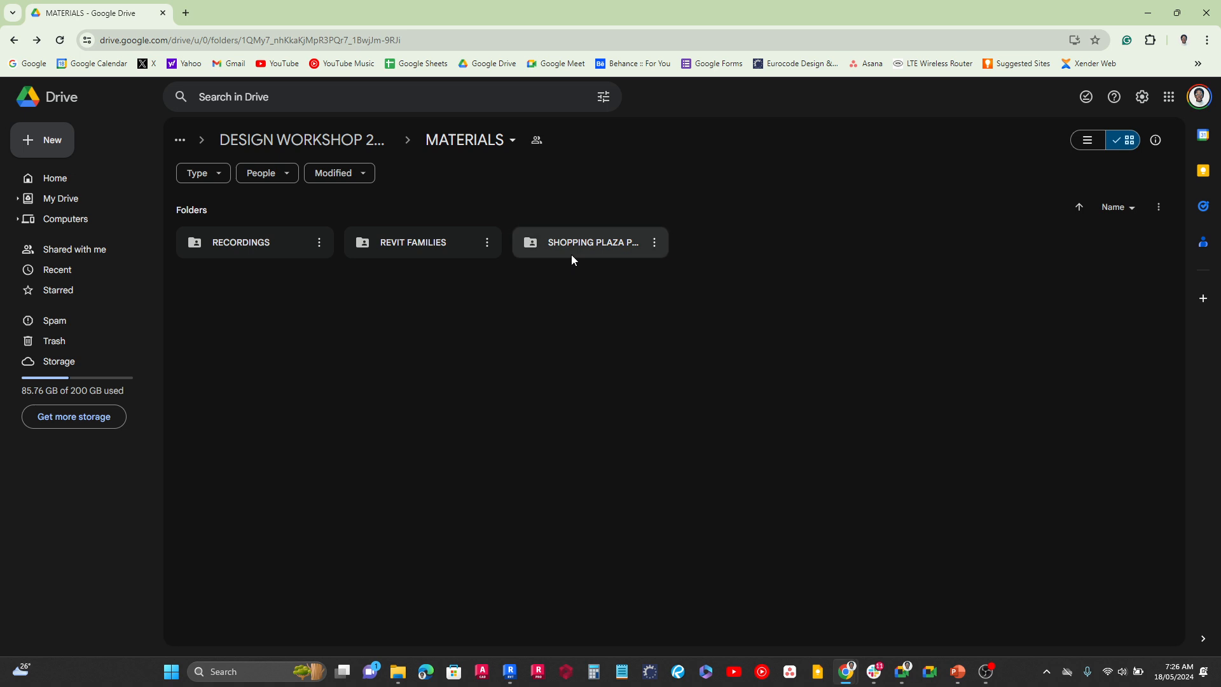
{"action": "double_click", "coordinate": [421, 251]}
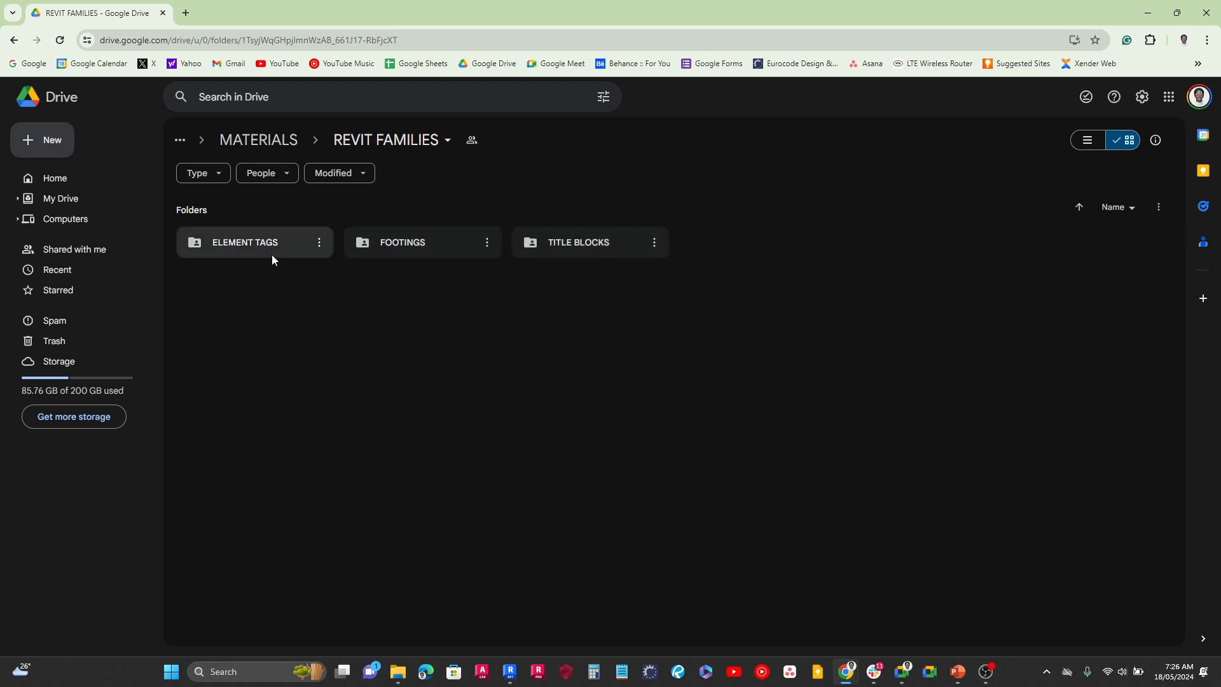
{"action": "double_click", "coordinate": [589, 248]}
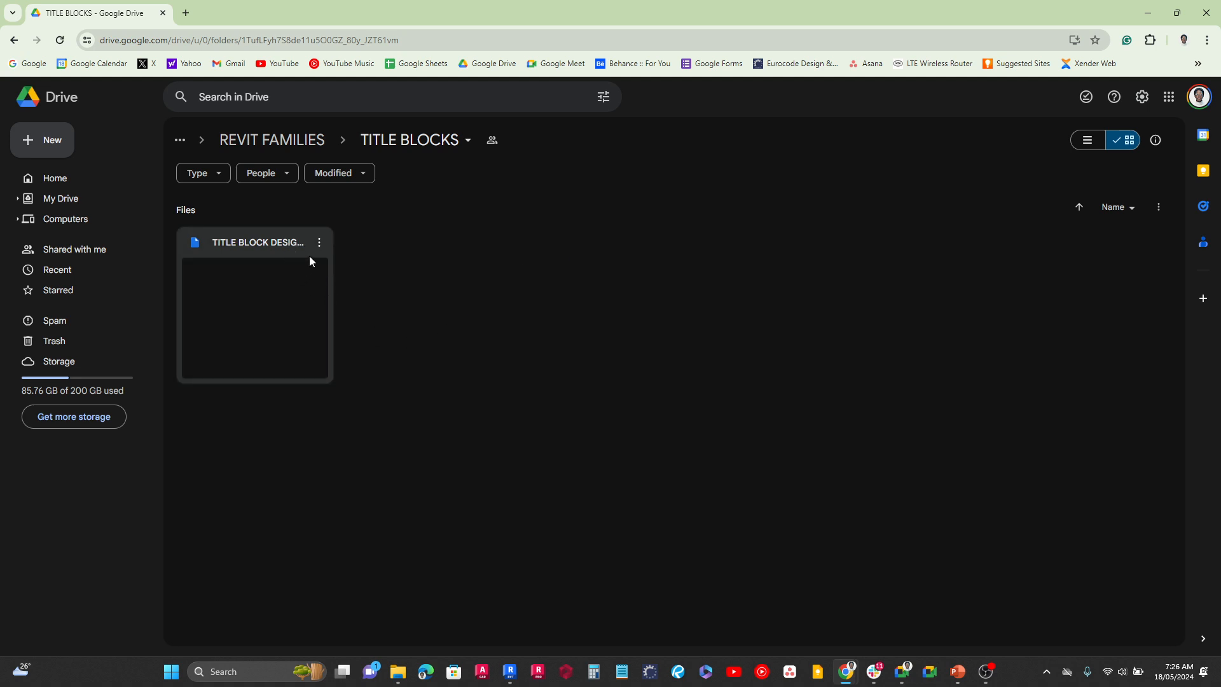
Download TITLE BLOCK DESIGN WORKSHOP 2024 - NB - A2.rfa to the Downloads folder and clear the file selection
{"action": "left_click", "coordinate": [319, 242]}
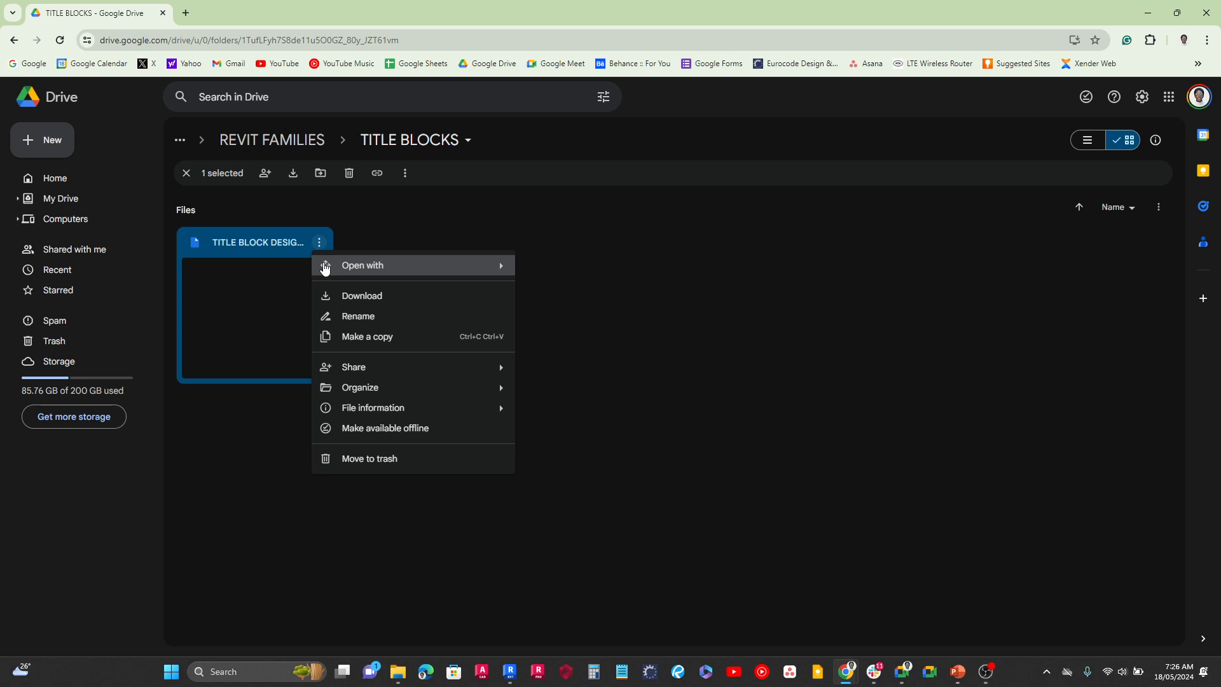
{"action": "left_click", "coordinate": [355, 299]}
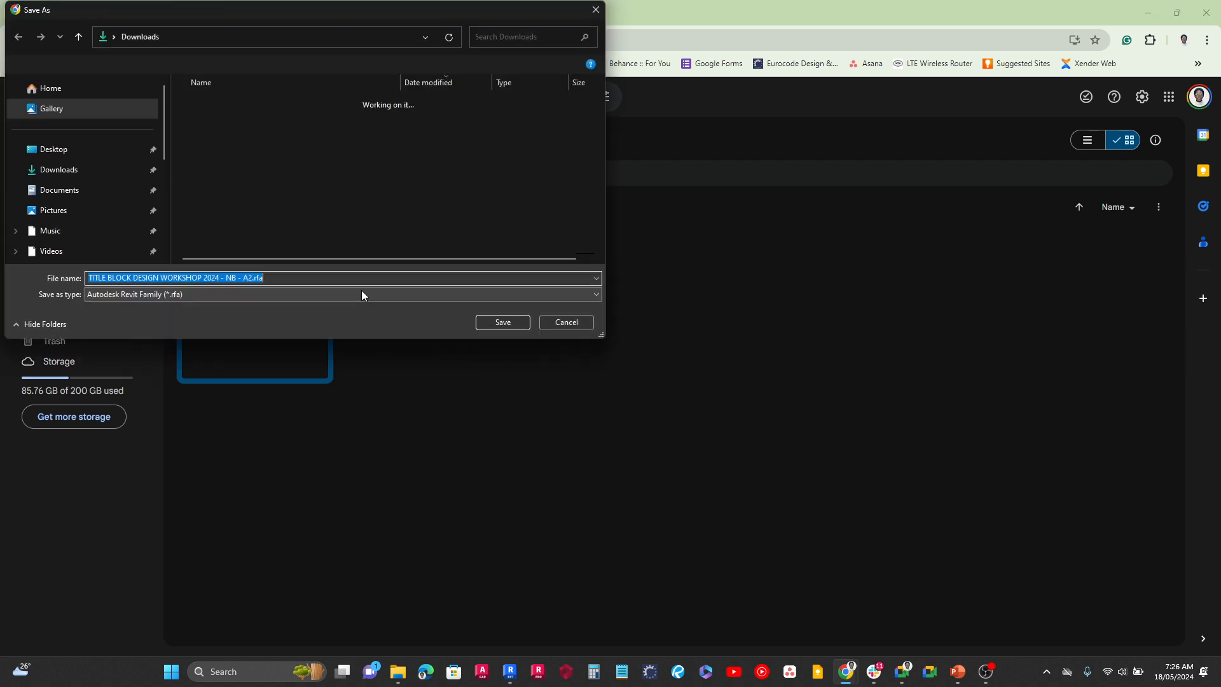
{"action": "left_click", "coordinate": [494, 323]}
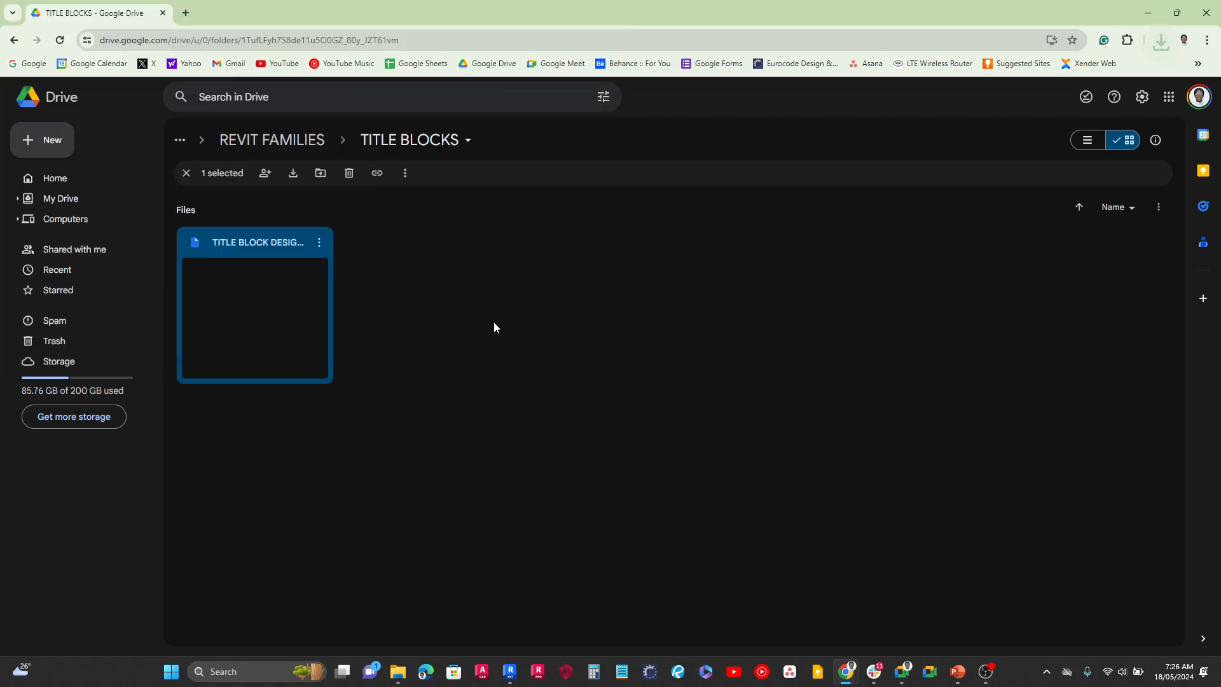
{"action": "left_click", "coordinate": [493, 327]}
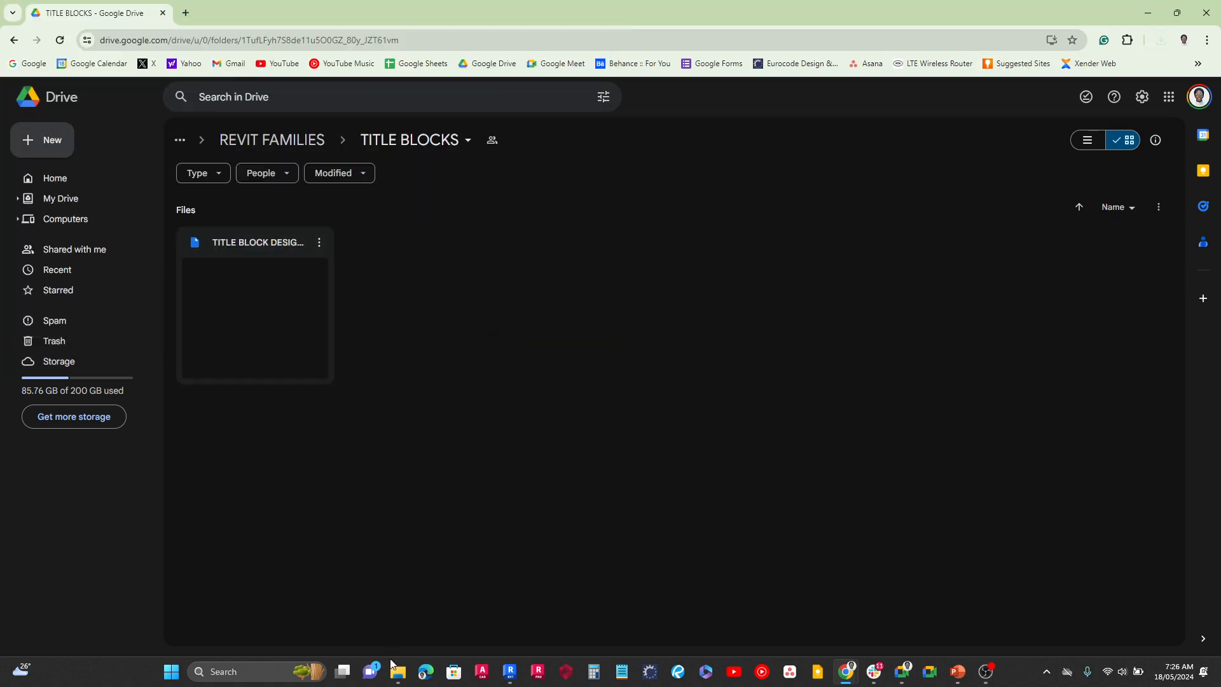
Switch to the Downloads folder in File Explorer, maximize it and select TITLE BLOCK DESIGN WORKSHOP 2024 - NB - A2.rfa
{"action": "mouse_move", "coordinate": [398, 671]}
{"action": "left_click", "coordinate": [456, 627]}
{"action": "left_click_drag", "start_coordinate": [1220, 104], "coordinate": [288, 66]}
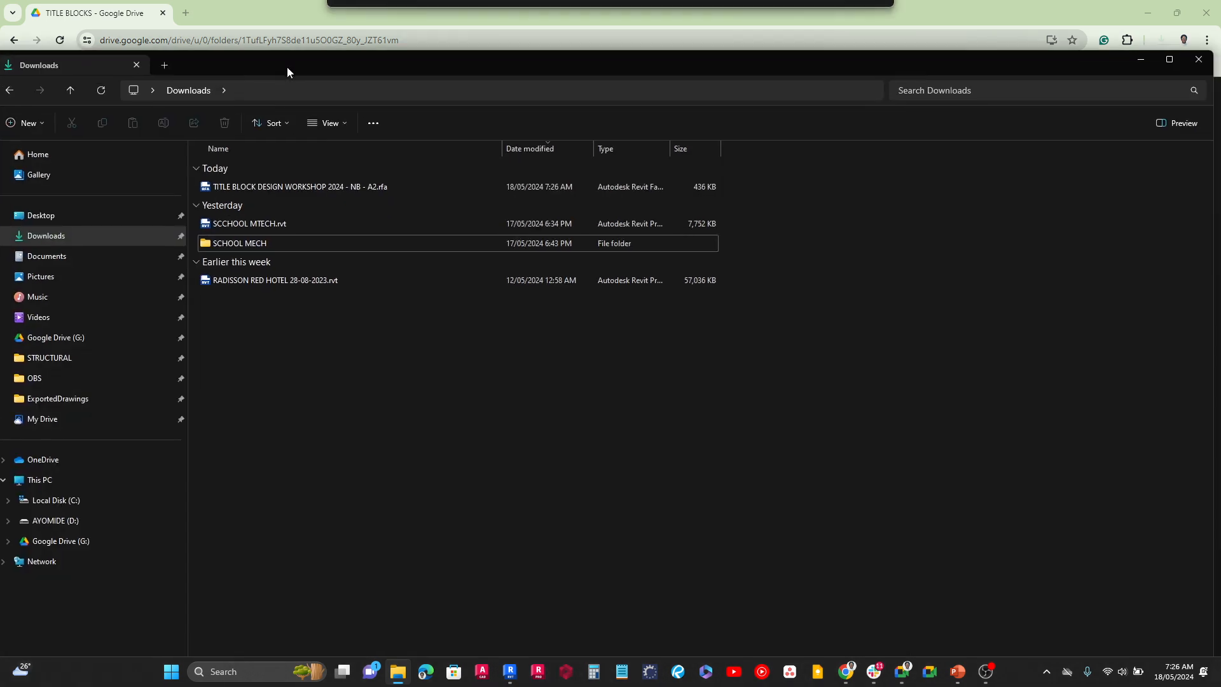
{"action": "left_click", "coordinate": [1167, 61]}
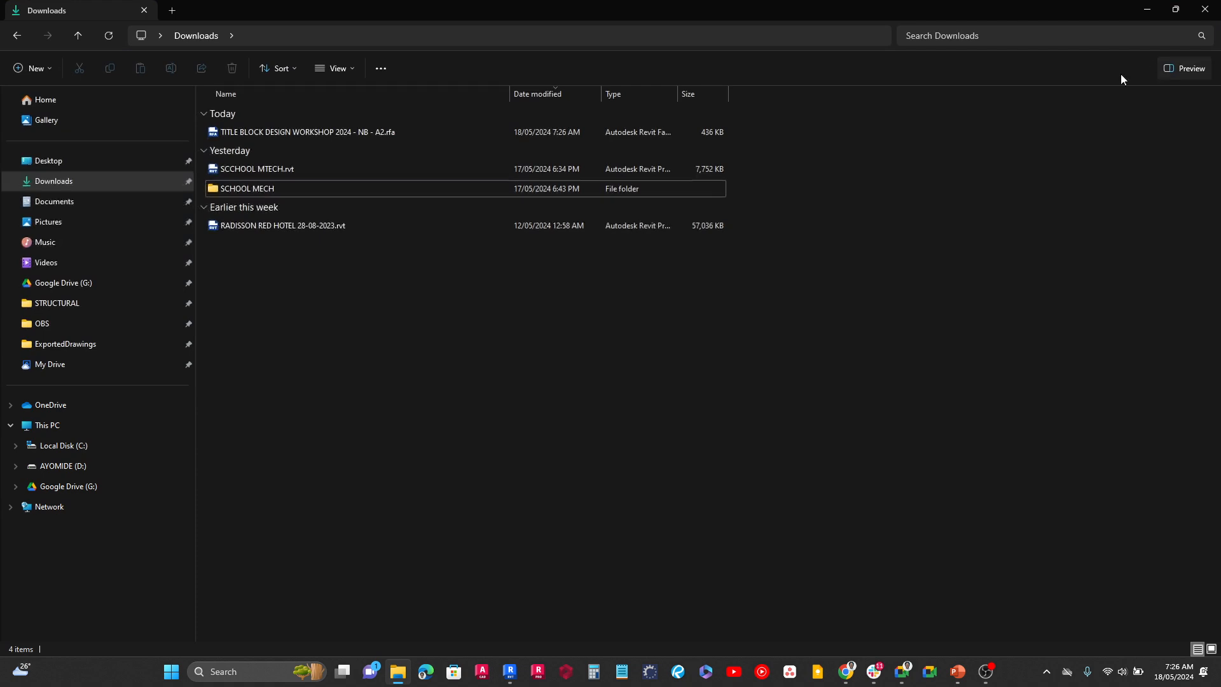
{"action": "left_click", "coordinate": [316, 134]}
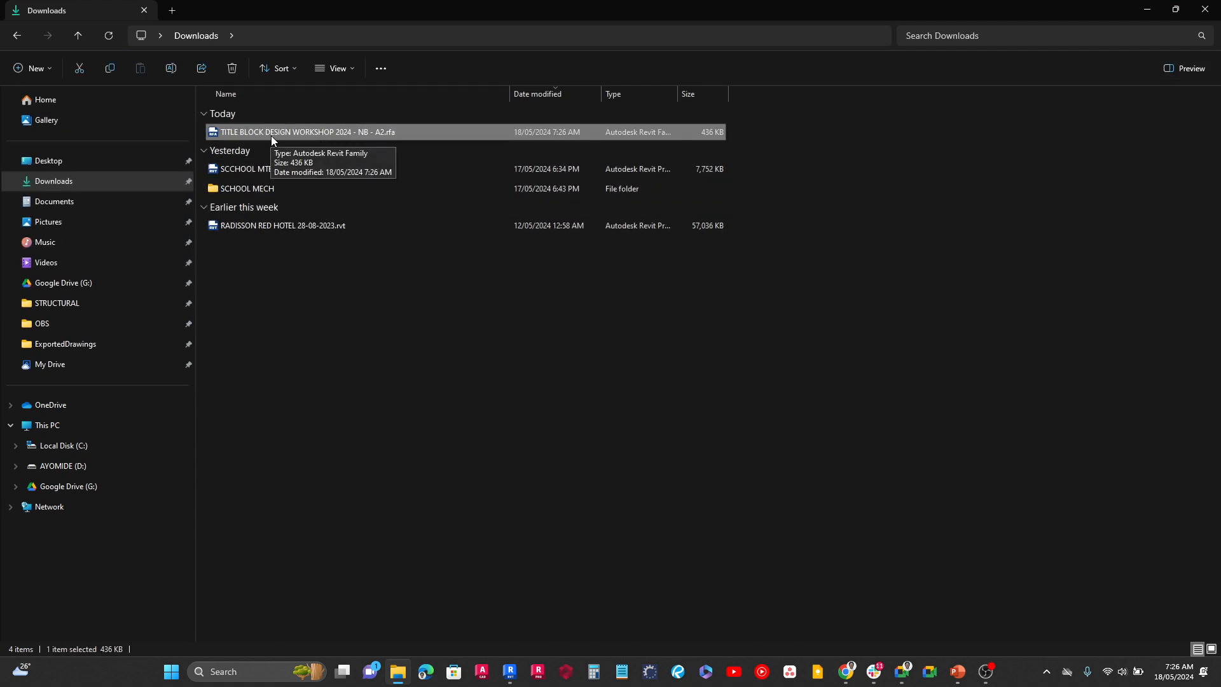
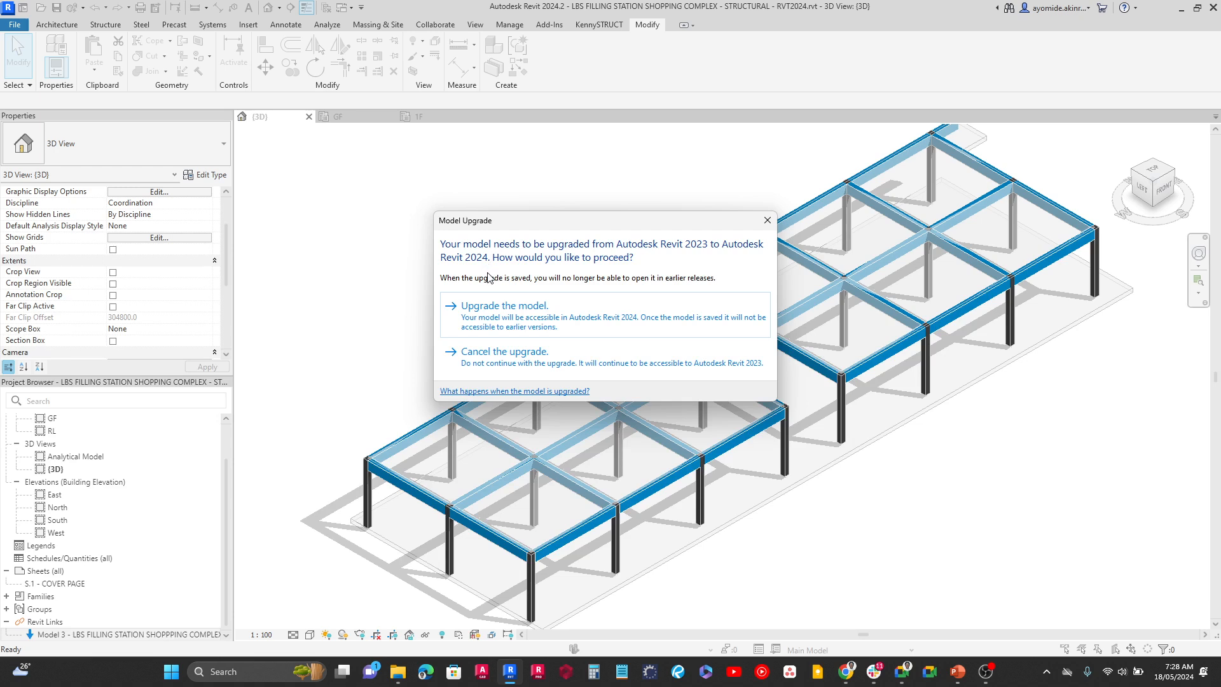
Upgrade the title block family to Revit 2024 and inspect the information strip along the sheet's lower edge
{"action": "left_click", "coordinate": [548, 318]}
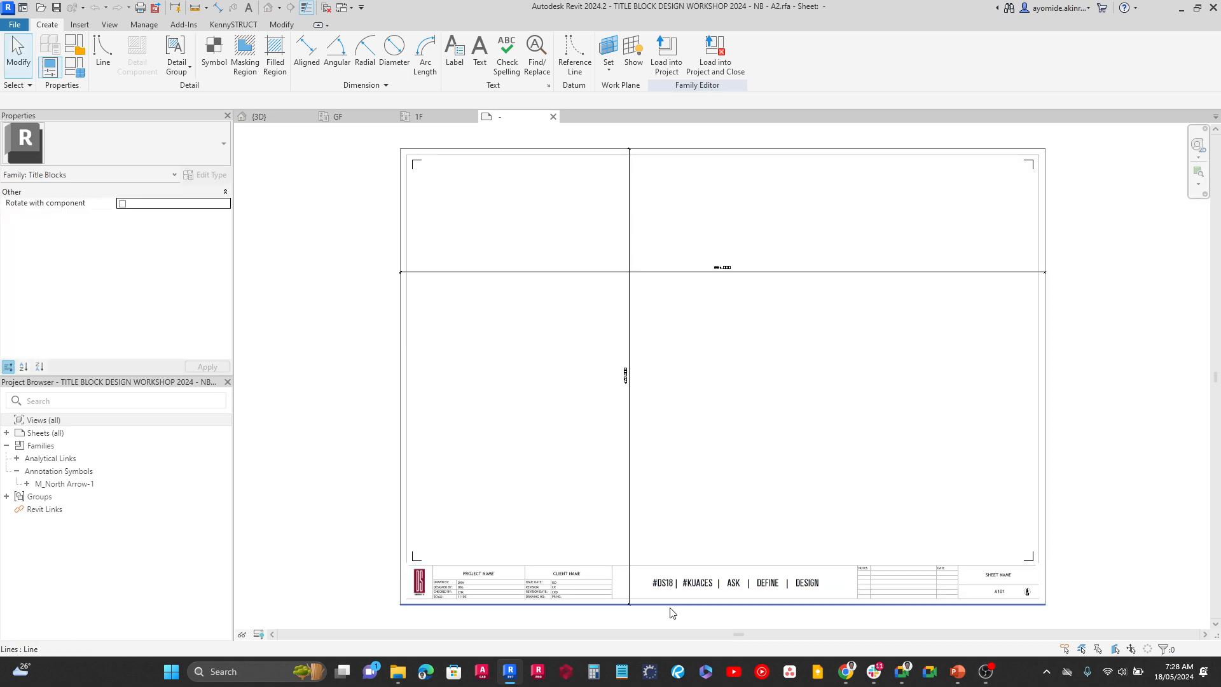
{"action": "scroll", "coordinate": [668, 600], "scroll_direction": "up", "scroll_amount": 2}
{"action": "scroll", "coordinate": [661, 593], "scroll_direction": "up", "scroll_amount": 5}
{"action": "scroll", "coordinate": [582, 496], "scroll_direction": "down", "scroll_amount": 3}
{"action": "middle_click_drag", "start_coordinate": [566, 496], "coordinate": [951, 426]}
{"action": "scroll", "coordinate": [952, 431], "scroll_direction": "up", "scroll_amount": 5}
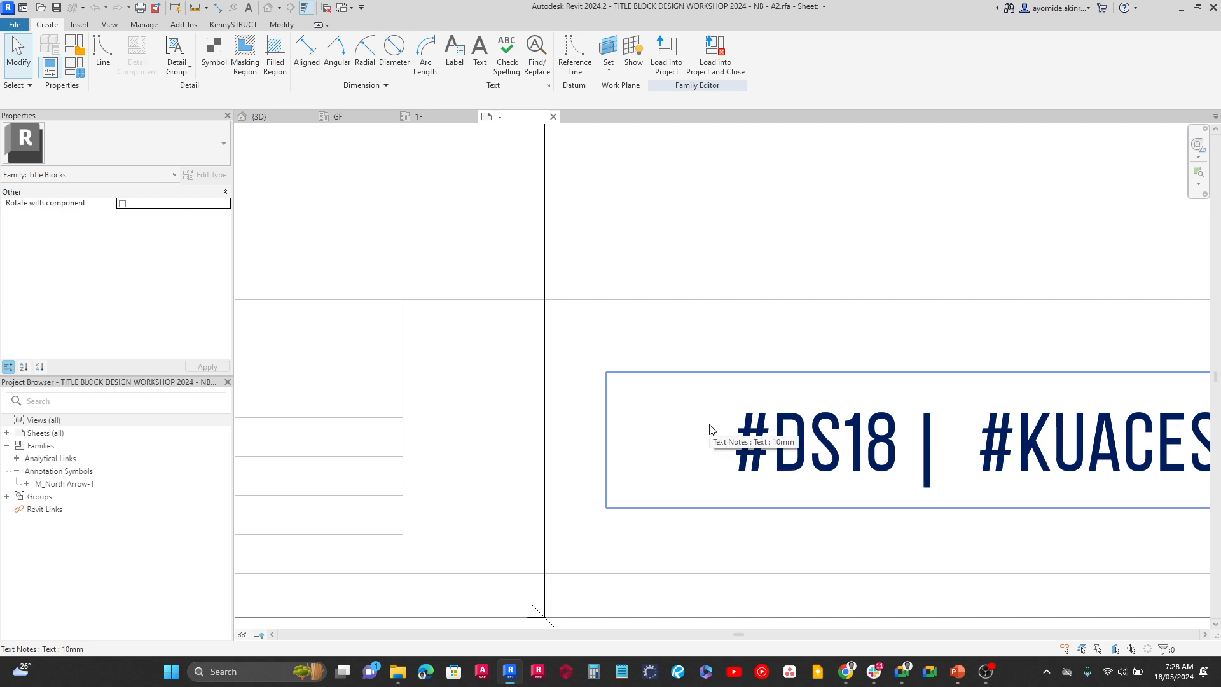
{"action": "scroll", "coordinate": [711, 430], "scroll_direction": "down", "scroll_amount": 4}
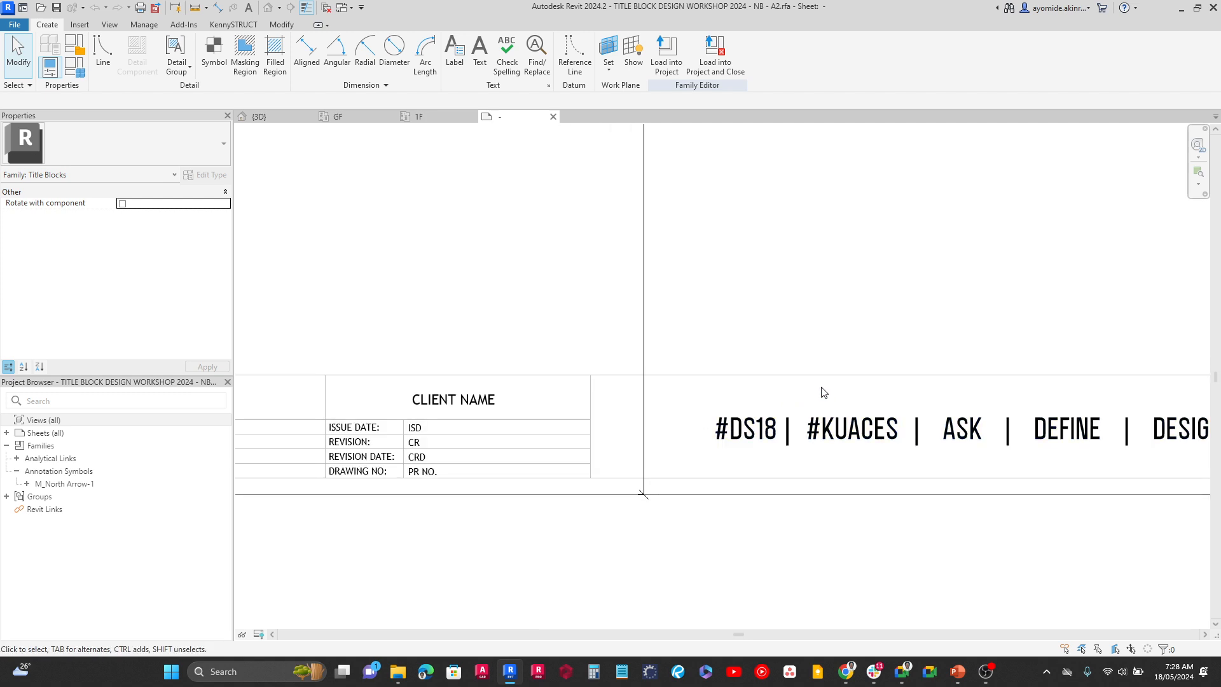
{"action": "middle_click_drag", "start_coordinate": [821, 393], "coordinate": [447, 397]}
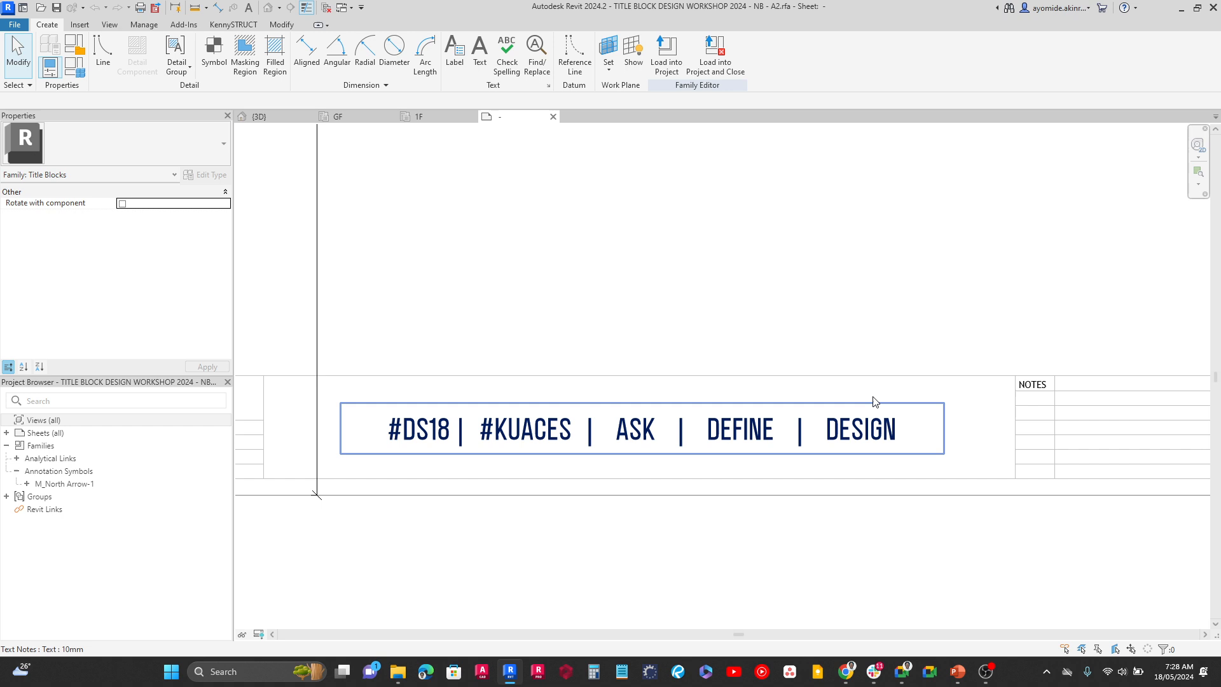
Change the font of the 10mm text type used by the #DS18 | #KUACES tagline to Trebuchet MS
{"action": "left_click", "coordinate": [707, 420]}
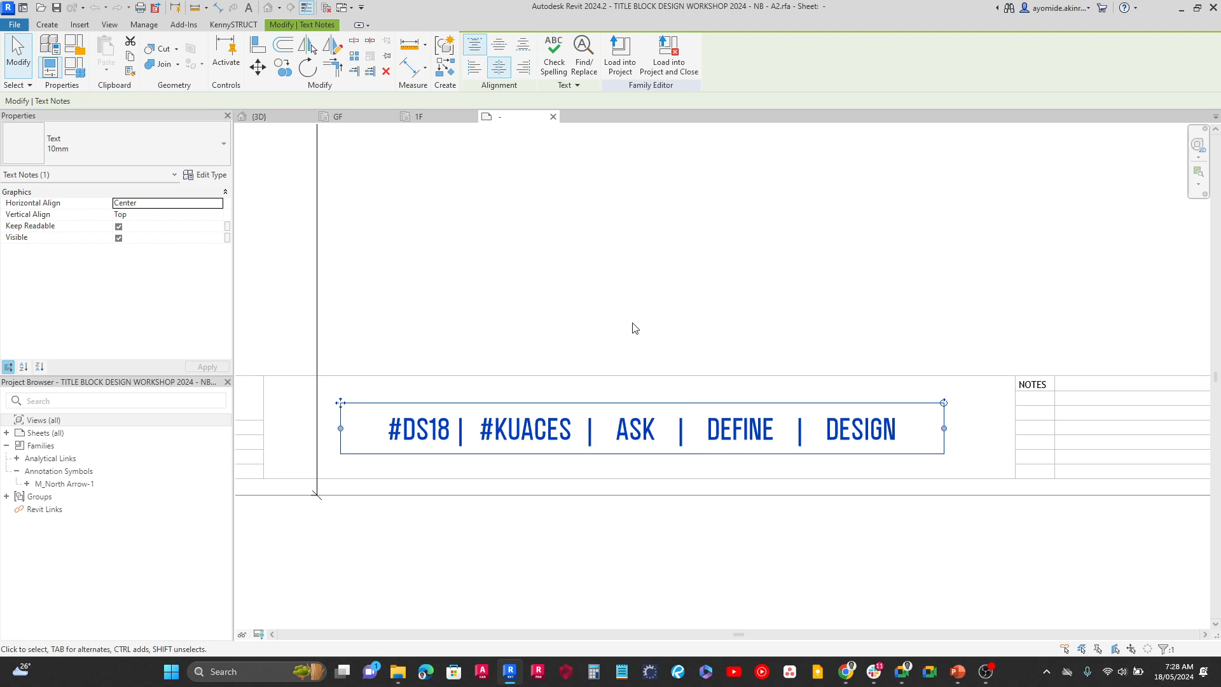
{"action": "middle_click_drag", "start_coordinate": [632, 326], "coordinate": [692, 332]}
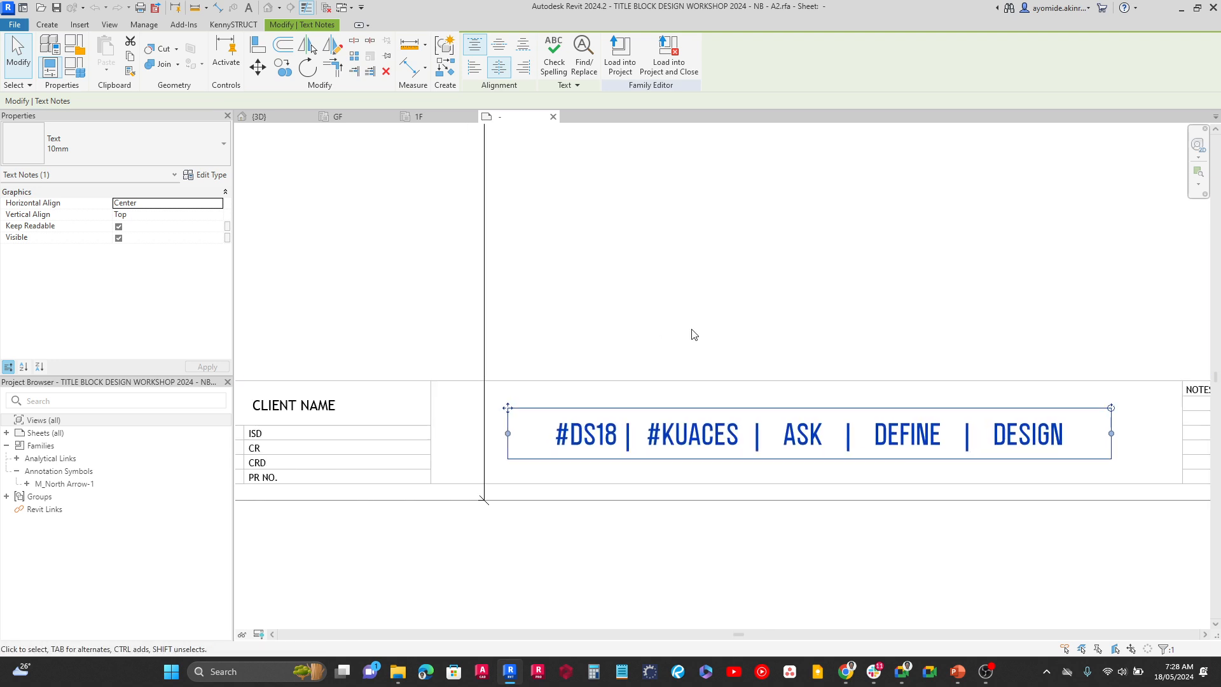
{"action": "left_click", "coordinate": [202, 175]}
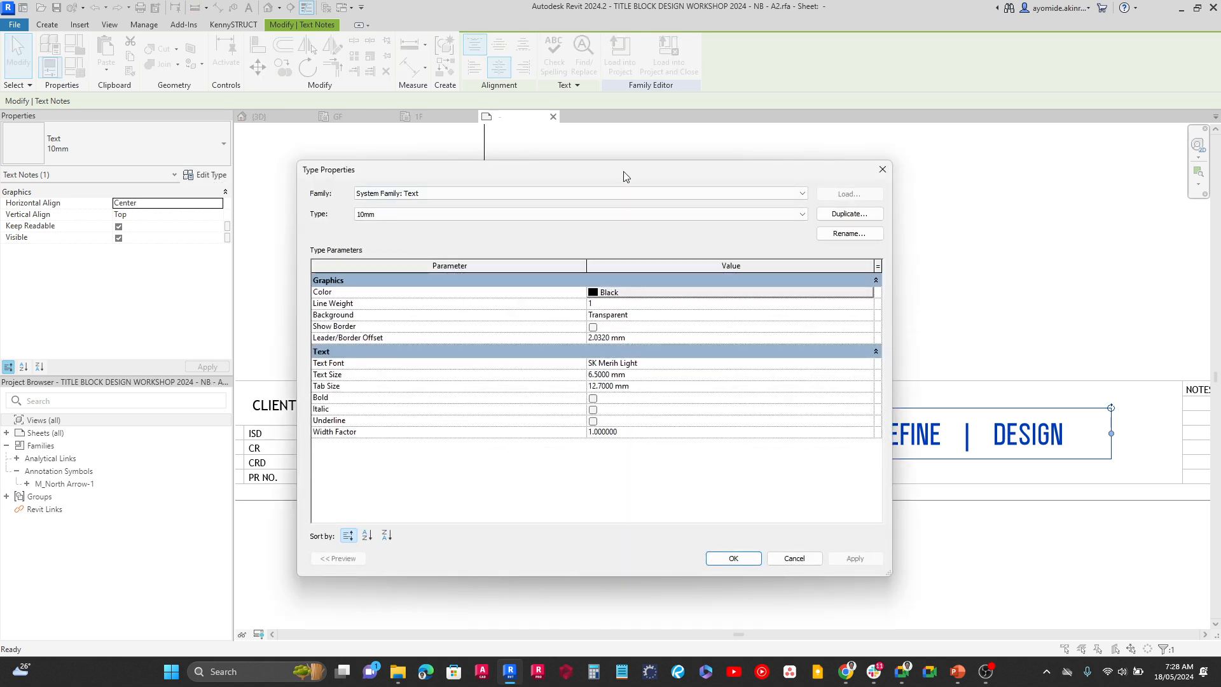
{"action": "left_click_drag", "start_coordinate": [624, 164], "coordinate": [708, 175]}
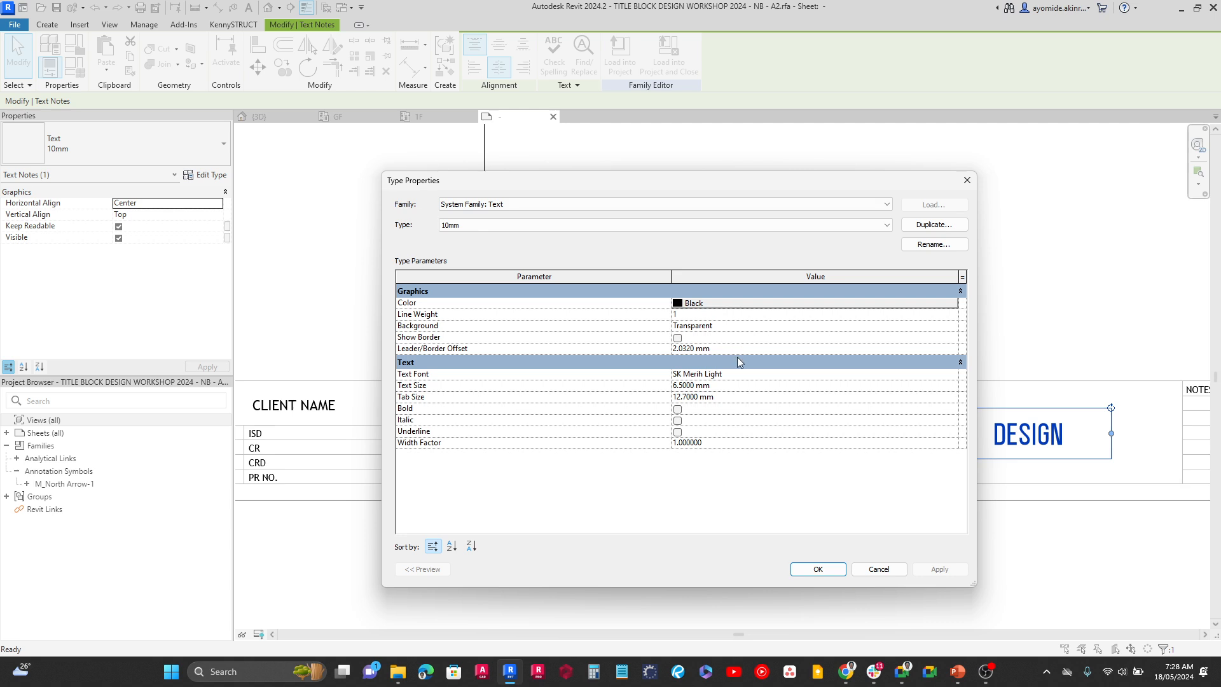
{"action": "left_click", "coordinate": [743, 375]}
{"action": "left_click", "coordinate": [744, 377]}
{"action": "left_click", "coordinate": [704, 439]}
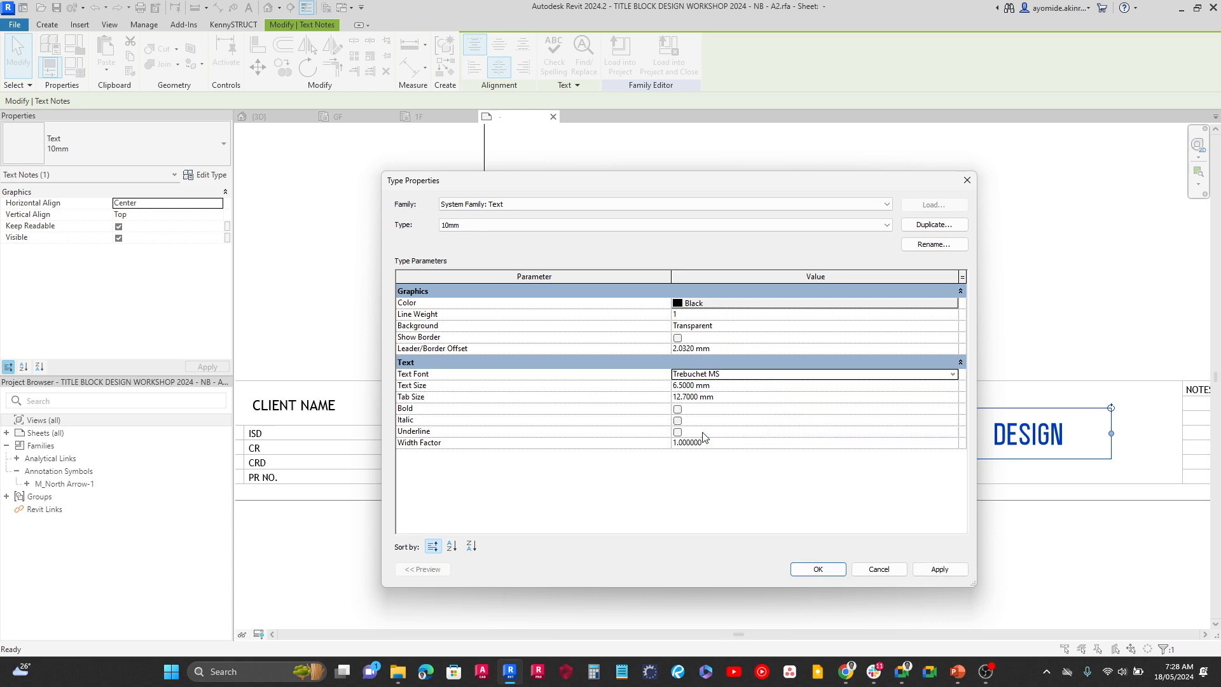
{"action": "left_click", "coordinate": [821, 569]}
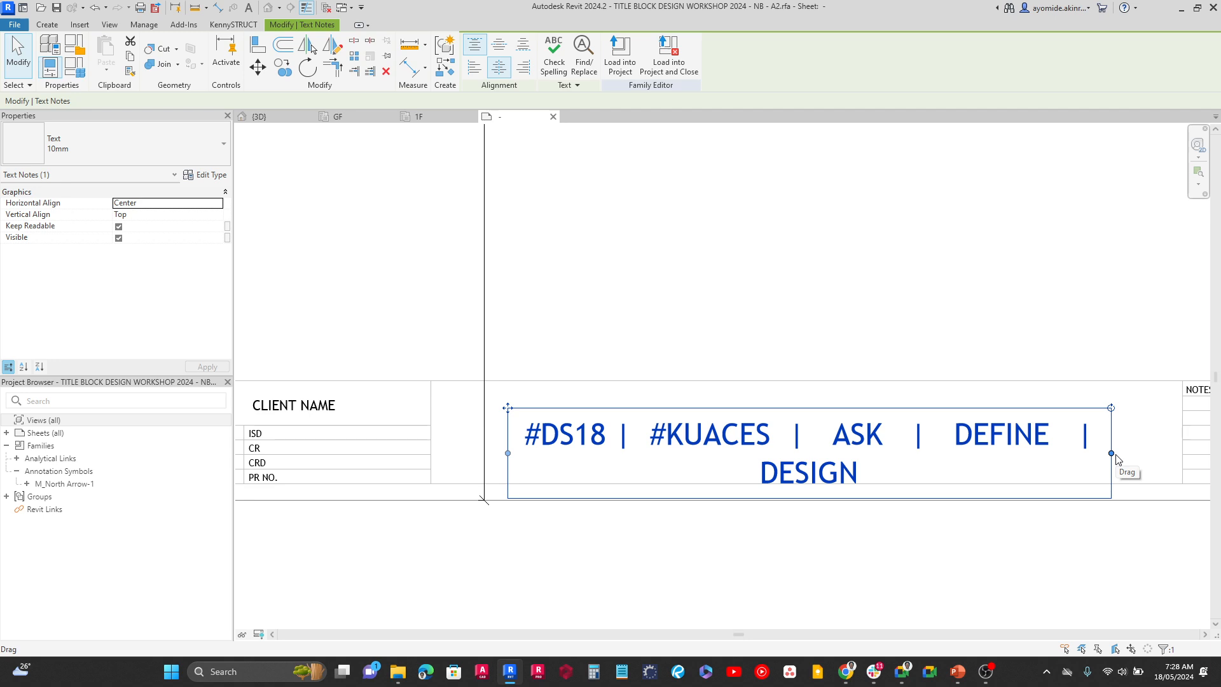
Widen the tagline's text box to fit one line and set the 10mm type's text size to 5 mm
{"action": "left_click_drag", "start_coordinate": [1117, 458], "coordinate": [1176, 456]}
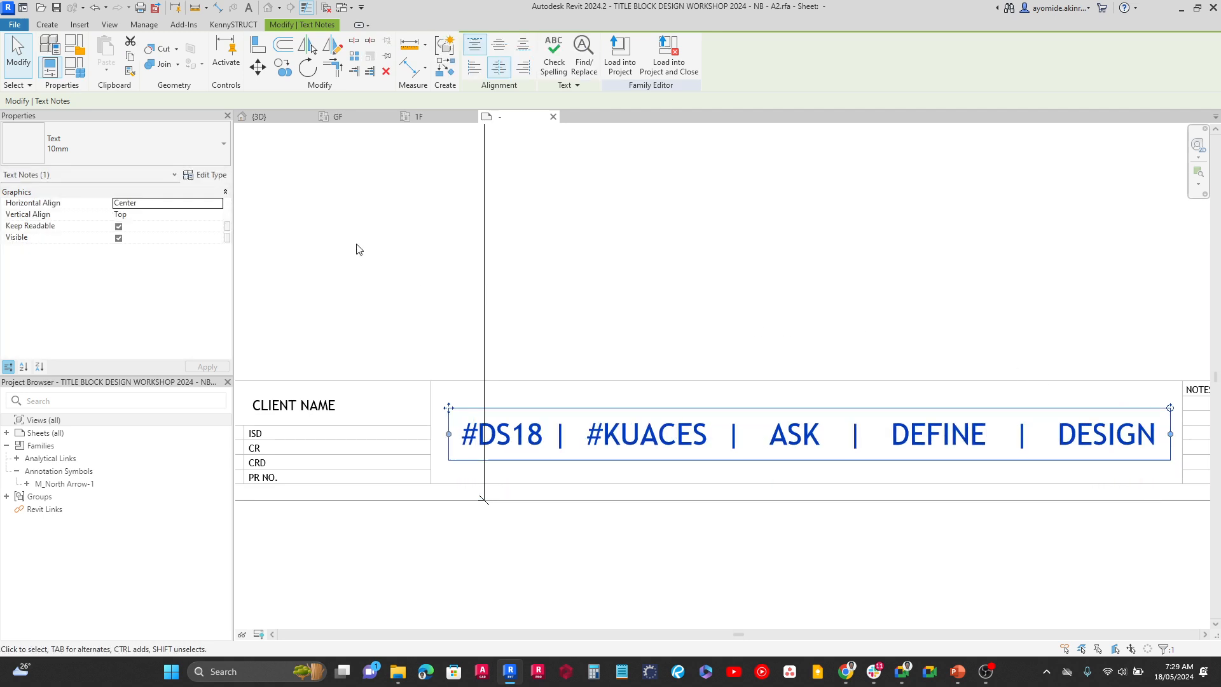
{"action": "left_click", "coordinate": [211, 175]}
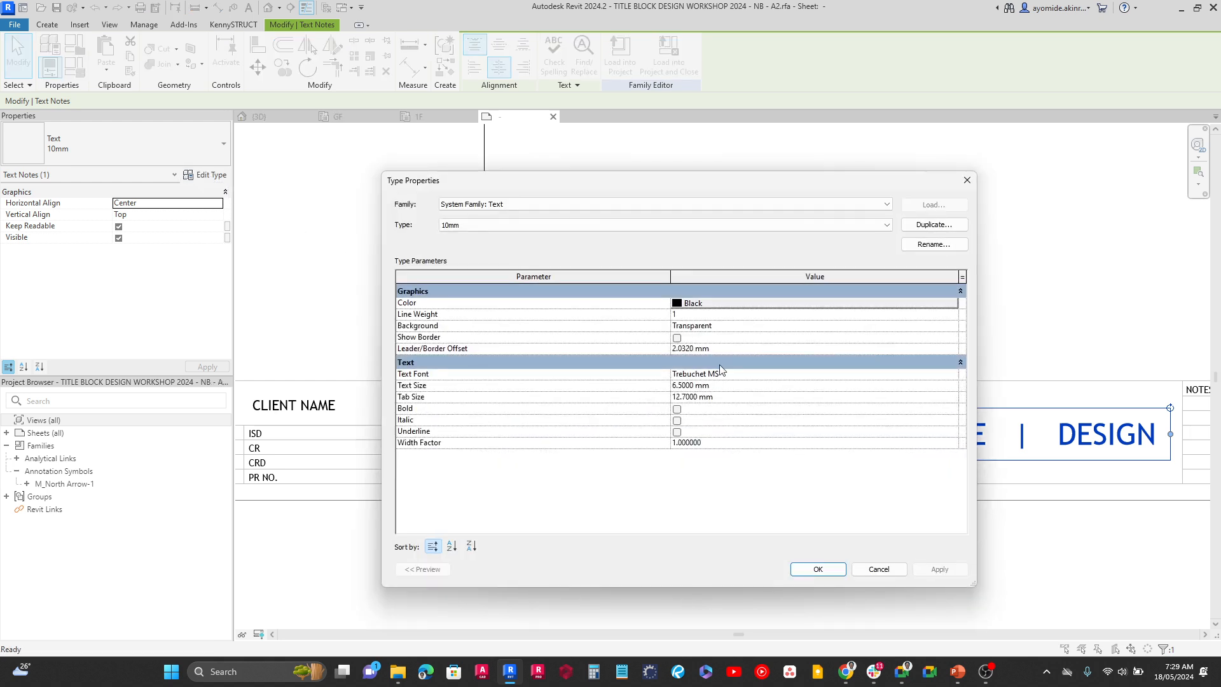
{"action": "left_click", "coordinate": [727, 388]}
{"action": "type", "text": "5"}
{"action": "left_click", "coordinate": [939, 569]}
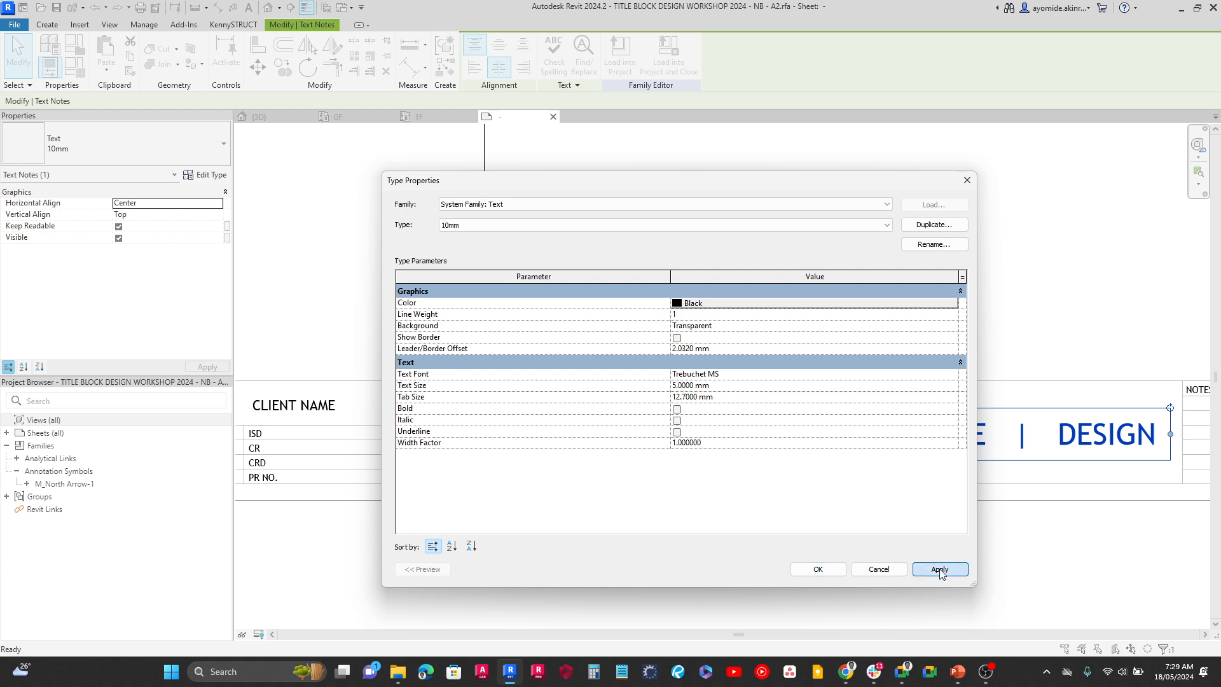
{"action": "left_click", "coordinate": [818, 569]}
{"action": "left_click", "coordinate": [796, 307]}
{"action": "scroll", "coordinate": [796, 307], "scroll_direction": "down", "scroll_amount": 4}
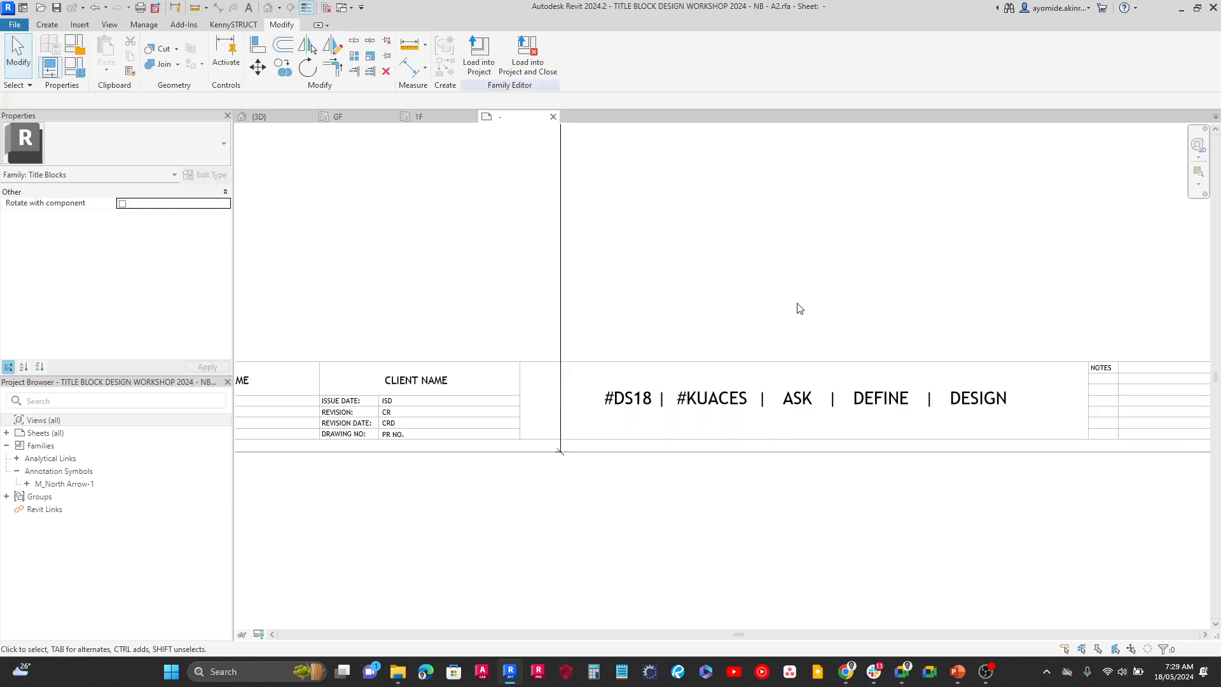
Examine the width and height dimensions of the title block sheet and its overall layout
{"action": "middle_click_drag", "start_coordinate": [750, 289], "coordinate": [715, 477]}
{"action": "middle_click_drag", "start_coordinate": [651, 322], "coordinate": [642, 408]}
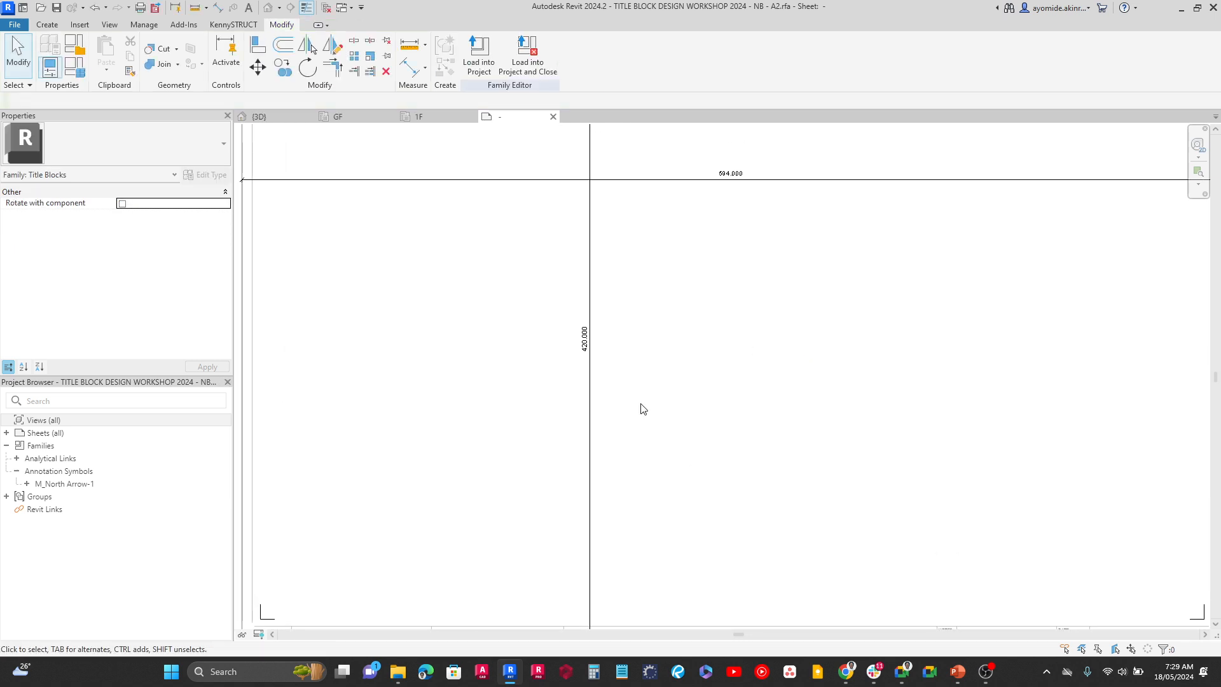
{"action": "scroll", "coordinate": [676, 196], "scroll_direction": "down", "scroll_amount": 3}
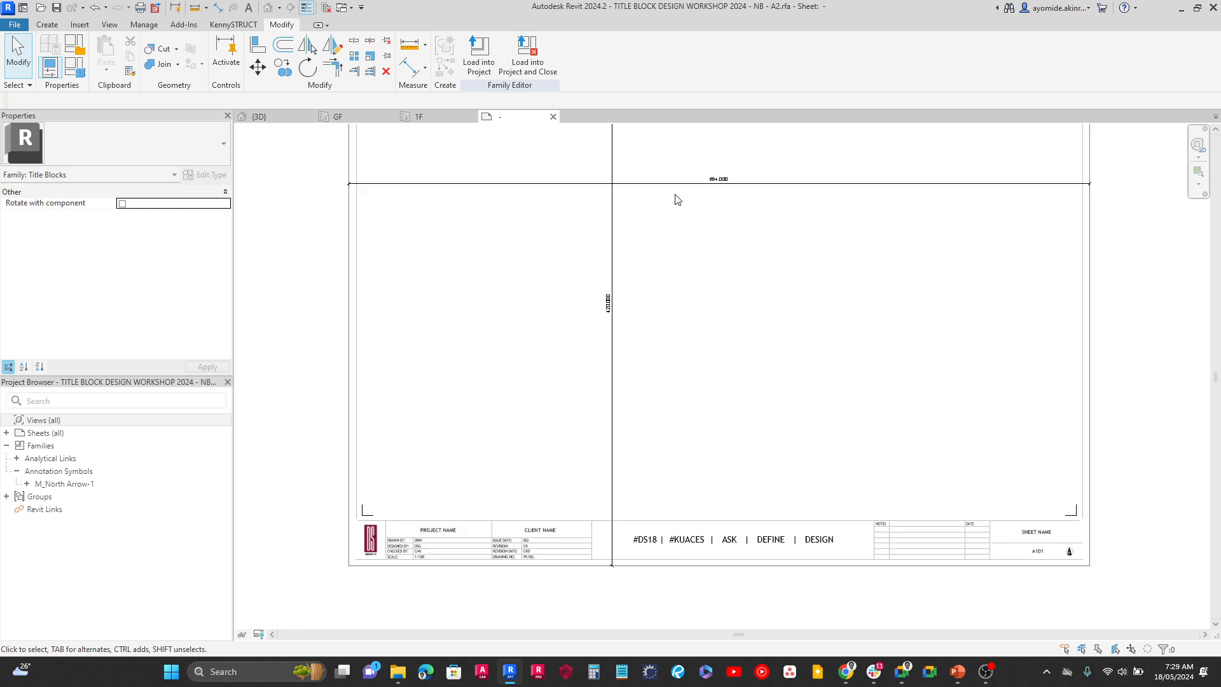
{"action": "scroll", "coordinate": [632, 267], "scroll_direction": "up", "scroll_amount": 6}
{"action": "scroll", "coordinate": [661, 245], "scroll_direction": "up", "scroll_amount": 1}
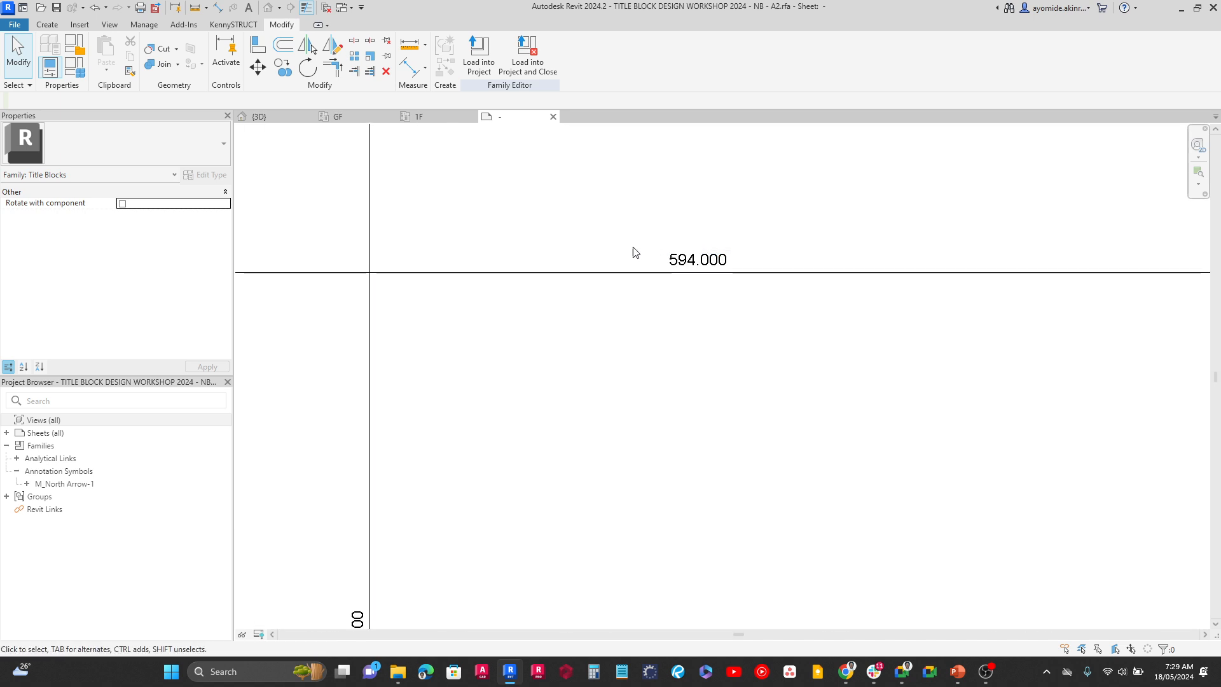
{"action": "scroll", "coordinate": [712, 261], "scroll_direction": "down", "scroll_amount": 4}
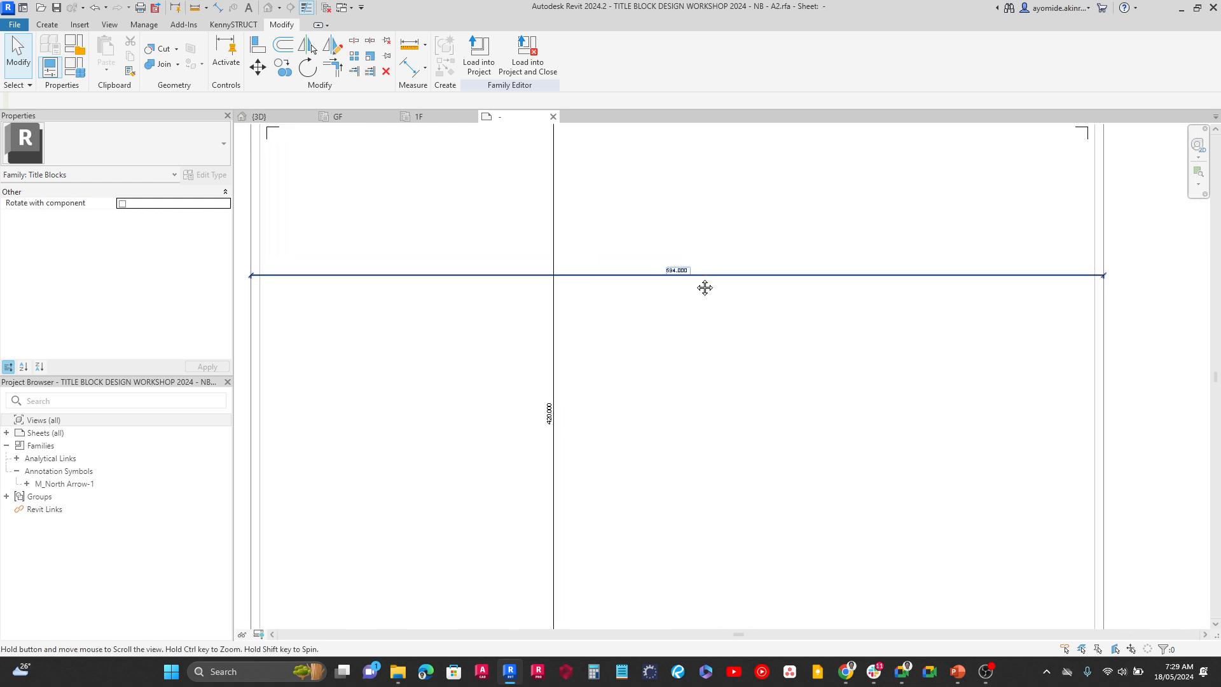
{"action": "scroll", "coordinate": [548, 408], "scroll_direction": "up", "scroll_amount": 4}
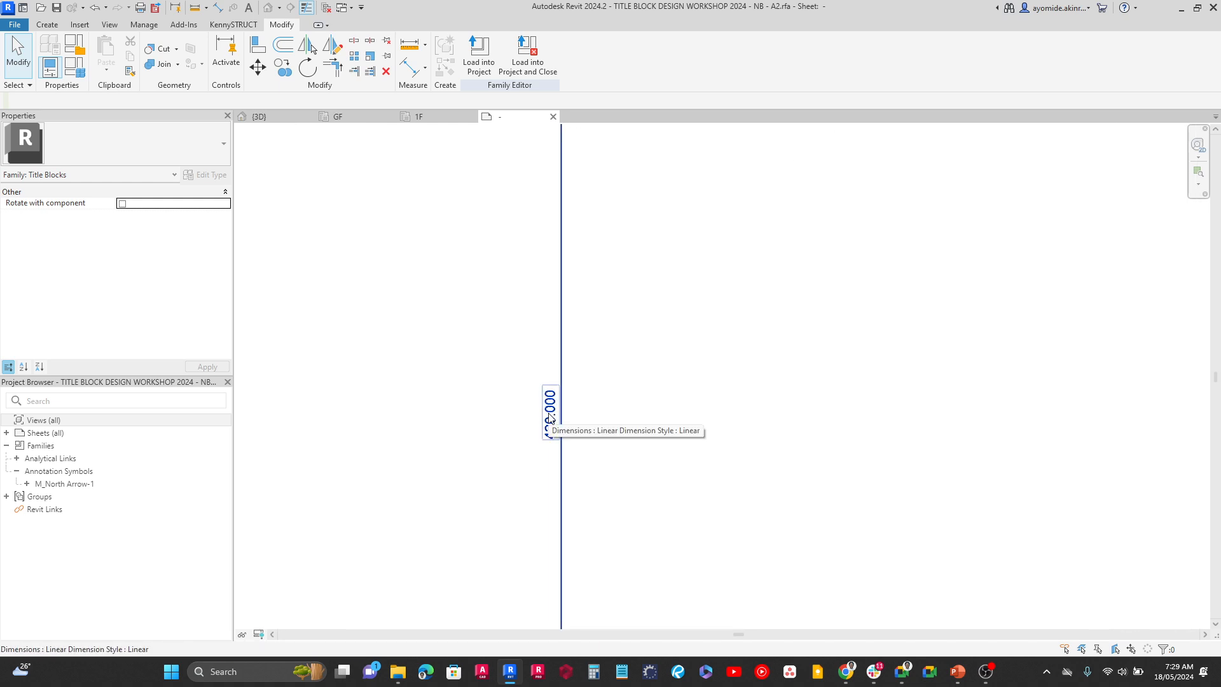
{"action": "scroll", "coordinate": [530, 367], "scroll_direction": "down", "scroll_amount": 1}
{"action": "scroll", "coordinate": [599, 343], "scroll_direction": "down", "scroll_amount": 4}
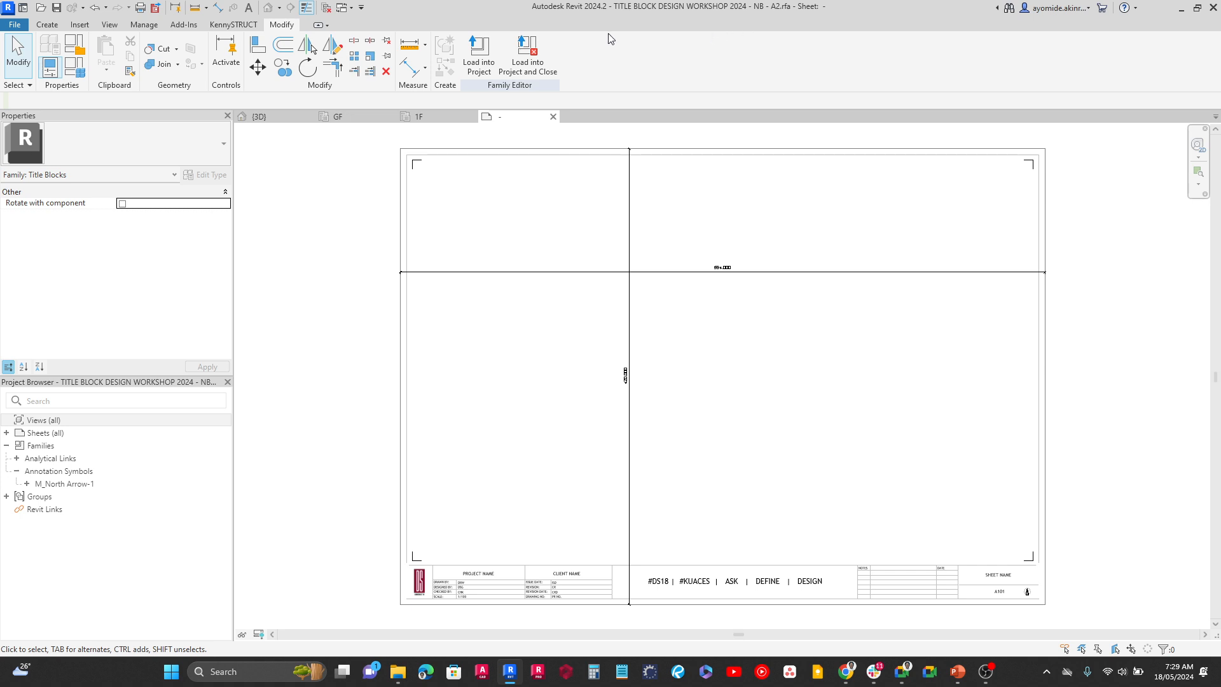
Load the title block family into the structural project, dismissing the save reminder and the warning
{"action": "left_click", "coordinate": [471, 70]}
{"action": "left_click", "coordinate": [471, 78]}
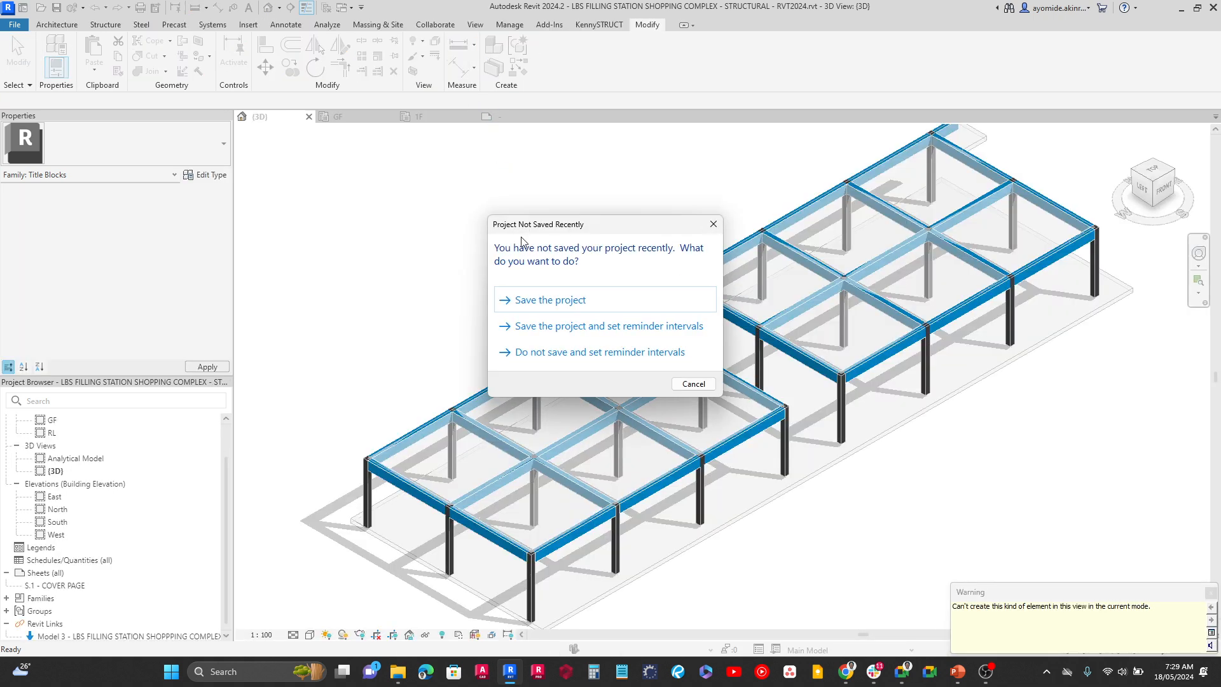
{"action": "left_click", "coordinate": [713, 224]}
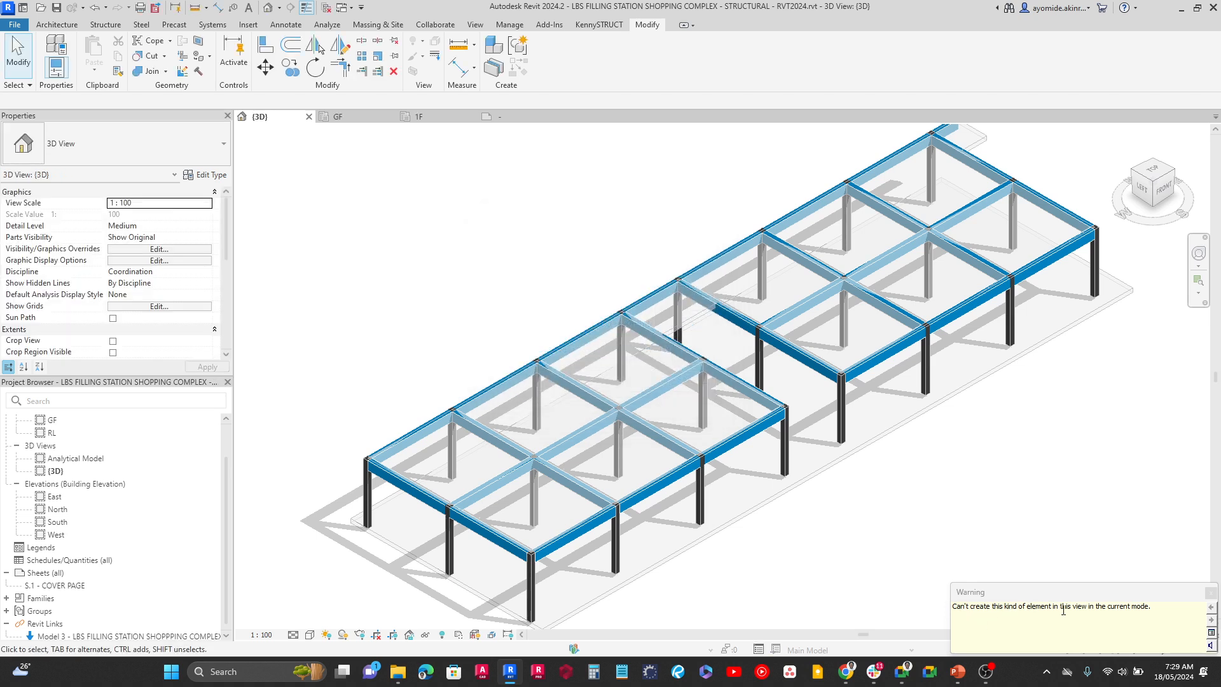
{"action": "left_click", "coordinate": [1210, 593]}
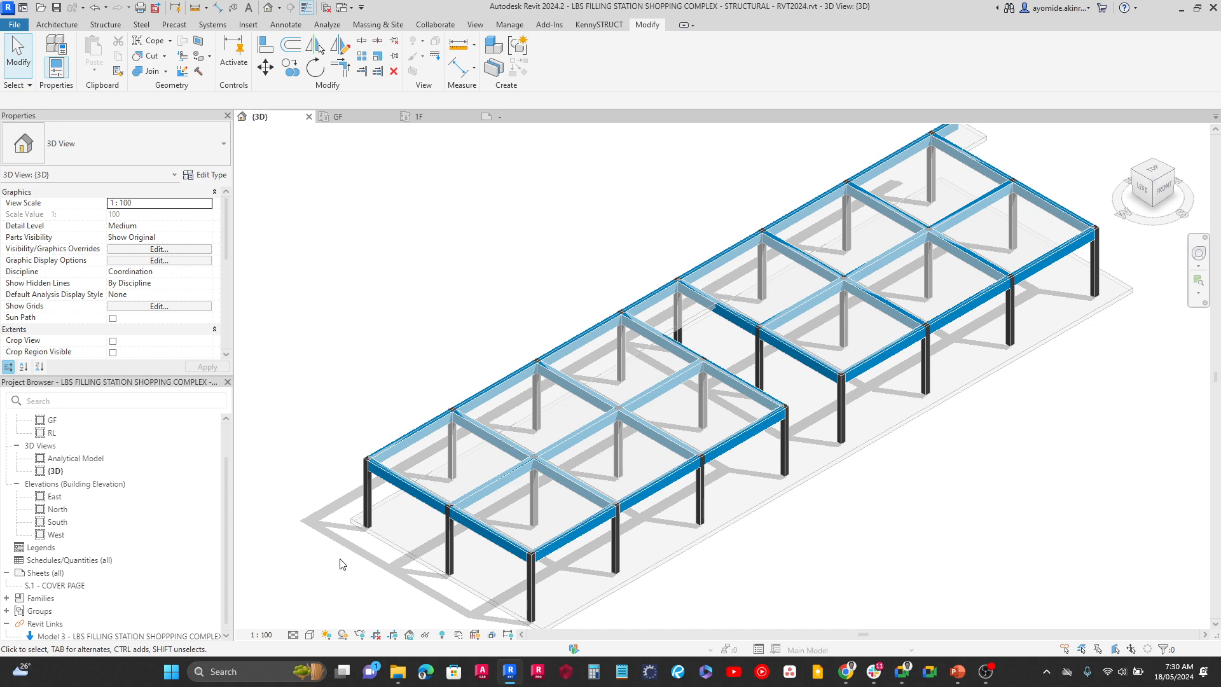
Create a new sheet with the TITLE BLOCK DESIGN WORKSHOP 2024 - NB - A2 title block
{"action": "left_click", "coordinate": [471, 25]}
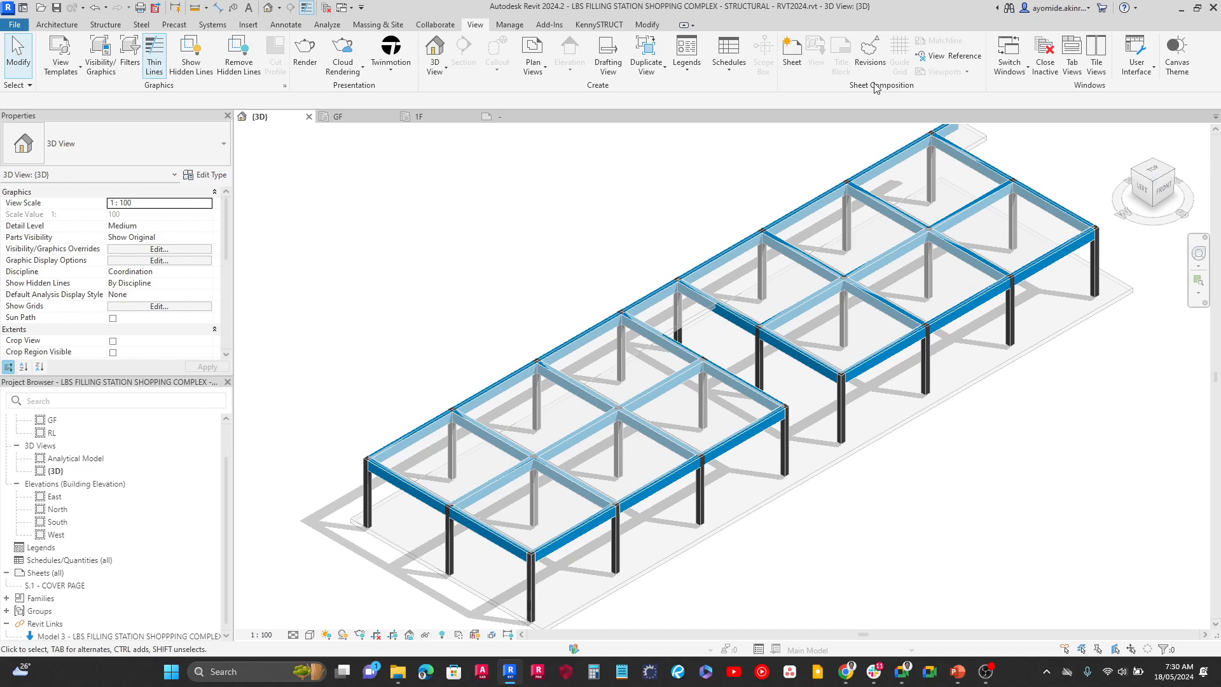
{"action": "left_click", "coordinate": [789, 62]}
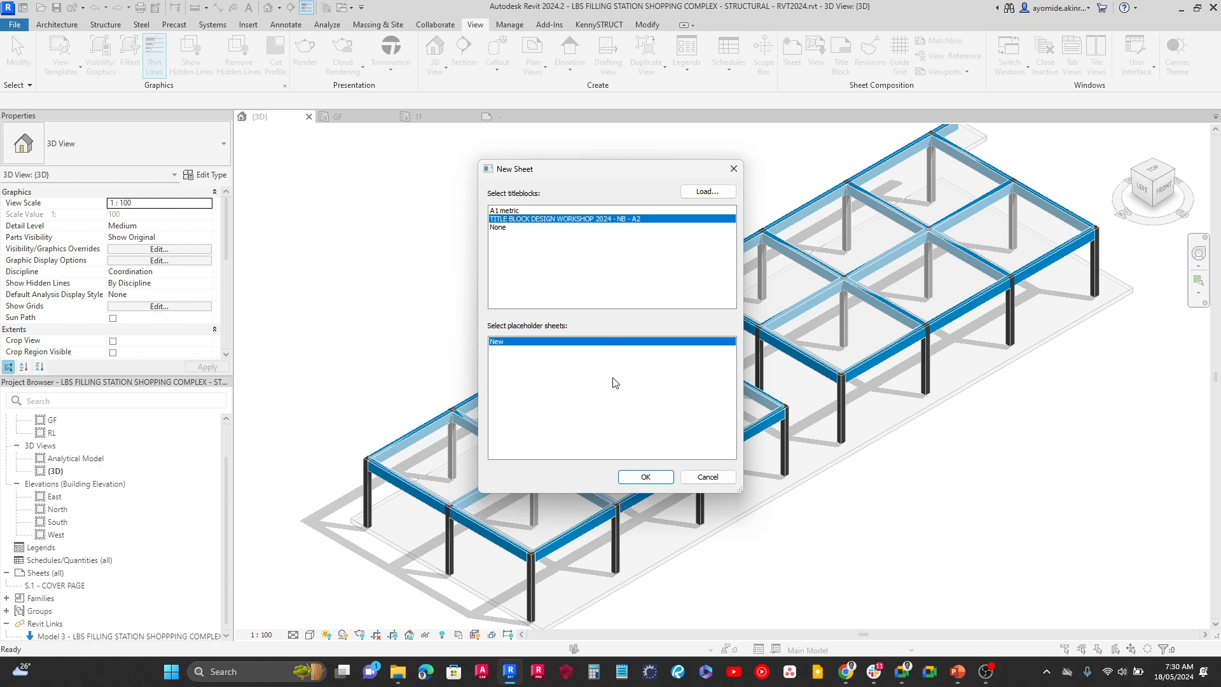
{"action": "left_click", "coordinate": [636, 477]}
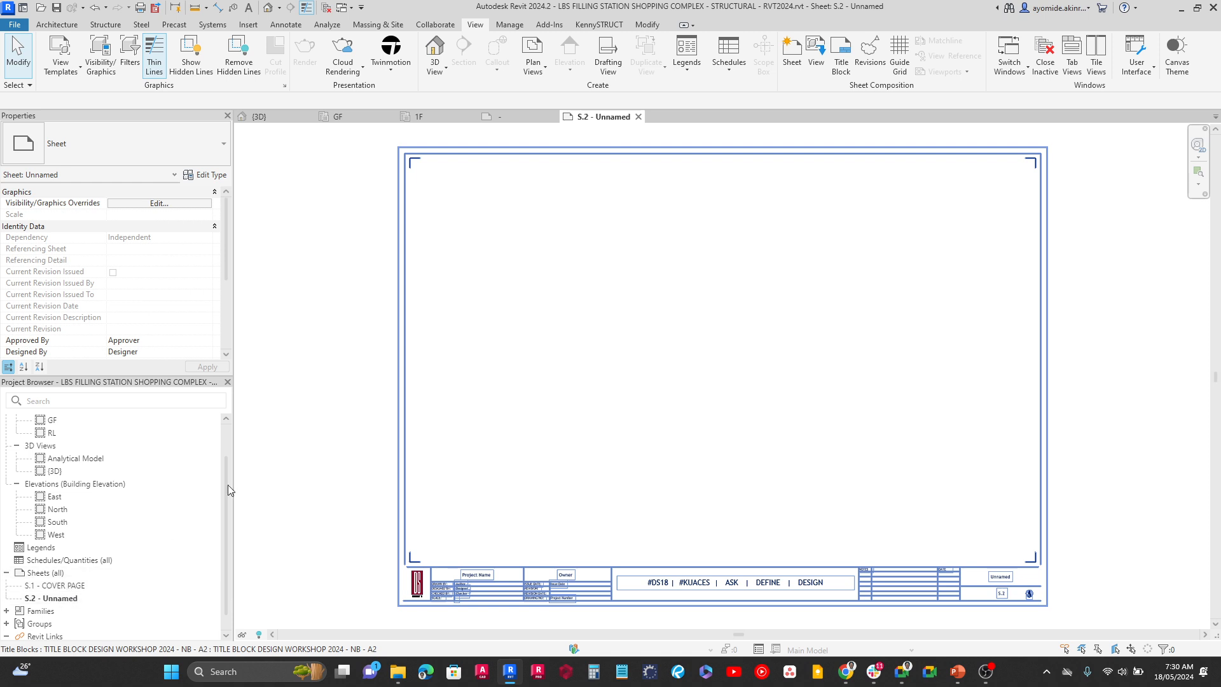
Set the new sheet's number to S.101
{"action": "scroll", "coordinate": [106, 258], "scroll_direction": "down", "scroll_amount": 5}
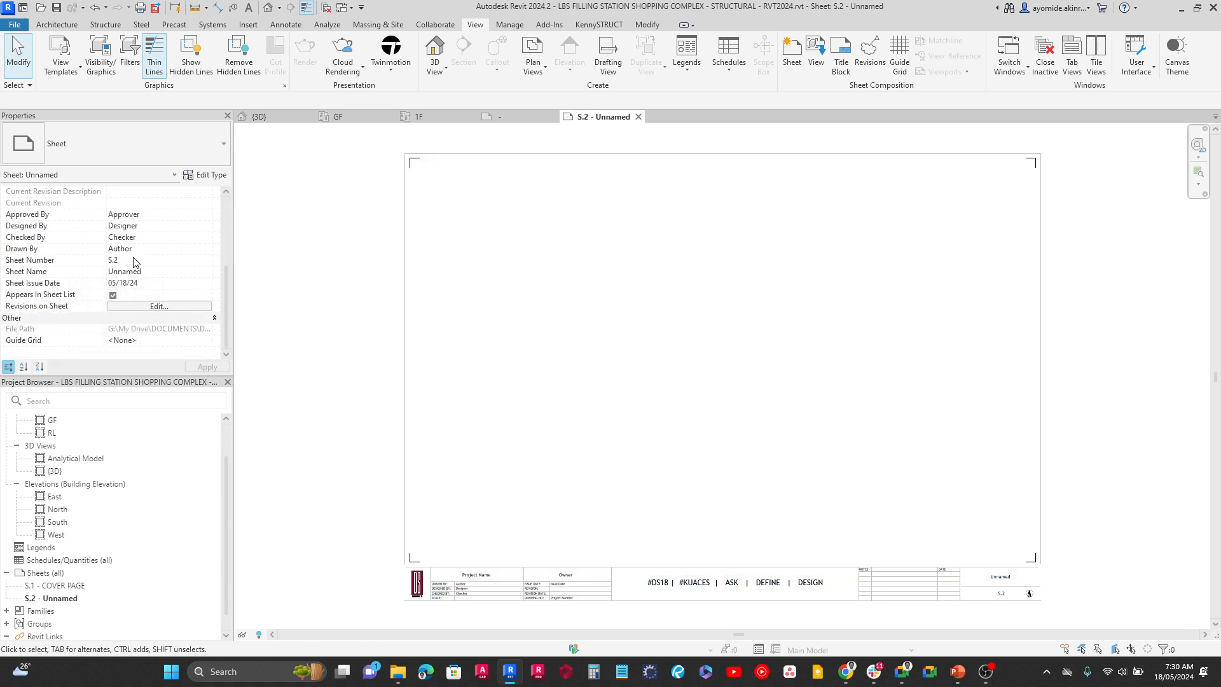
{"action": "left_click", "coordinate": [133, 258]}
{"action": "key", "text": "BackSpace"}
{"action": "left_click", "coordinate": [206, 367]}
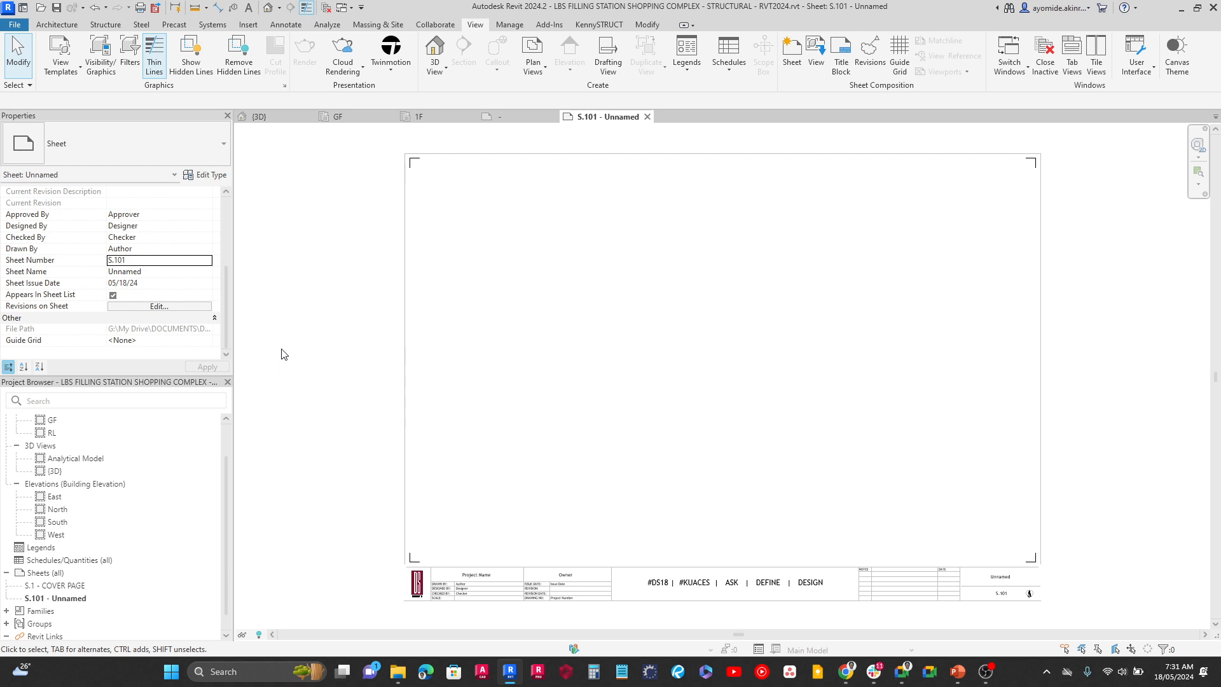
Name sheet S.101 GENERAL ARRANGEMENT - 3D
{"action": "left_click", "coordinate": [160, 273]}
{"action": "type", "text": "G"}
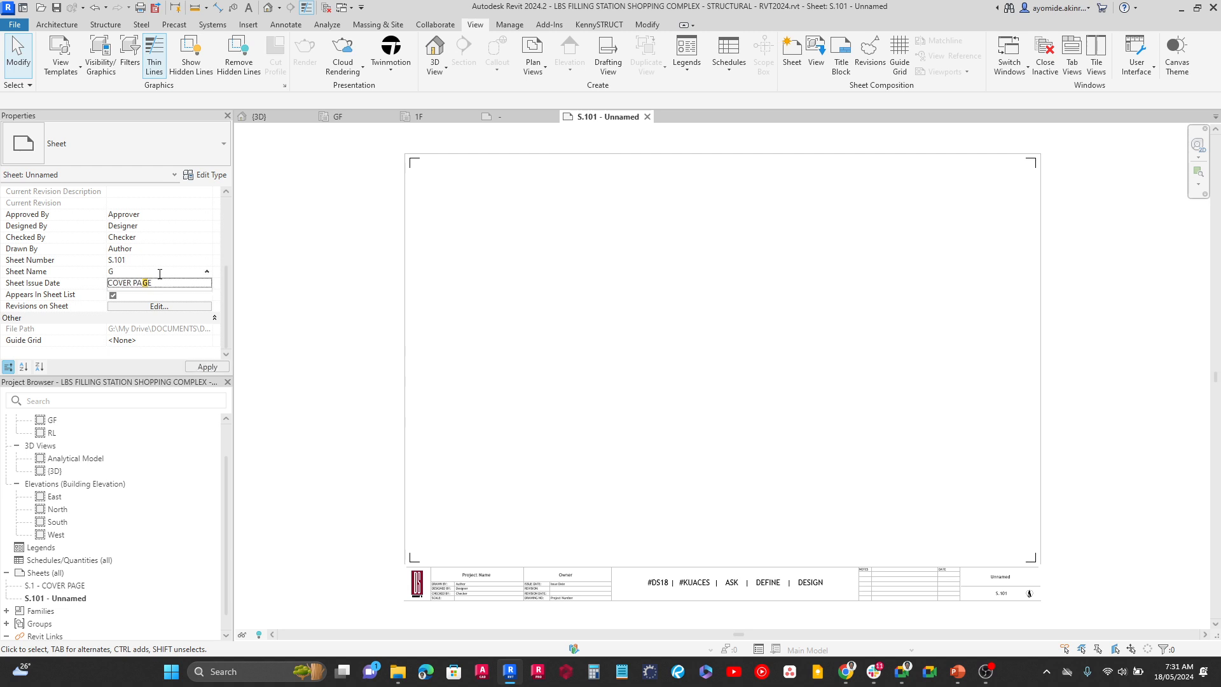
{"action": "type", "text": "EEN"}
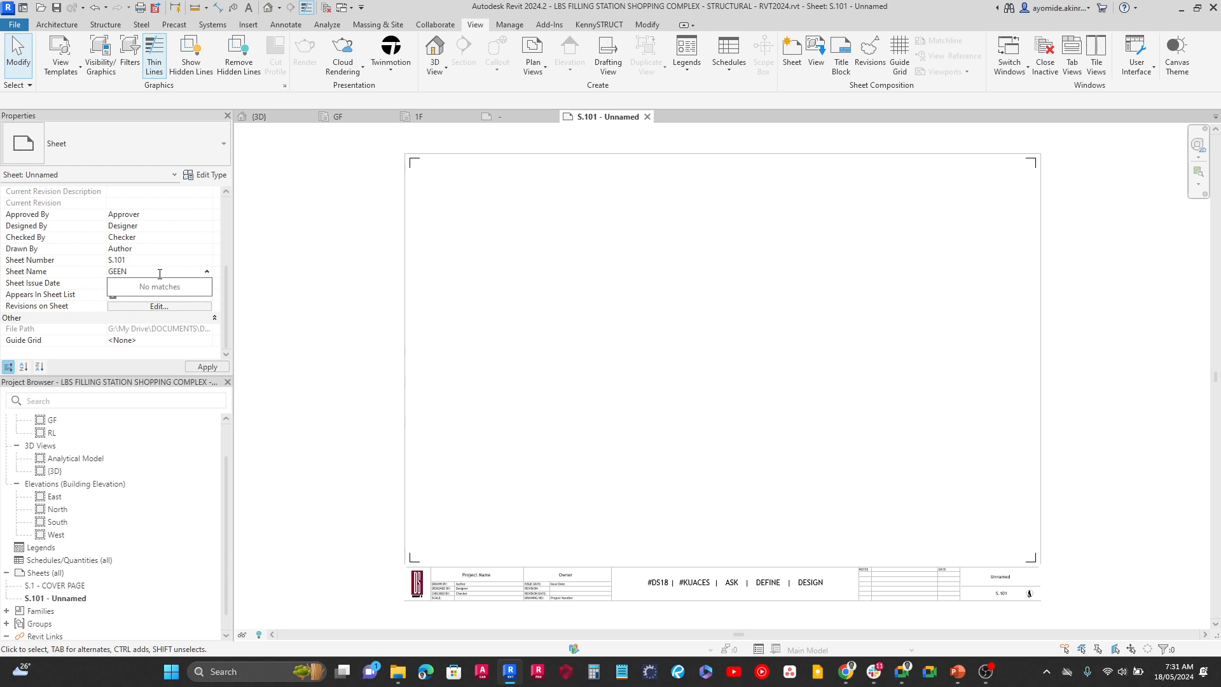
{"action": "key", "text": "BackSpace"}
{"action": "key", "text": "BackSpace"}
{"action": "type", "text": "N"}
{"action": "type", "text": "D3D"}
{"action": "left_click", "coordinate": [205, 367]}
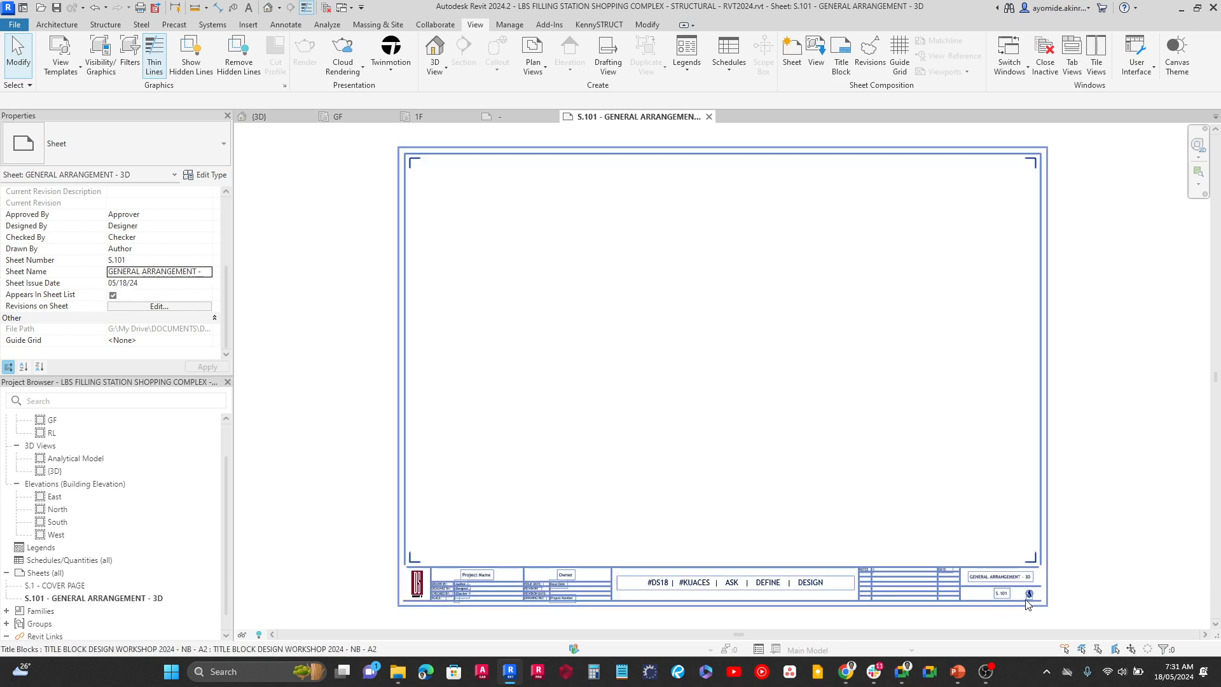
Check the sheet name and number in the title block of S.101, and open the {3D} view
{"action": "scroll", "coordinate": [1028, 601], "scroll_direction": "up", "scroll_amount": 6}
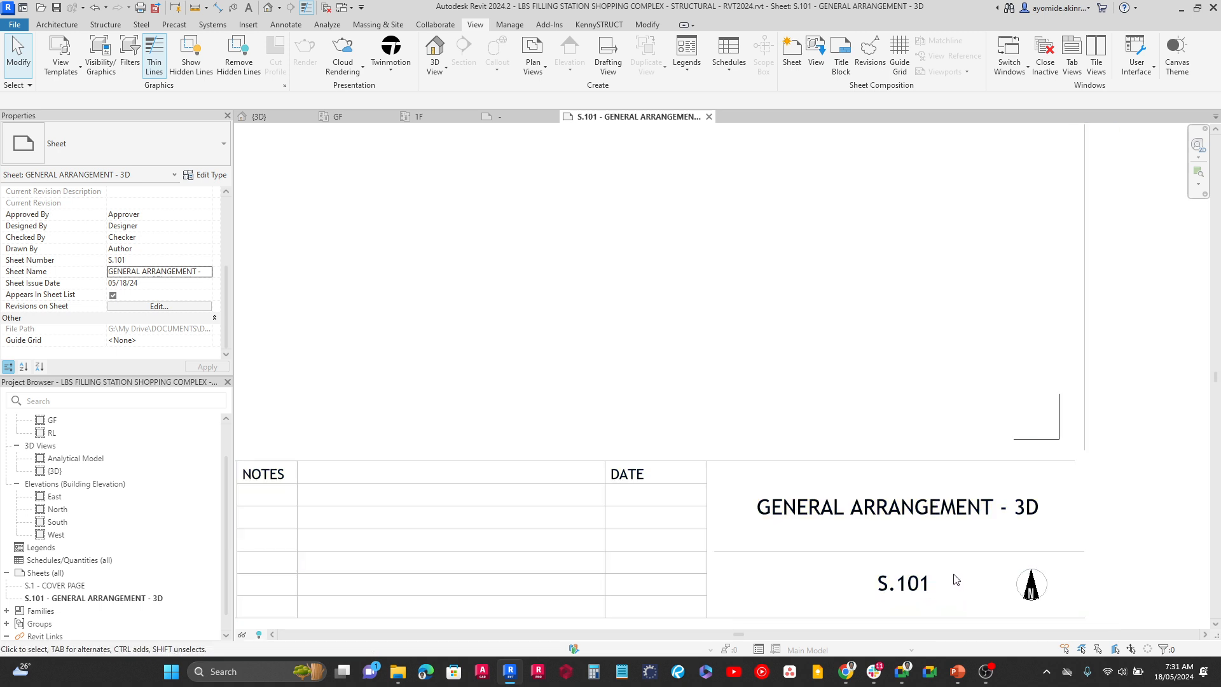
{"action": "scroll", "coordinate": [890, 553], "scroll_direction": "down", "scroll_amount": 3}
{"action": "key", "text": "z"}
{"action": "key", "text": "e"}
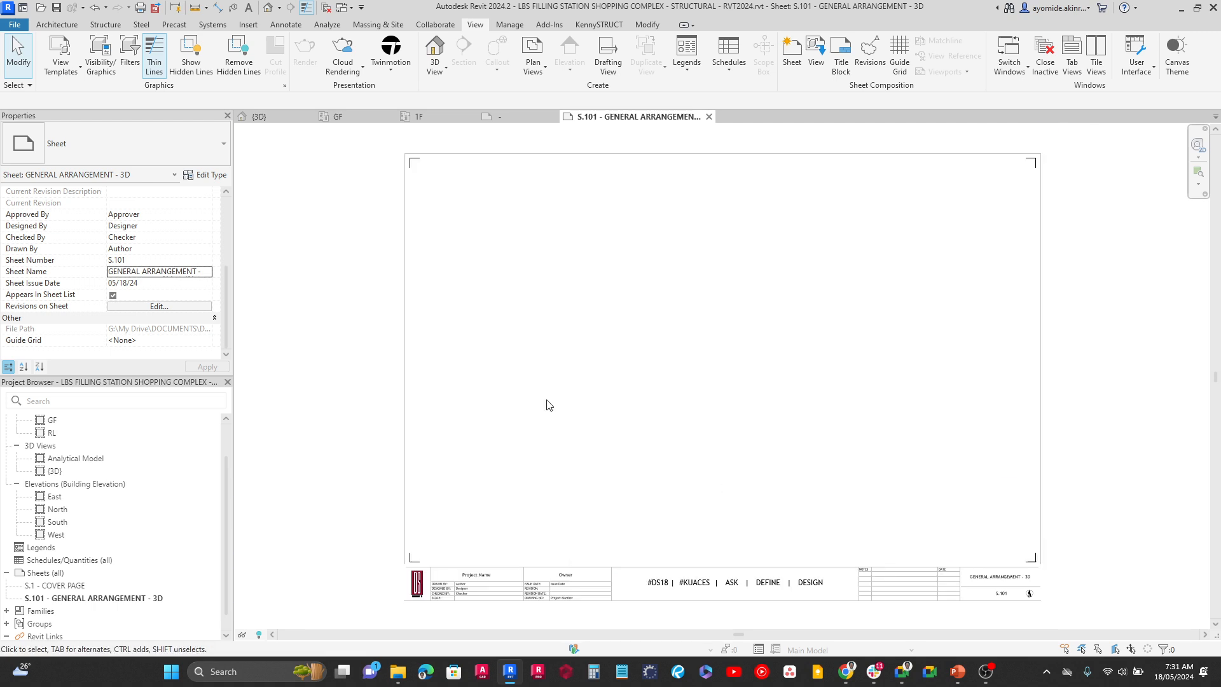
{"action": "left_click", "coordinate": [273, 116]}
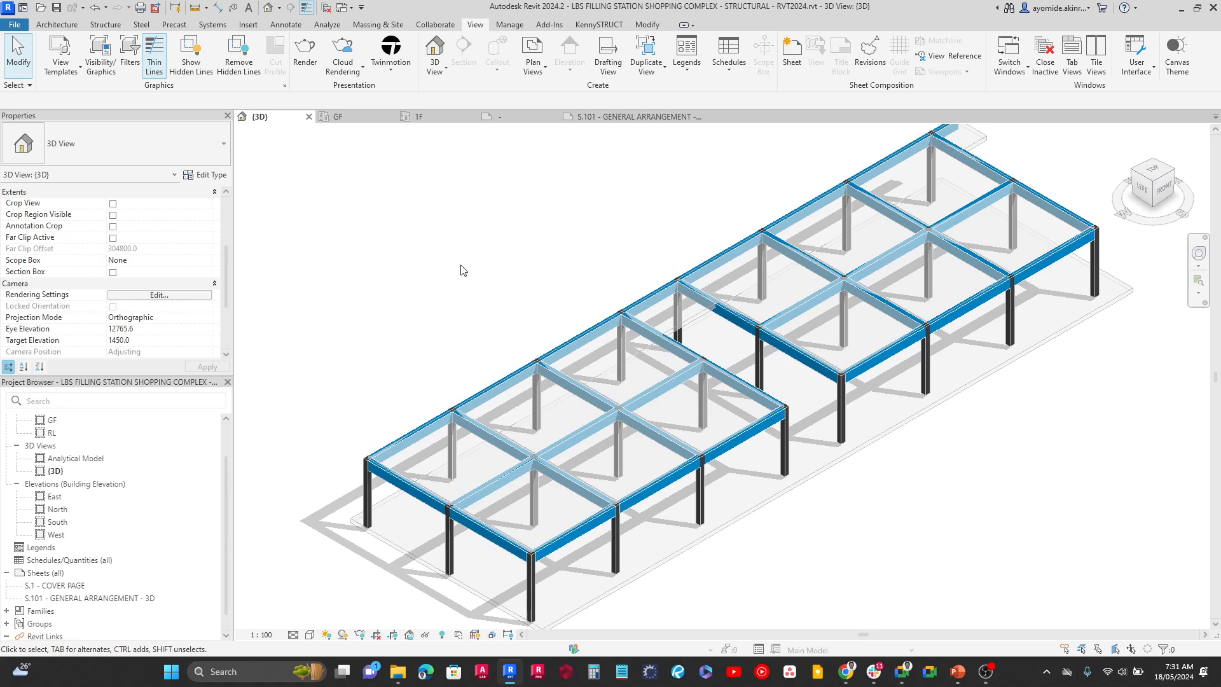
Place the {3D} view in the middle of sheet S.101 and delete the placed viewport again
{"action": "left_click", "coordinate": [613, 119]}
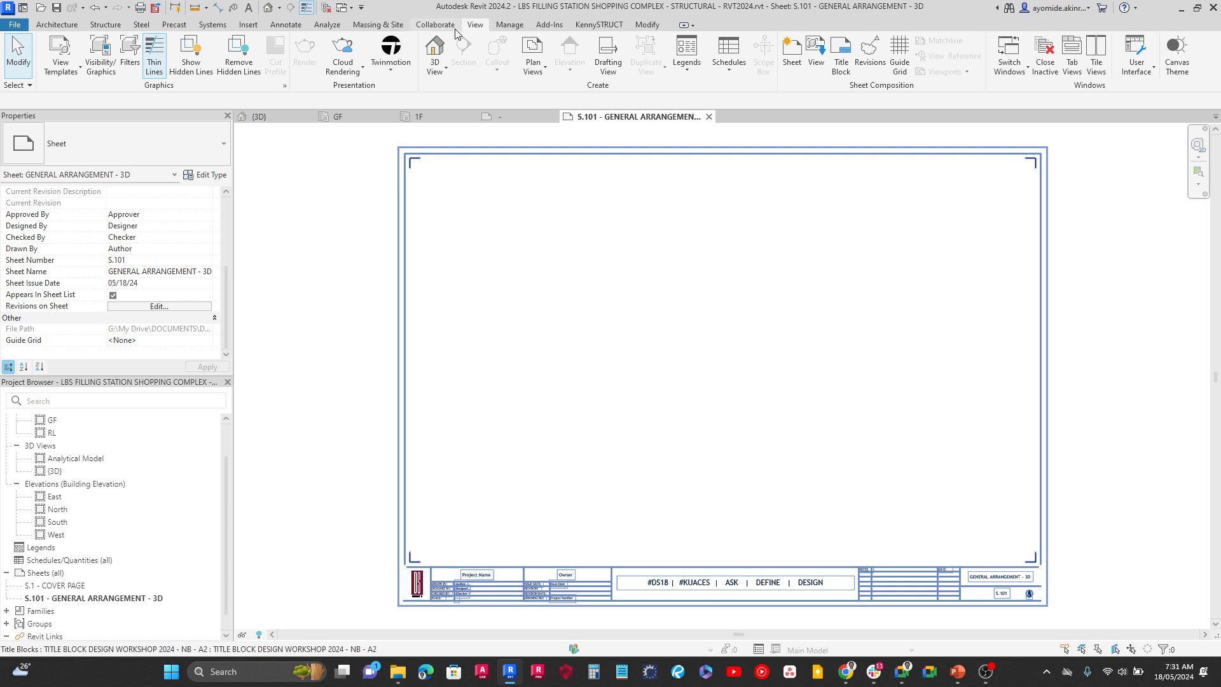
{"action": "left_click", "coordinate": [814, 72]}
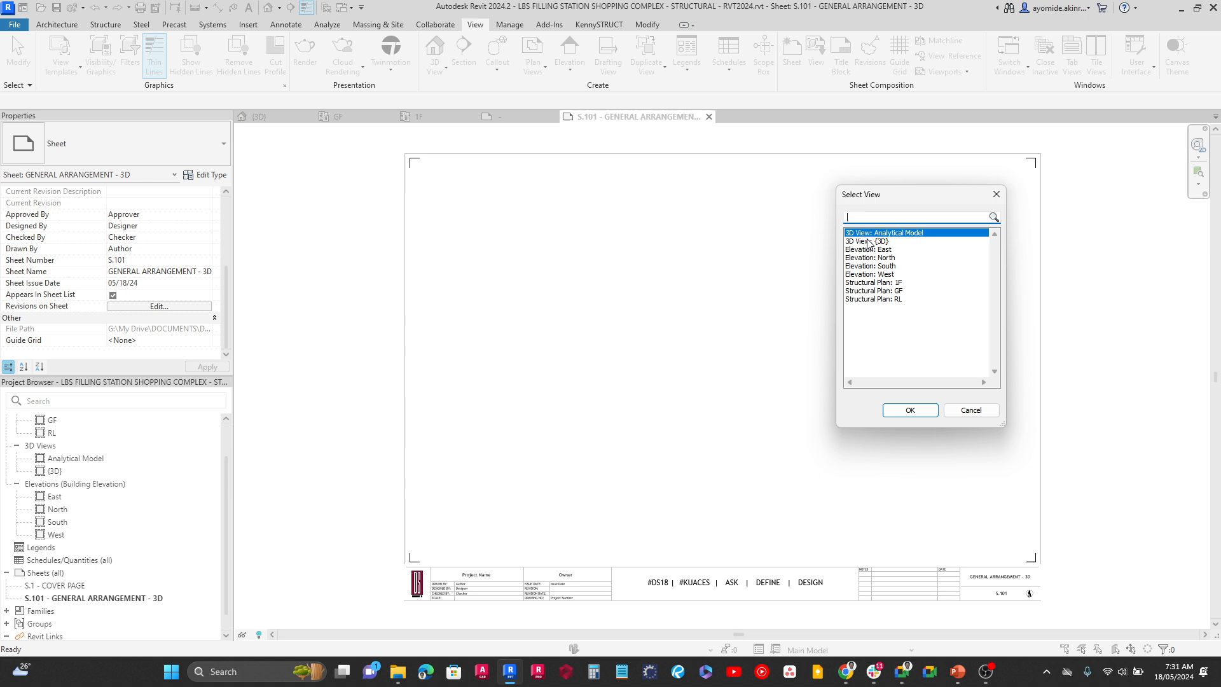
{"action": "left_click", "coordinate": [868, 241]}
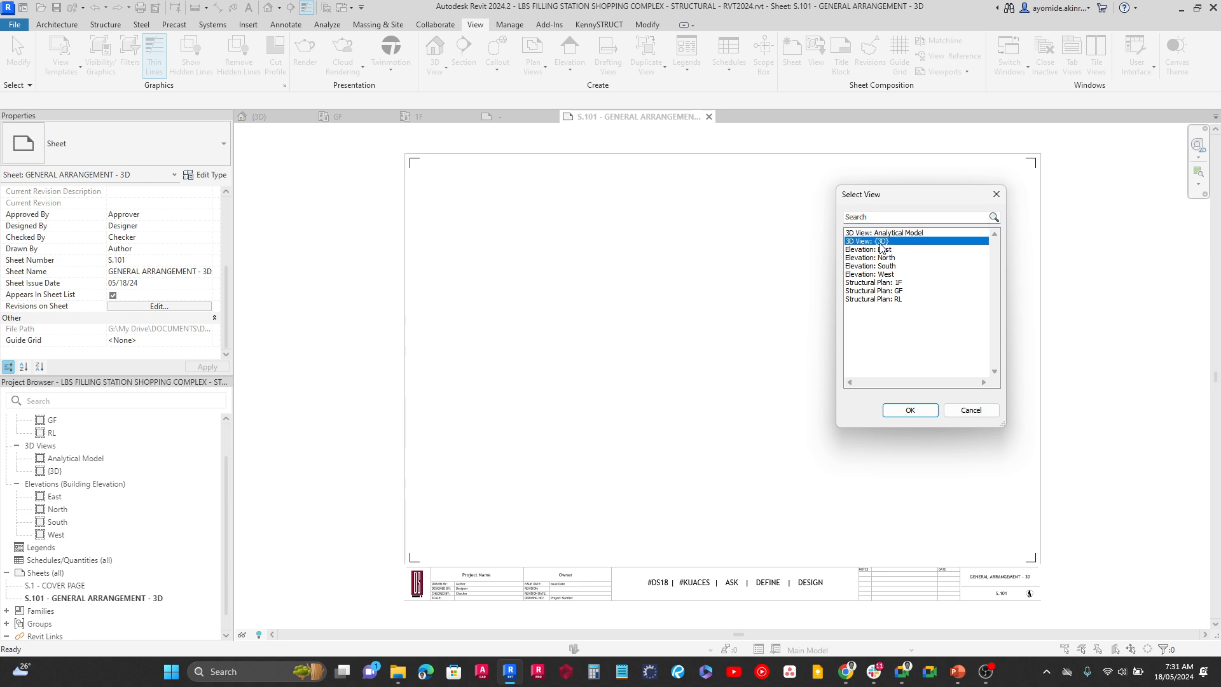
{"action": "left_click", "coordinate": [899, 410]}
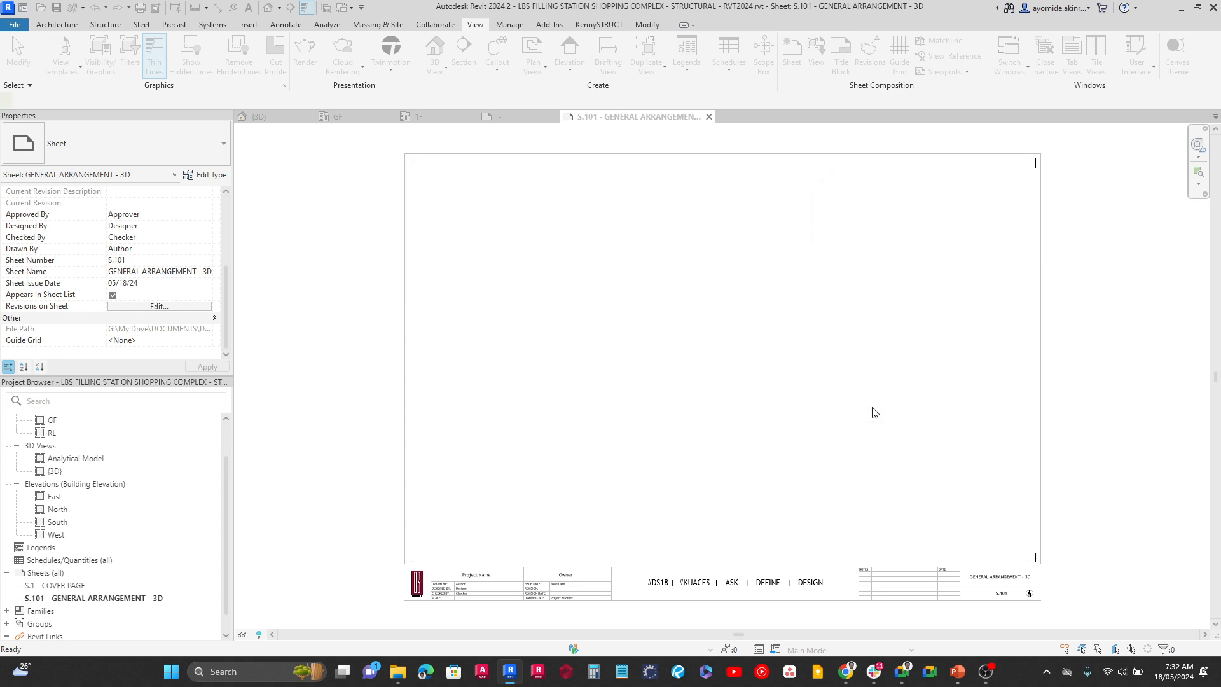
{"action": "left_click", "coordinate": [724, 354]}
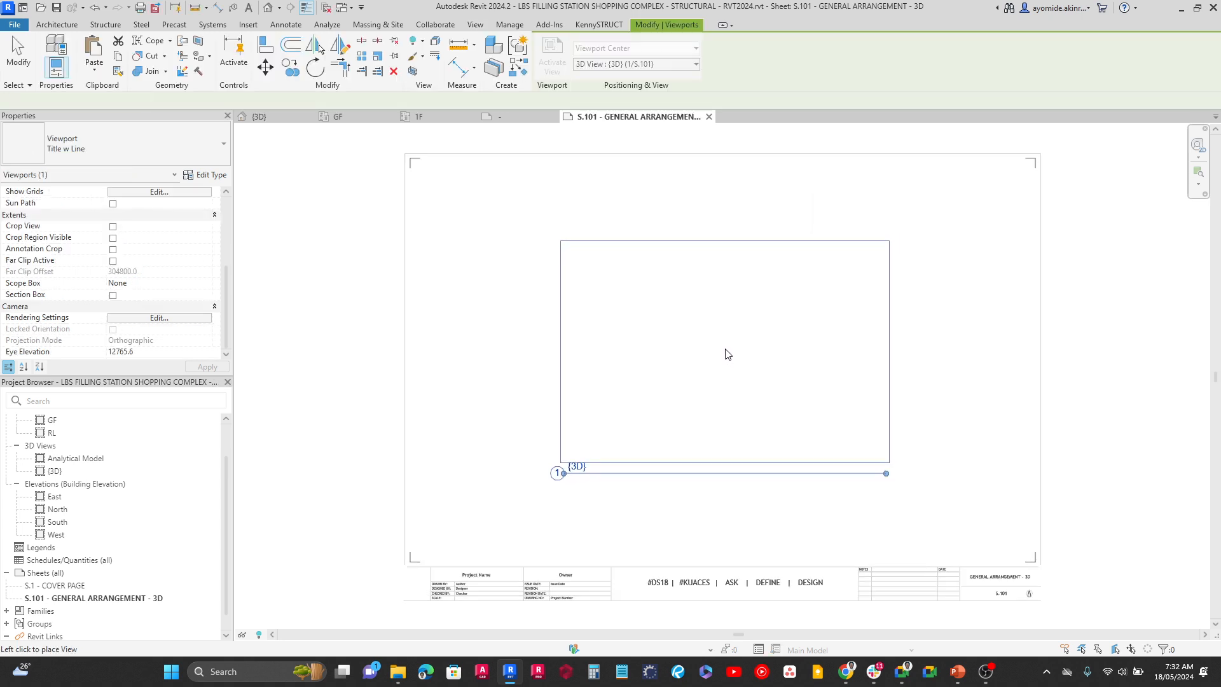
{"action": "left_click", "coordinate": [451, 337]}
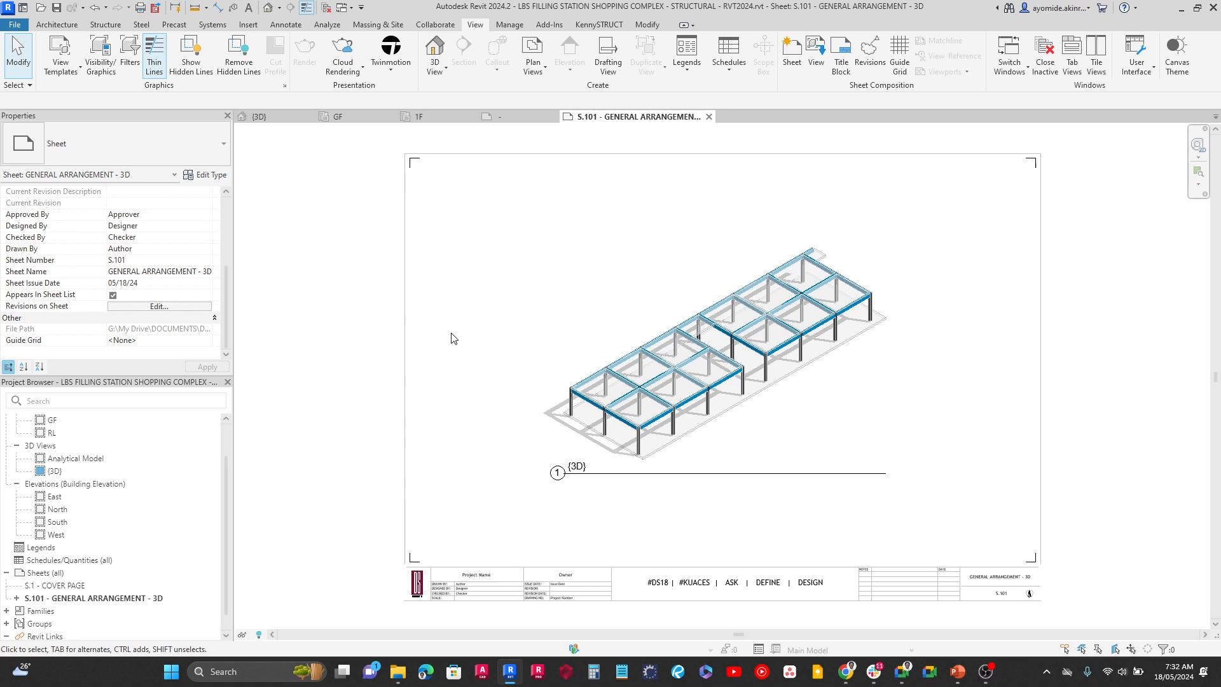
{"action": "left_click", "coordinate": [604, 401]}
{"action": "key", "text": "Delete"}
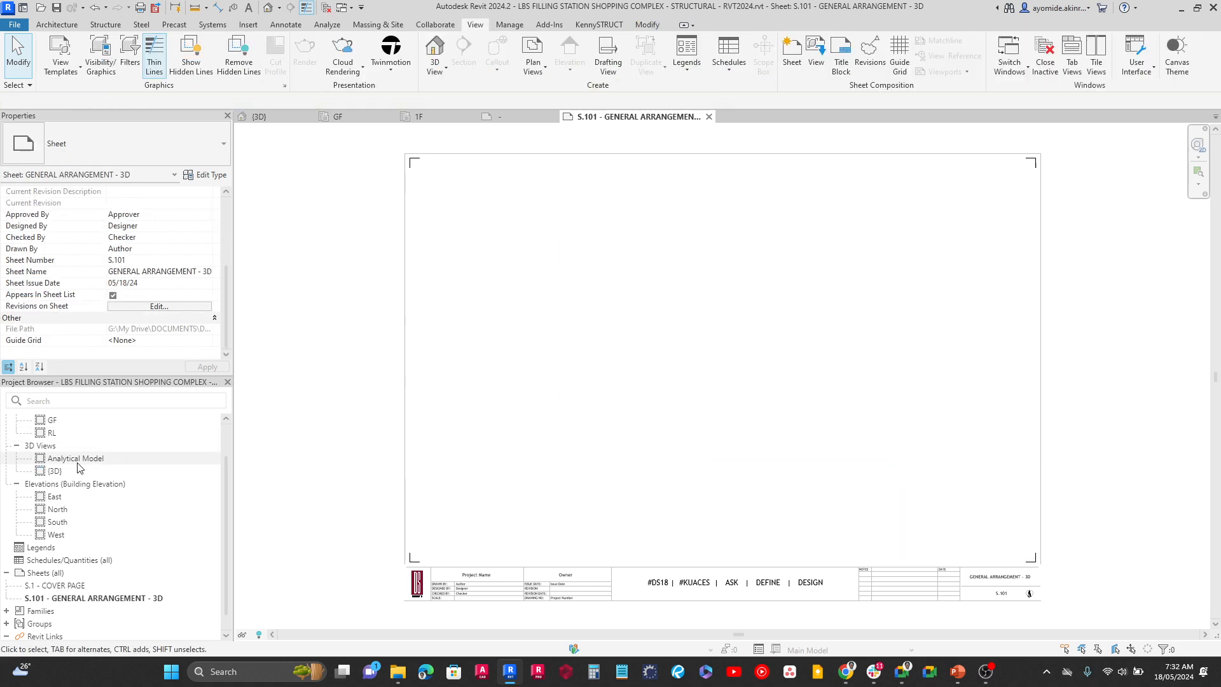
Place the {3D} view from the project's 3D views in the middle of sheet S.101
{"action": "scroll", "coordinate": [47, 467], "scroll_direction": "up", "scroll_amount": 1}
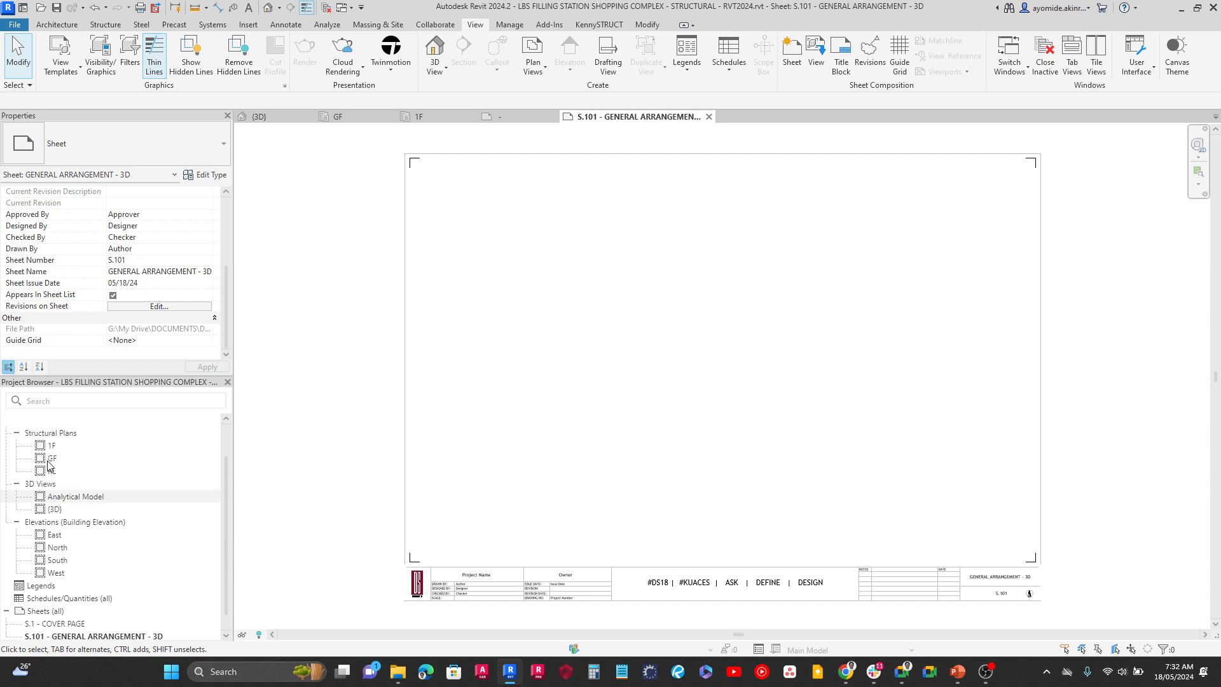
{"action": "left_click", "coordinate": [52, 510]}
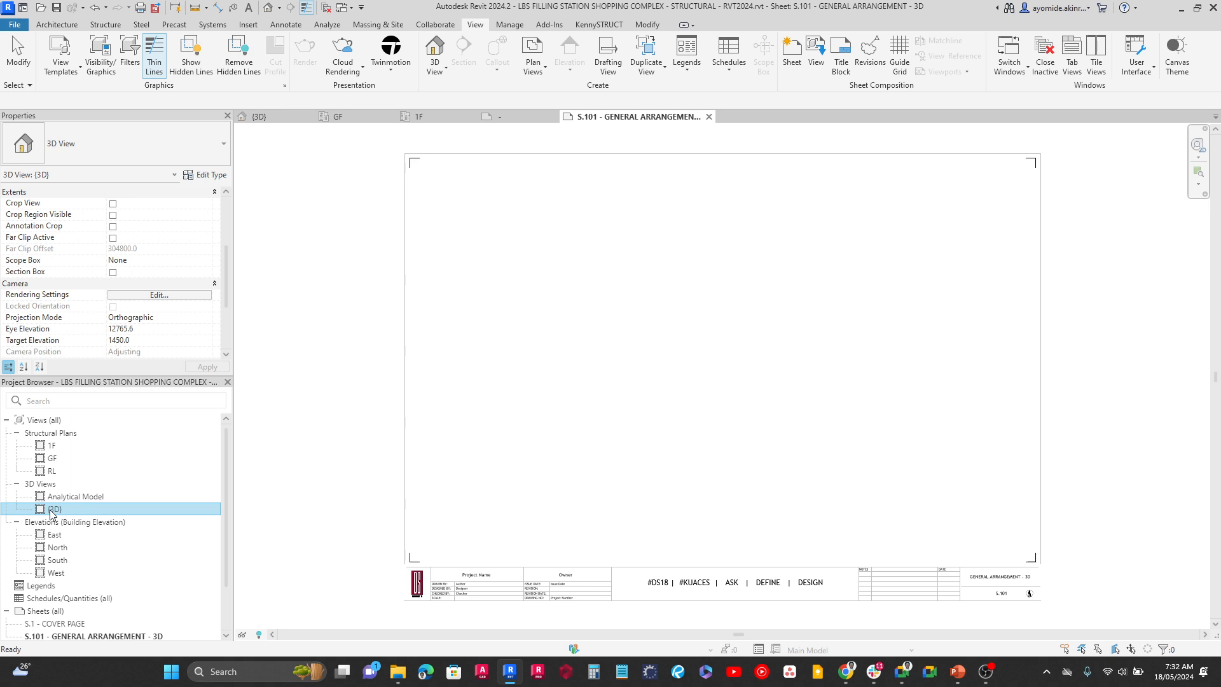
{"action": "left_click_drag", "start_coordinate": [53, 510], "coordinate": [601, 438]}
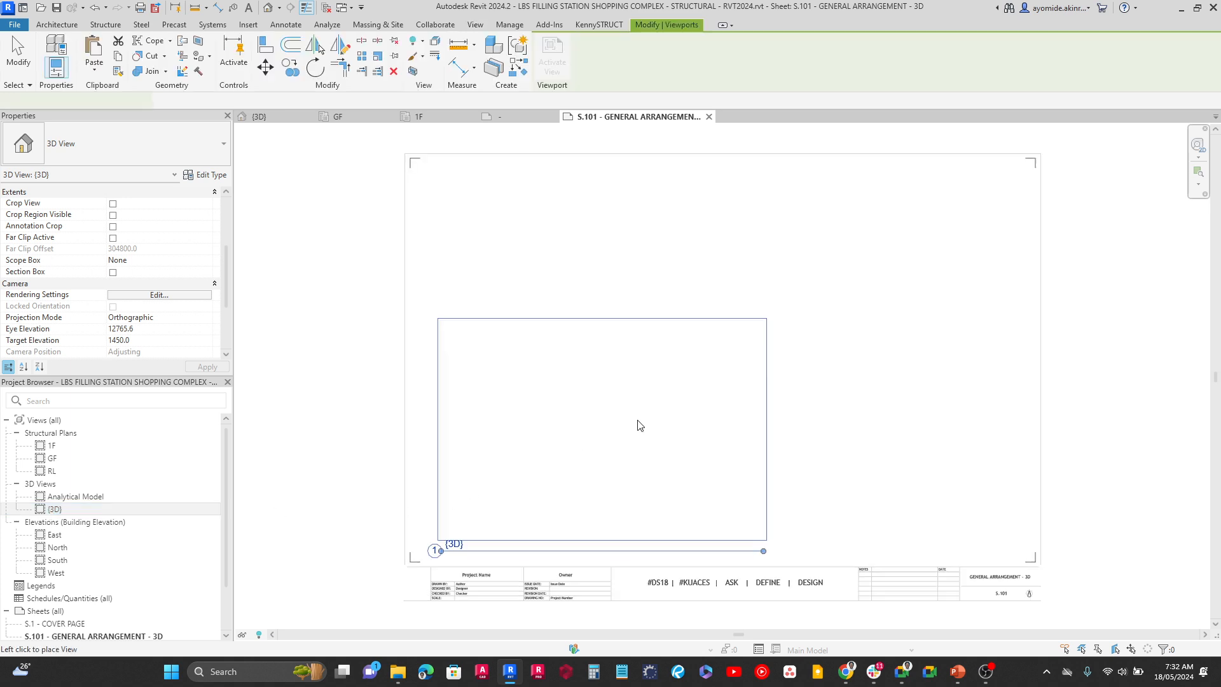
{"action": "left_click", "coordinate": [726, 363]}
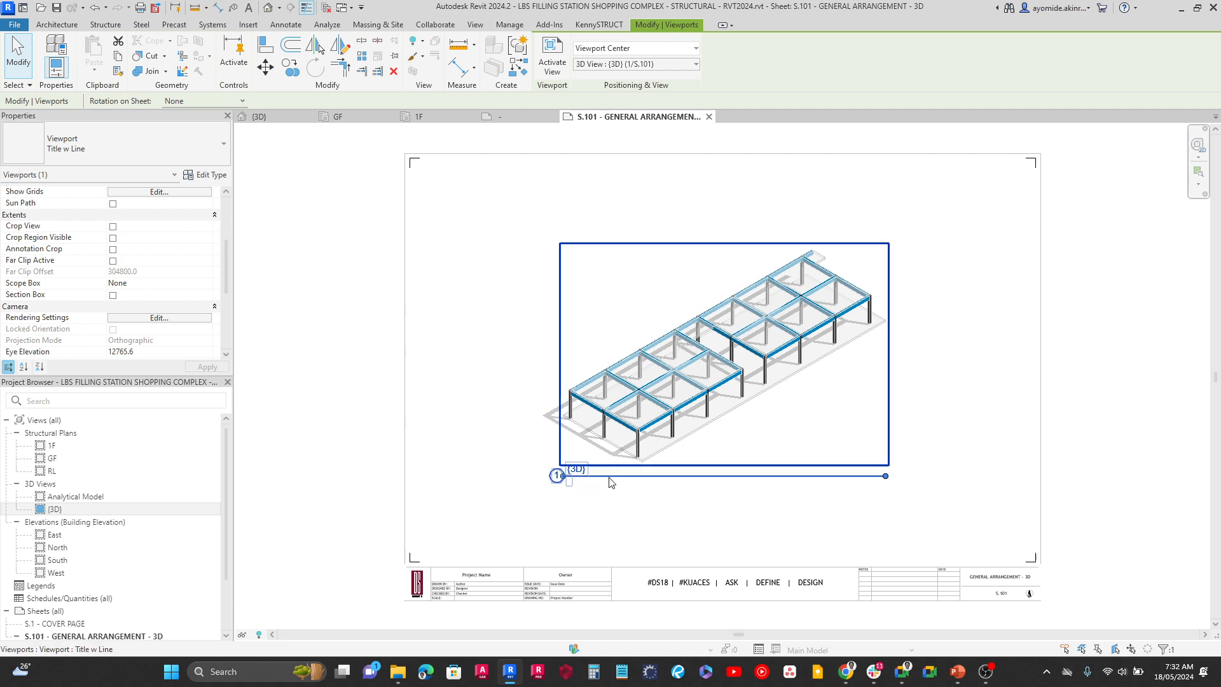
{"action": "left_click", "coordinate": [743, 513]}
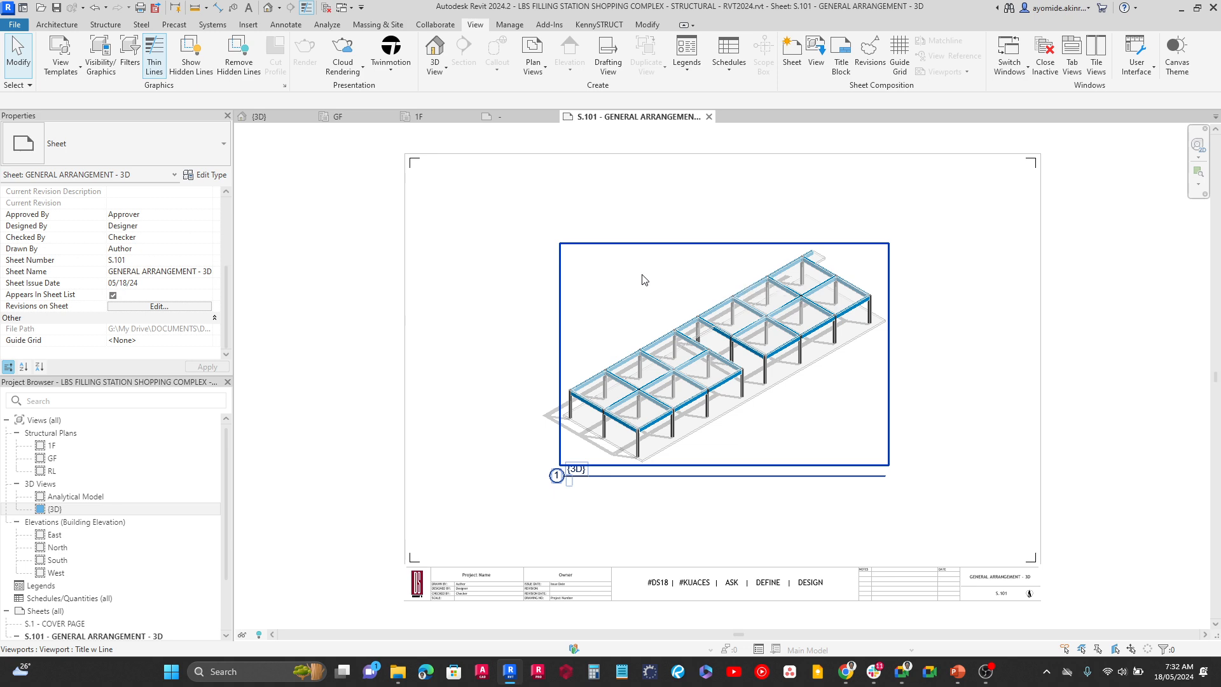
{"action": "left_click", "coordinate": [643, 217]}
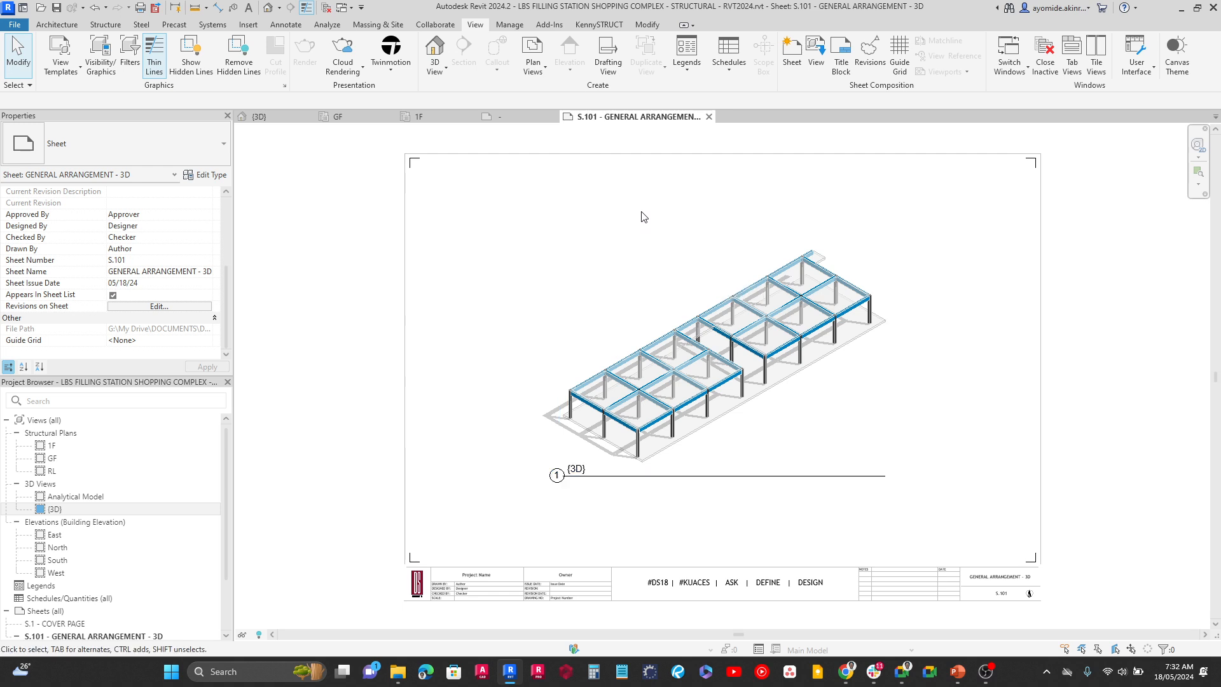
Set the view scale of the {3D} viewport on sheet S.101 to 1 : 50
{"action": "left_click", "coordinate": [645, 266]}
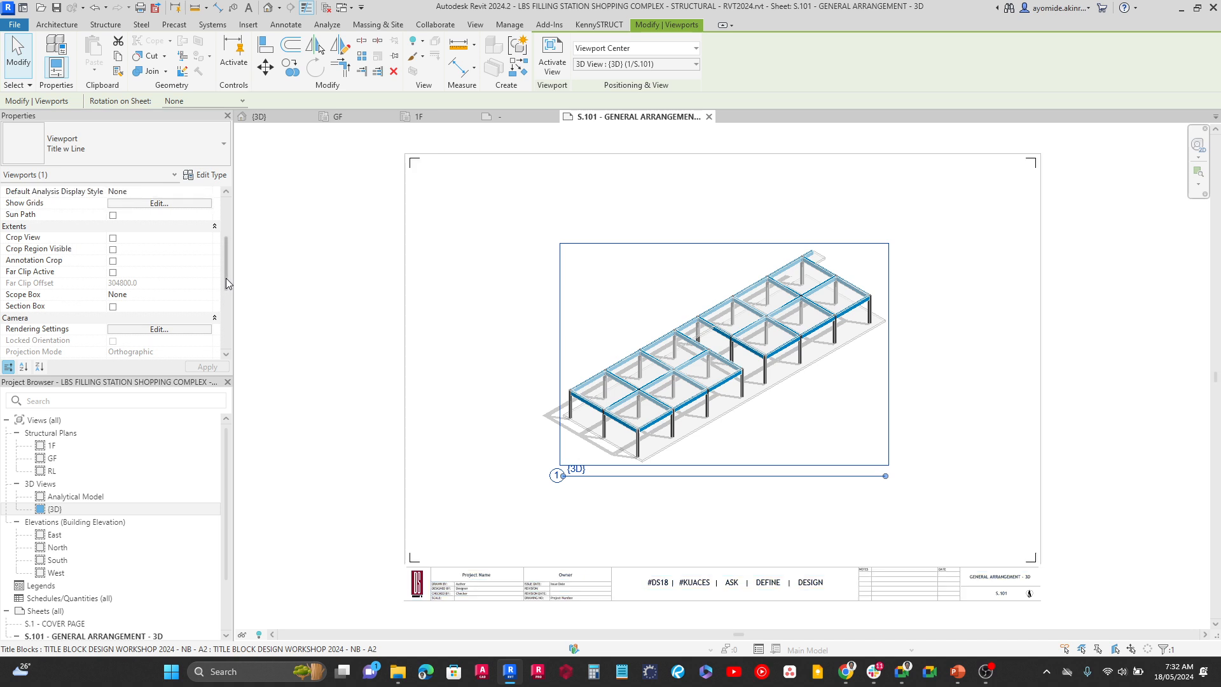
{"action": "left_click_drag", "start_coordinate": [226, 277], "coordinate": [230, 194]}
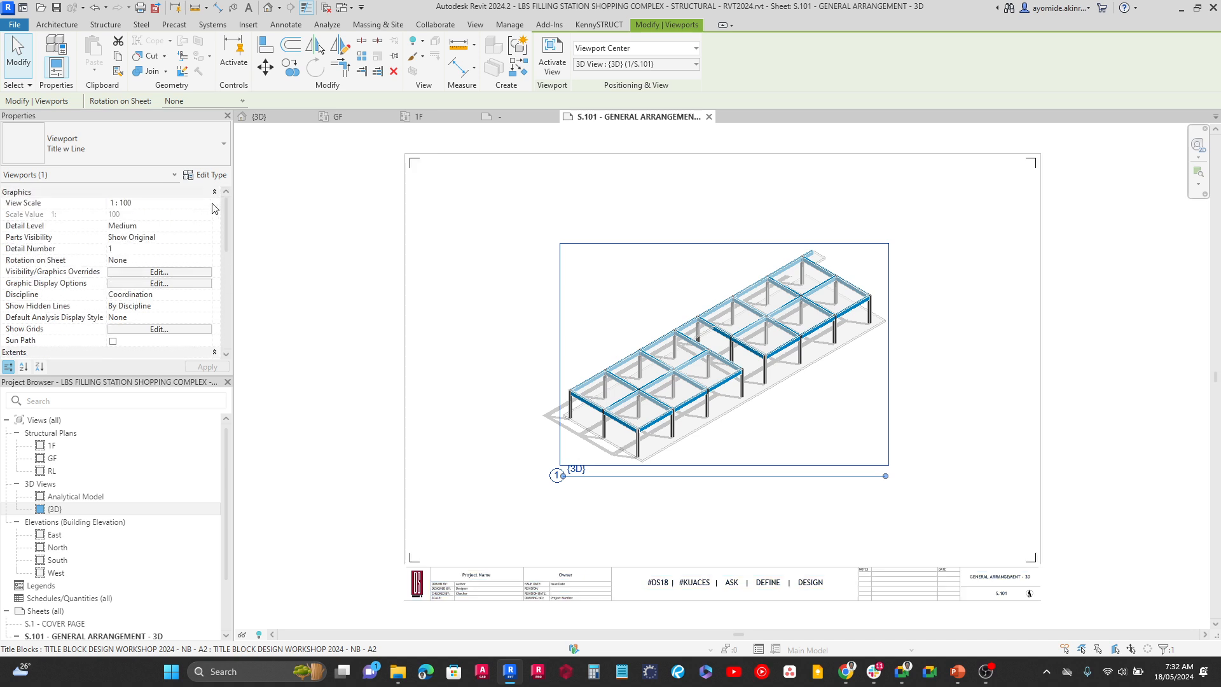
{"action": "left_click", "coordinate": [212, 202]}
{"action": "left_click", "coordinate": [207, 204]}
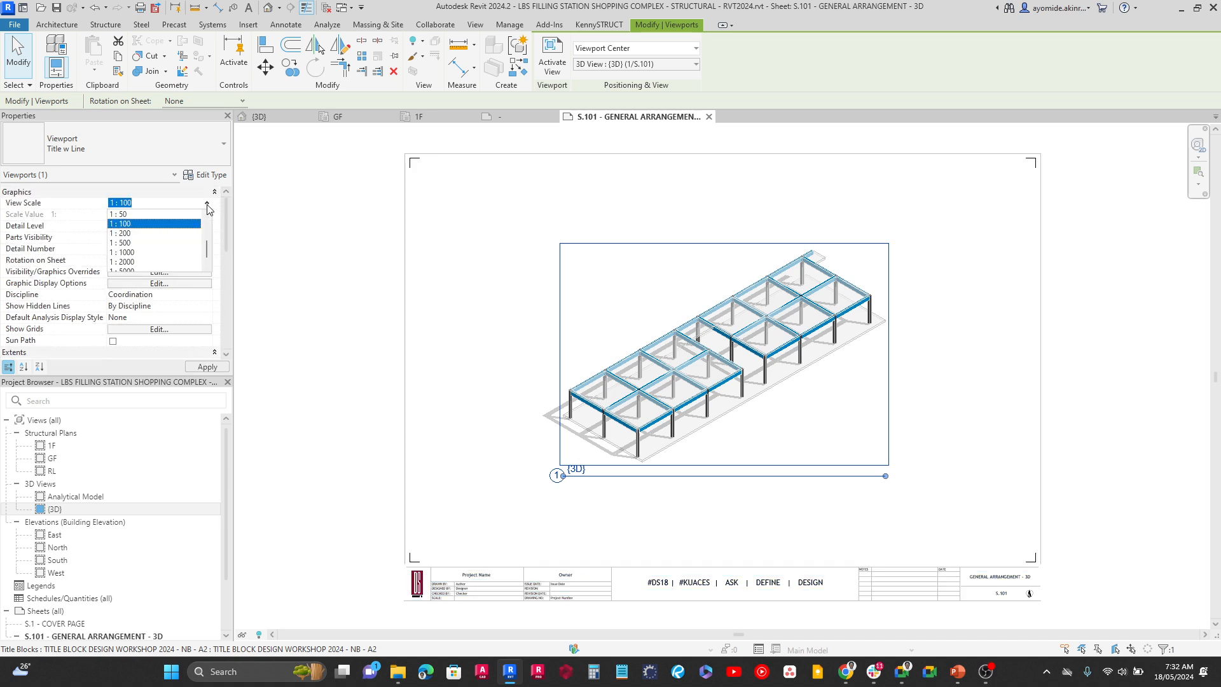
{"action": "left_click", "coordinate": [132, 214]}
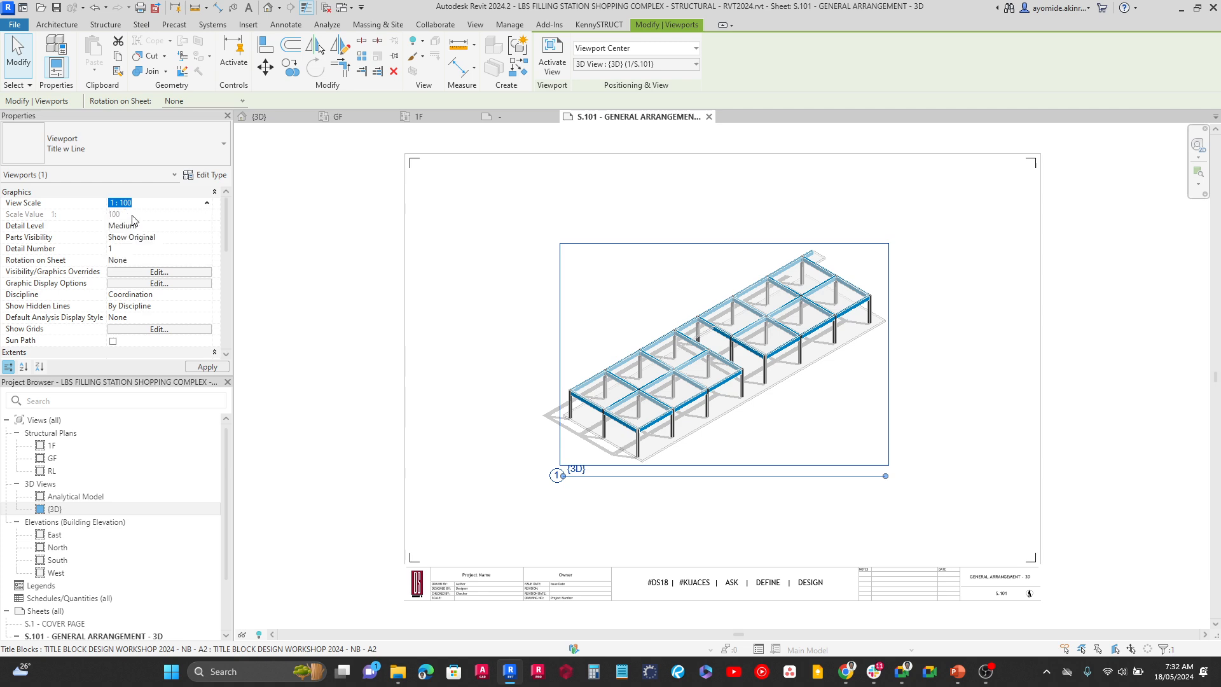
{"action": "left_click", "coordinate": [201, 369]}
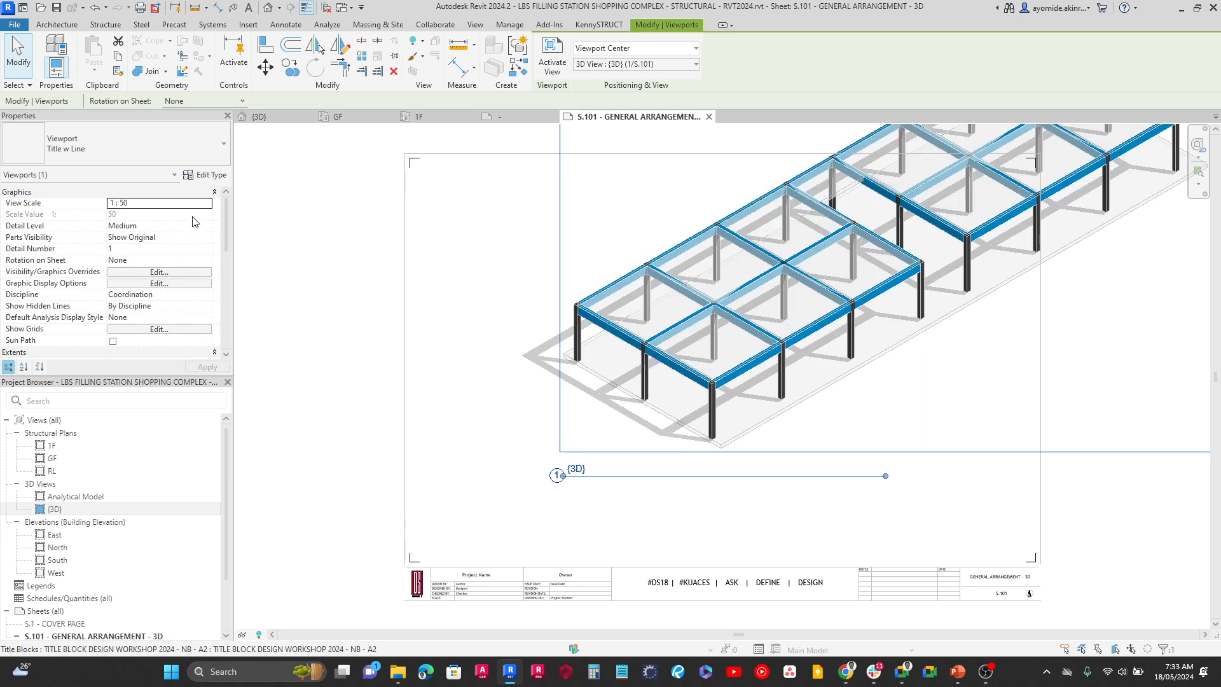
Give the {3D} viewport a custom view scale with a scale value of 75
{"action": "left_click", "coordinate": [208, 203]}
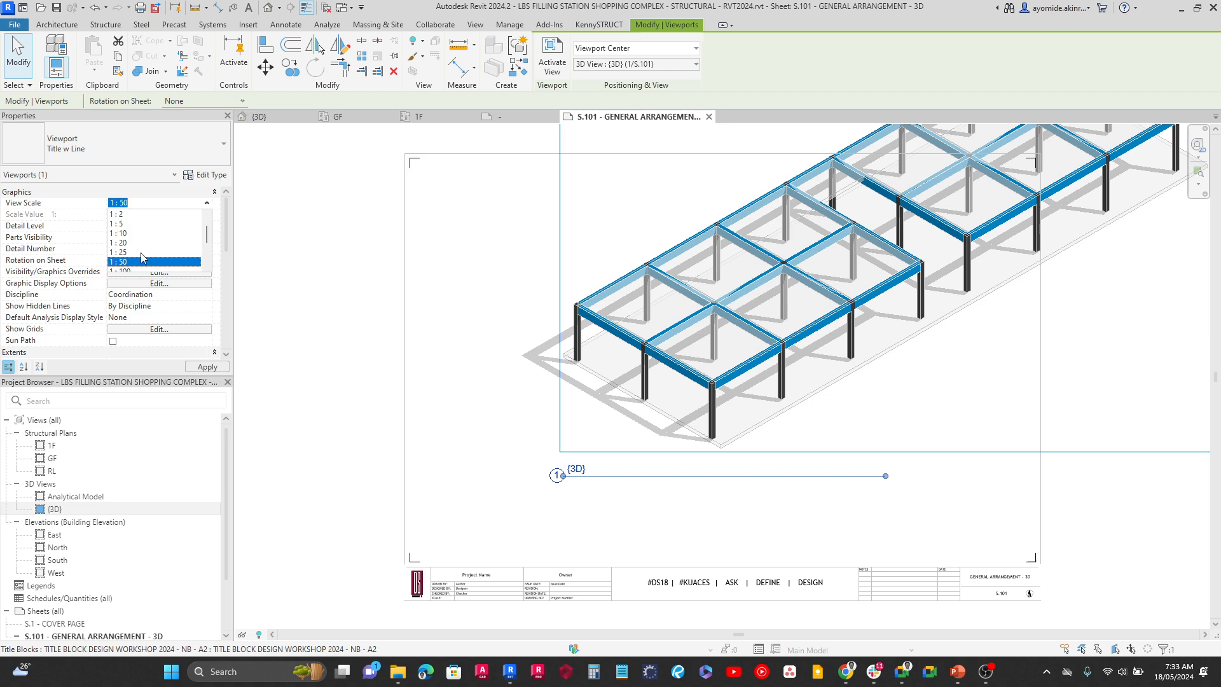
{"action": "scroll", "coordinate": [159, 246], "scroll_direction": "up", "scroll_amount": 1}
{"action": "left_click", "coordinate": [119, 215]}
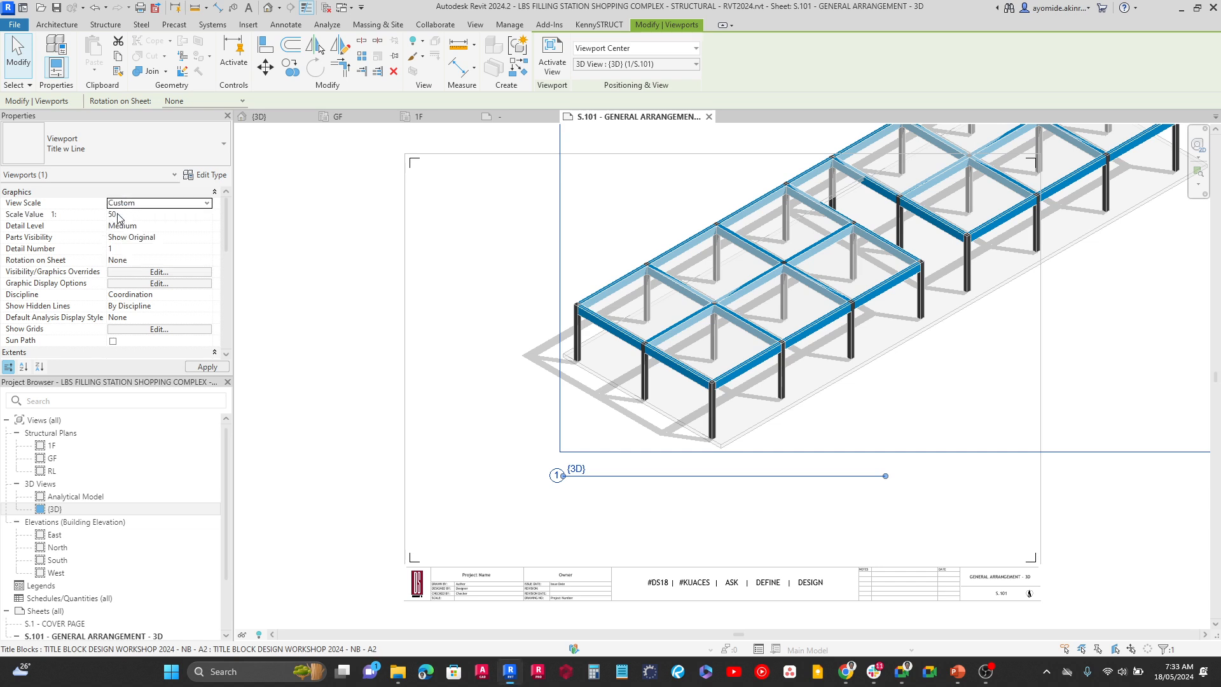
{"action": "left_click", "coordinate": [135, 215]}
{"action": "type", "text": "75"}
{"action": "left_click", "coordinate": [219, 367]}
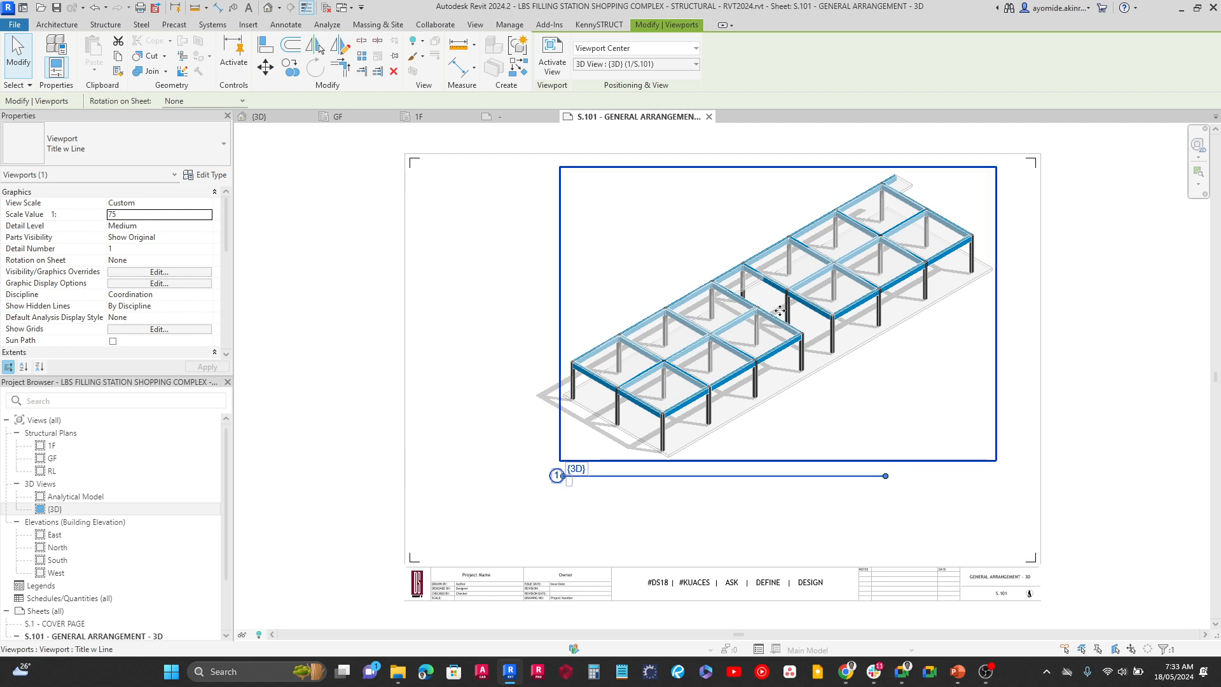
Move the enlarged {3D} viewport so it sits centred between the side borders of sheet S.101, just above the title block
{"action": "left_click_drag", "start_coordinate": [794, 326], "coordinate": [734, 407]}
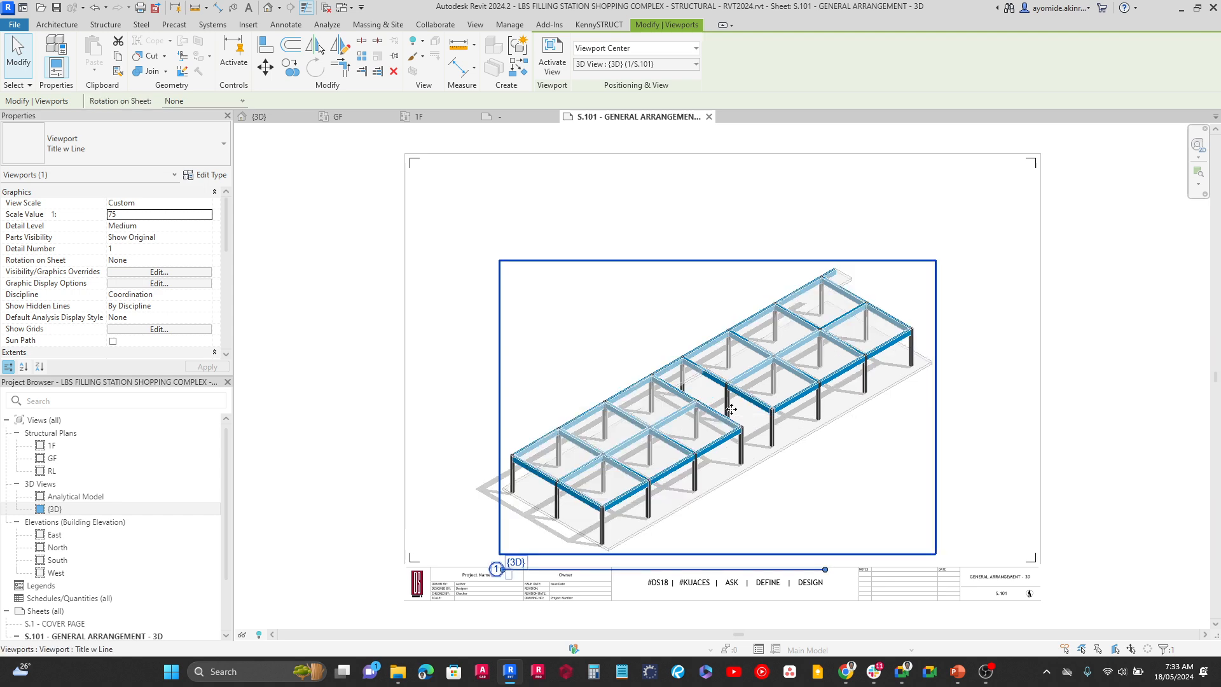
{"action": "left_click_drag", "start_coordinate": [722, 400], "coordinate": [725, 400]}
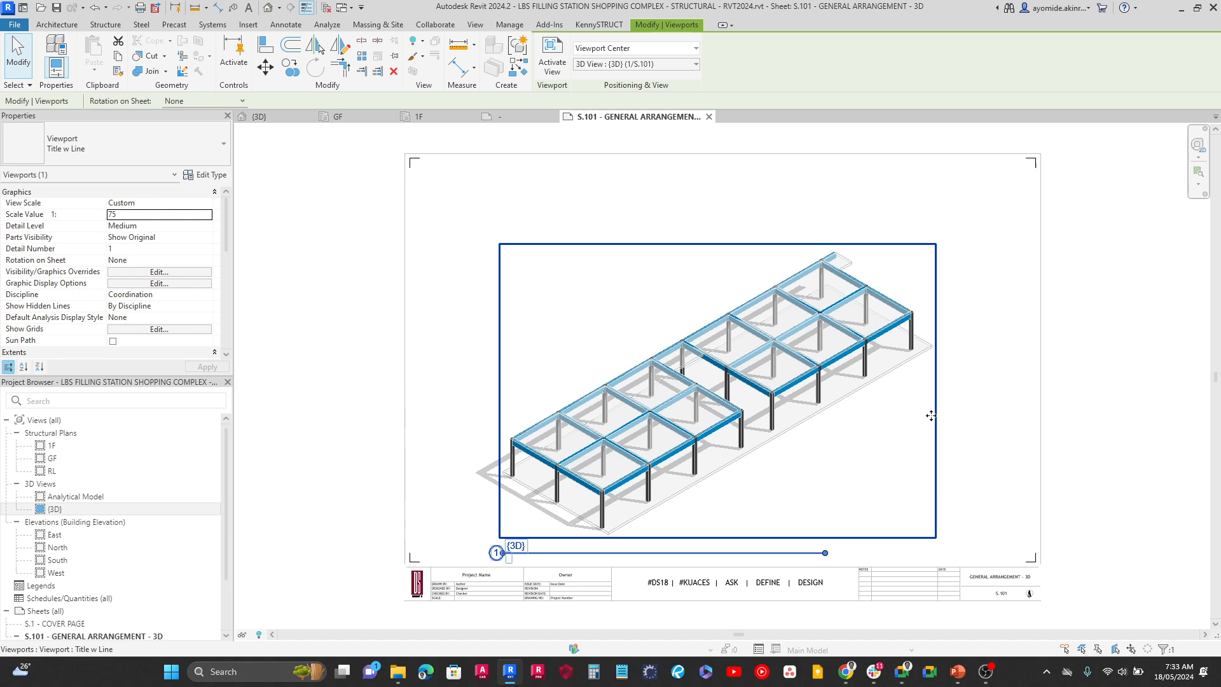
{"action": "left_click_drag", "start_coordinate": [931, 416], "coordinate": [933, 416]}
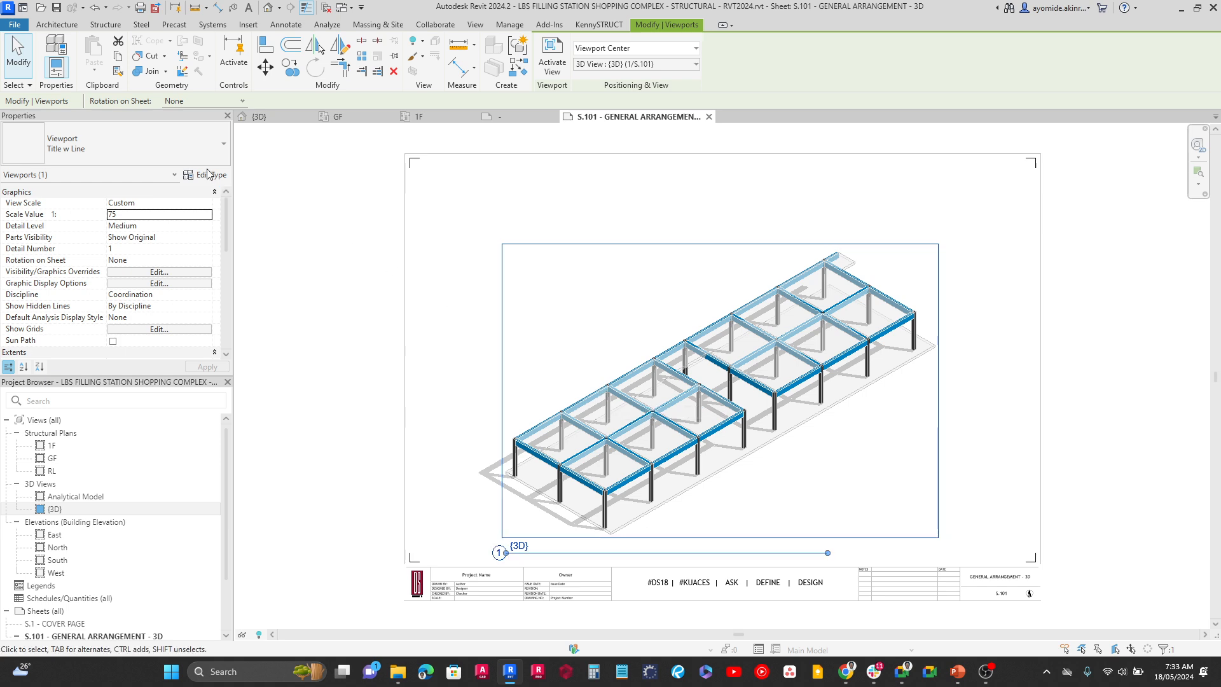
Change the {3D} viewport's type to No Title and deselect it
{"action": "left_click", "coordinate": [192, 154]}
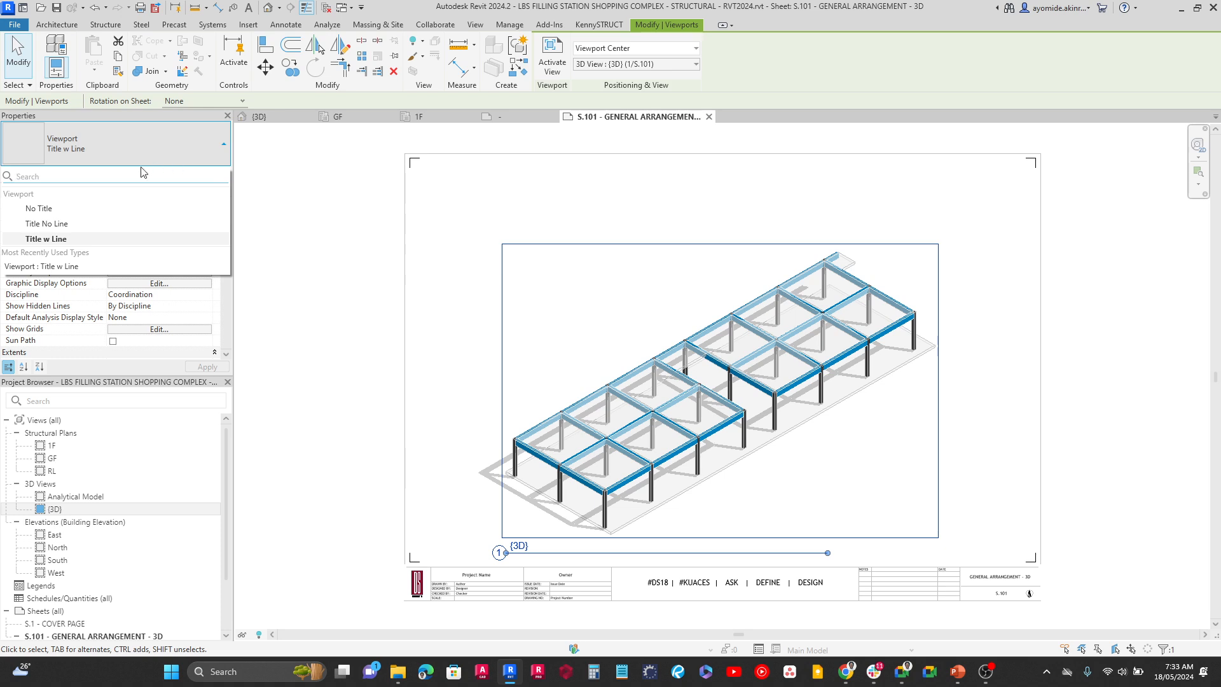
{"action": "left_click", "coordinate": [38, 208]}
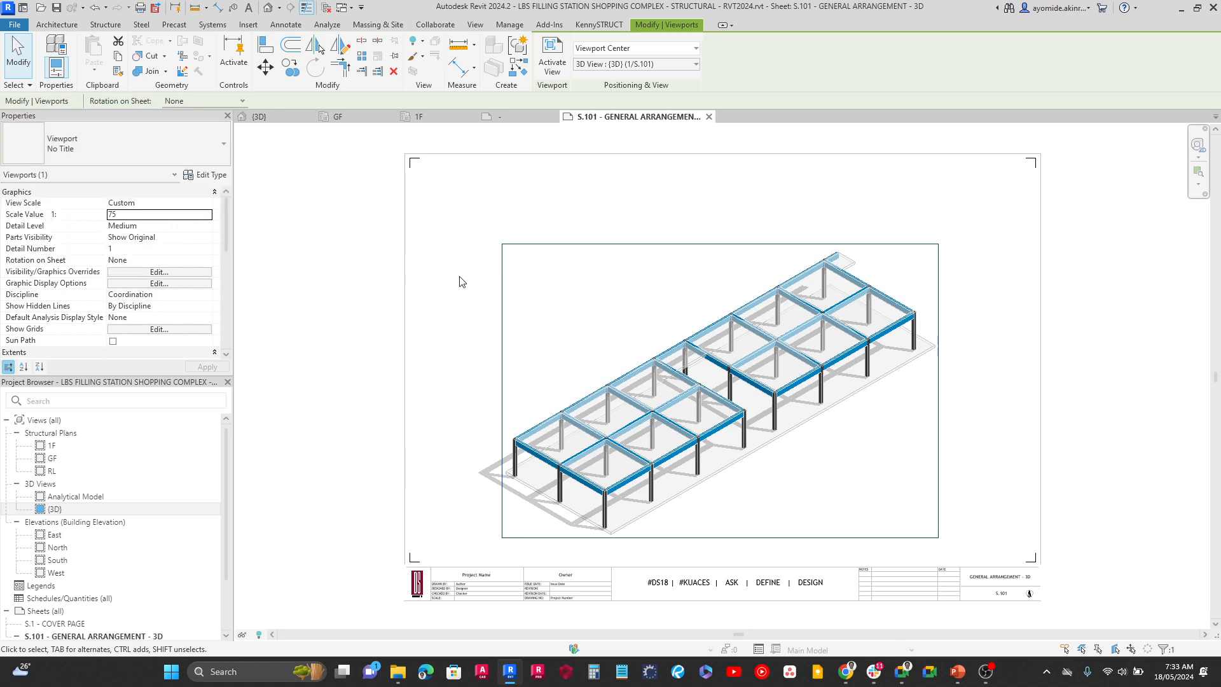
{"action": "left_click", "coordinate": [450, 306]}
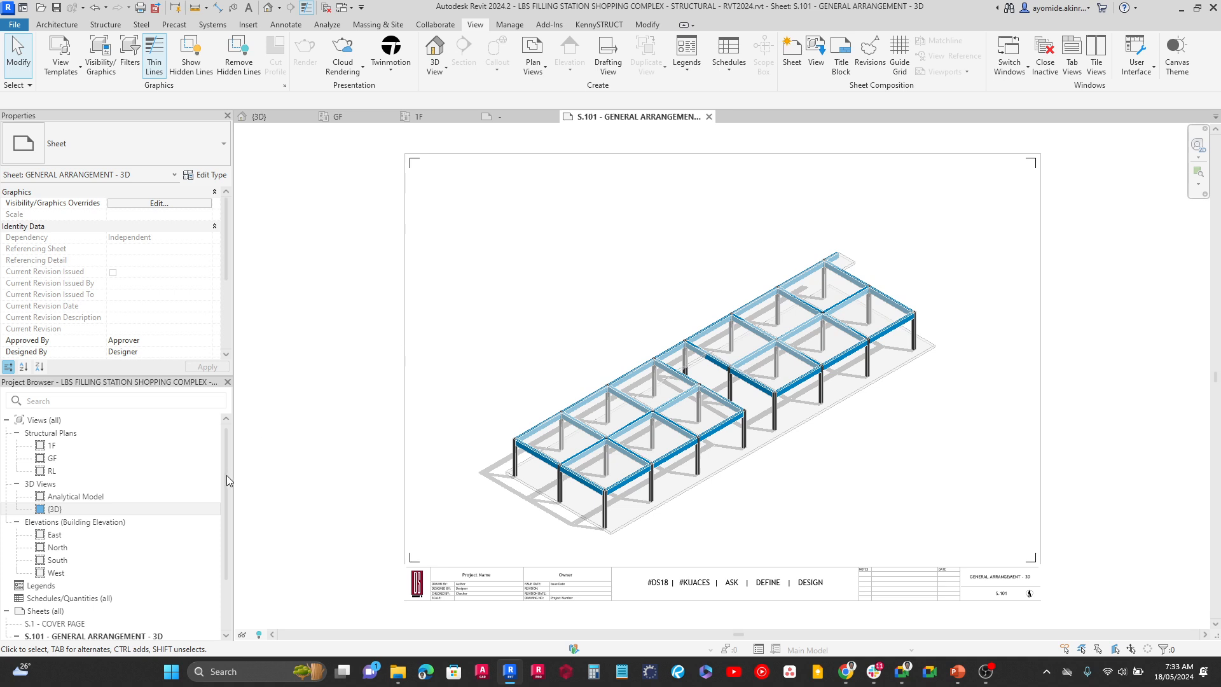
Duplicate sheet S.101 - GENERAL ARRANGEMENT - 3D as an empty sheet
{"action": "left_click_drag", "start_coordinate": [227, 502], "coordinate": [228, 556]}
{"action": "left_click", "coordinate": [52, 572]}
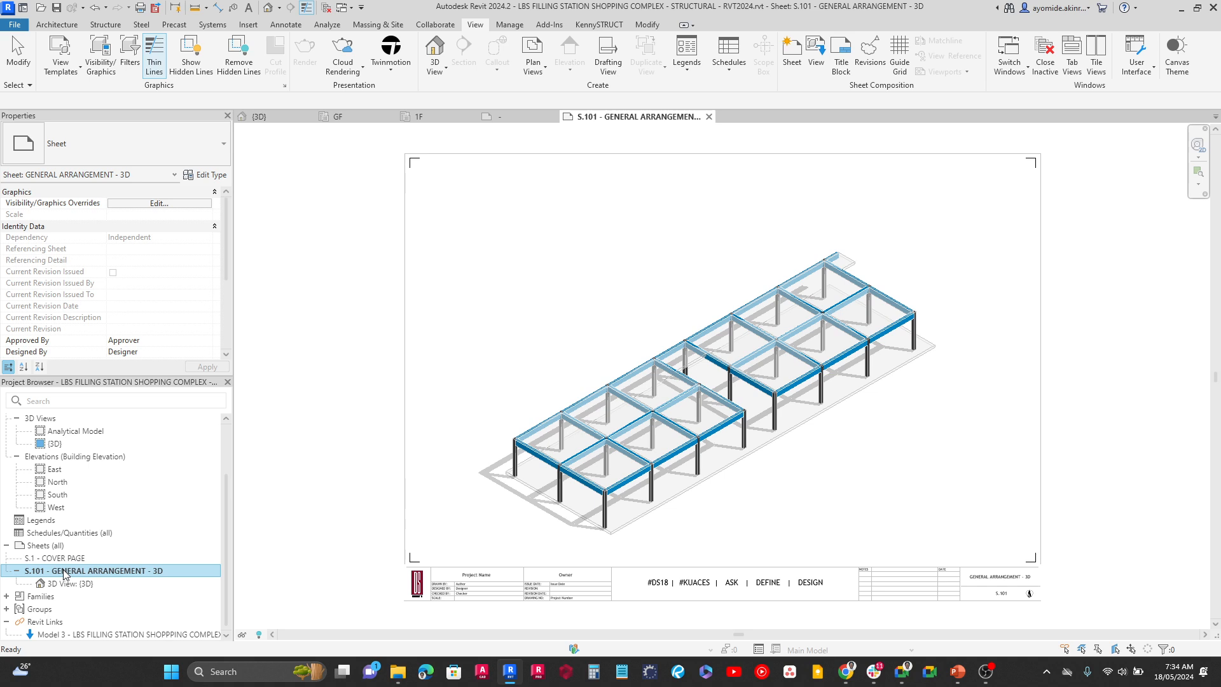
{"action": "right_click", "coordinate": [63, 573]}
{"action": "mouse_move", "coordinate": [165, 386]}
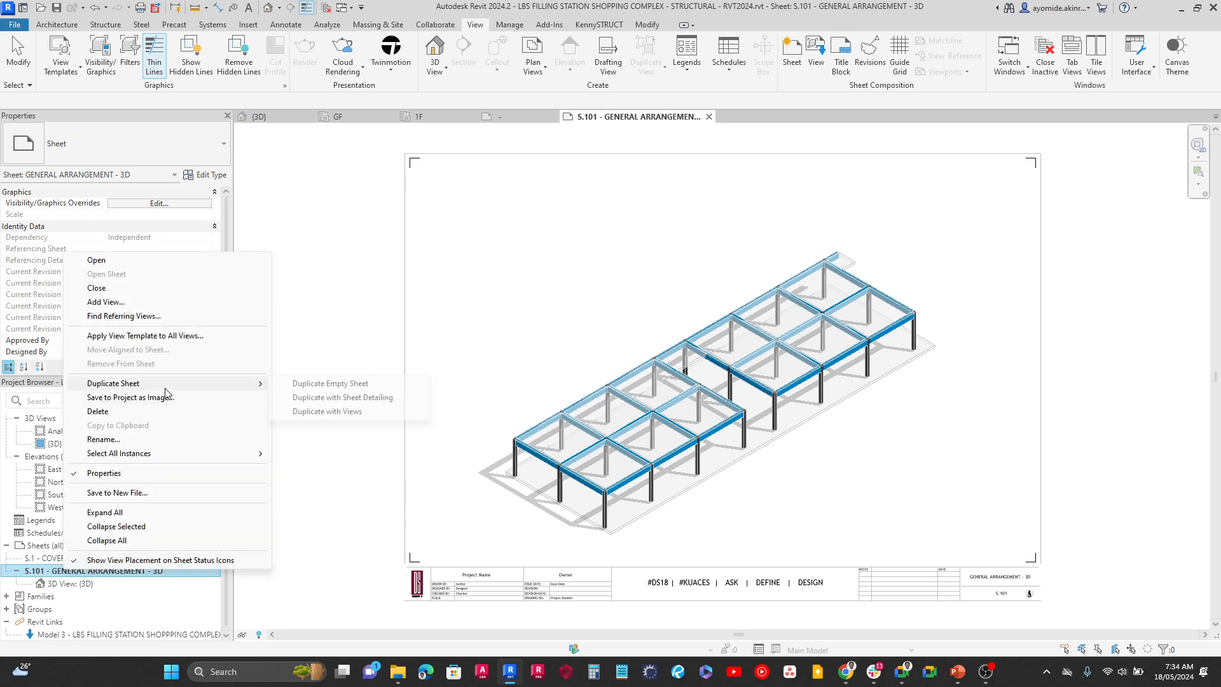
{"action": "left_click", "coordinate": [312, 387]}
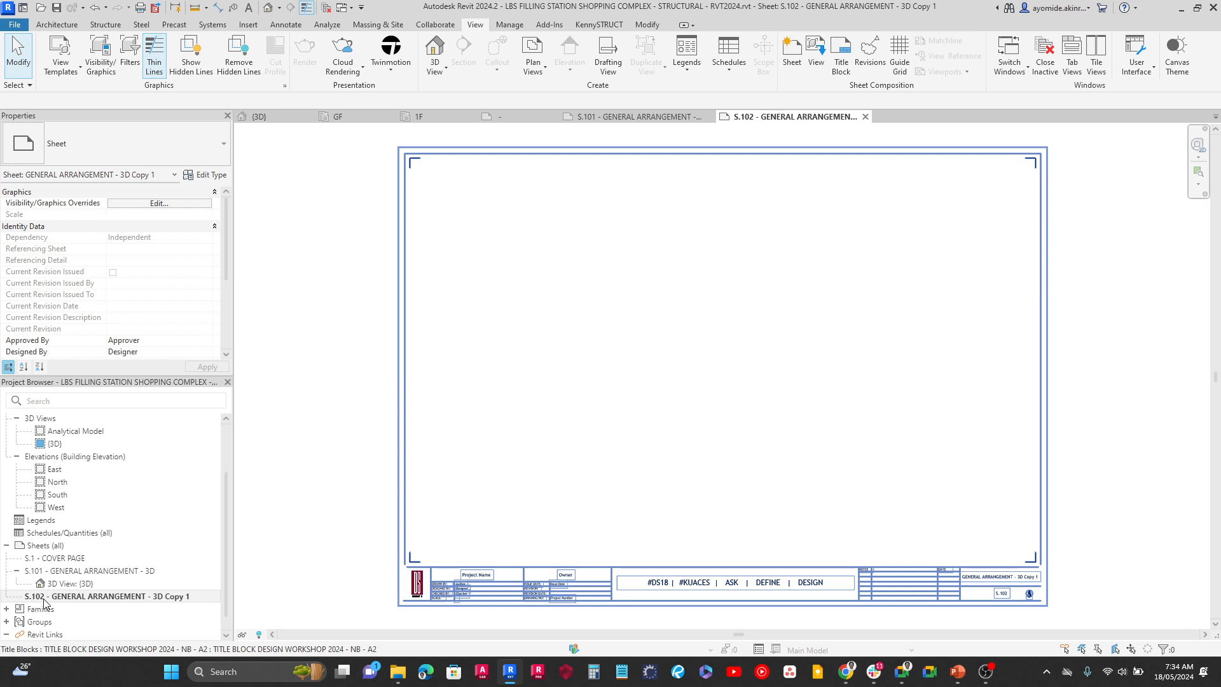
{"action": "left_click", "coordinate": [120, 602]}
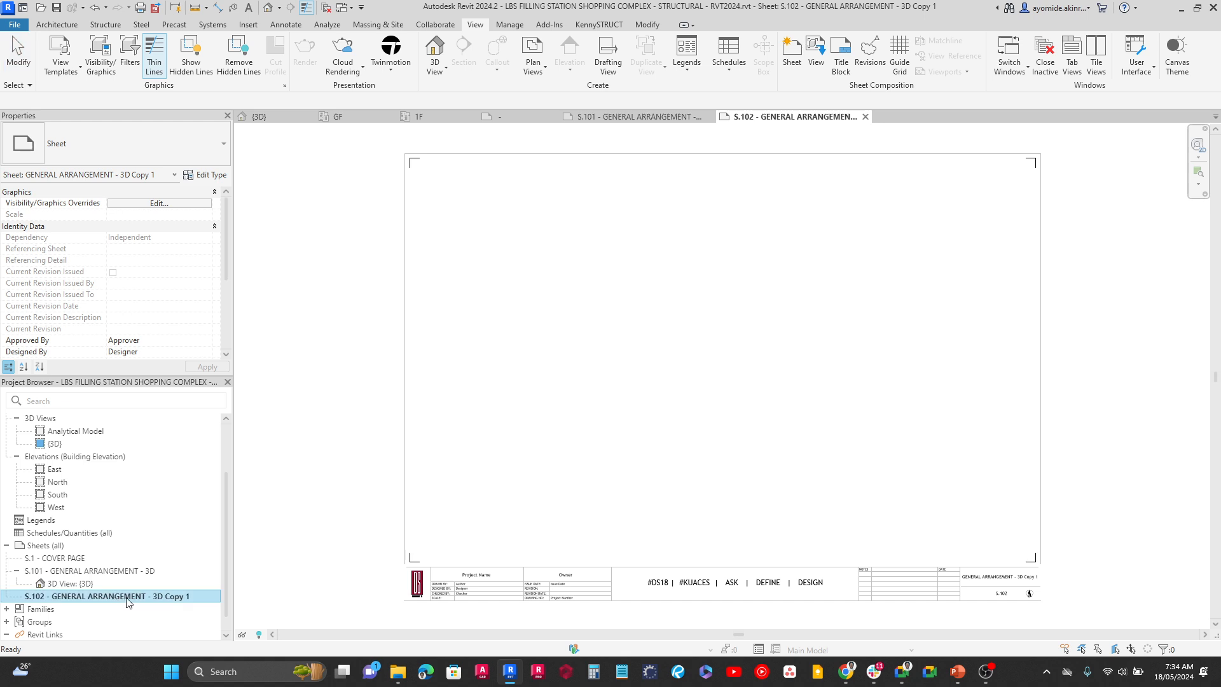
{"action": "scroll", "coordinate": [169, 213], "scroll_direction": "down", "scroll_amount": 1}
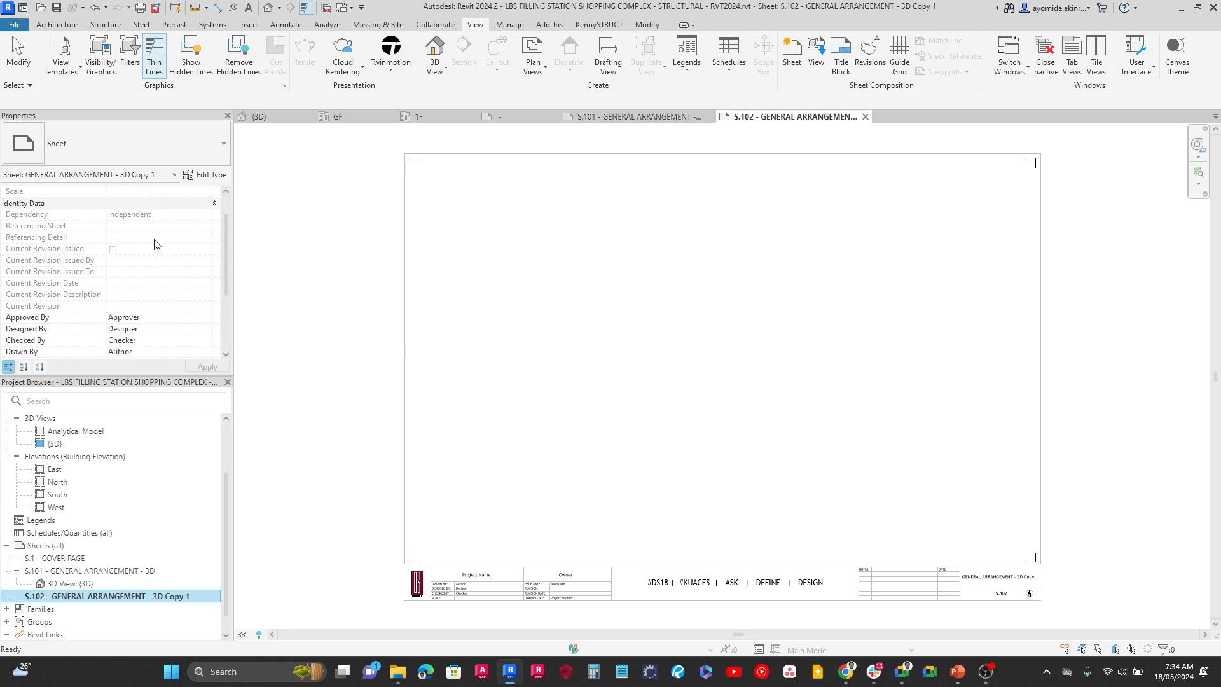
{"action": "left_click", "coordinate": [1011, 582]}
{"action": "scroll", "coordinate": [1008, 576], "scroll_direction": "up", "scroll_amount": 5}
{"action": "left_click", "coordinate": [997, 569]}
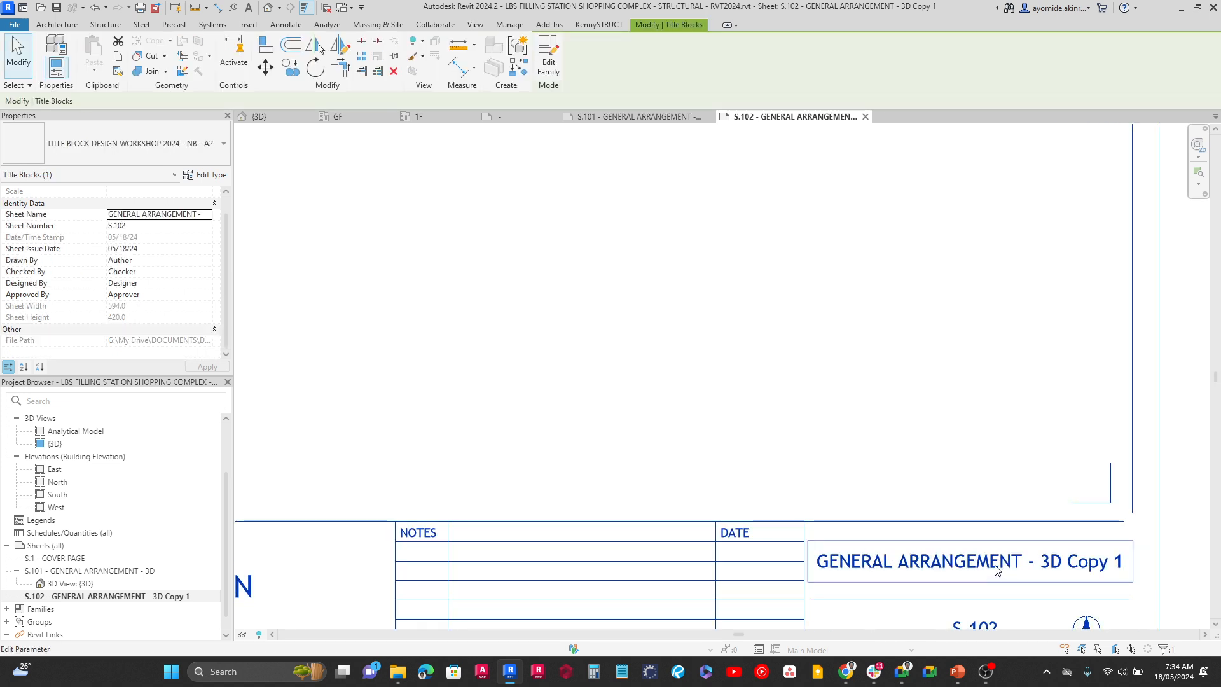
{"action": "left_click", "coordinate": [996, 570]}
{"action": "left_click", "coordinate": [765, 444]}
{"action": "left_click", "coordinate": [765, 445]}
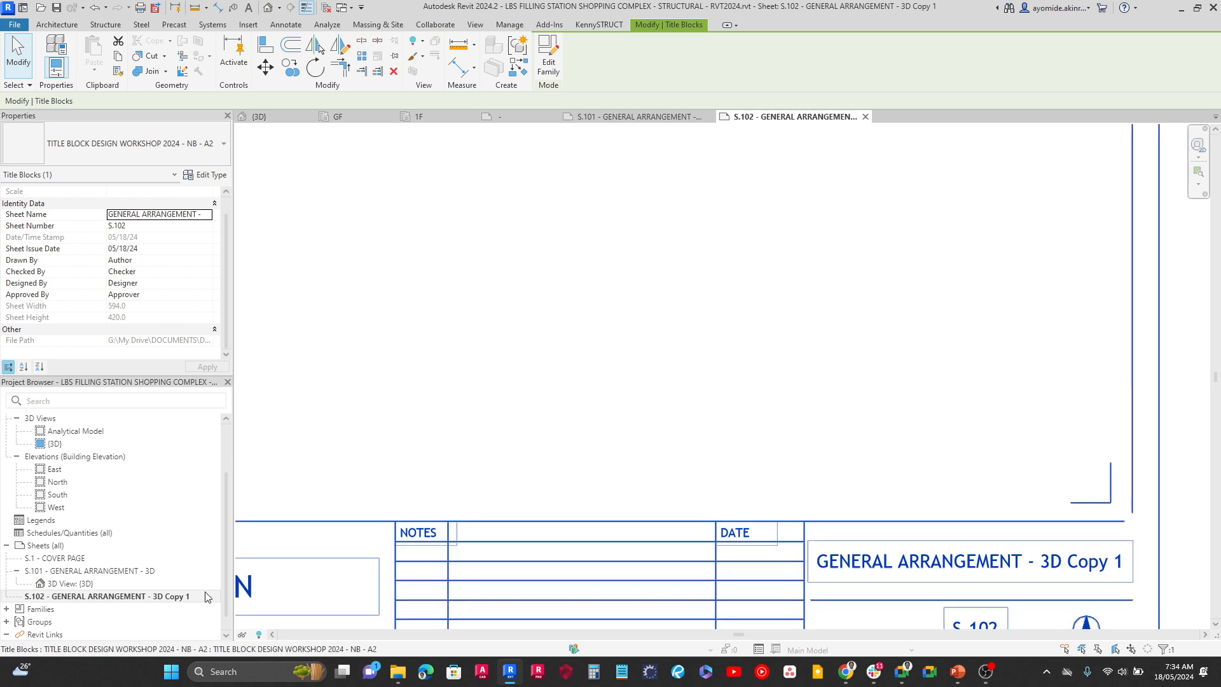
Rename sheet S.102 as GROUND FLOOR PLAN, keeping its sheet number
{"action": "left_click", "coordinate": [153, 597]}
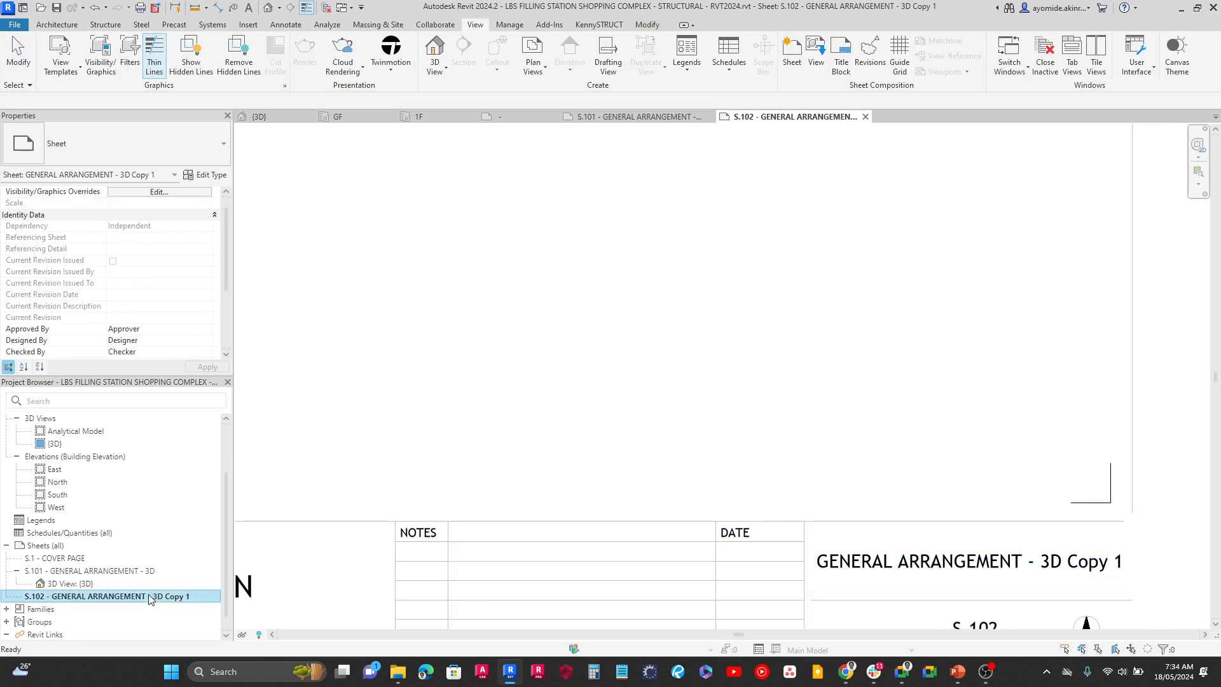
{"action": "key", "text": "F2"}
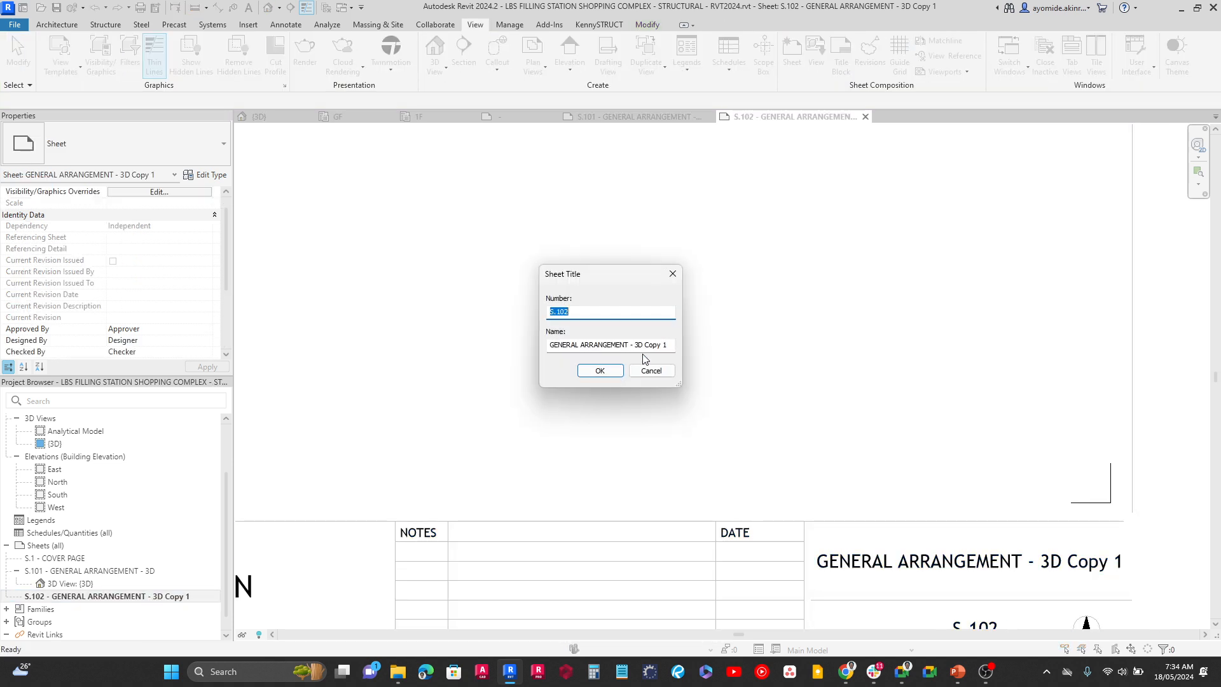
{"action": "left_click", "coordinate": [639, 347]}
{"action": "triple_click", "coordinate": [616, 346]}
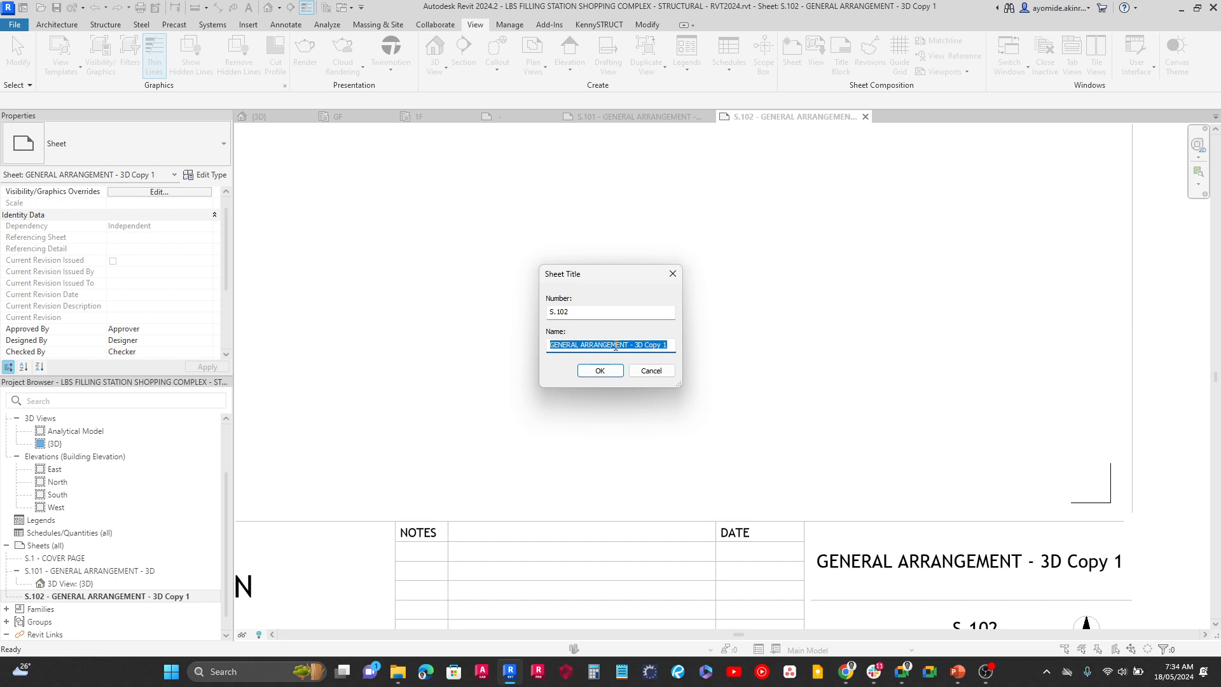
{"action": "type", "text": "GROUND FLOOR PLAN"}
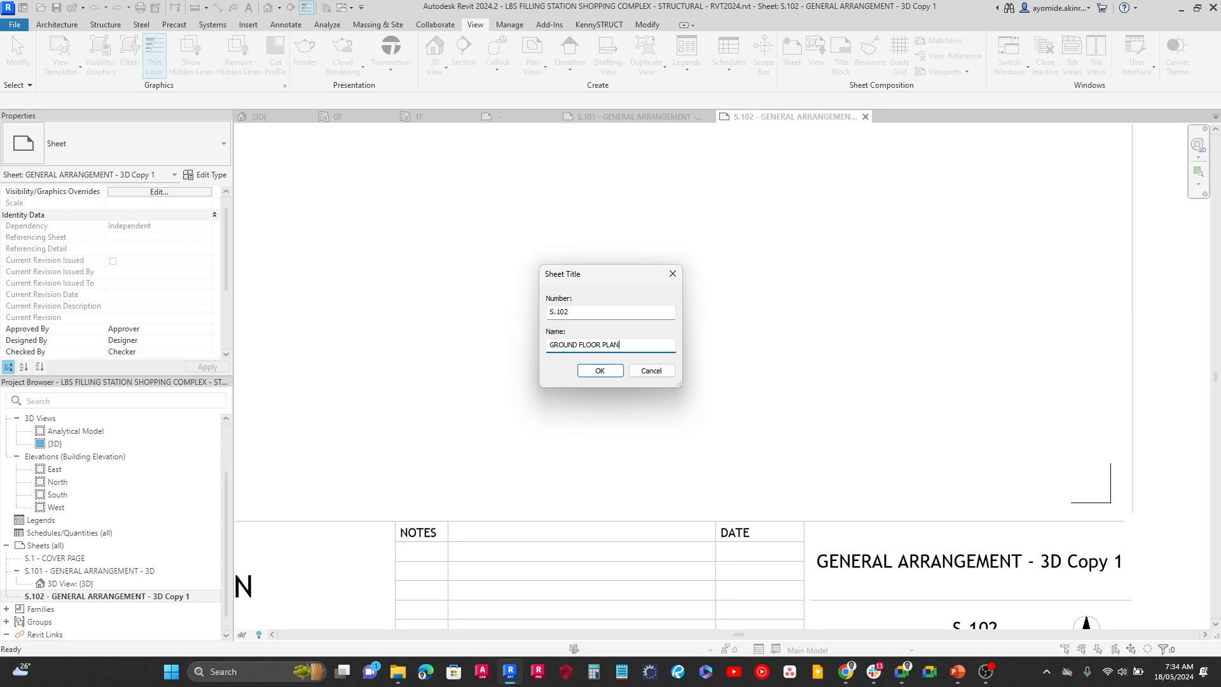
{"action": "key", "text": "Return"}
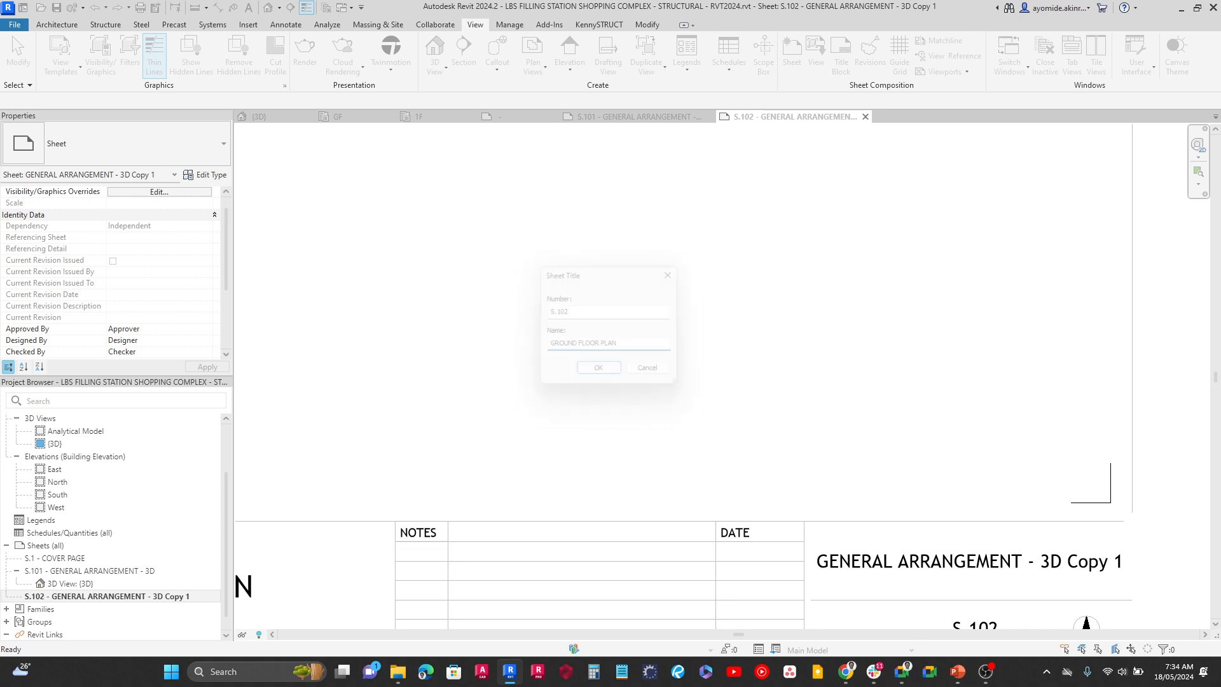
{"action": "middle_click", "coordinate": [618, 351]}
{"action": "middle_click", "coordinate": [617, 350]}
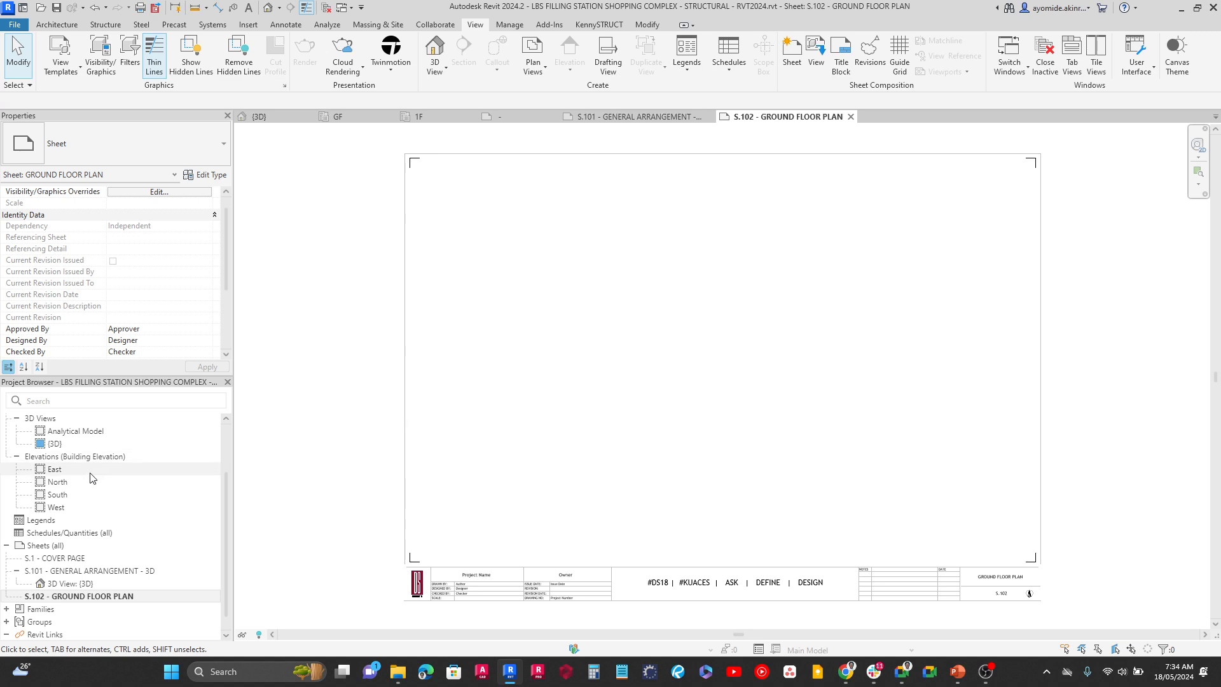
Place the GF structural plan on sheet S.102, with its grid roughly centred between the side borders
{"action": "scroll", "coordinate": [50, 463], "scroll_direction": "up", "scroll_amount": 3}
{"action": "left_click", "coordinate": [50, 465]}
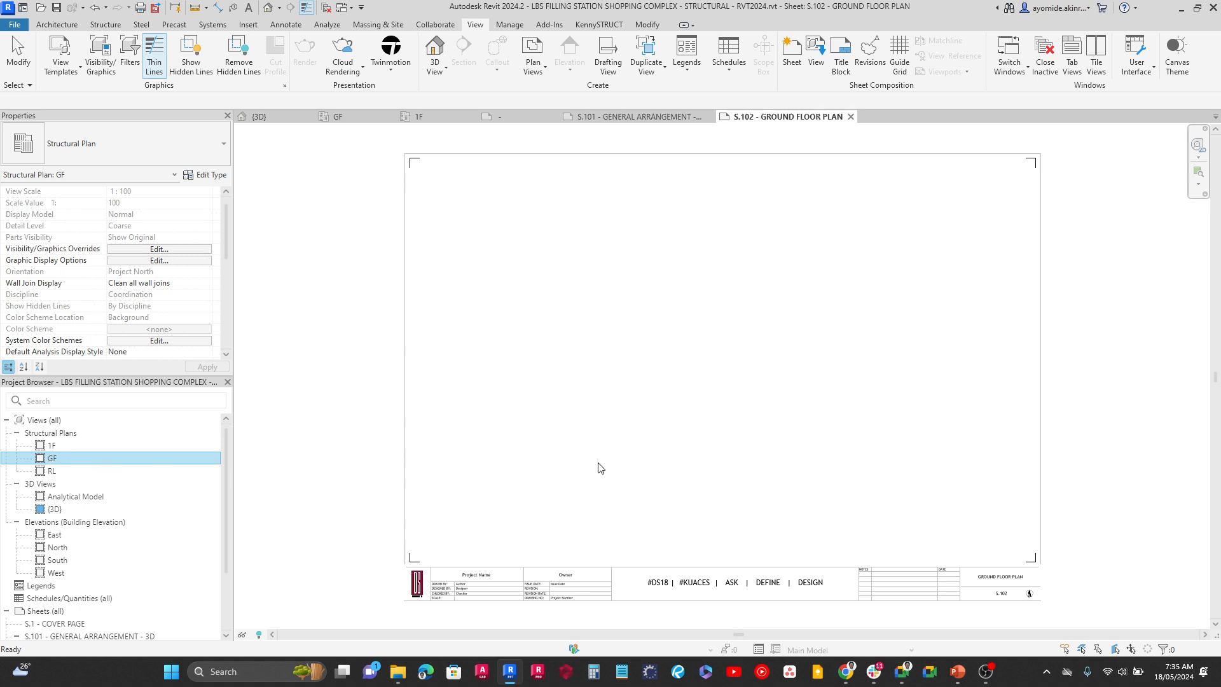
{"action": "left_click_drag", "start_coordinate": [606, 462], "coordinate": [606, 461]}
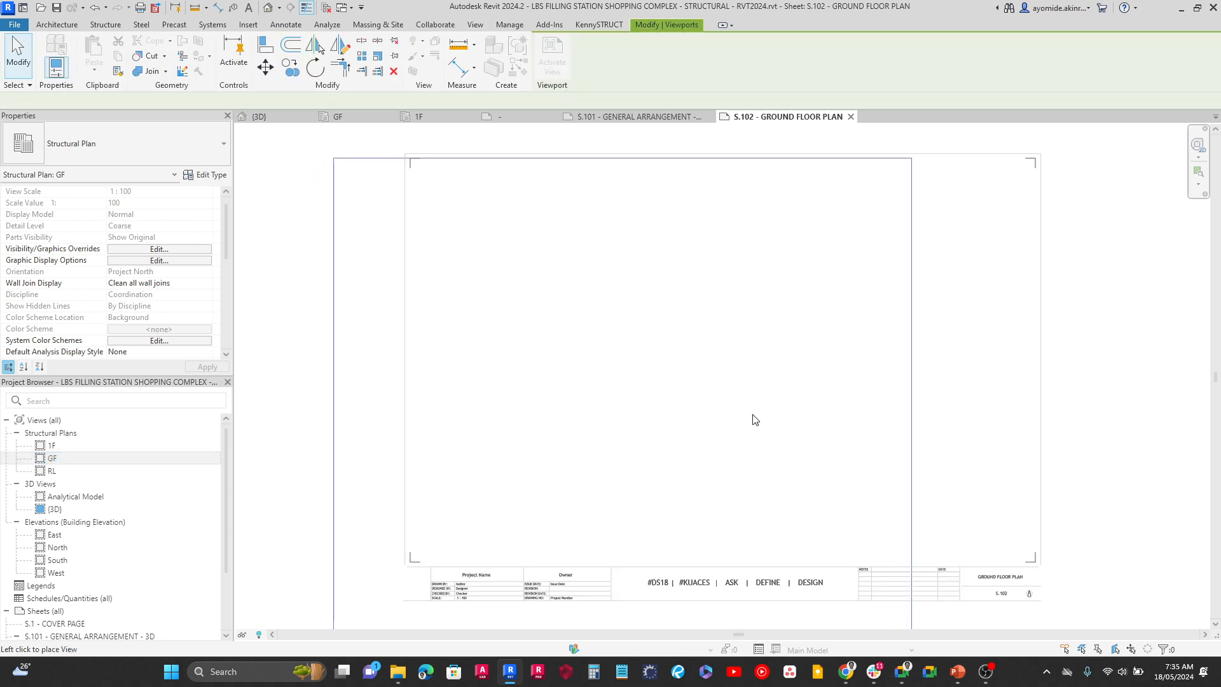
{"action": "left_click", "coordinate": [735, 382]}
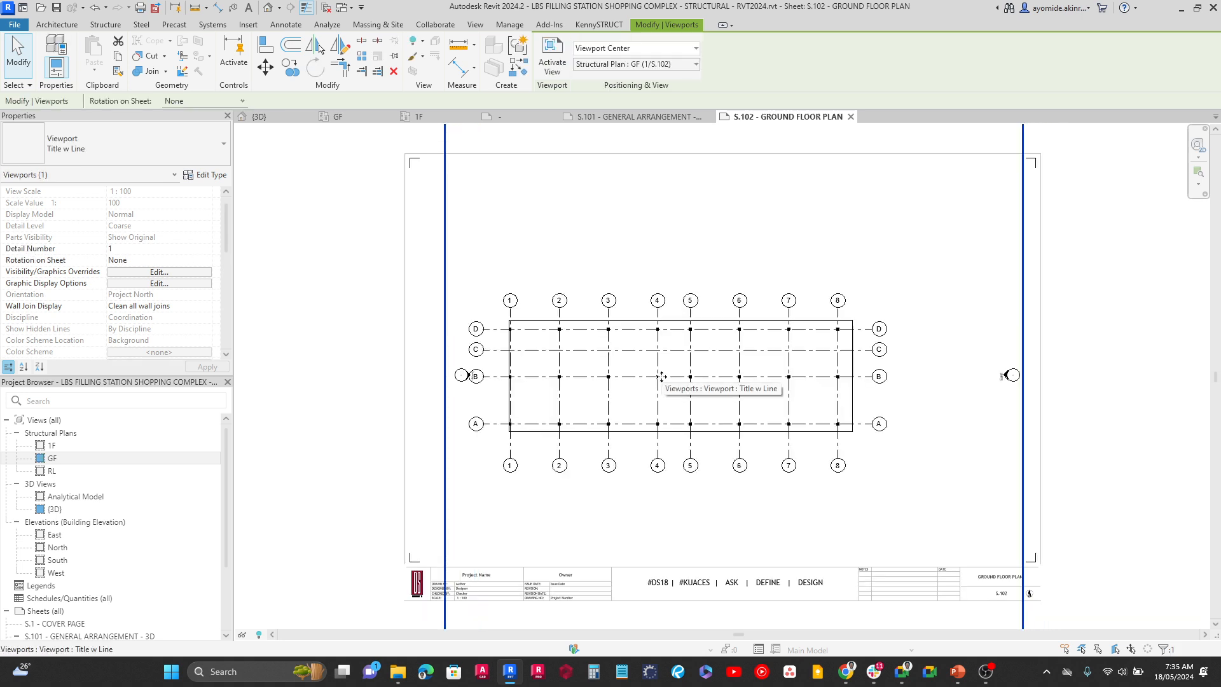
{"action": "left_click_drag", "start_coordinate": [689, 360], "coordinate": [689, 360]}
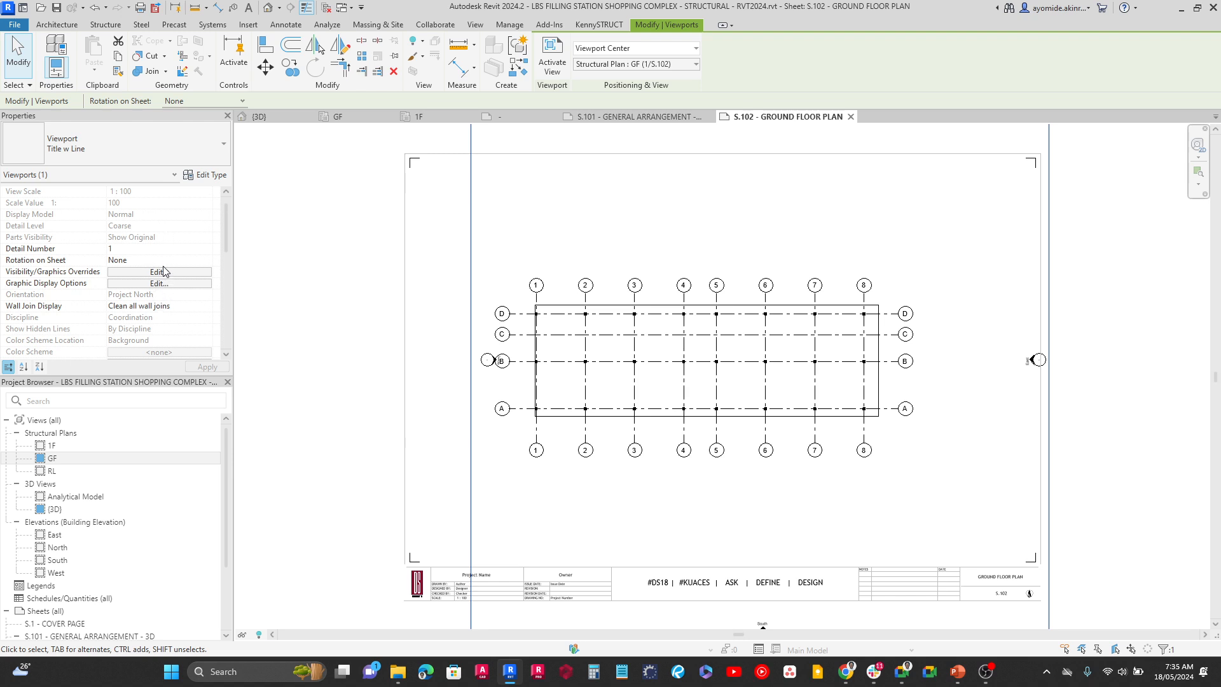
Exclude View Scale from the KUDW - STRUCTURAL LAYOUT PLAN view template assigned to the GF viewport and apply the change
{"action": "scroll", "coordinate": [133, 286], "scroll_direction": "down", "scroll_amount": 5}
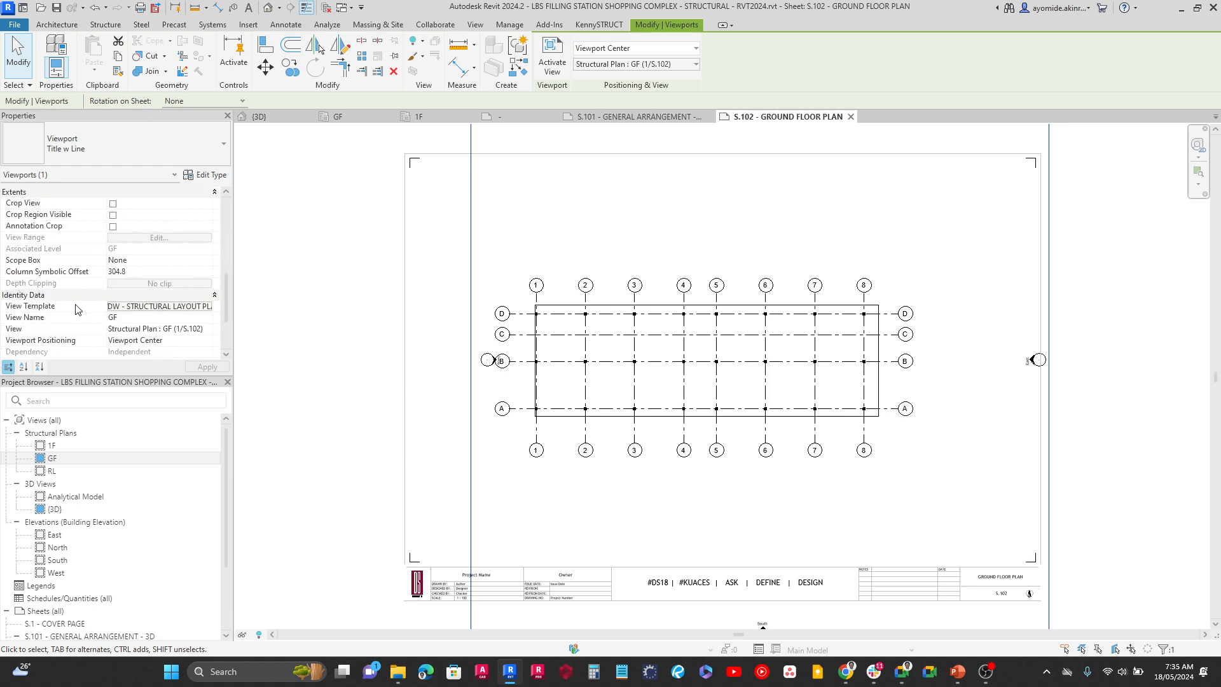
{"action": "left_click", "coordinate": [121, 308]}
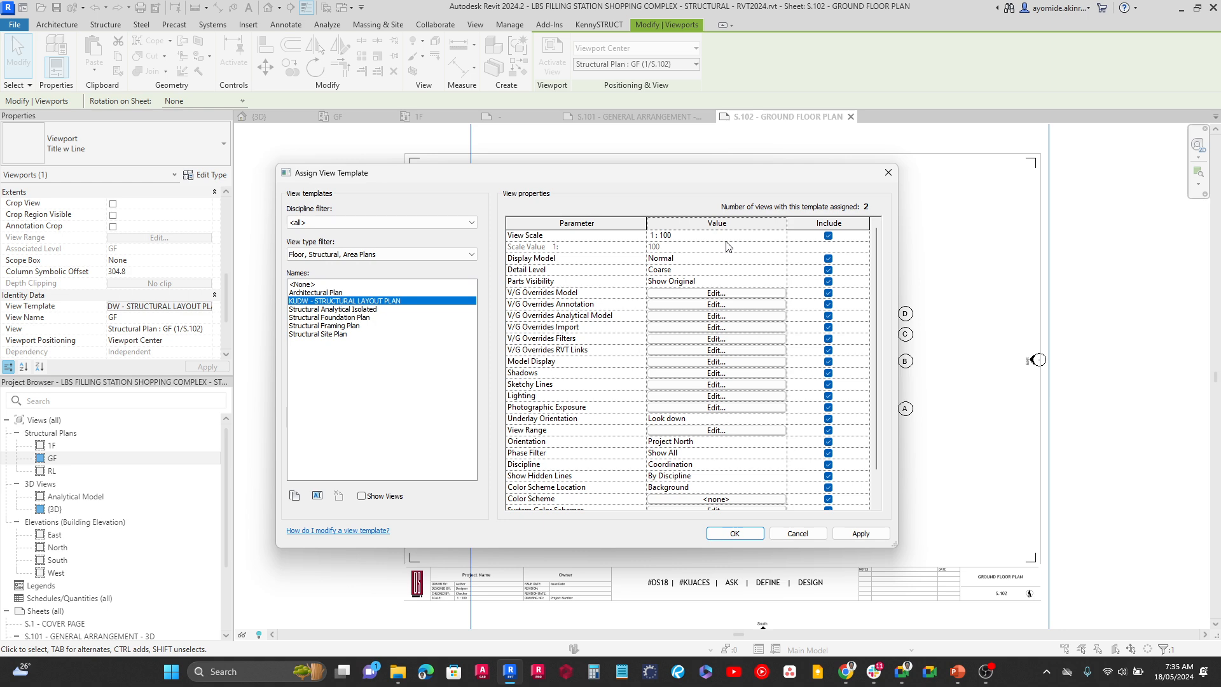
{"action": "left_click", "coordinate": [828, 236]}
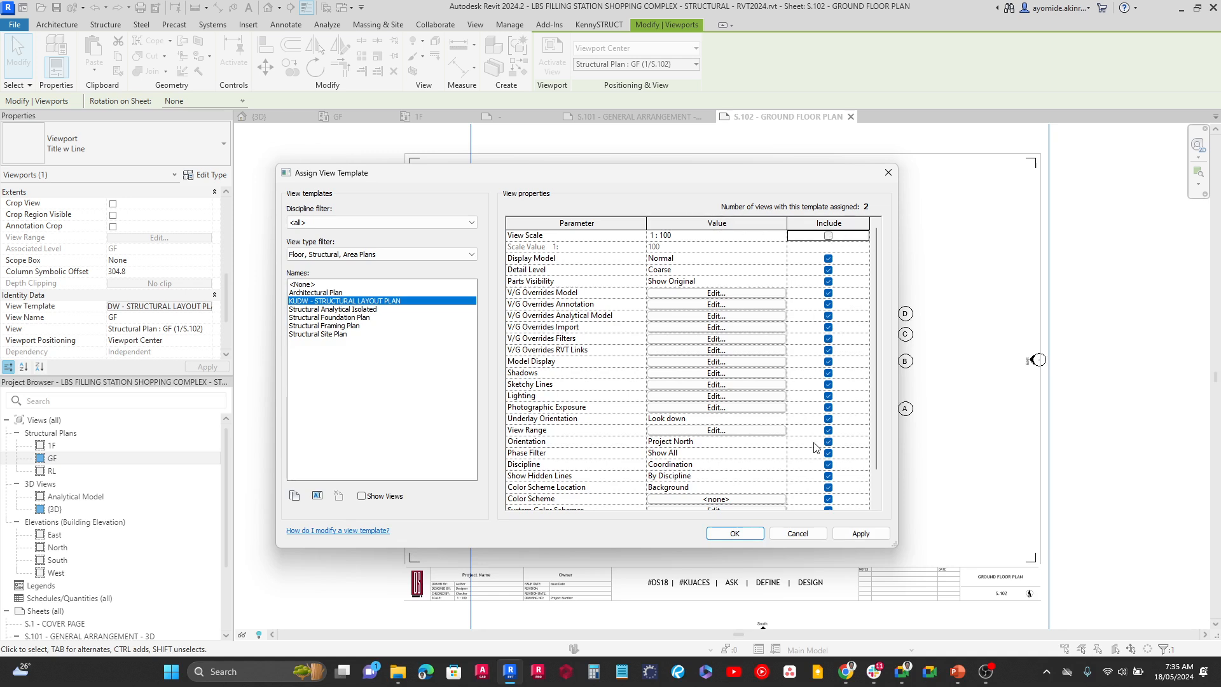
{"action": "left_click", "coordinate": [851, 535]}
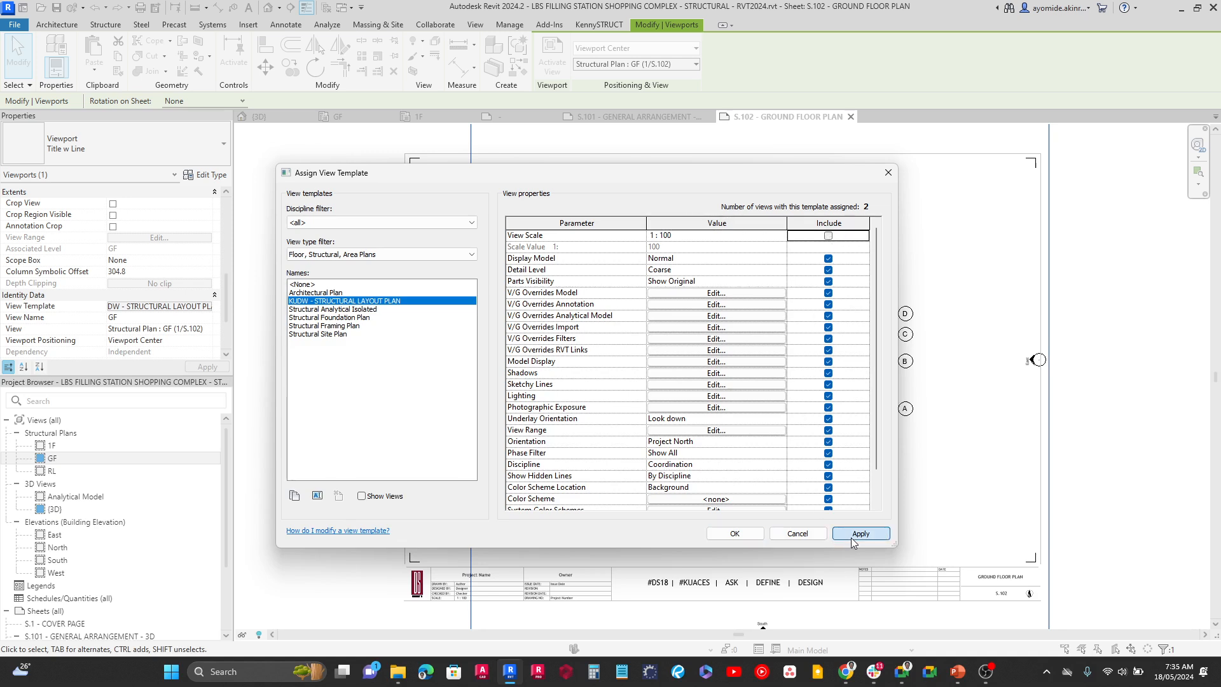
{"action": "left_click", "coordinate": [733, 534]}
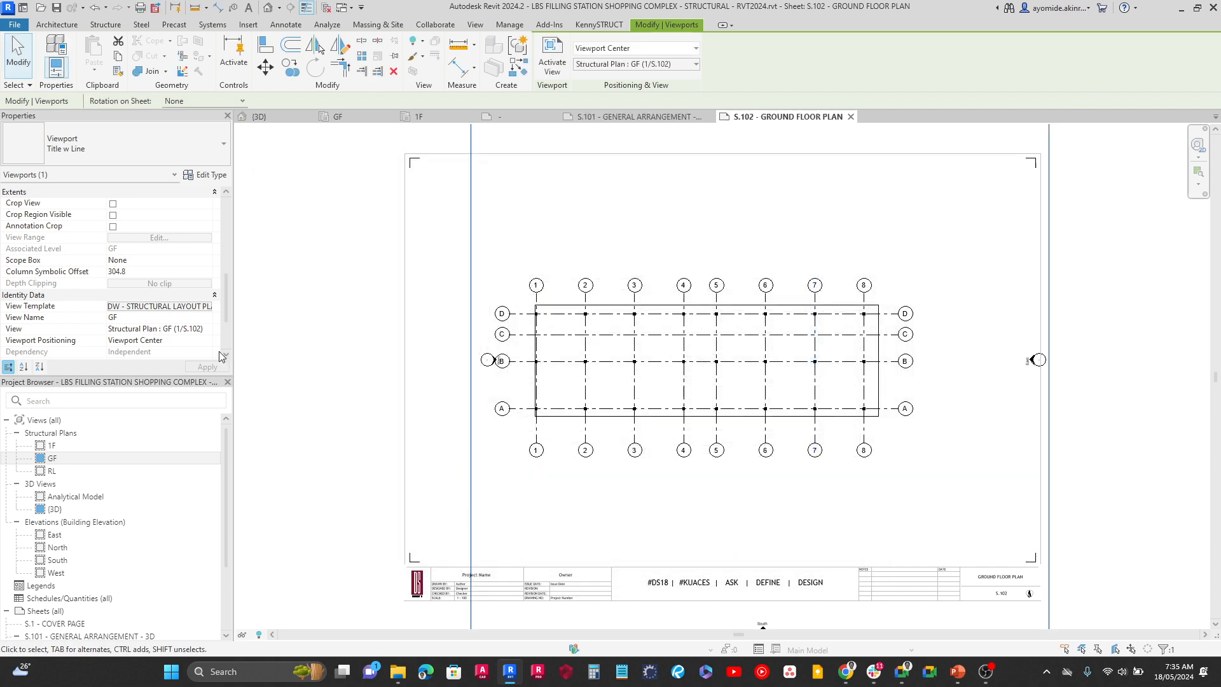
Give the GF viewport a custom view scale with a scale value of 75
{"action": "scroll", "coordinate": [191, 296], "scroll_direction": "up", "scroll_amount": 2}
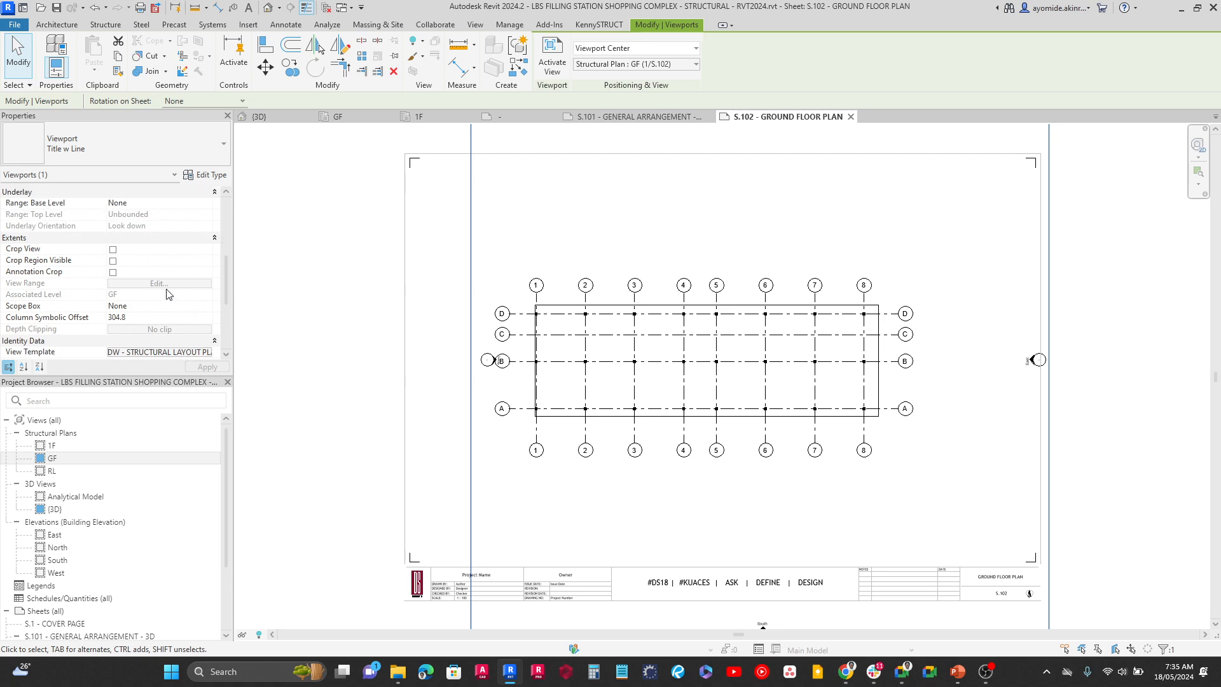
{"action": "scroll", "coordinate": [158, 278], "scroll_direction": "up", "scroll_amount": 5}
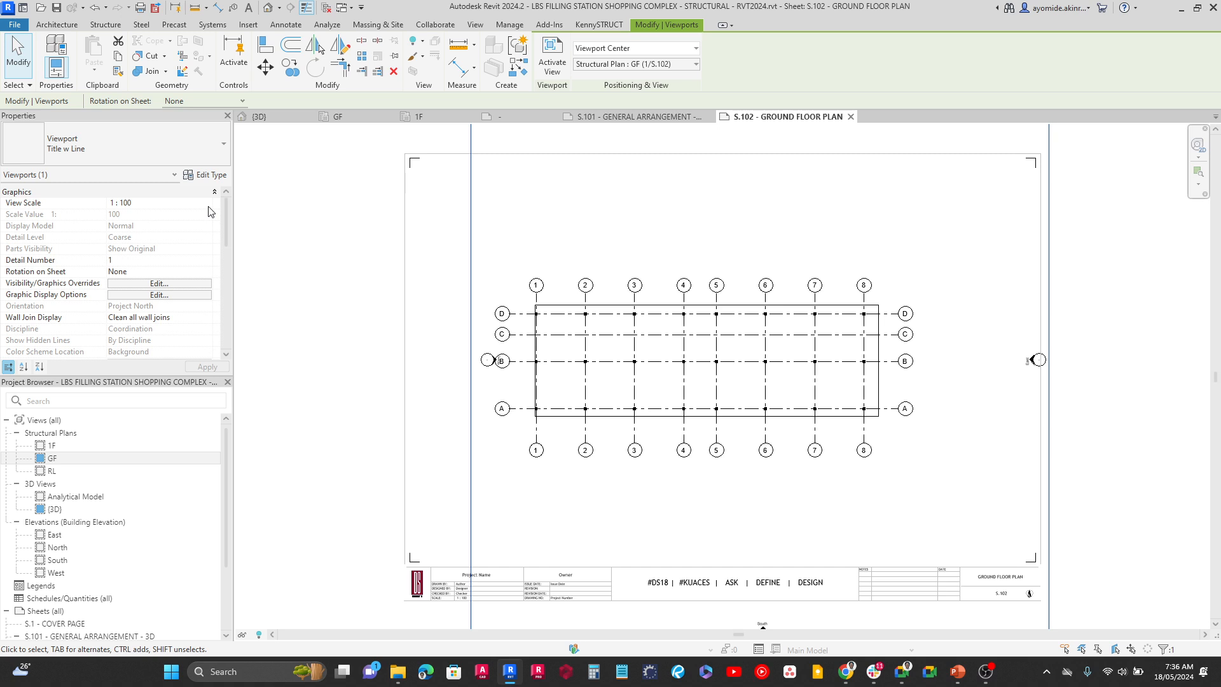
{"action": "left_click", "coordinate": [191, 203]}
{"action": "left_click", "coordinate": [207, 202]}
{"action": "scroll", "coordinate": [145, 239], "scroll_direction": "up", "scroll_amount": 1}
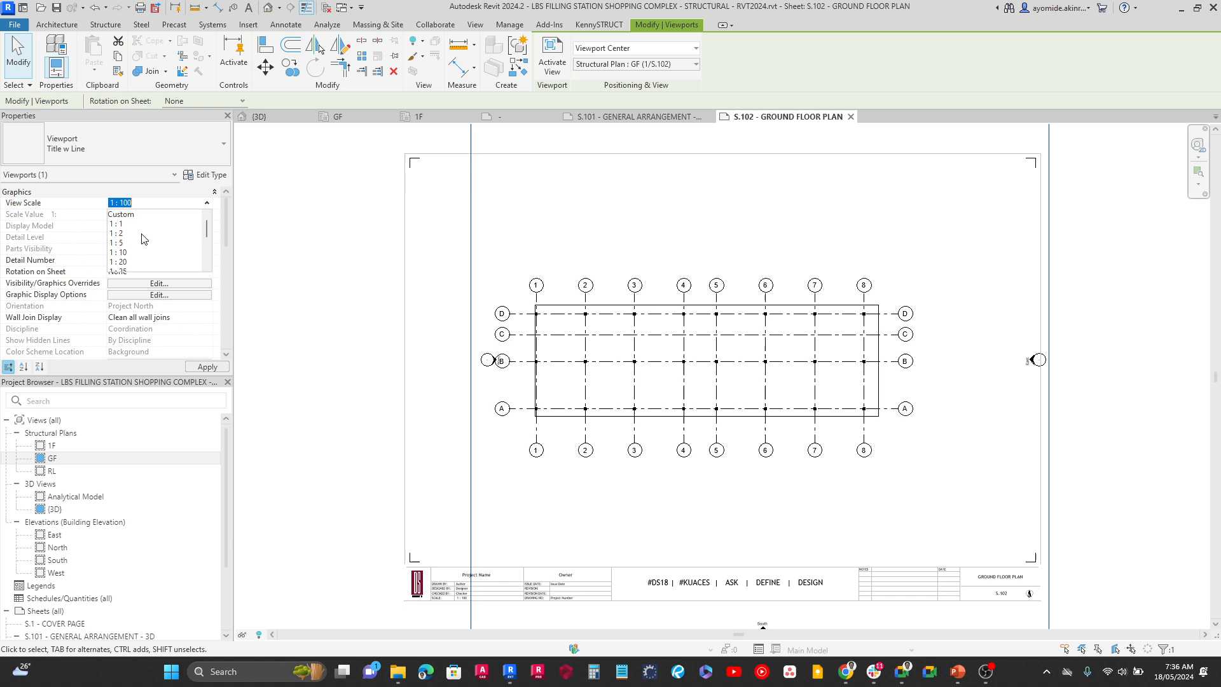
{"action": "left_click", "coordinate": [130, 215]}
{"action": "left_click", "coordinate": [143, 215]}
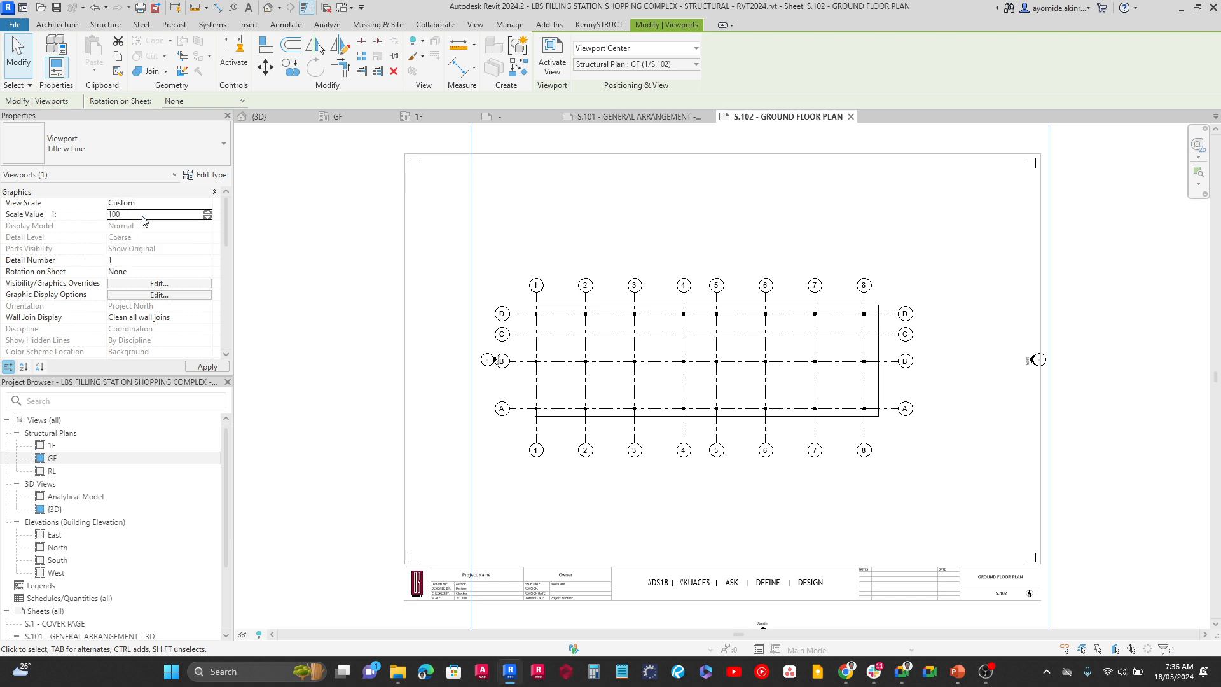
{"action": "type", "text": "75"}
{"action": "left_click", "coordinate": [226, 369]}
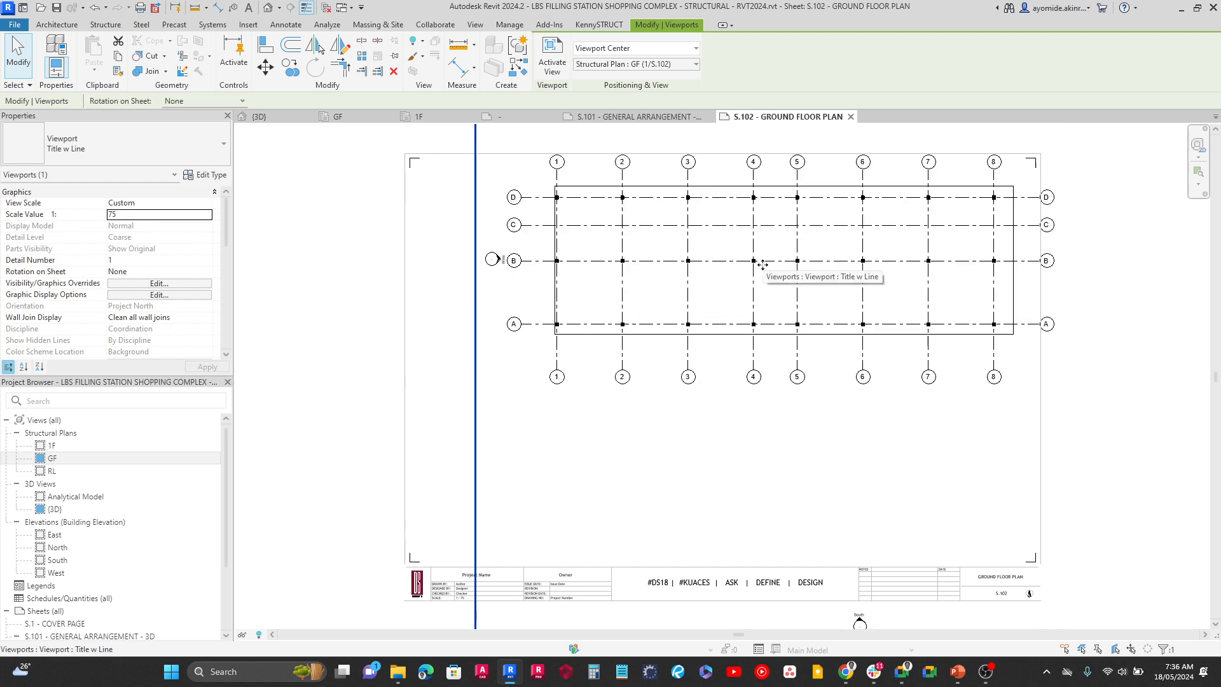
Move the enlarged GF viewport so its plan sits centred on sheet S.102, and change the viewport's type to No Title
{"action": "left_click_drag", "start_coordinate": [762, 265], "coordinate": [705, 379]}
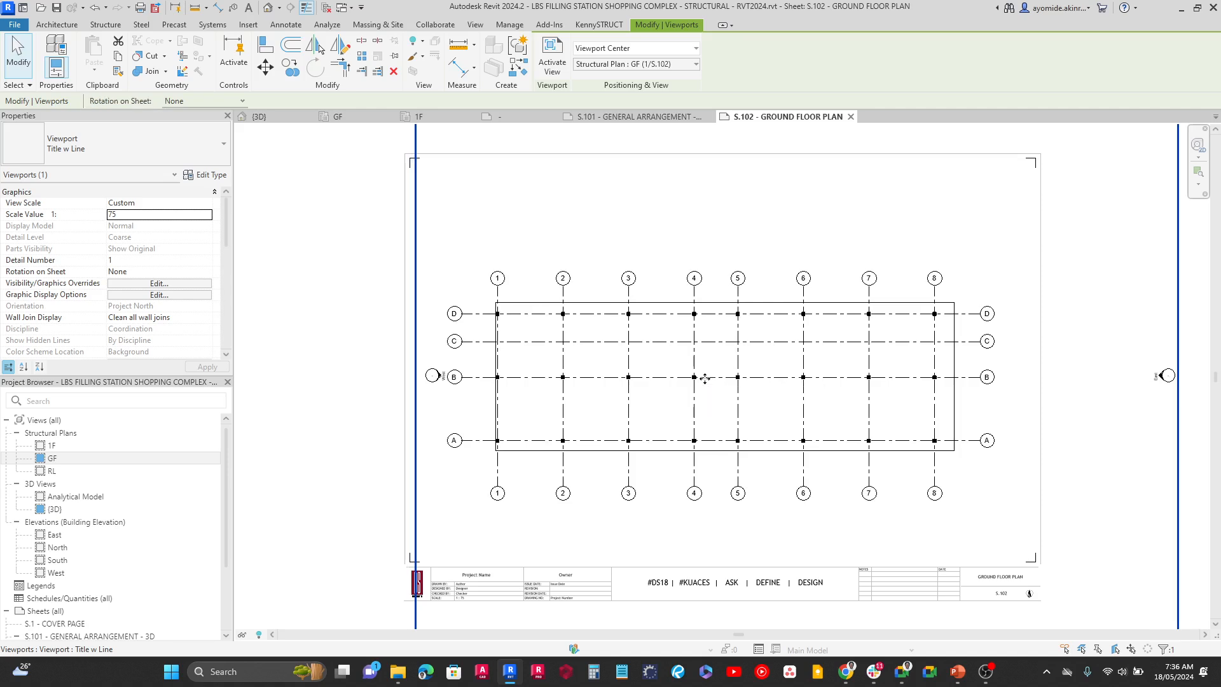
{"action": "scroll", "coordinate": [704, 379], "scroll_direction": "down", "scroll_amount": 3}
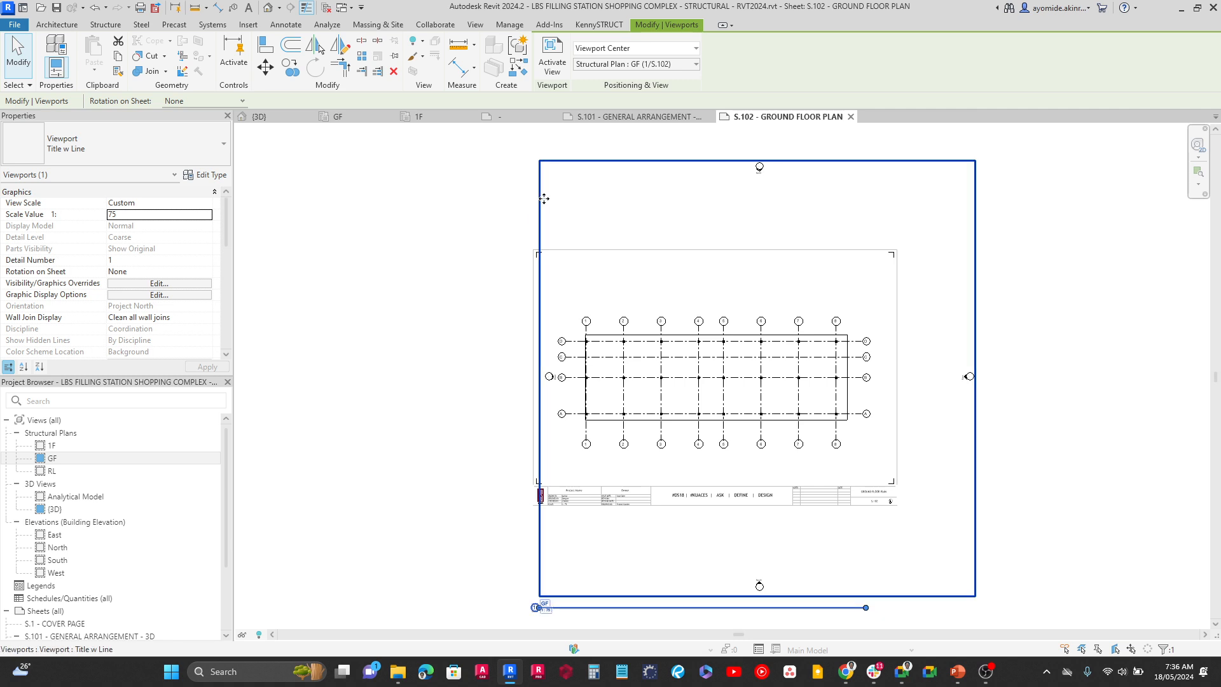
{"action": "left_click", "coordinate": [160, 152]}
{"action": "left_click", "coordinate": [42, 210]}
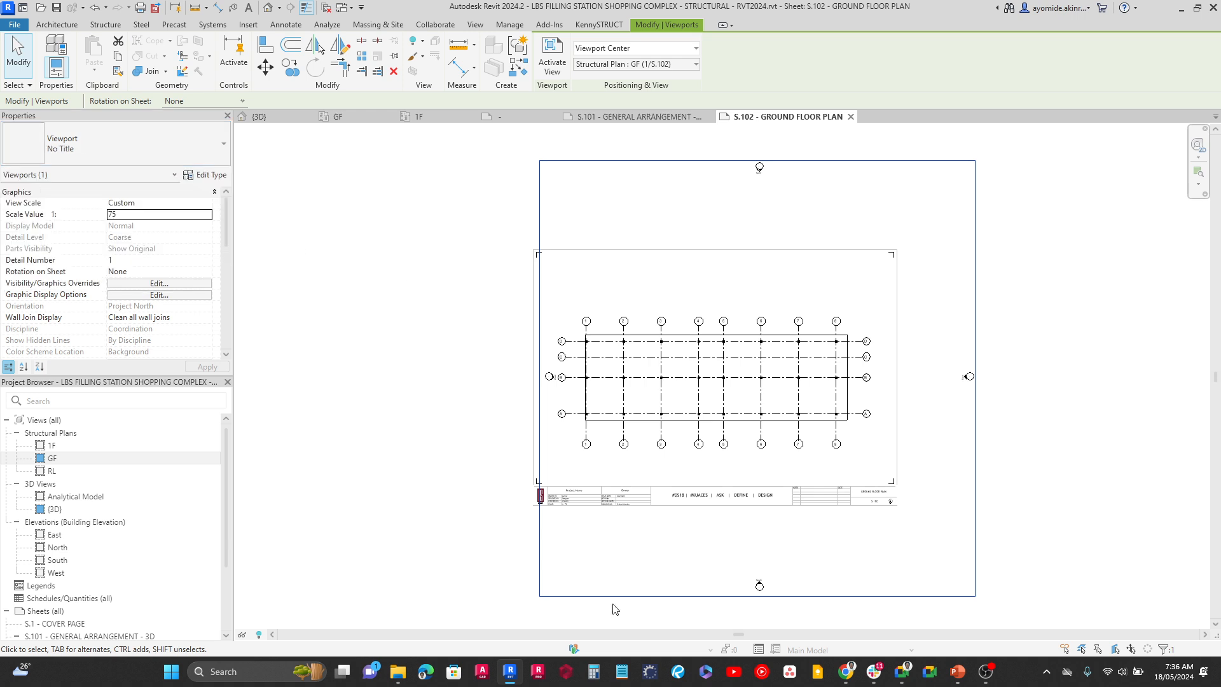
{"action": "left_click", "coordinate": [477, 481]}
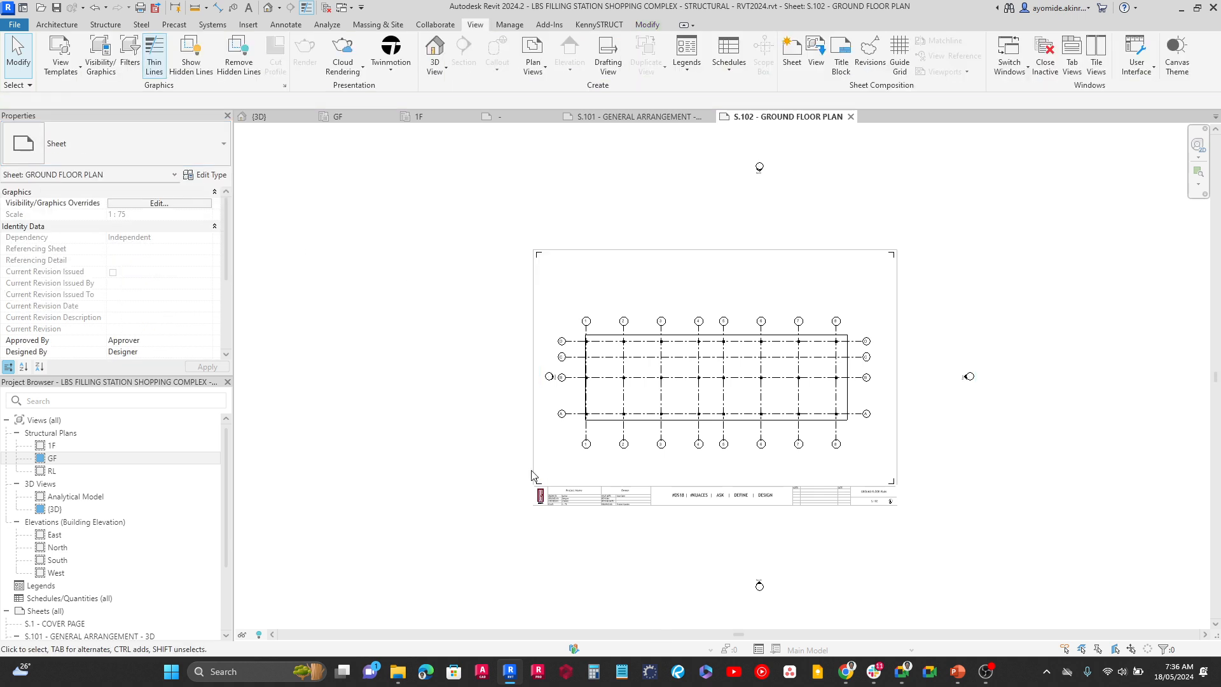
{"action": "scroll", "coordinate": [712, 397], "scroll_direction": "up", "scroll_amount": 3}
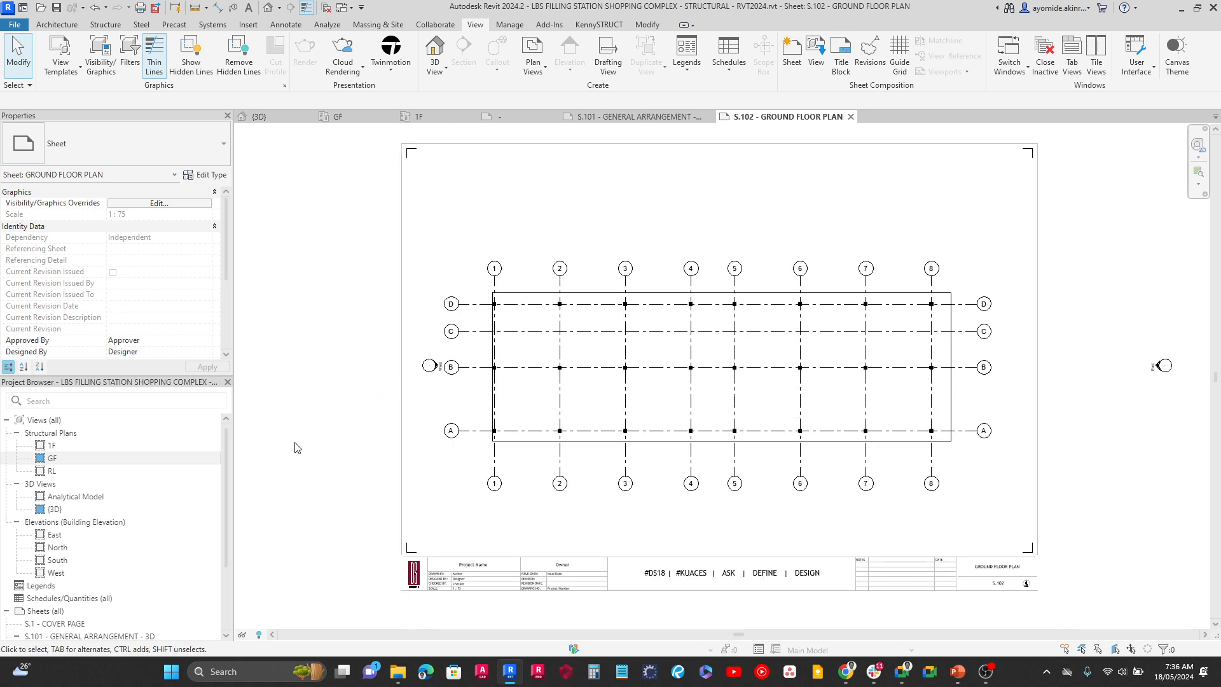
Review the ground floor slab in the {3D} view and the 1F structural plan, returning to sheet S.102
{"action": "scroll", "coordinate": [128, 559], "scroll_direction": "down", "scroll_amount": 2}
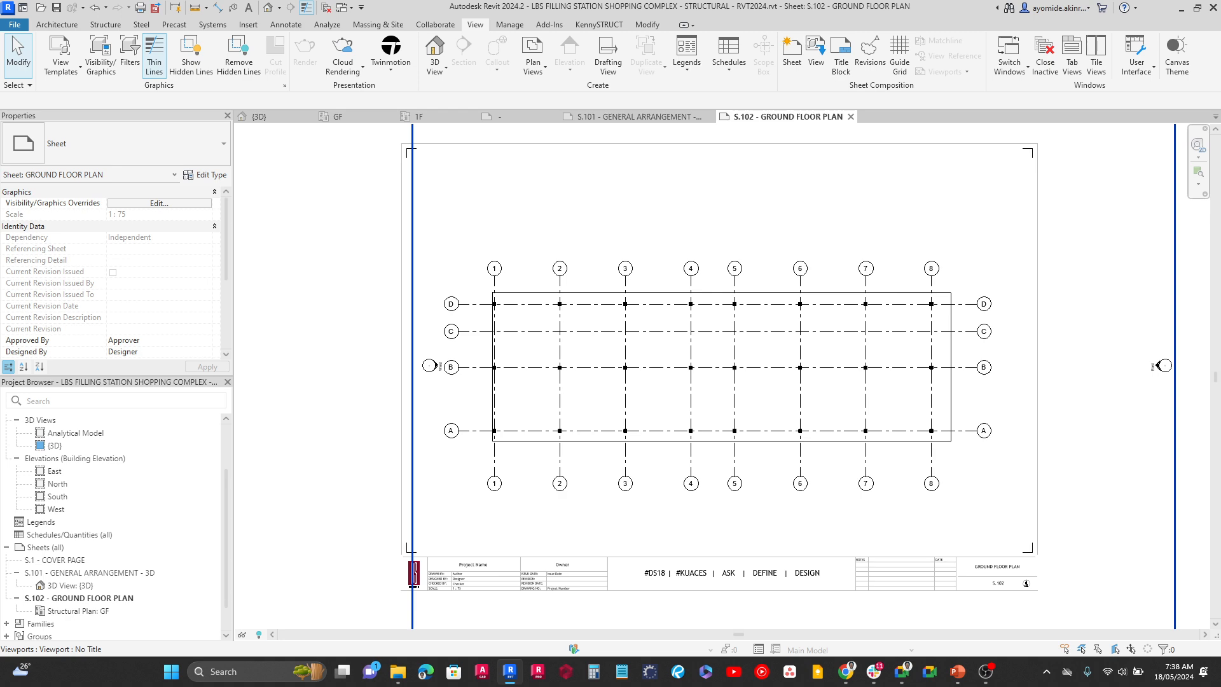
{"action": "left_click", "coordinate": [264, 120]}
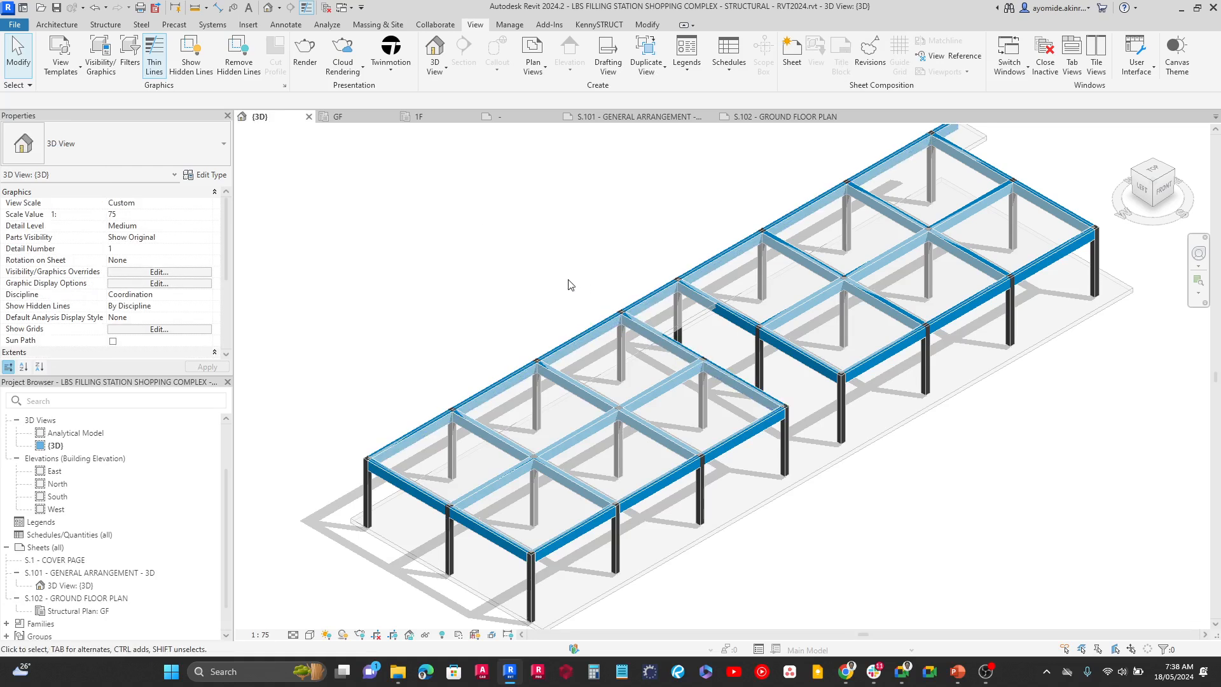
{"action": "left_click", "coordinate": [419, 552]}
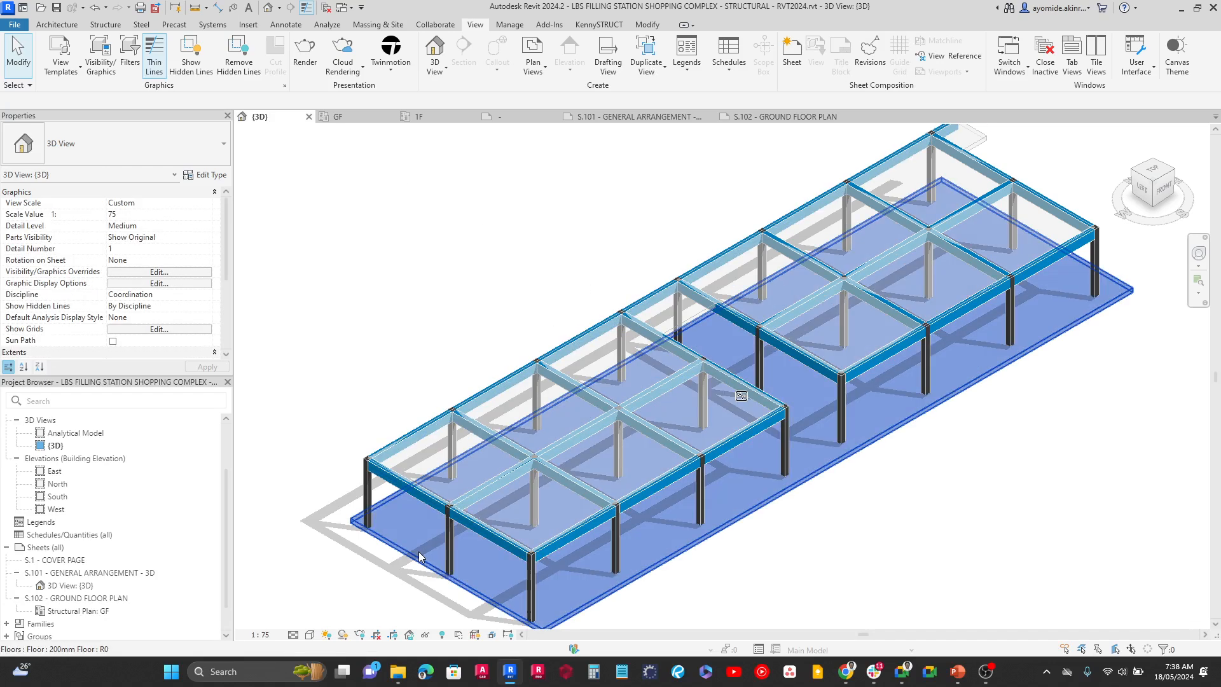
{"action": "left_click", "coordinate": [383, 569]}
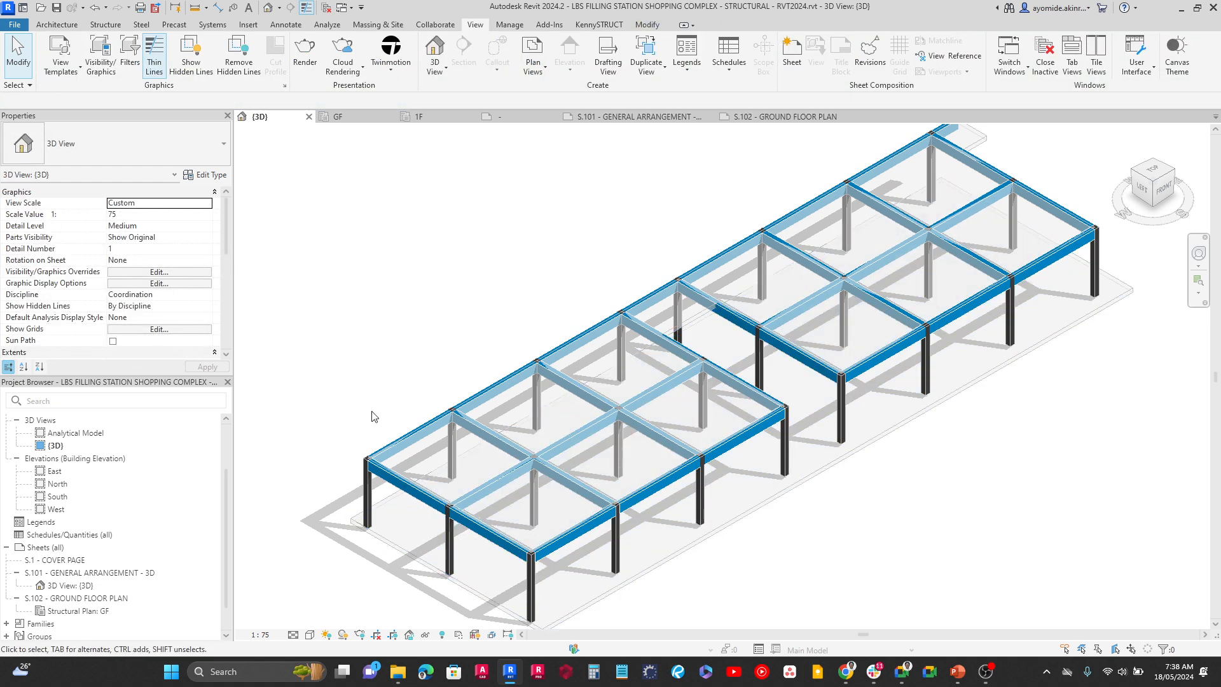
{"action": "left_click", "coordinate": [422, 121]}
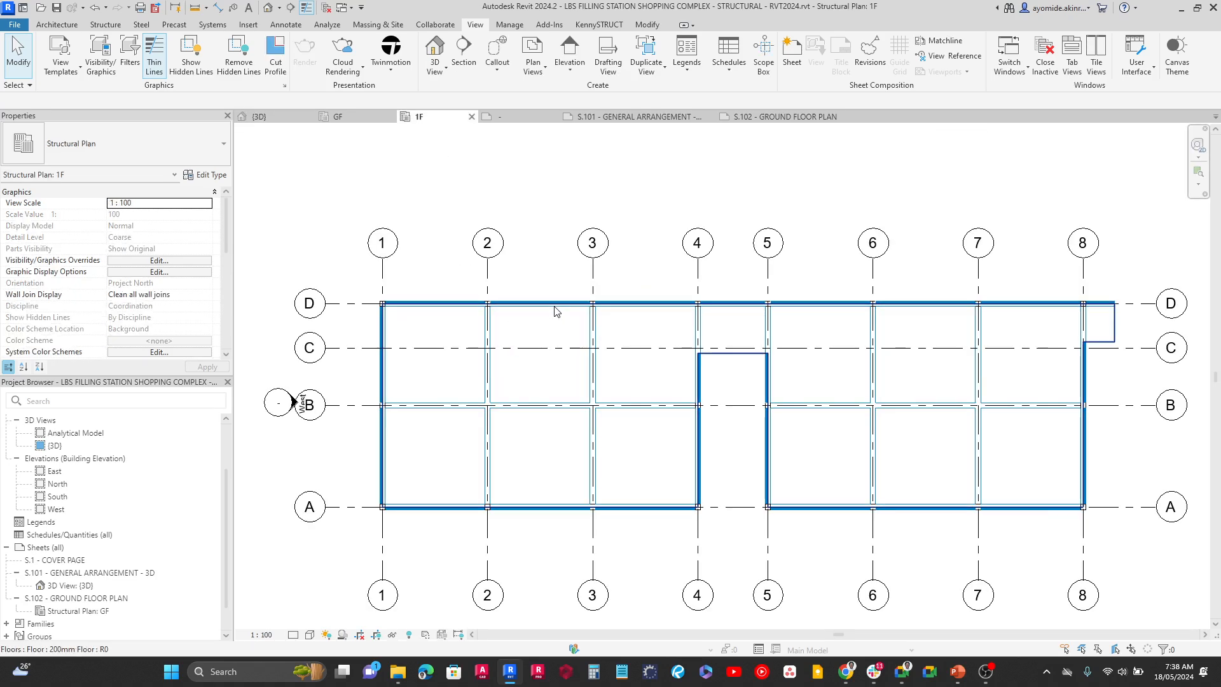
{"action": "left_click", "coordinate": [763, 117]}
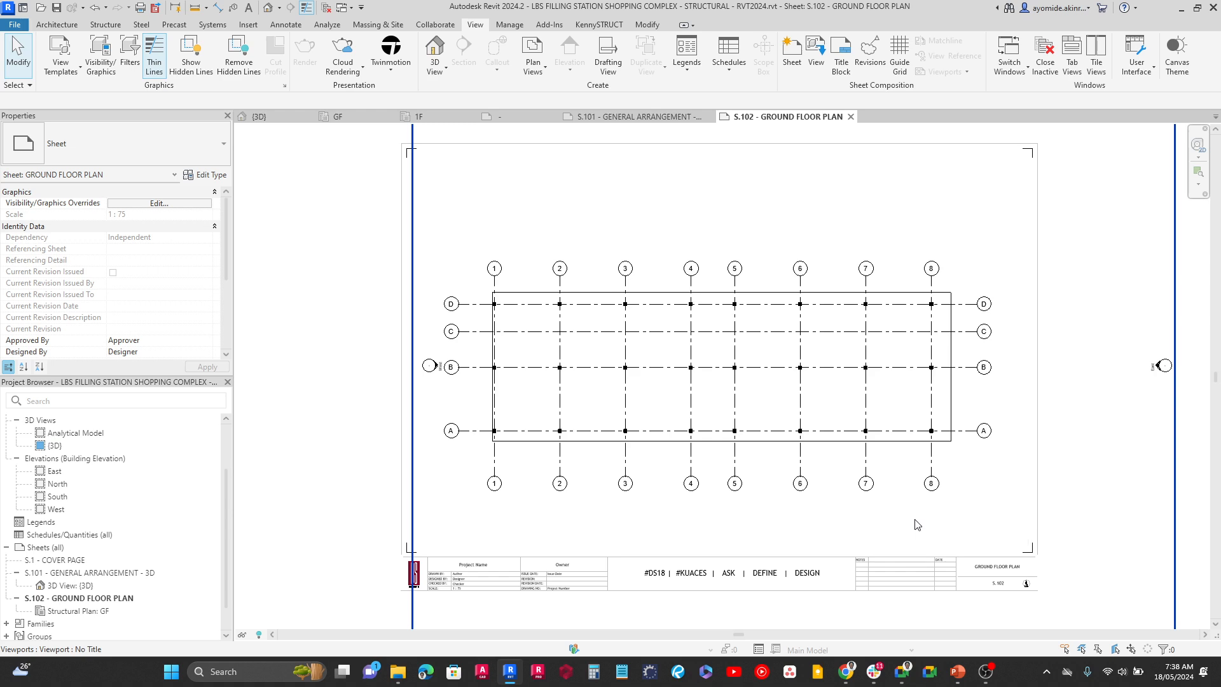
{"action": "mouse_move", "coordinate": [846, 671]}
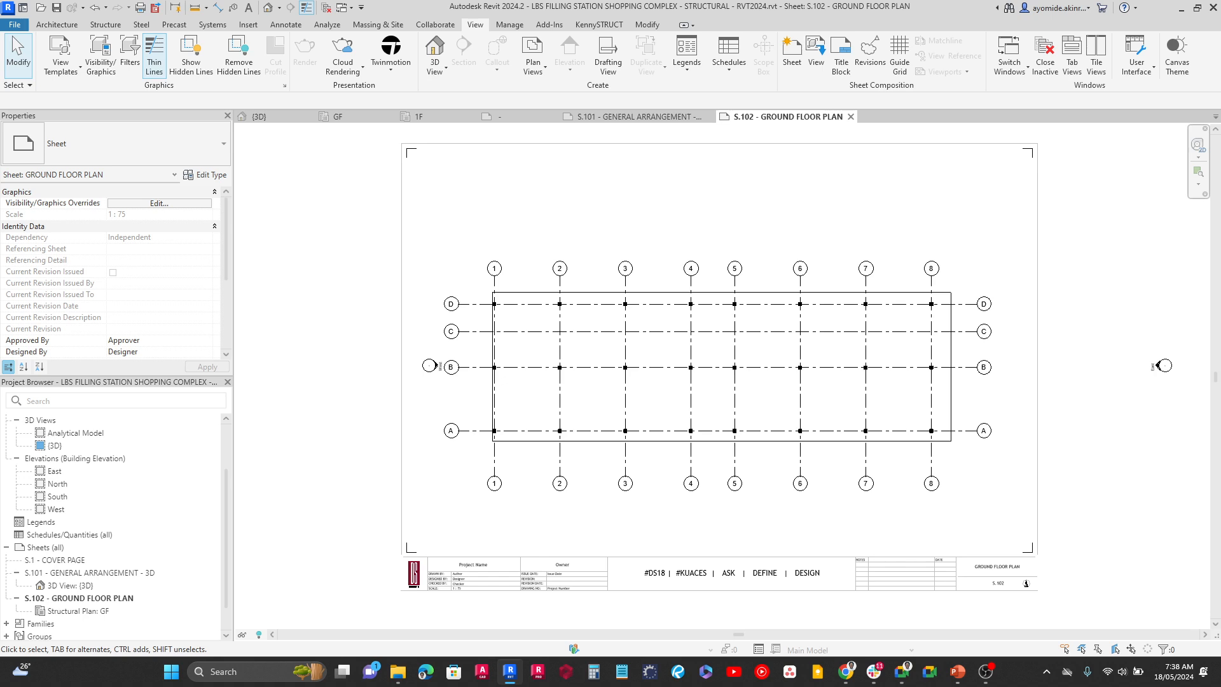
{"action": "key", "text": "alt+Tab"}
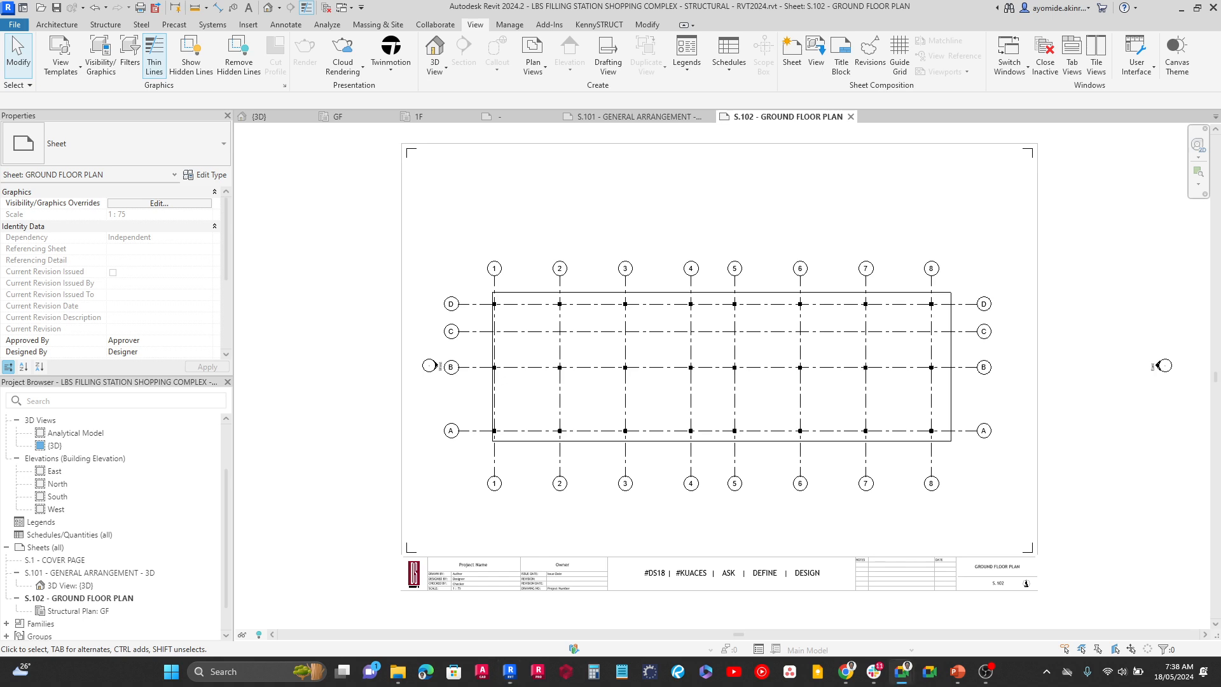